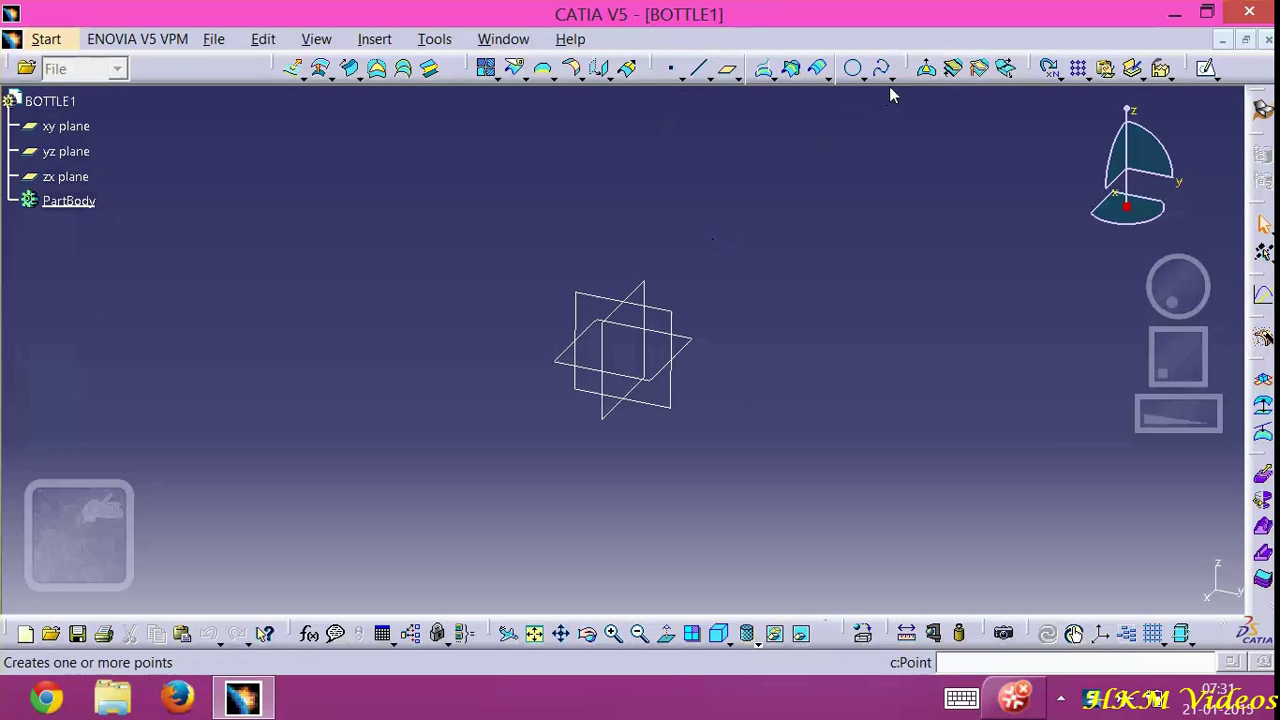
# Begin a centre-and-radius circle centred on a new point at X 0, Y 0, Z 0 mm, supported by the XY plane
pyautogui.click(853, 72)
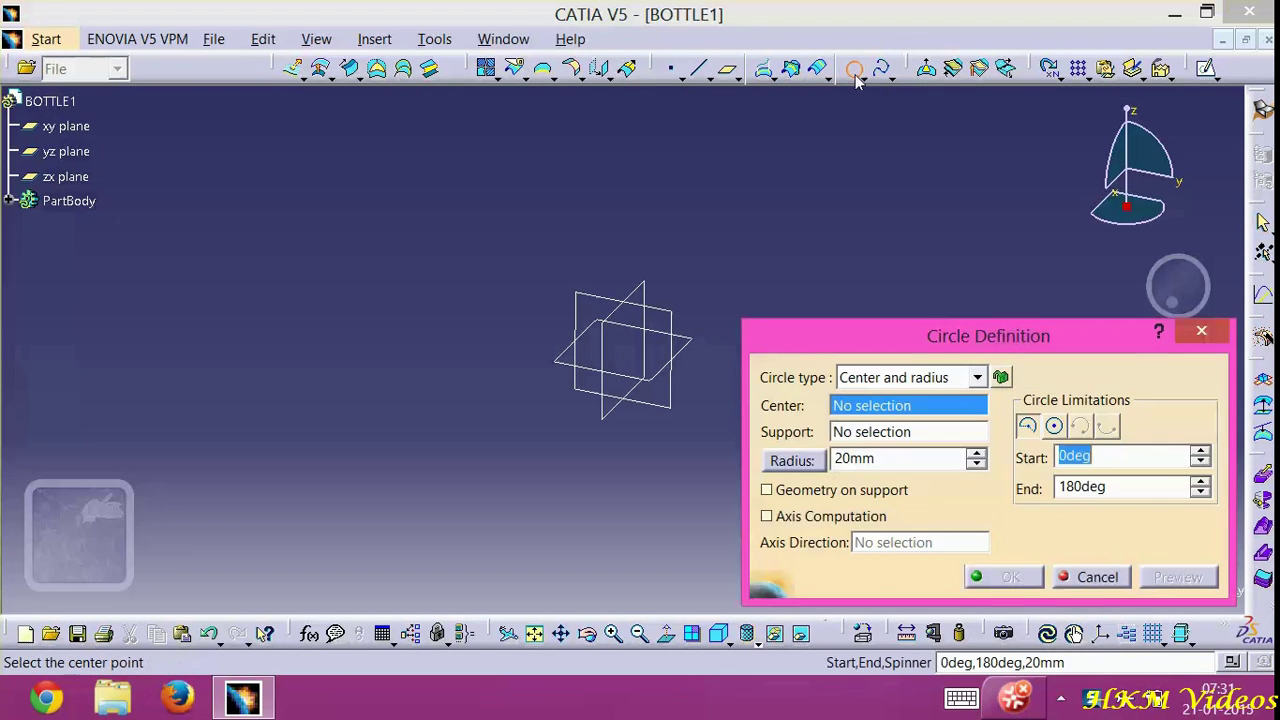
pyautogui.rightClick(906, 414)
pyautogui.click(932, 422)
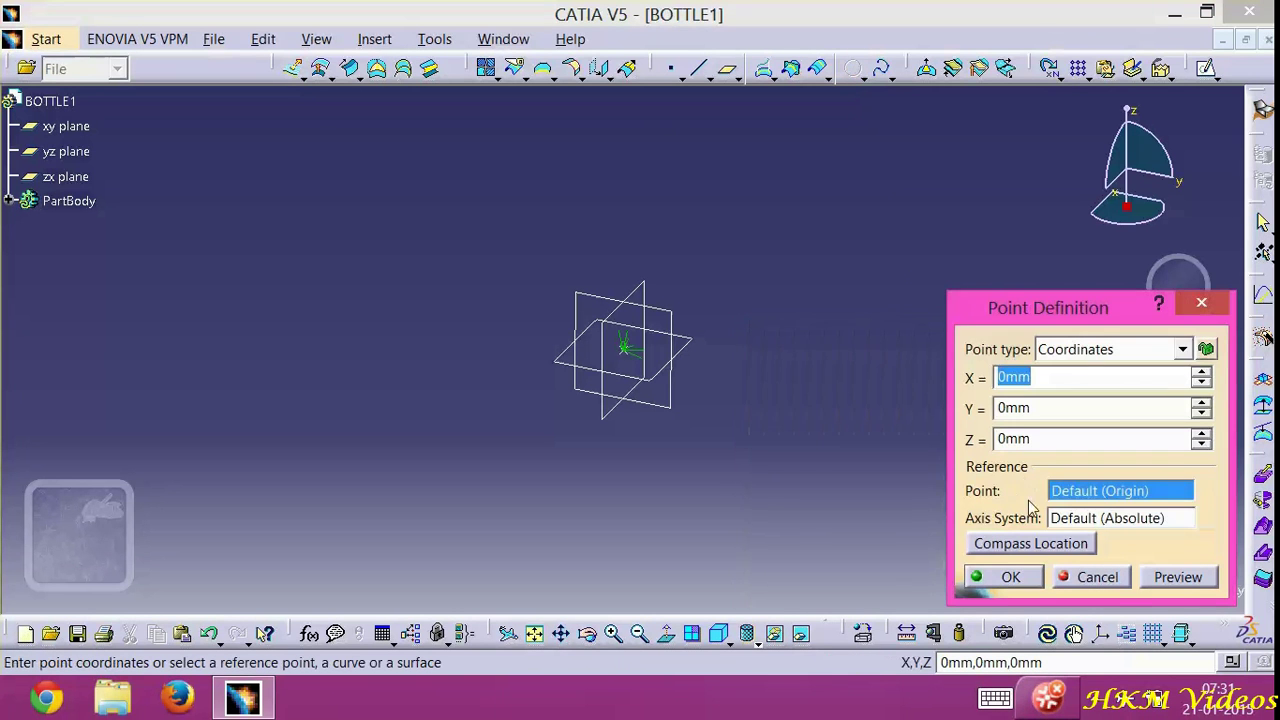
pyautogui.click(1010, 577)
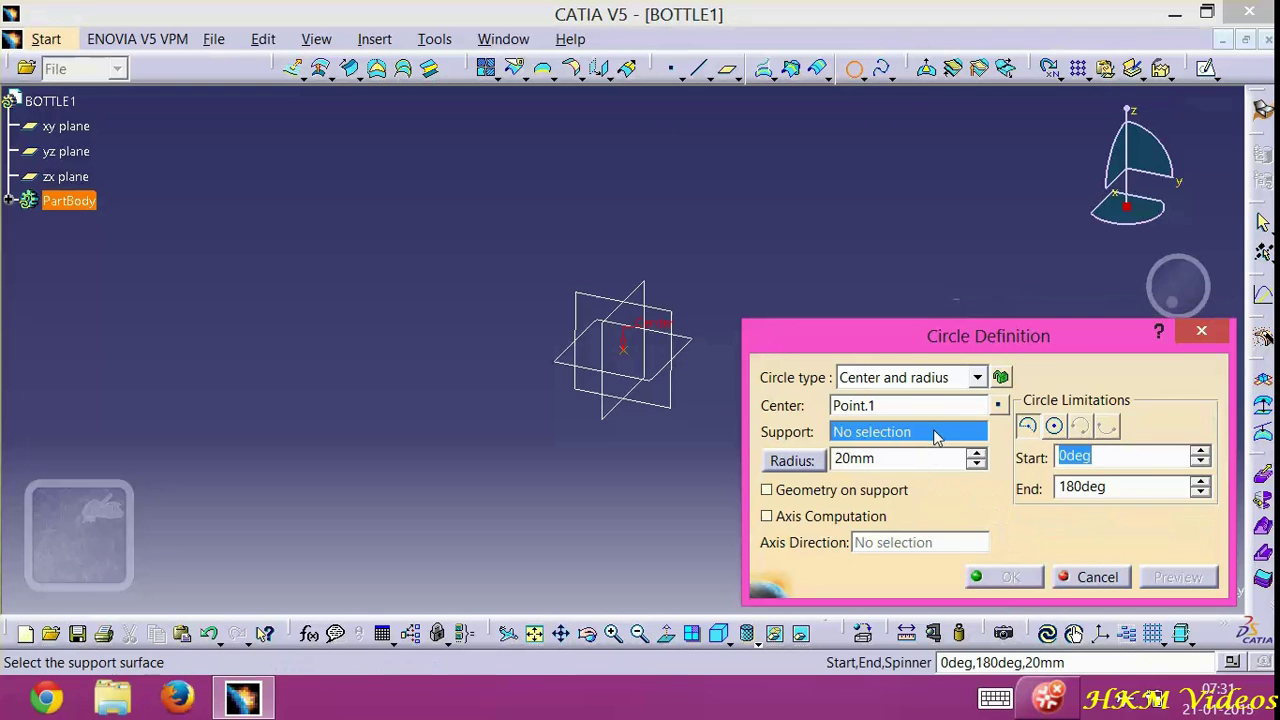
pyautogui.rightClick(934, 432)
pyautogui.click(986, 211)
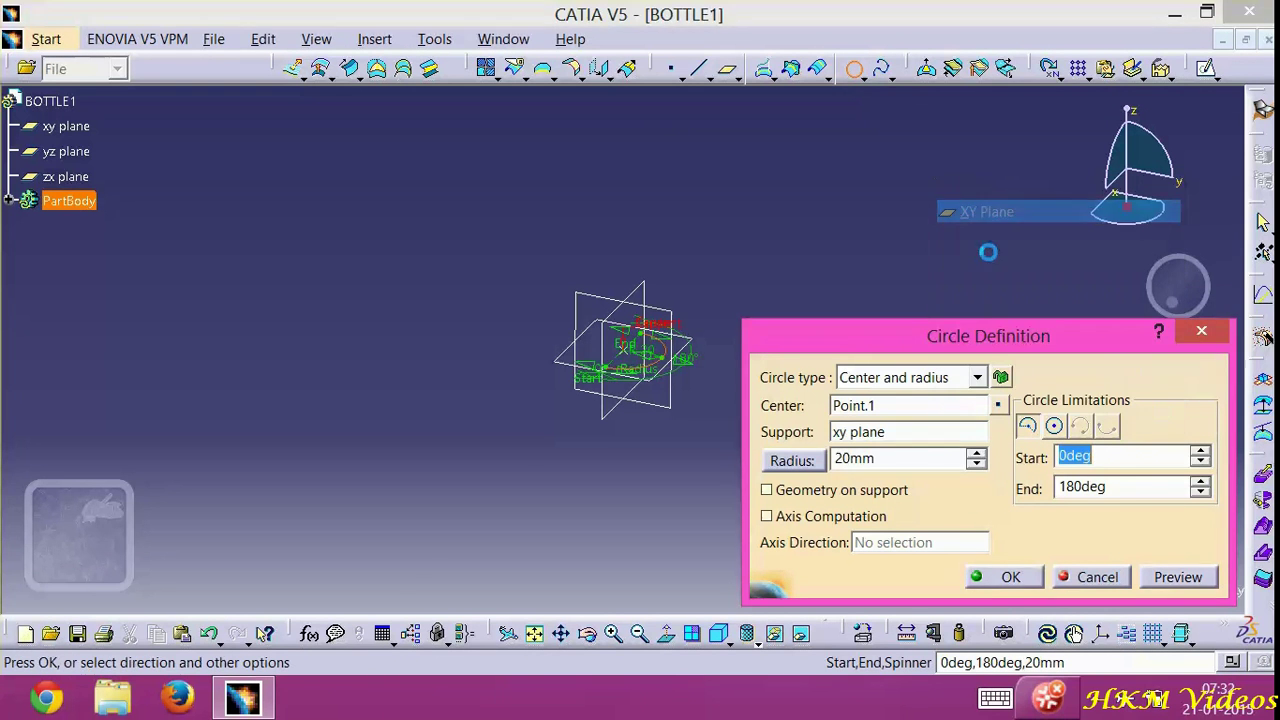
# Set the circle's radius to 70 mm and create it as a whole circle
pyautogui.click(850, 462)
pyautogui.doubleClick(850, 462)
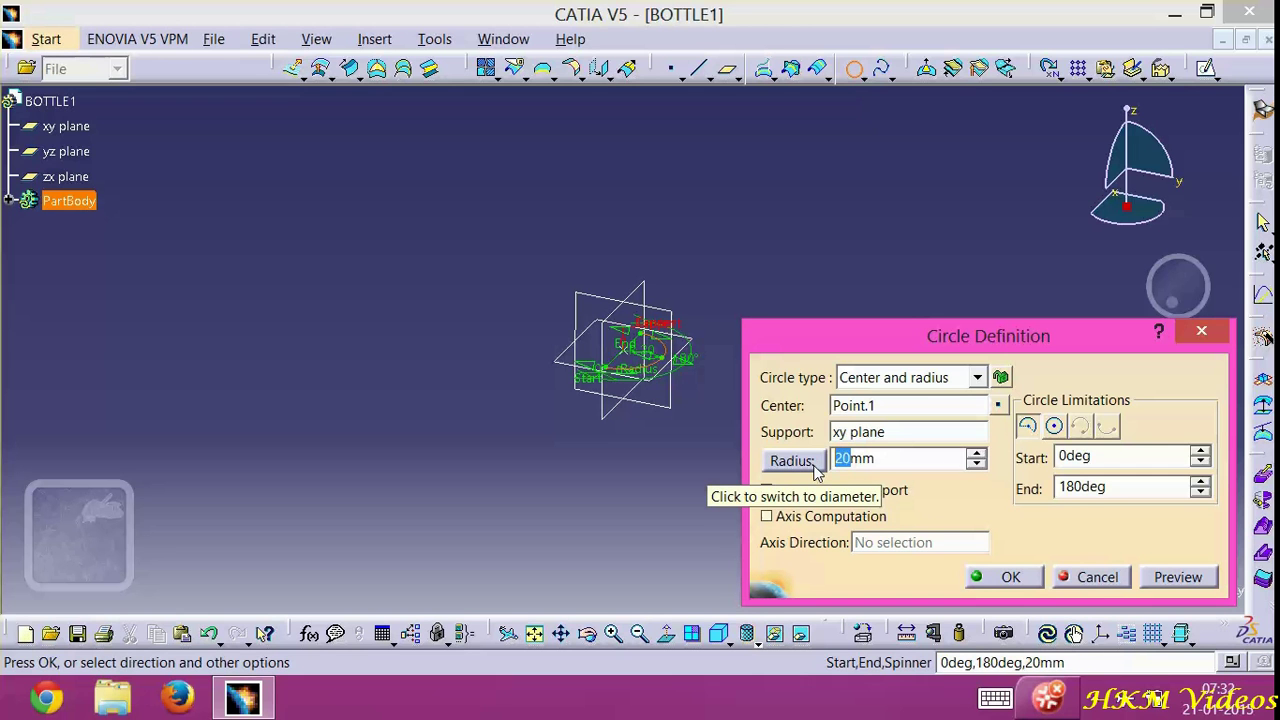
pyautogui.write('70')
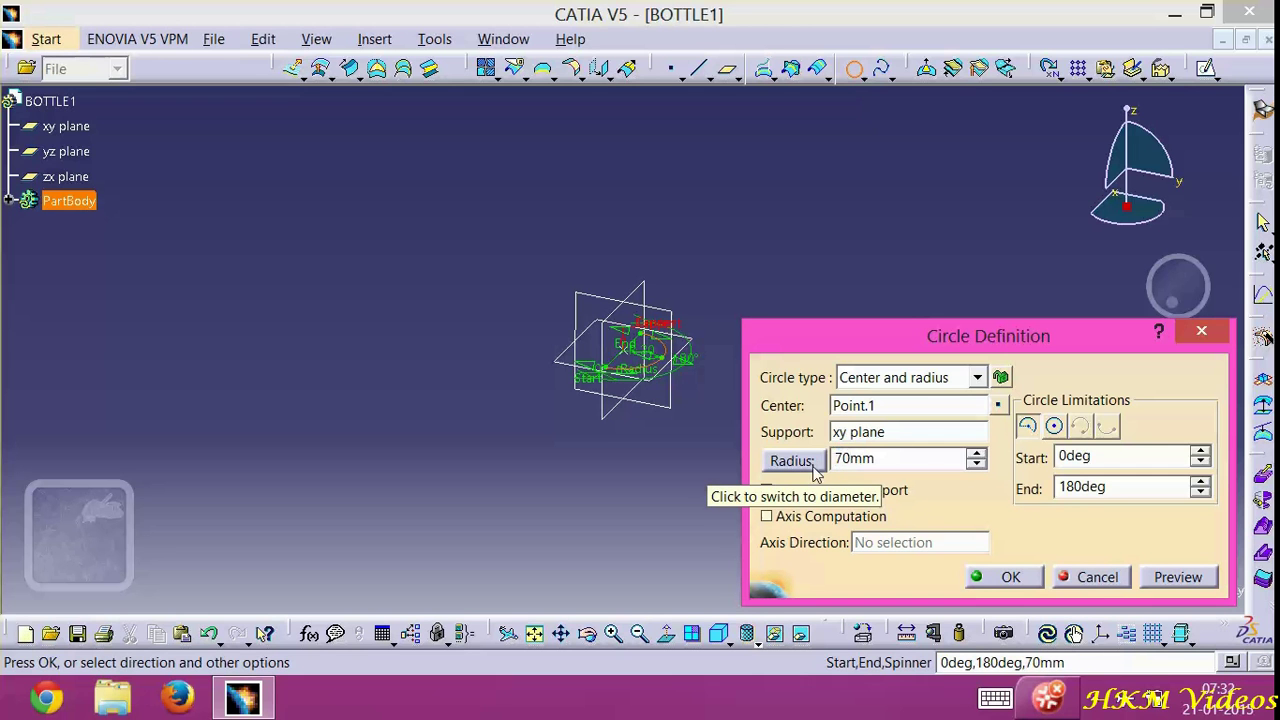
pyautogui.click(1054, 426)
pyautogui.click(995, 577)
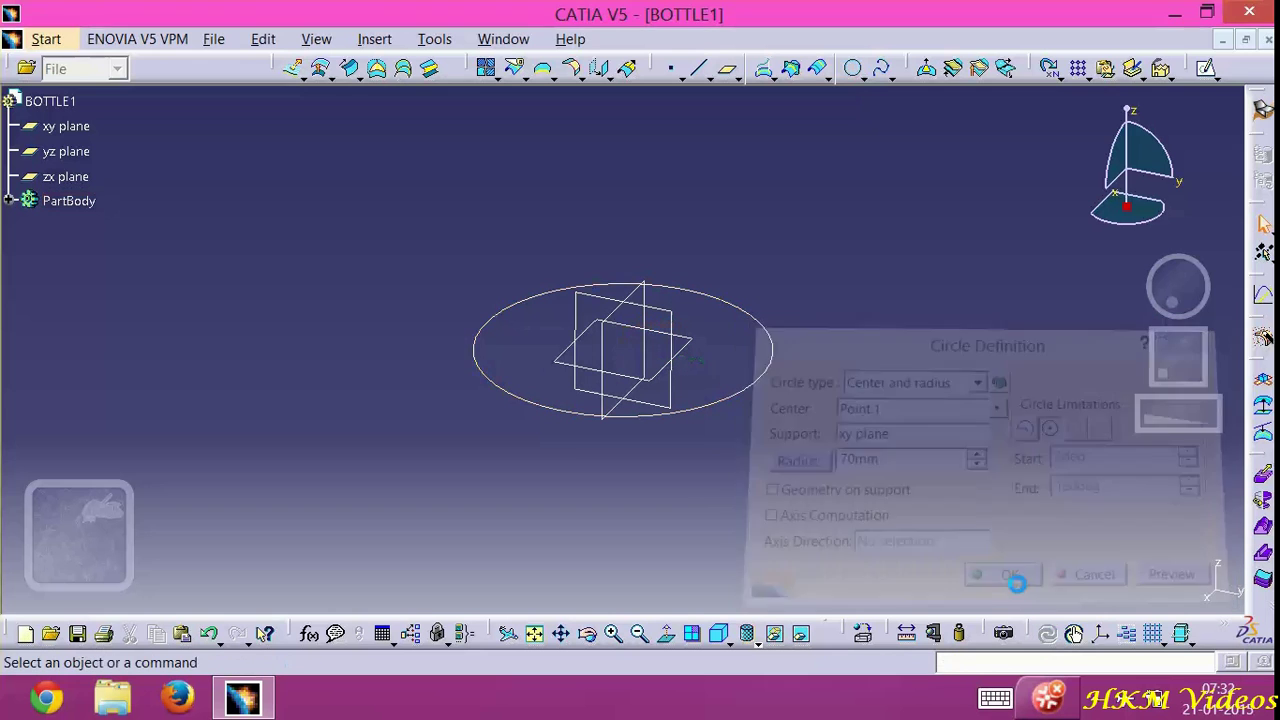
# Begin a three-point circle with its first point at X 0, Y 25, Z -2 mm
pyautogui.click(853, 68)
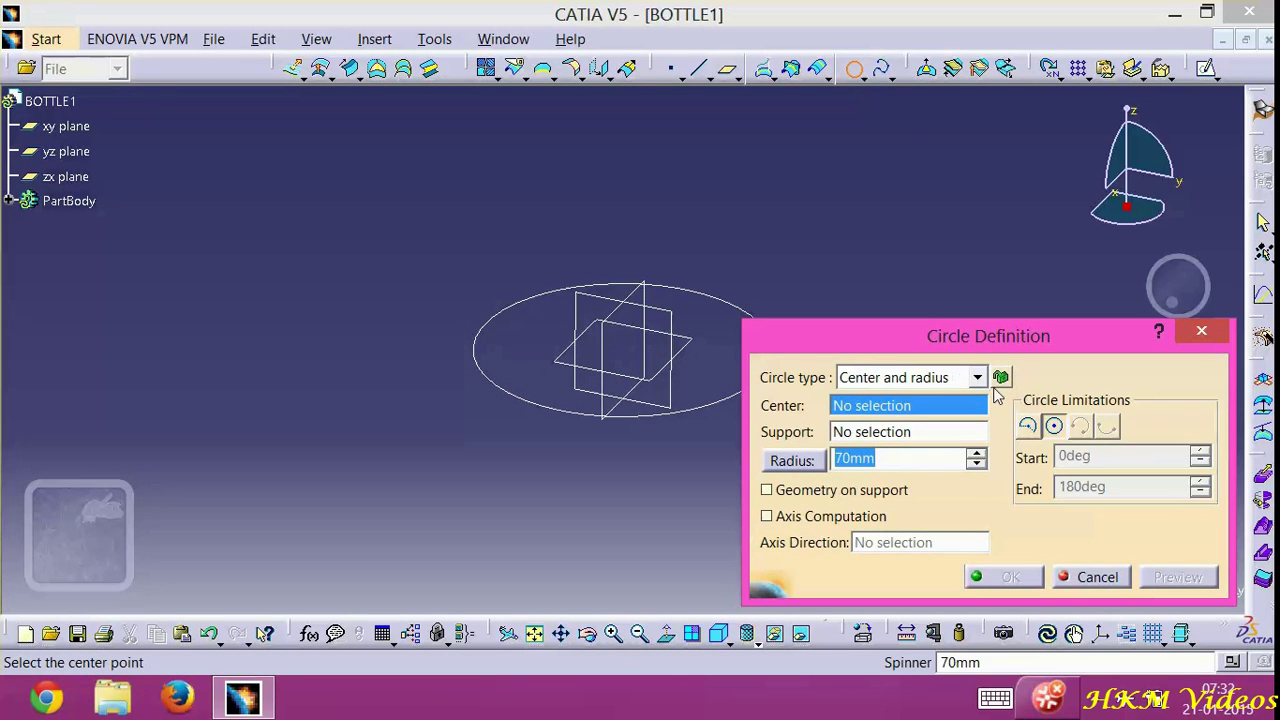
pyautogui.click(976, 377)
pyautogui.click(893, 448)
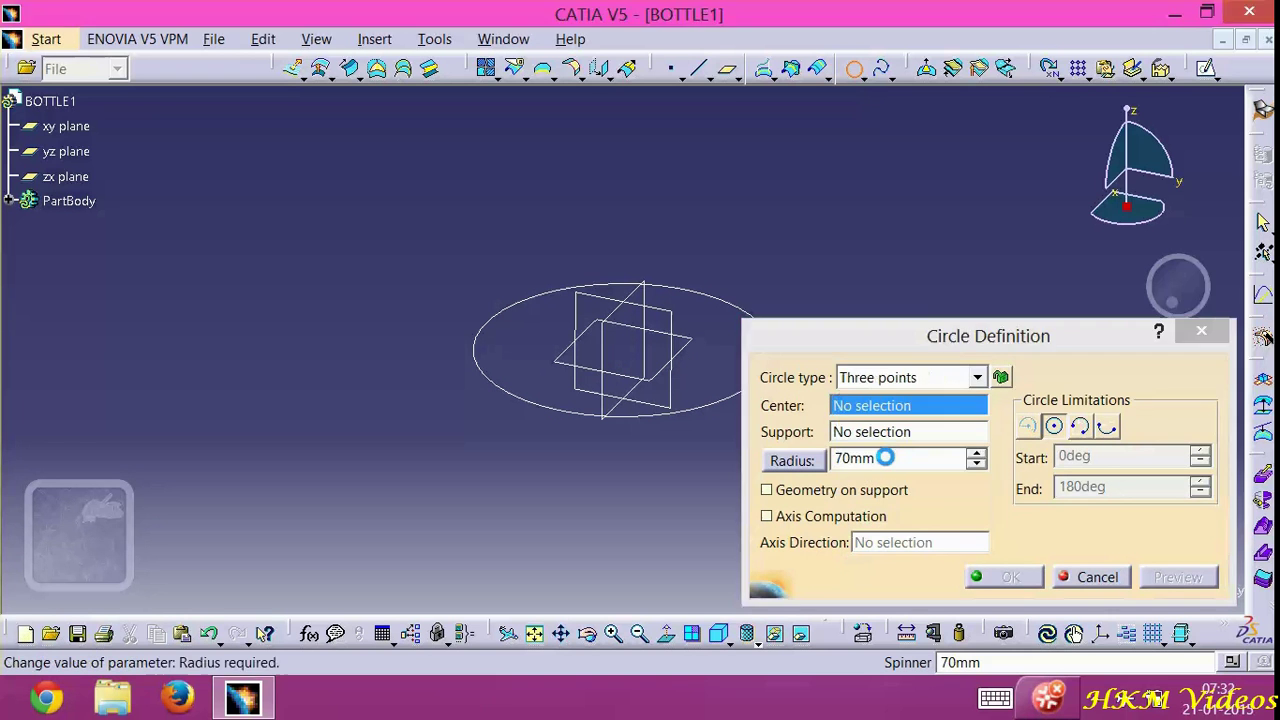
pyautogui.rightClick(887, 368)
pyautogui.click(915, 376)
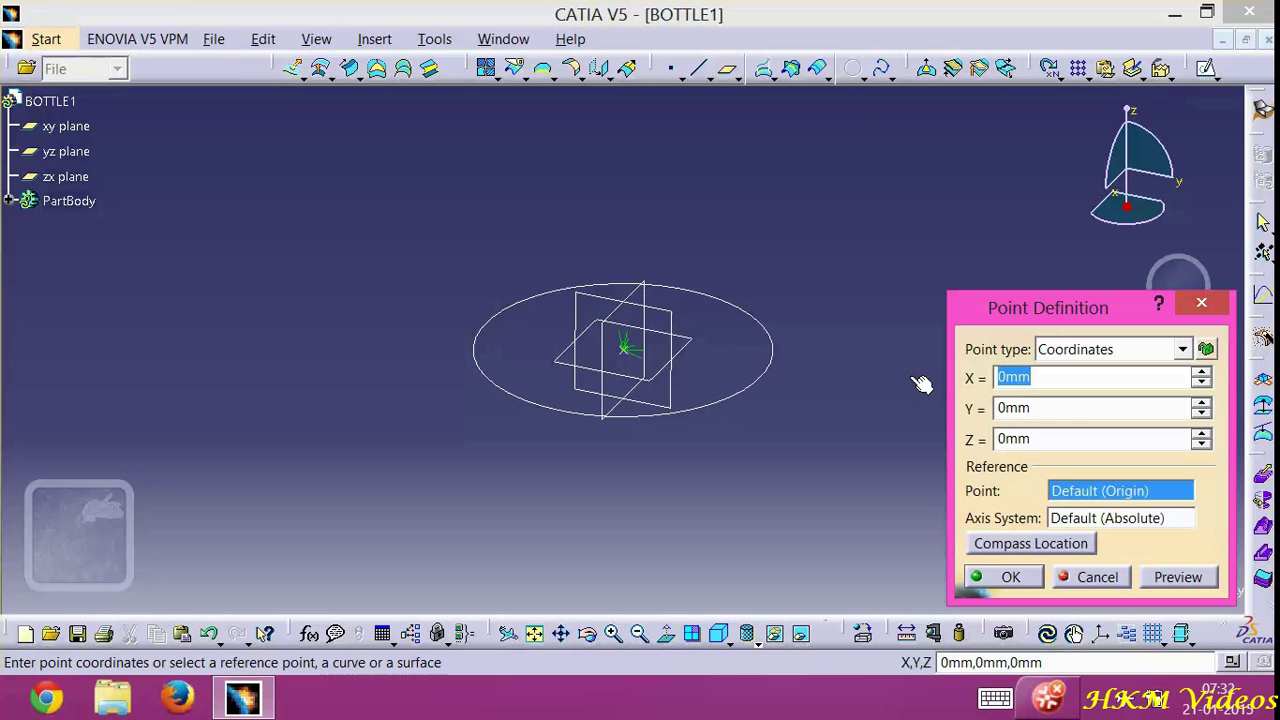
pyautogui.write('0')
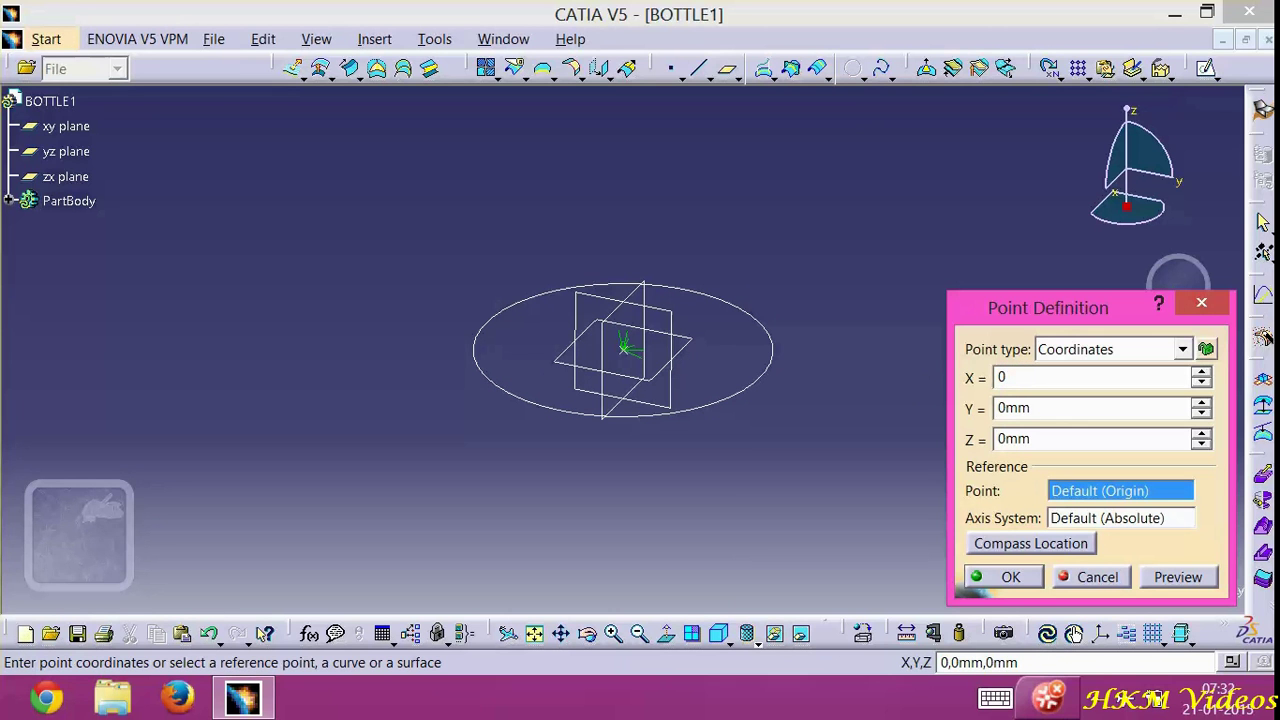
pyautogui.press('Tab')
pyautogui.write('25')
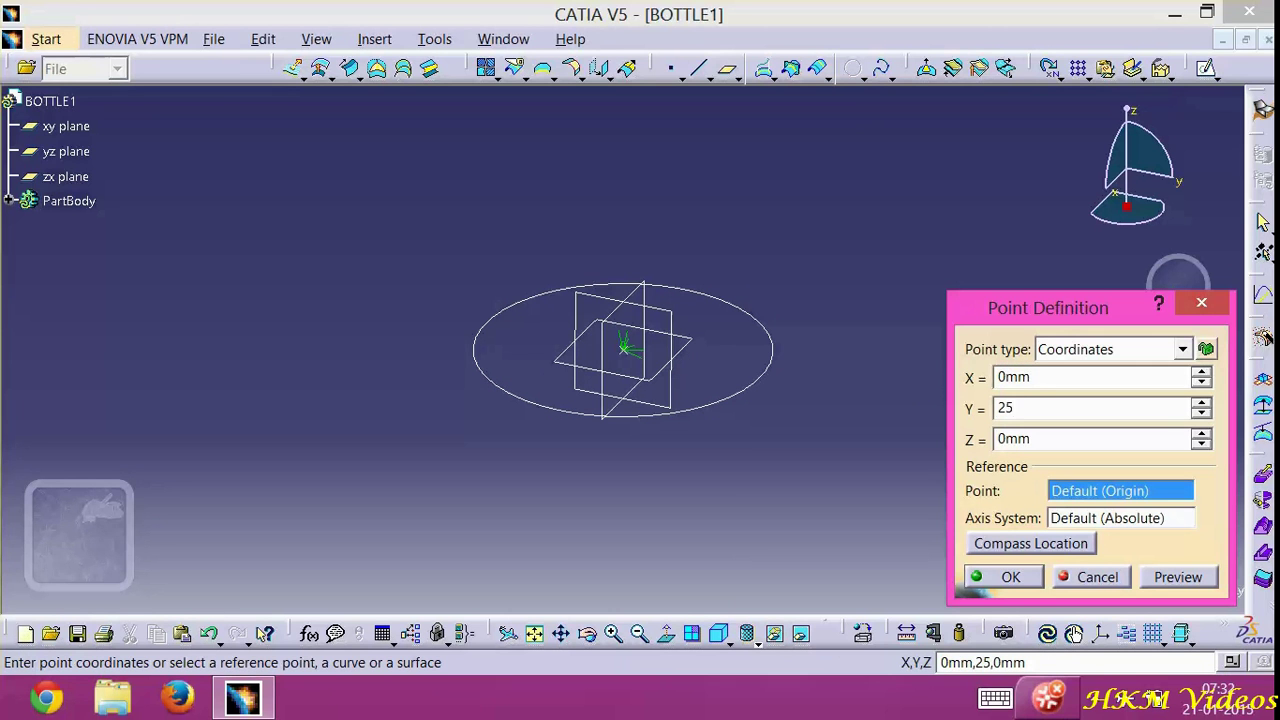
pyautogui.press('Tab')
pyautogui.write('-')
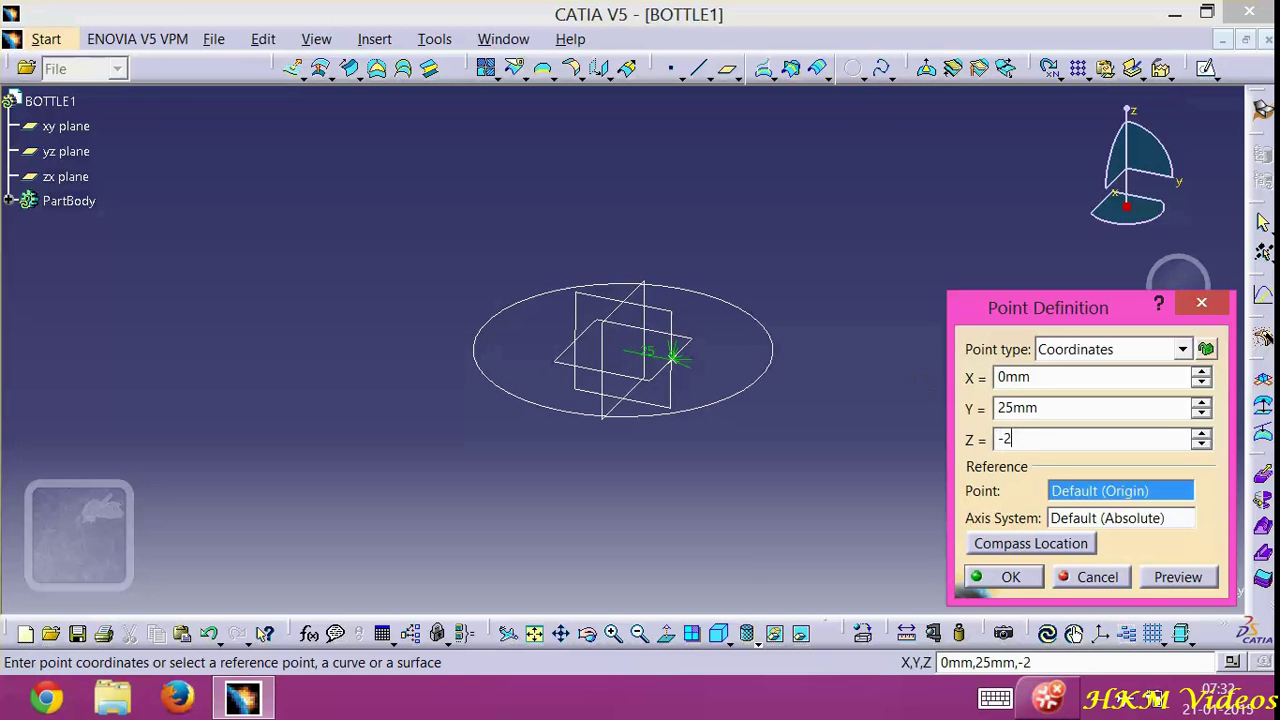
pyautogui.click(1020, 580)
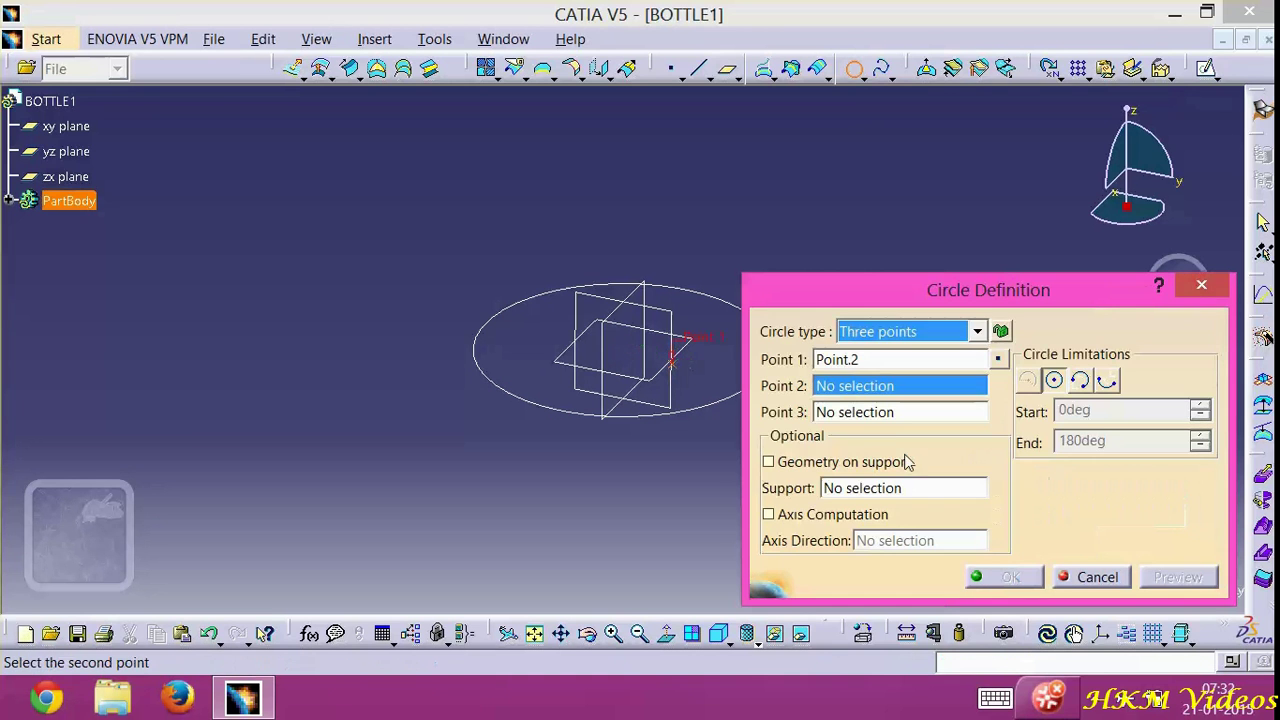
# Define the circle's second point at X 0, Y 36, Z 30 mm
pyautogui.rightClick(909, 388)
pyautogui.click(970, 395)
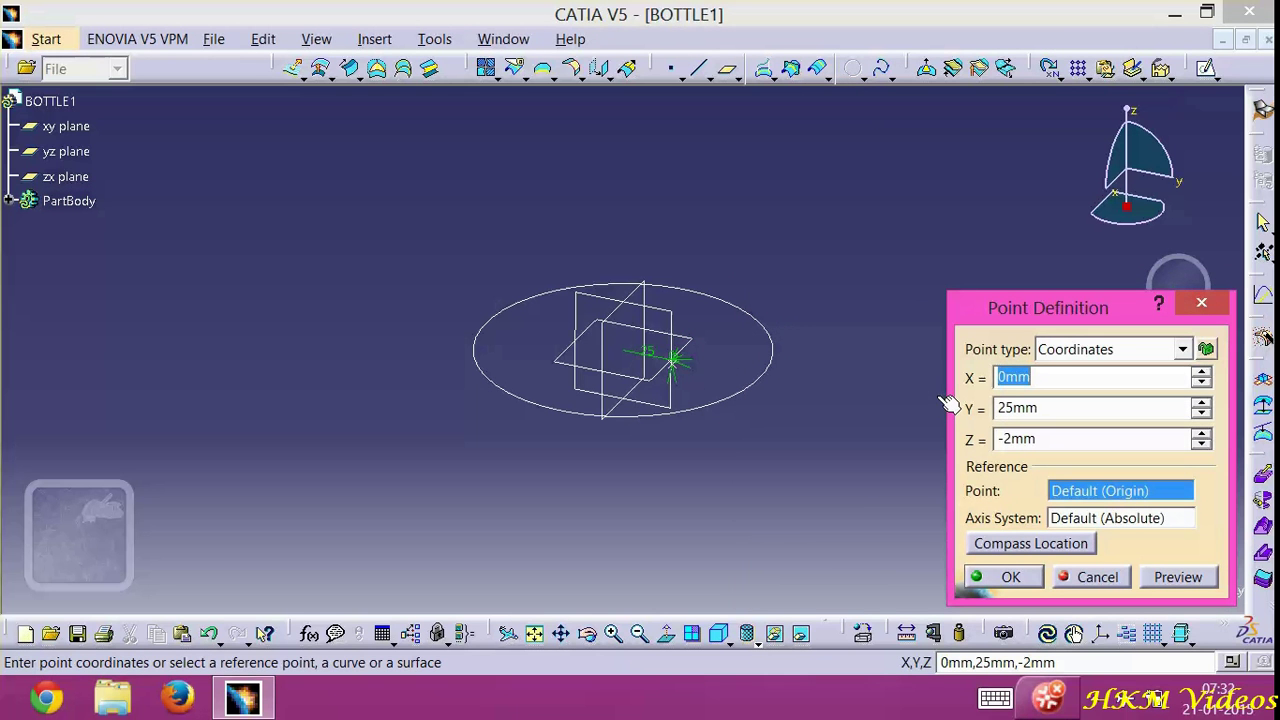
pyautogui.write('0')
pyautogui.press('Tab')
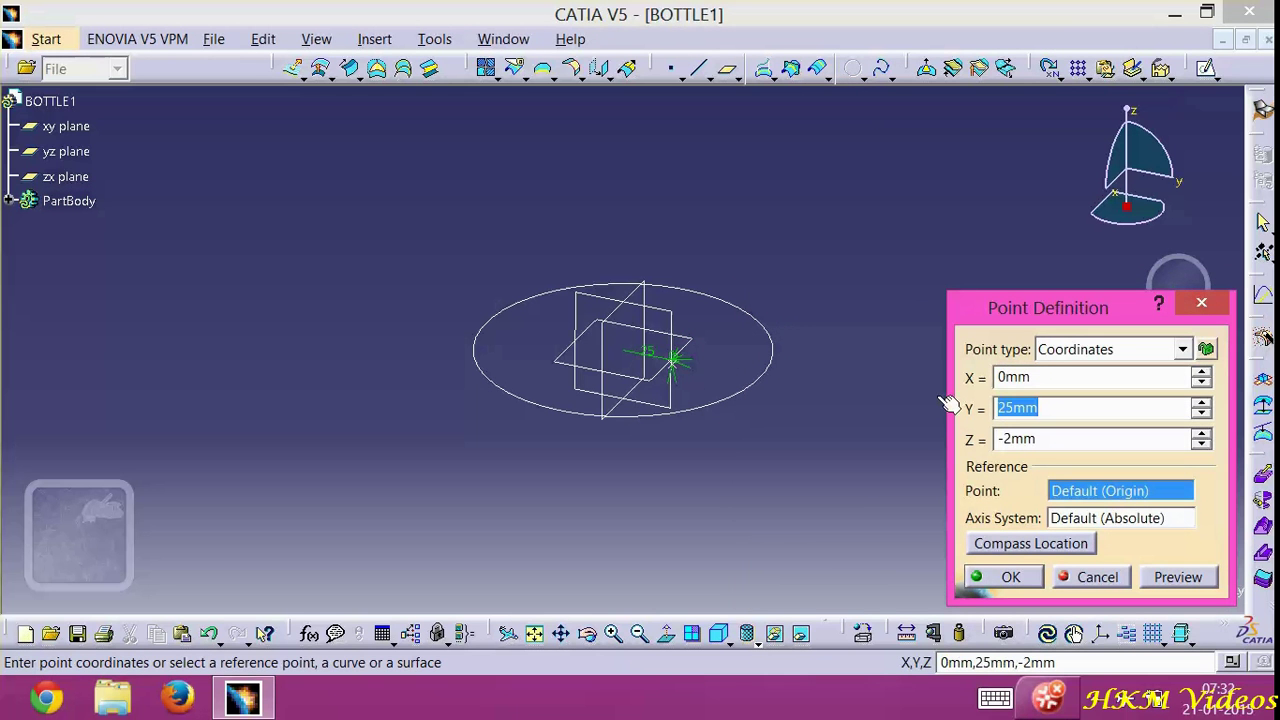
pyautogui.write('36')
pyautogui.press('Tab')
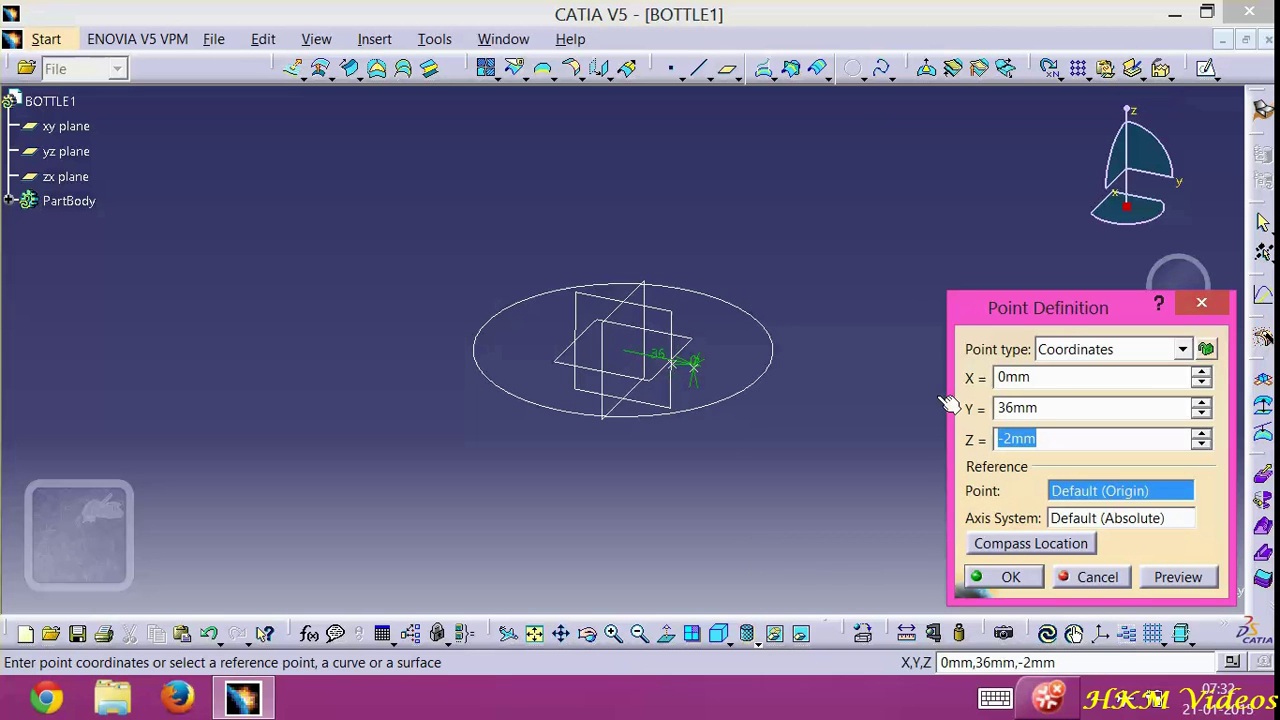
pyautogui.write('30')
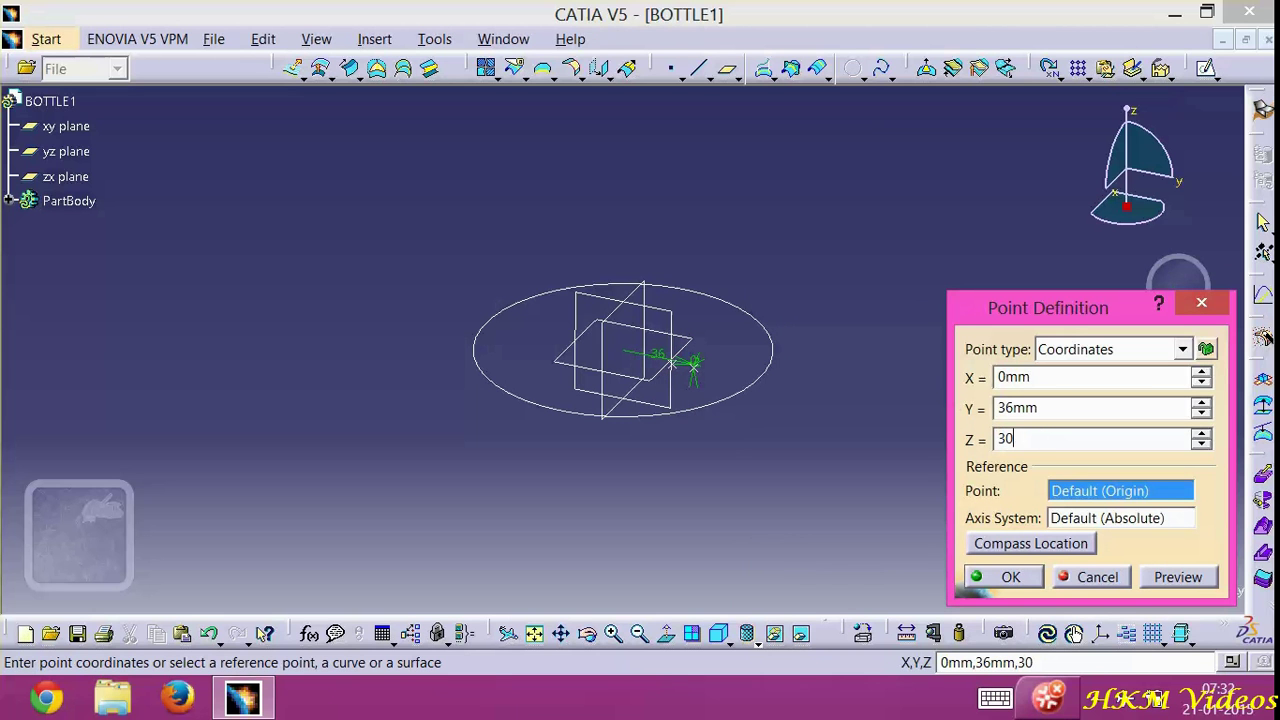
pyautogui.click(1005, 577)
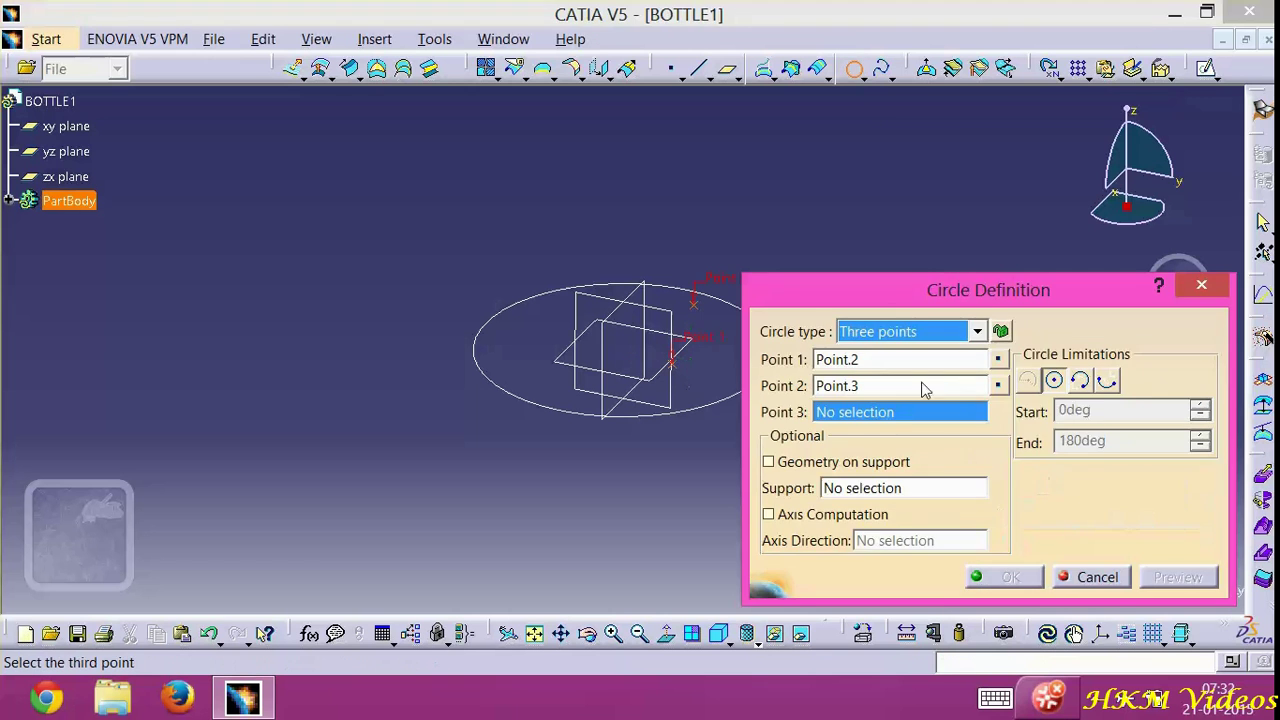
# Define the third point at X 0, Y 72, Z 60 mm and create the circle as a trimmed arc
pyautogui.rightClick(905, 414)
pyautogui.click(935, 420)
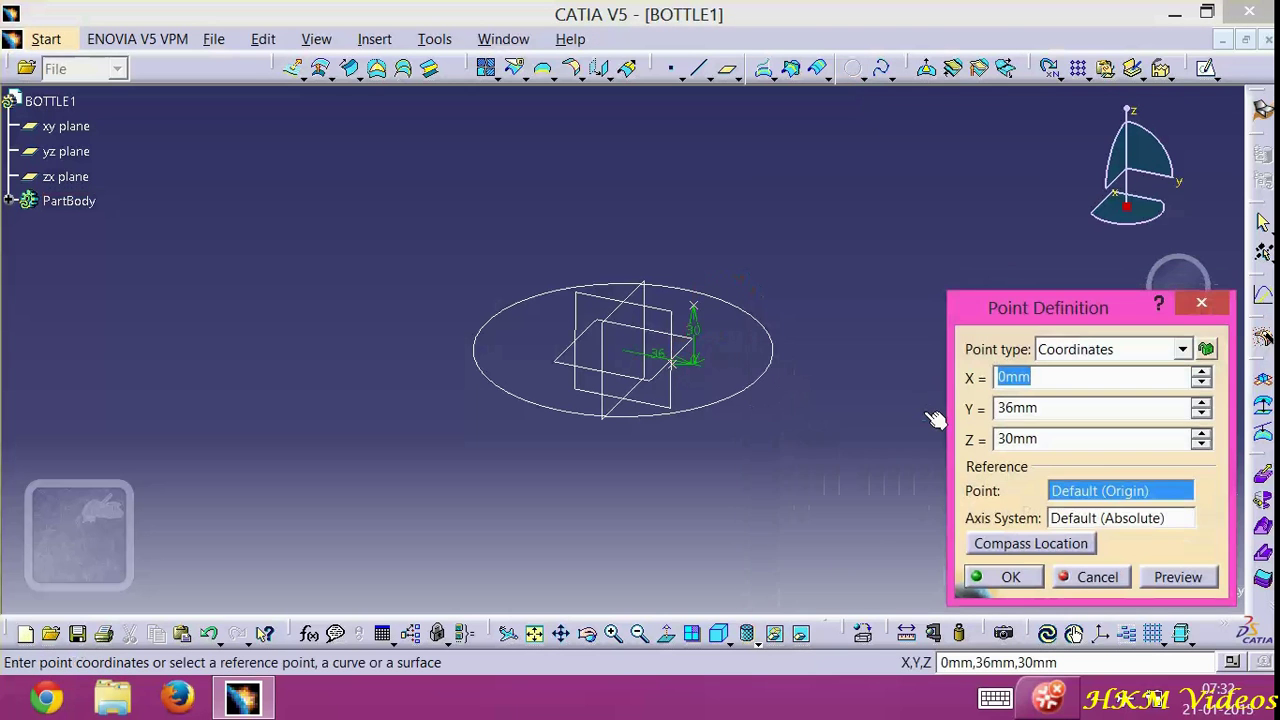
pyautogui.write('0')
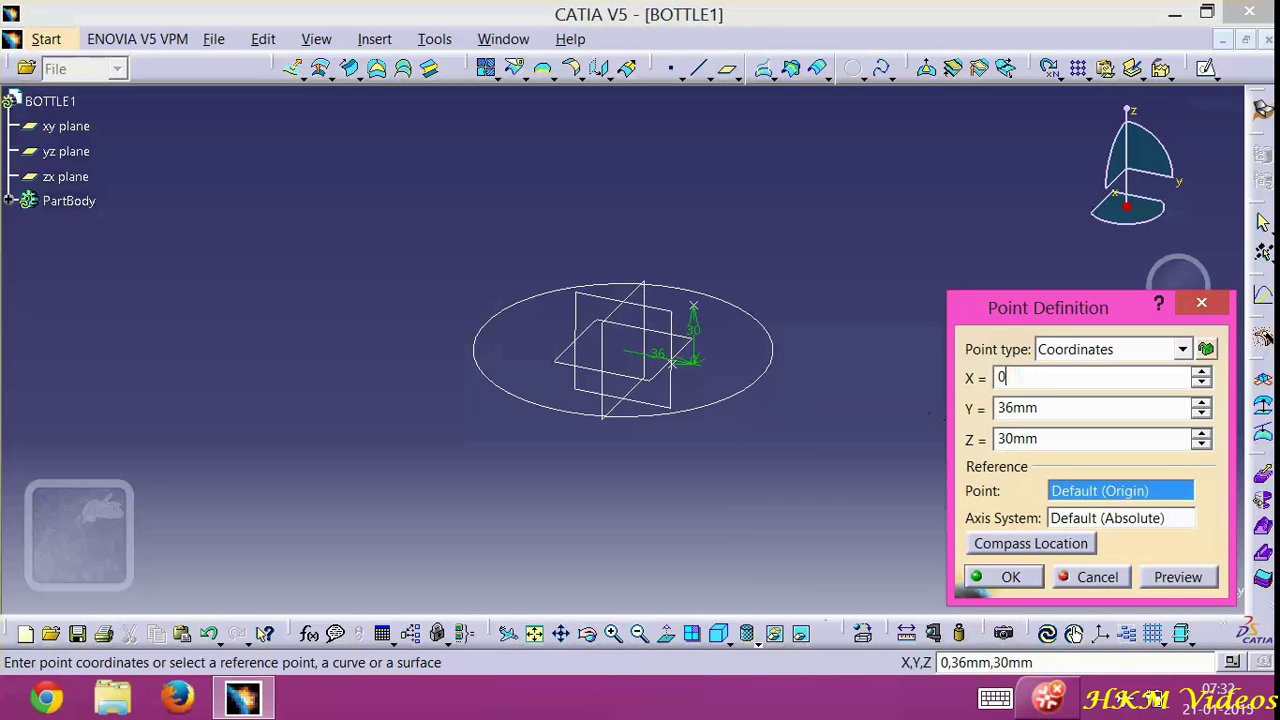
pyautogui.press('Tab')
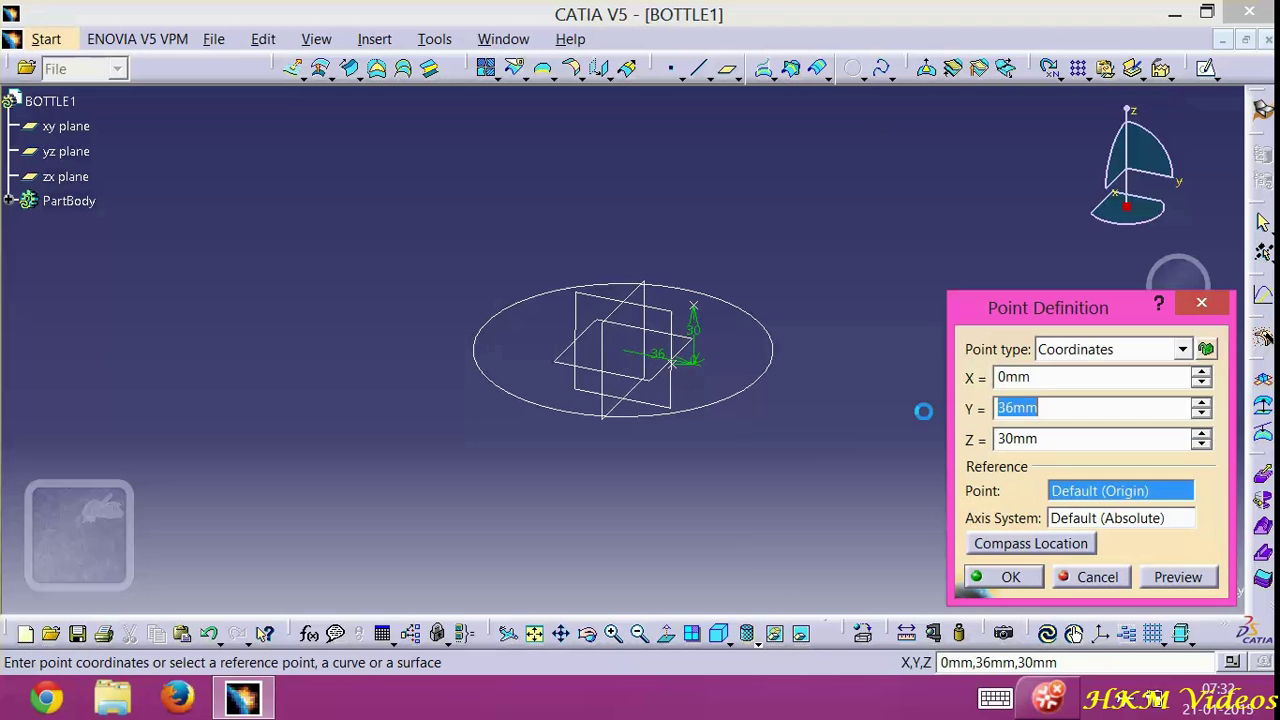
pyautogui.write('72')
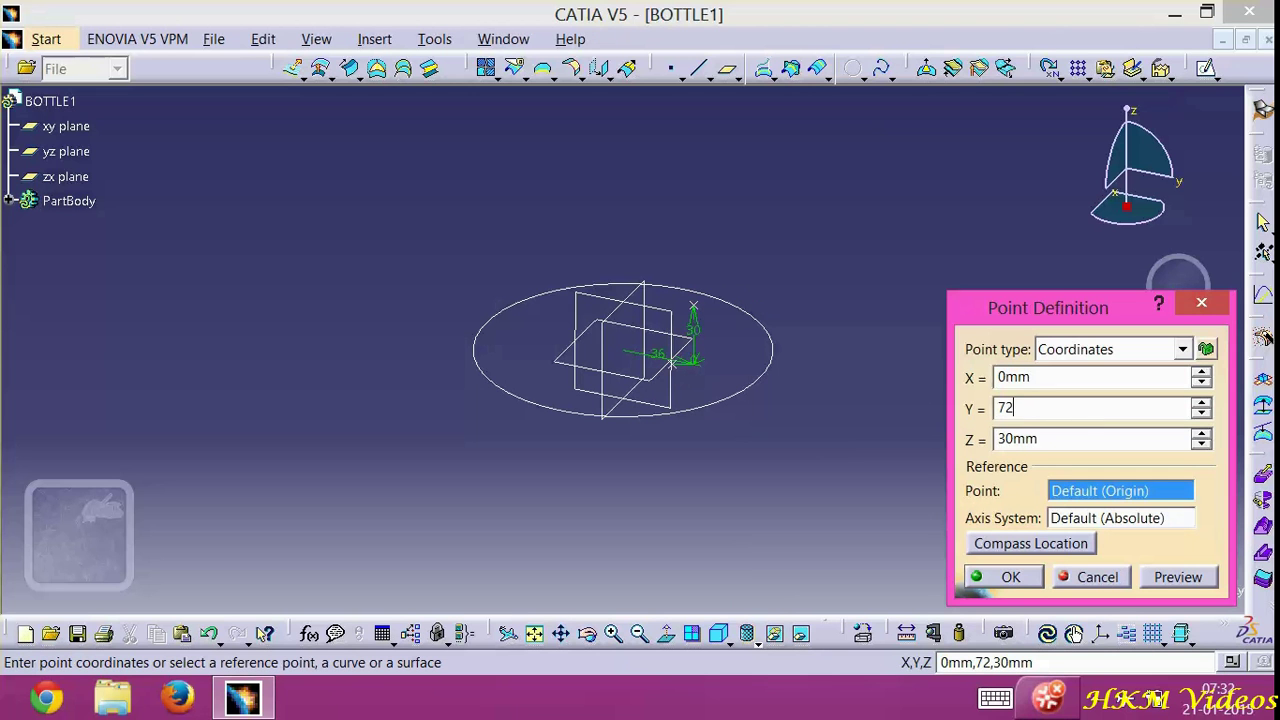
pyautogui.press('Tab')
pyautogui.write('60')
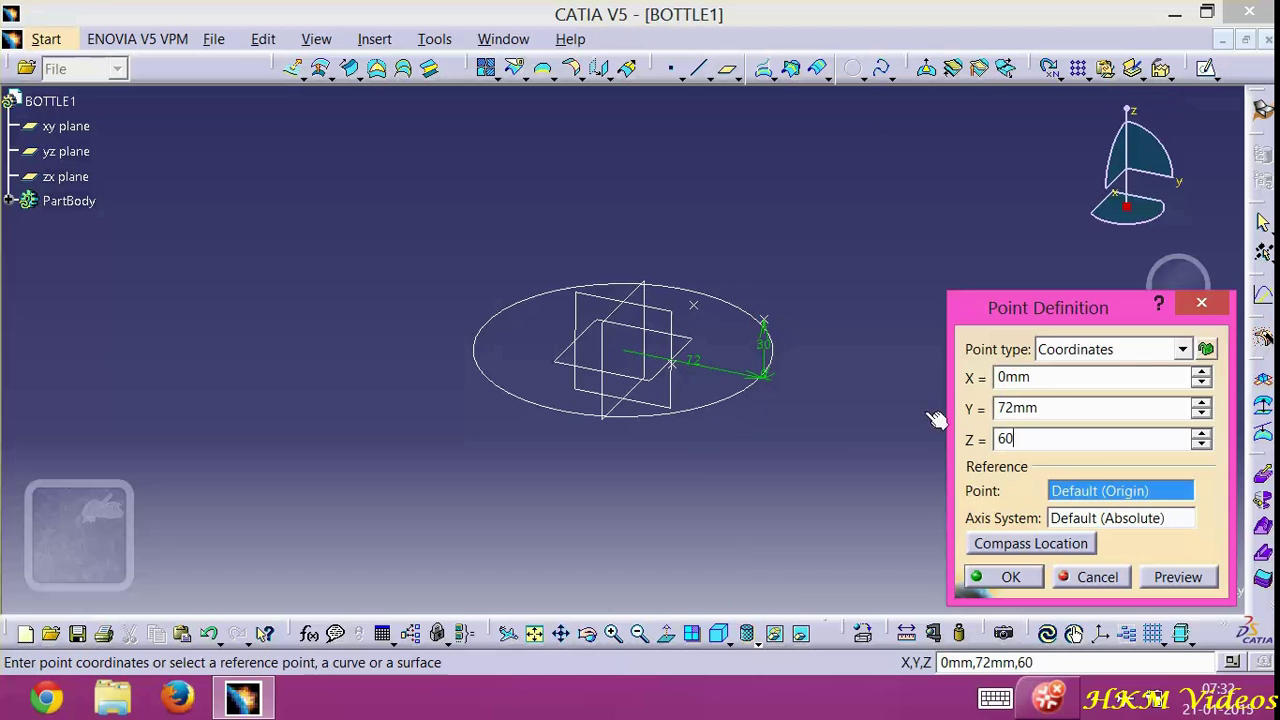
pyautogui.click(1000, 577)
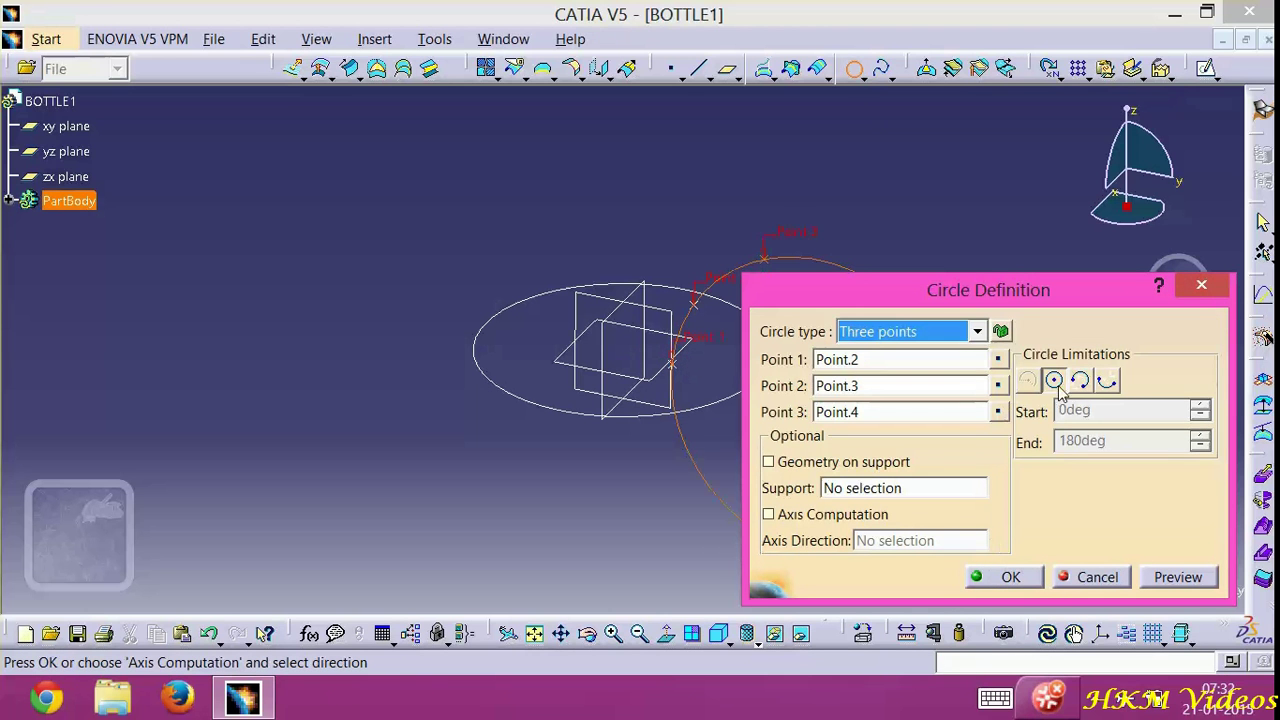
pyautogui.click(1081, 384)
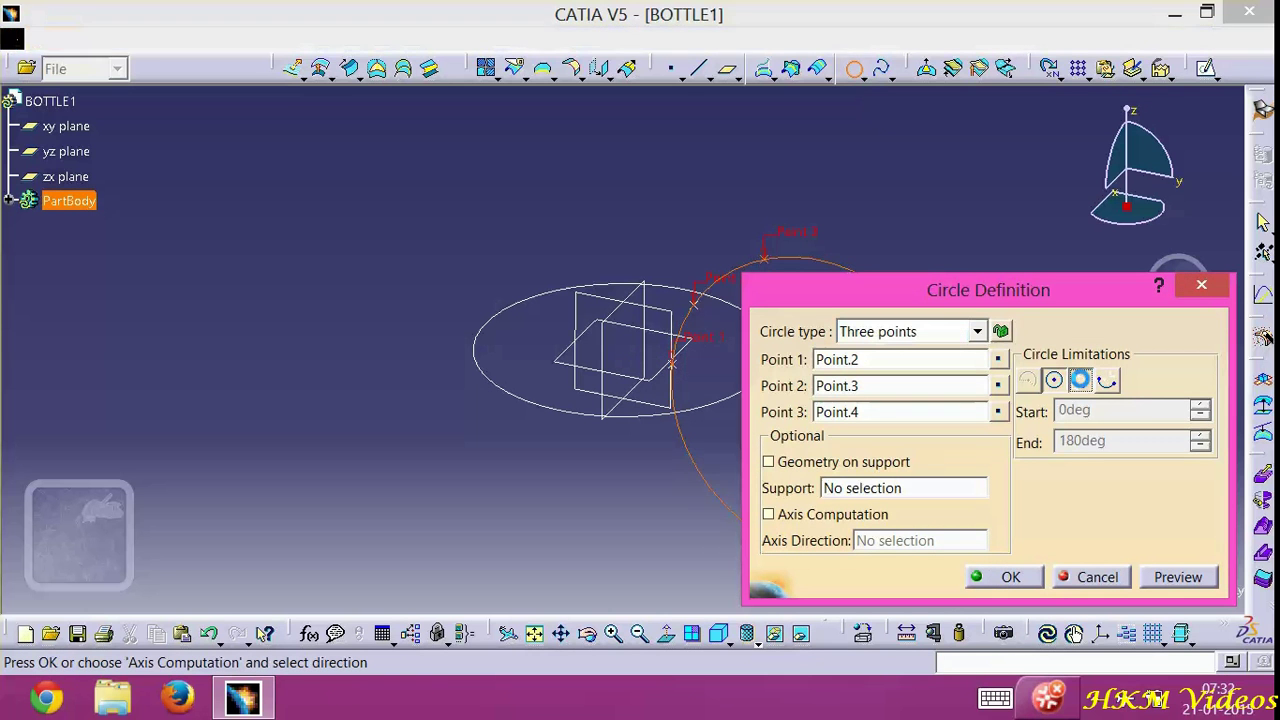
pyautogui.click(1010, 577)
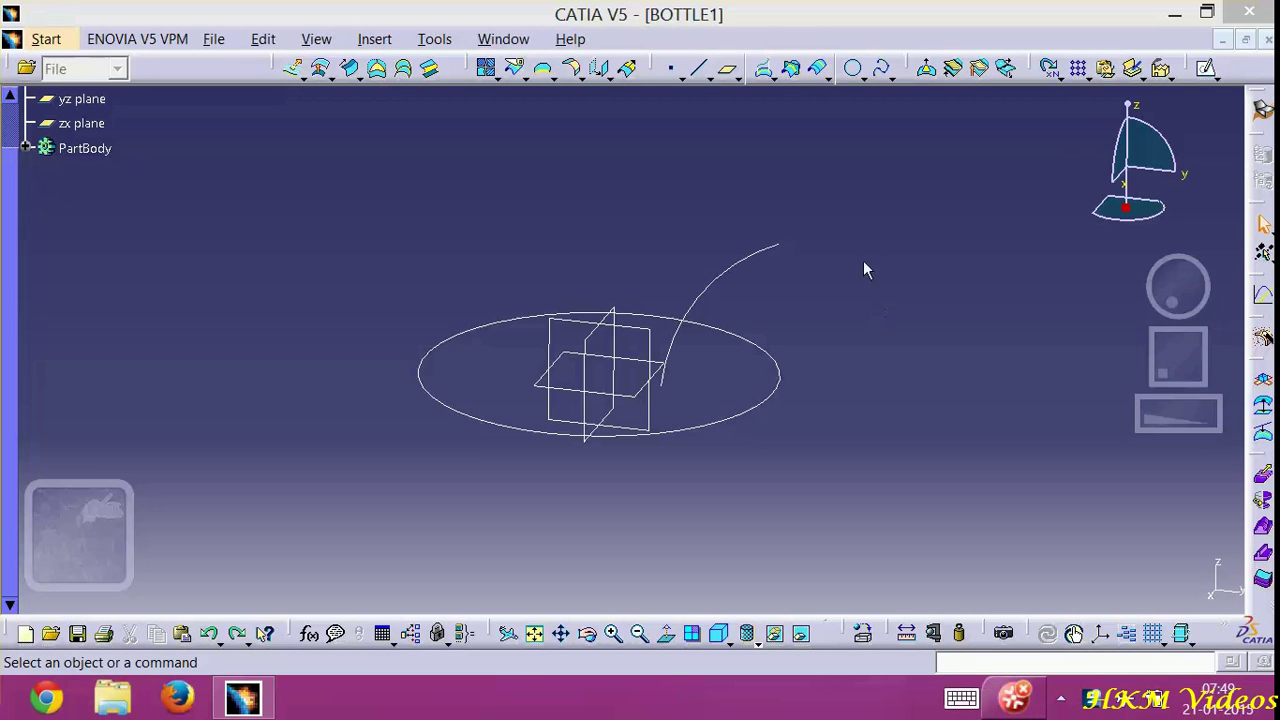
# Create a coordinate point at X 30, Y 80, Z 0 mm
pyautogui.click(670, 68)
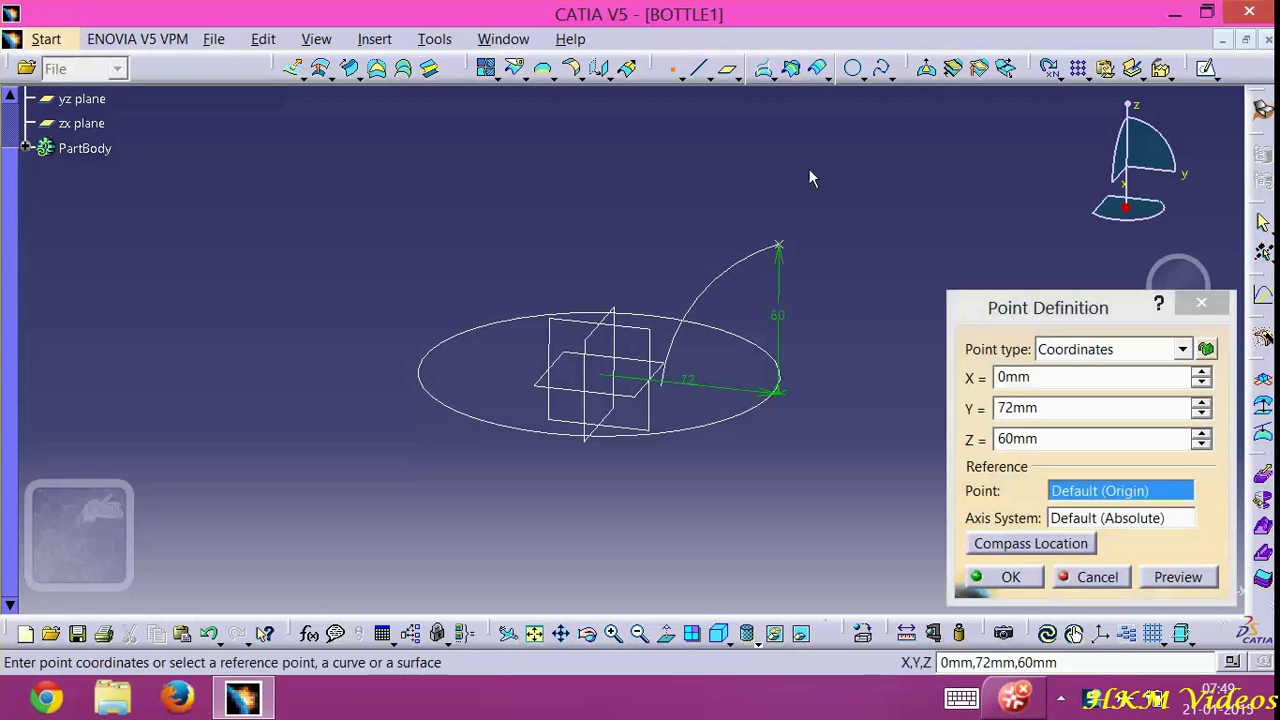
pyautogui.doubleClick(1003, 377)
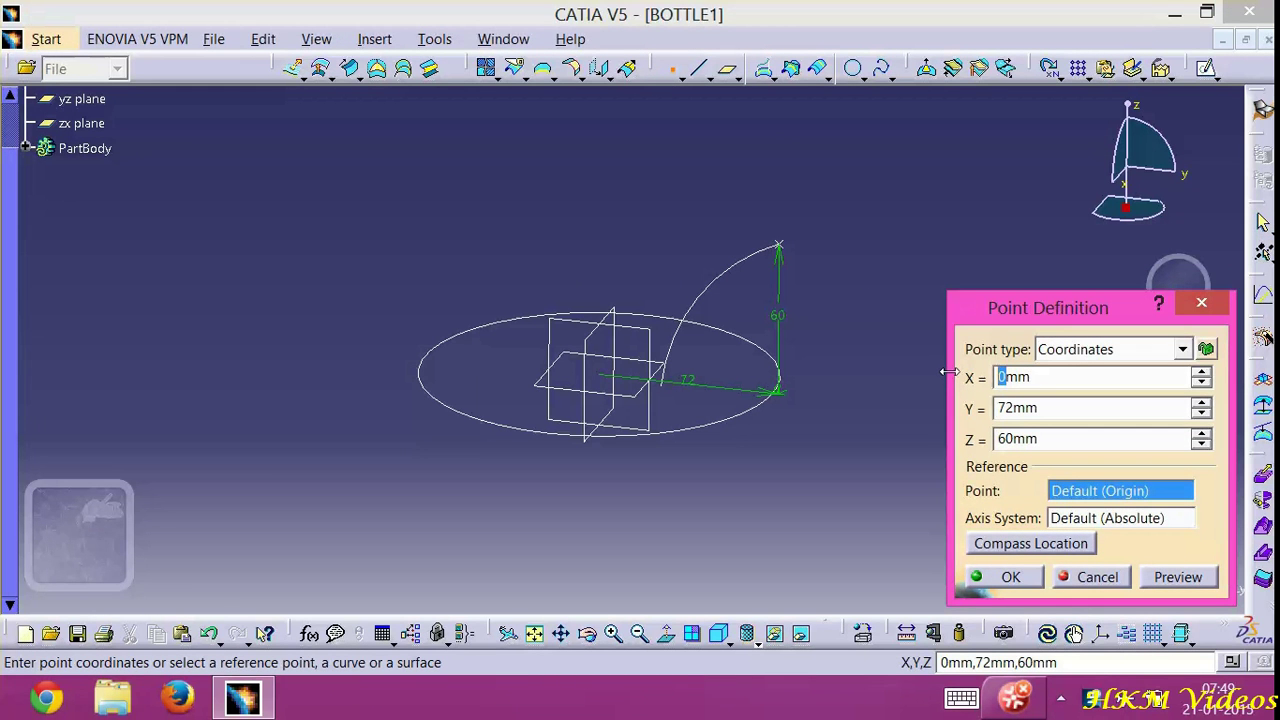
pyautogui.write('30')
pyautogui.press('Tab')
pyautogui.write('80')
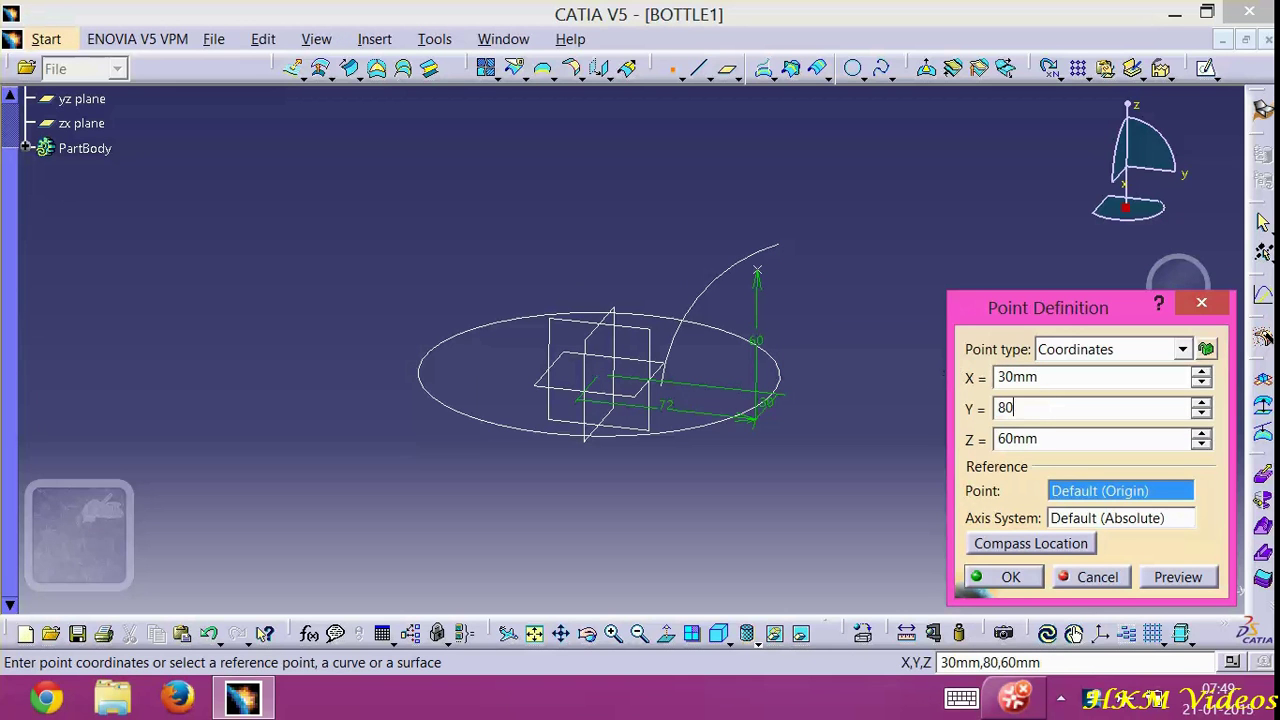
pyautogui.press('Tab')
pyautogui.write('0')
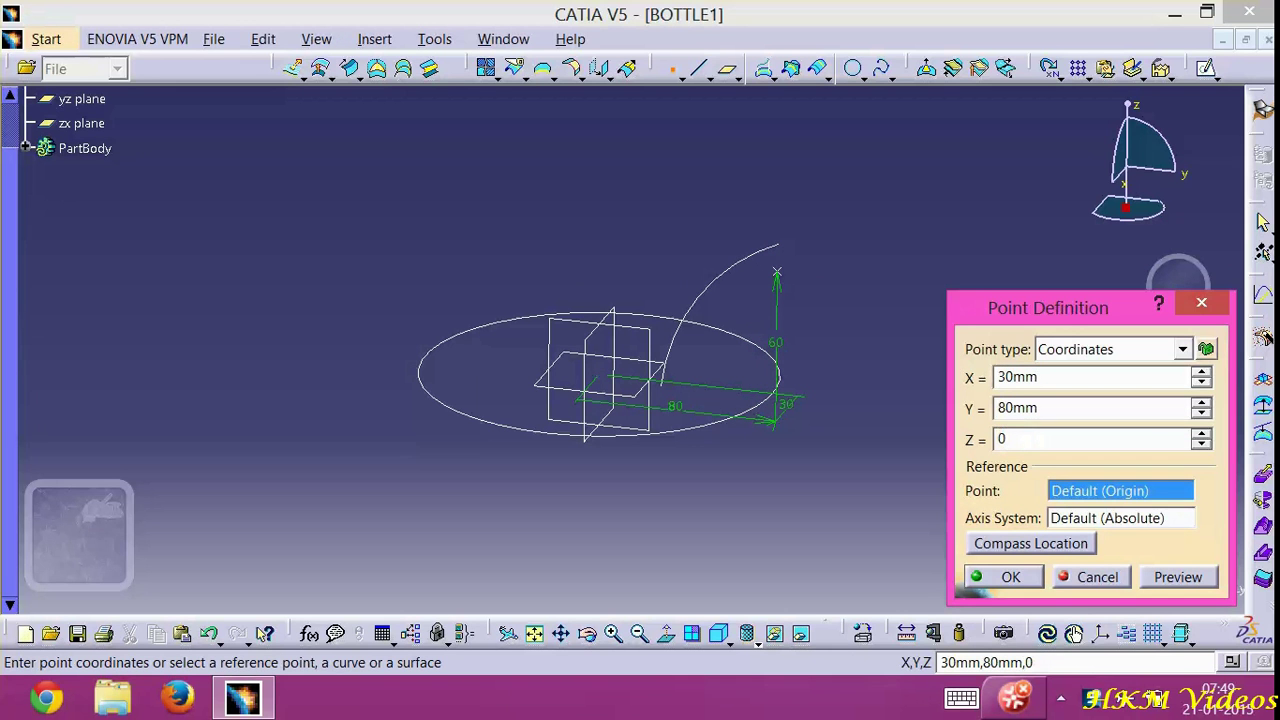
# Create a coordinate point at X 0, Y 25, Z -2 mm
pyautogui.click(998, 377)
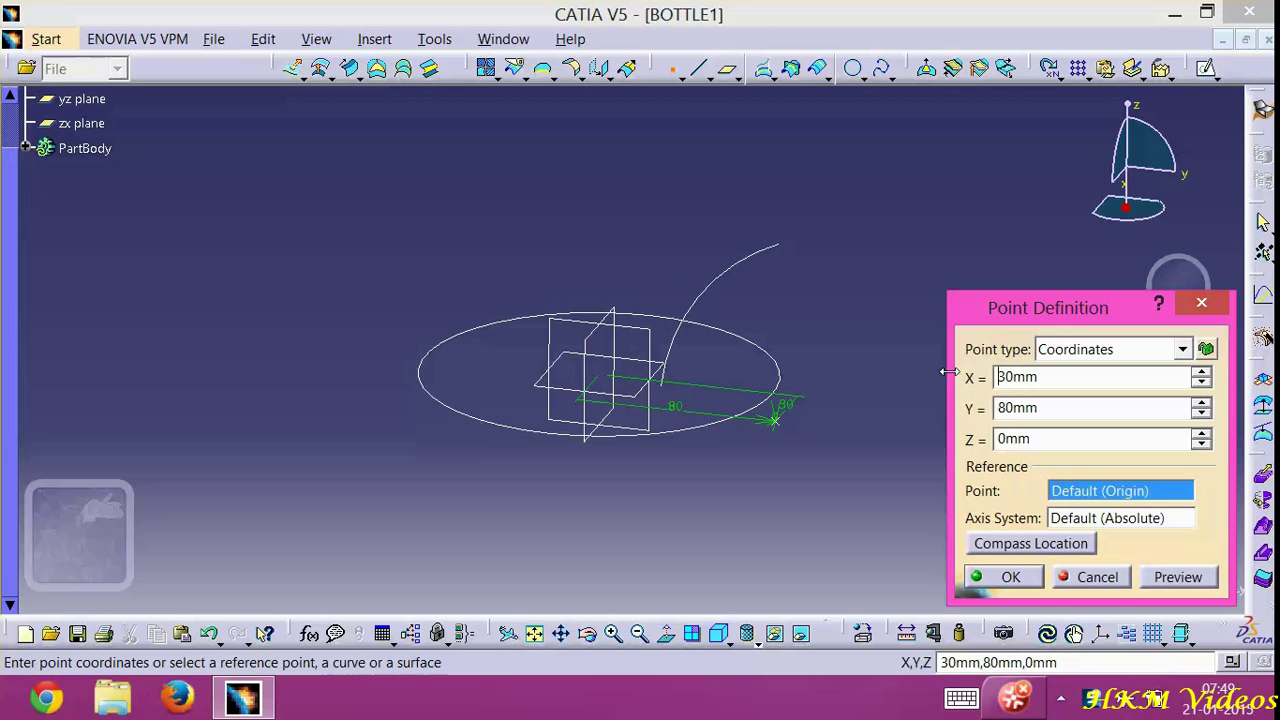
pyautogui.write('0')
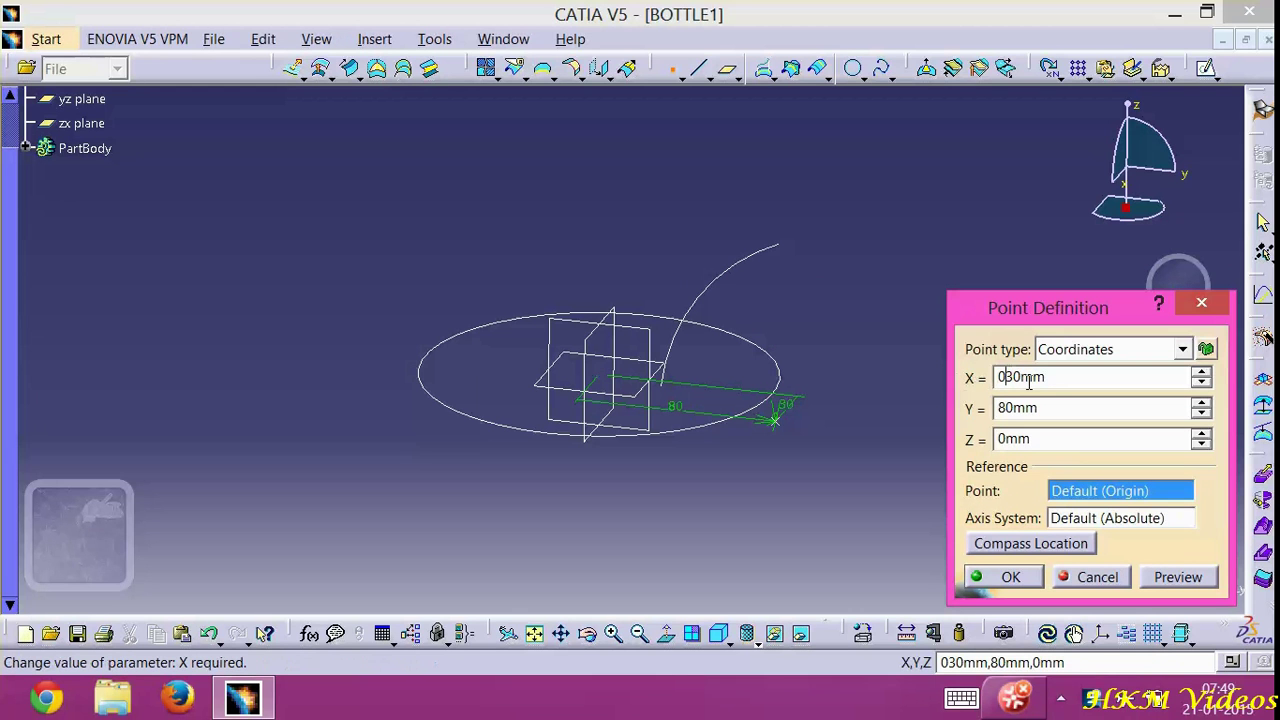
pyautogui.press('BackSpace')
pyautogui.press('BackSpace')
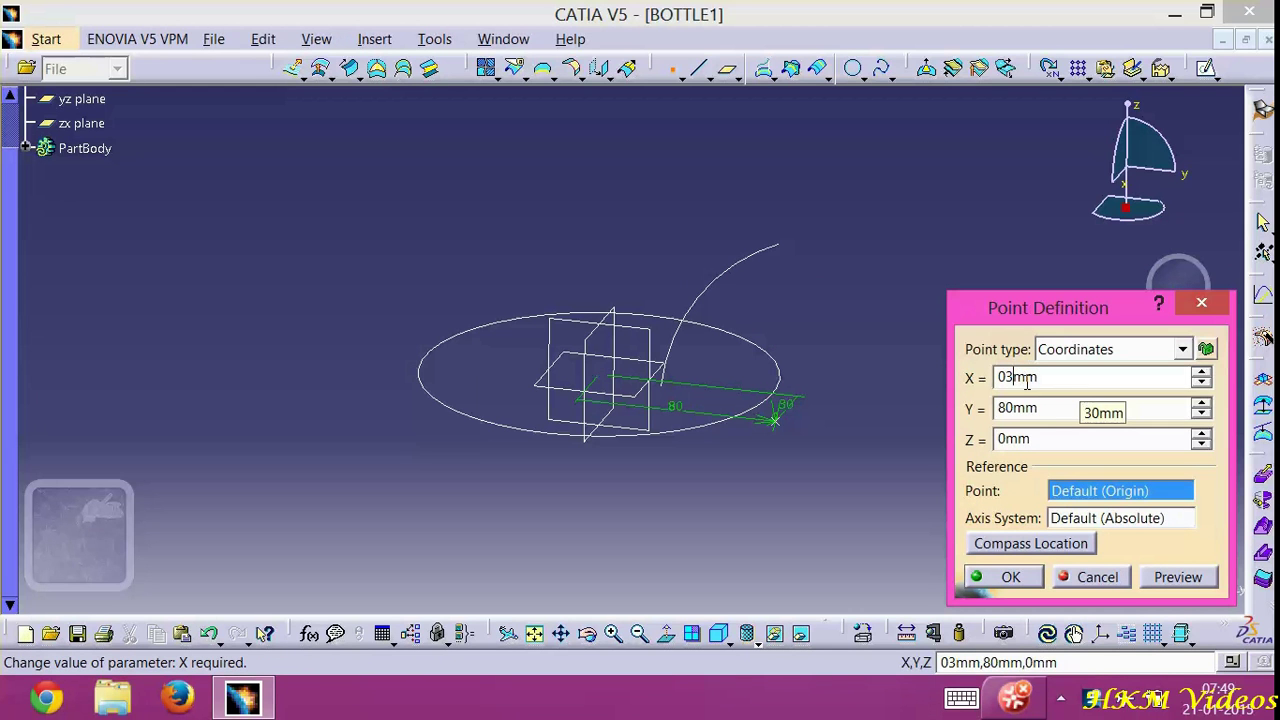
pyautogui.press('Tab')
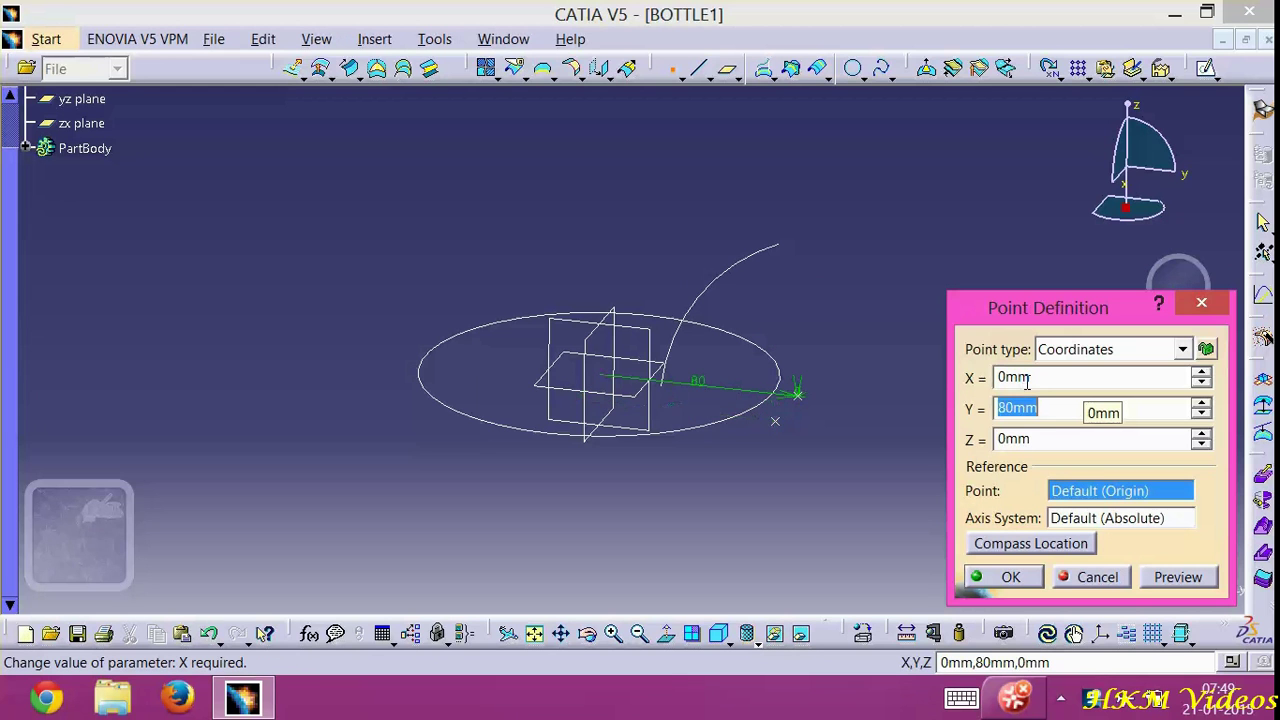
pyautogui.write('25')
pyautogui.press('Tab')
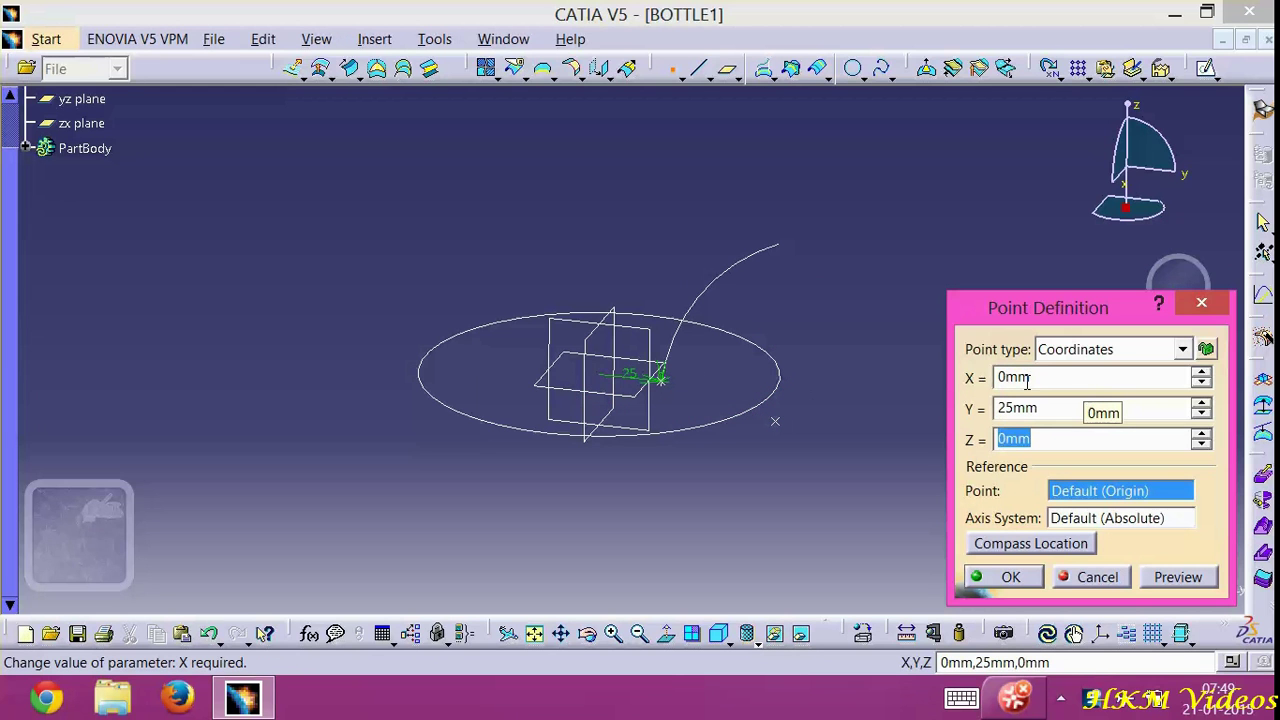
pyautogui.write('-2')
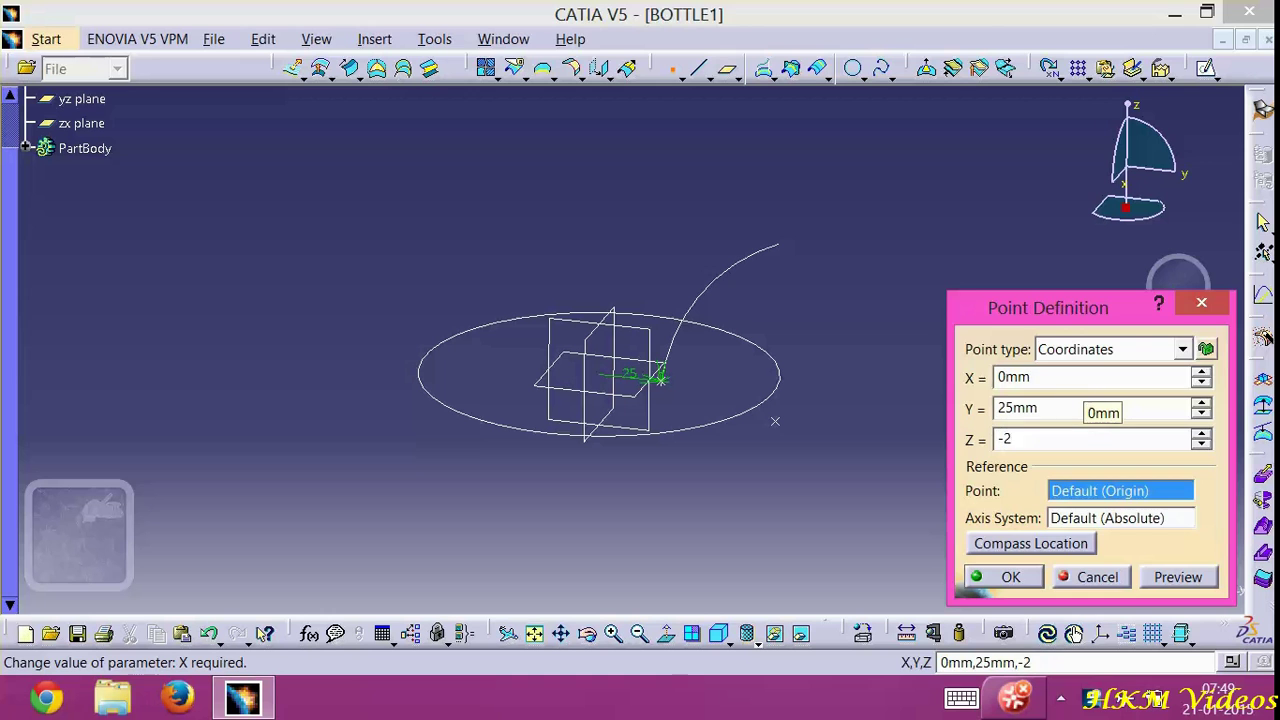
# Create a coordinate point at X -30, Y 80, Z 0 mm
pyautogui.click(1027, 380)
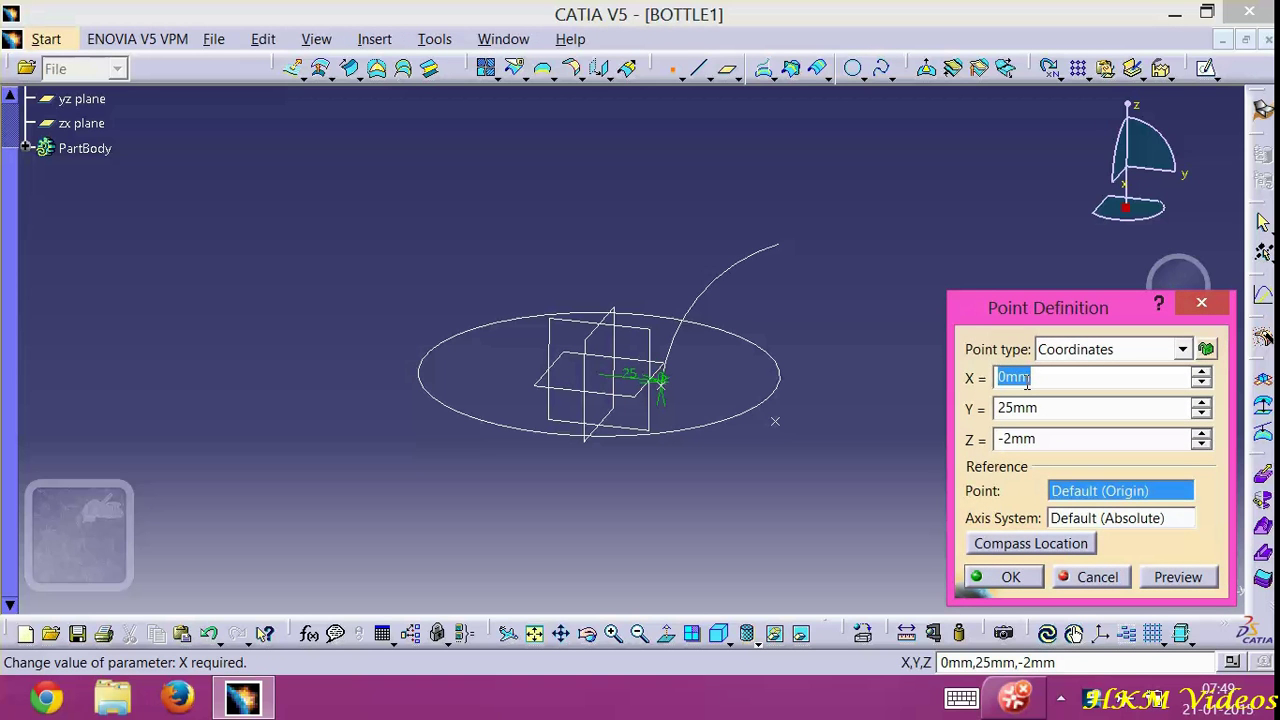
pyautogui.write('-30')
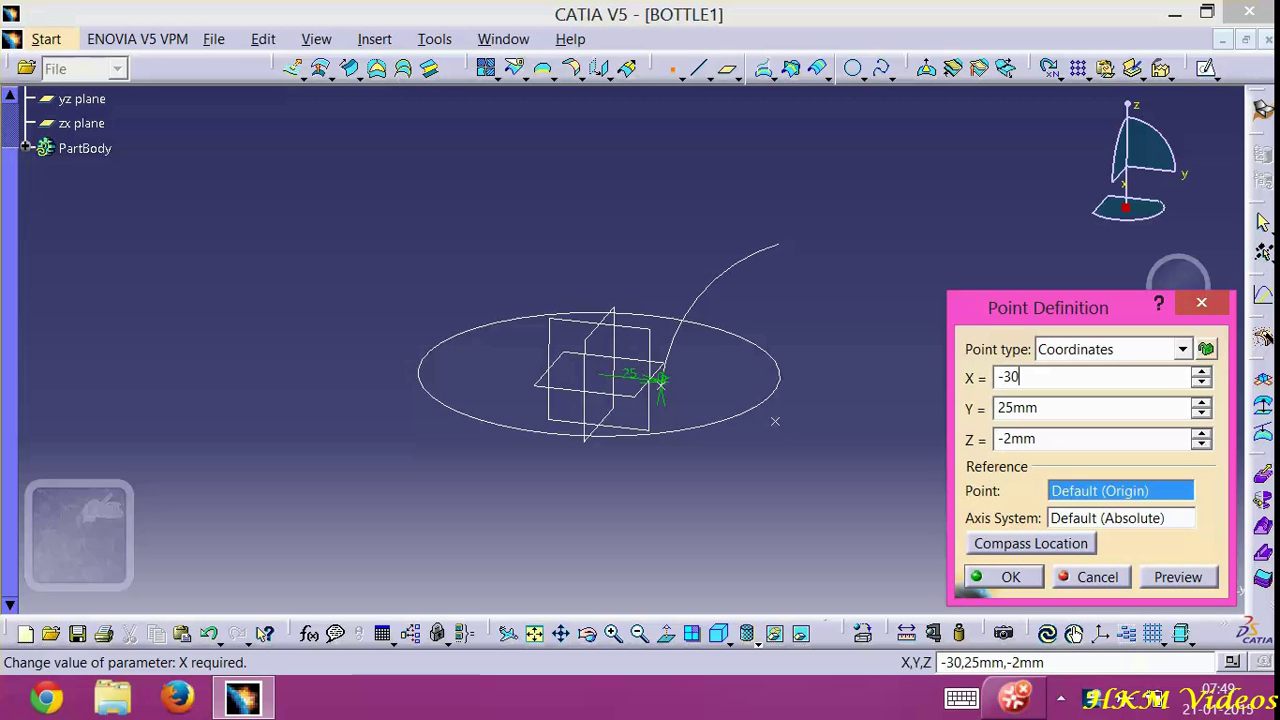
pyautogui.press('Tab')
pyautogui.write('80')
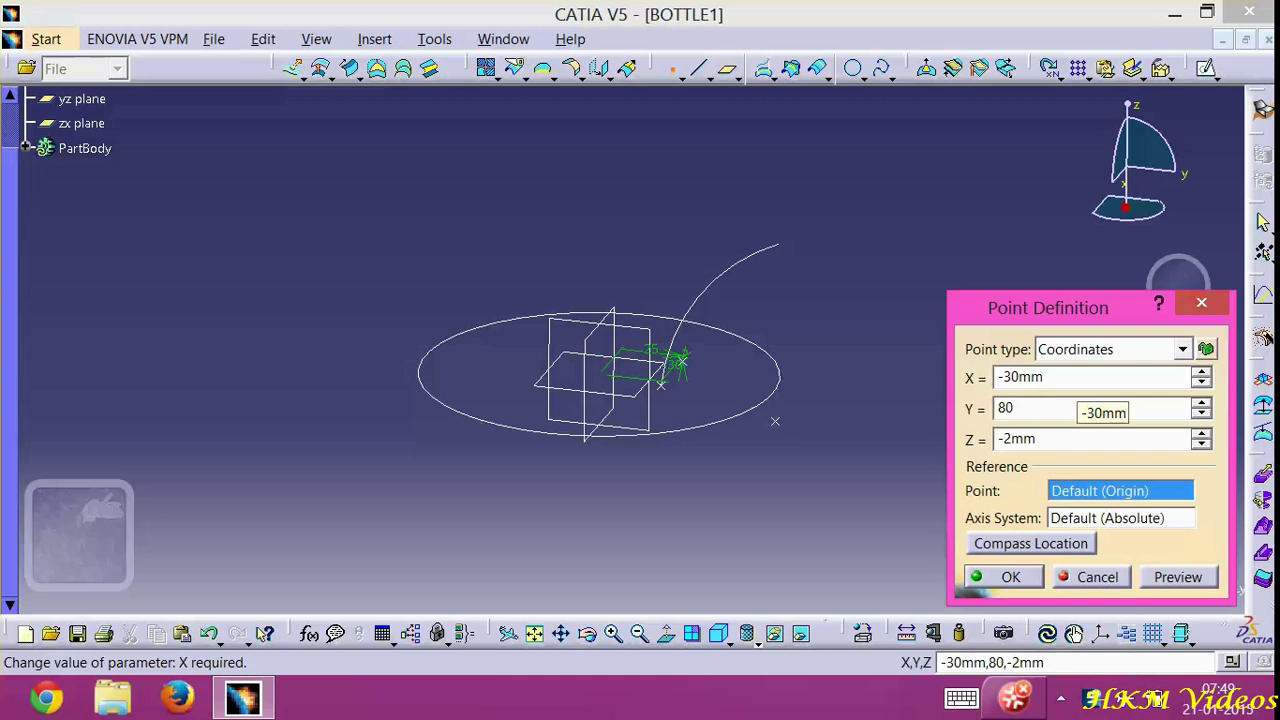
pyautogui.press('Tab')
pyautogui.write('0')
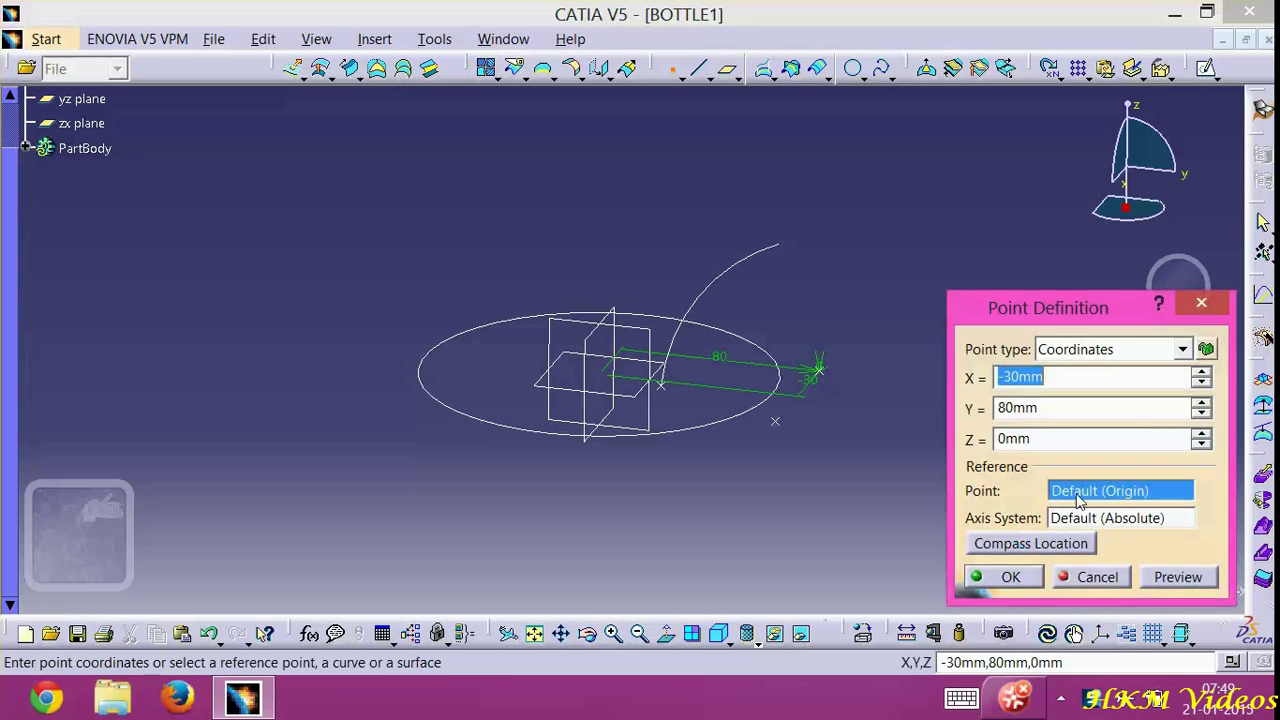
pyautogui.click(1010, 577)
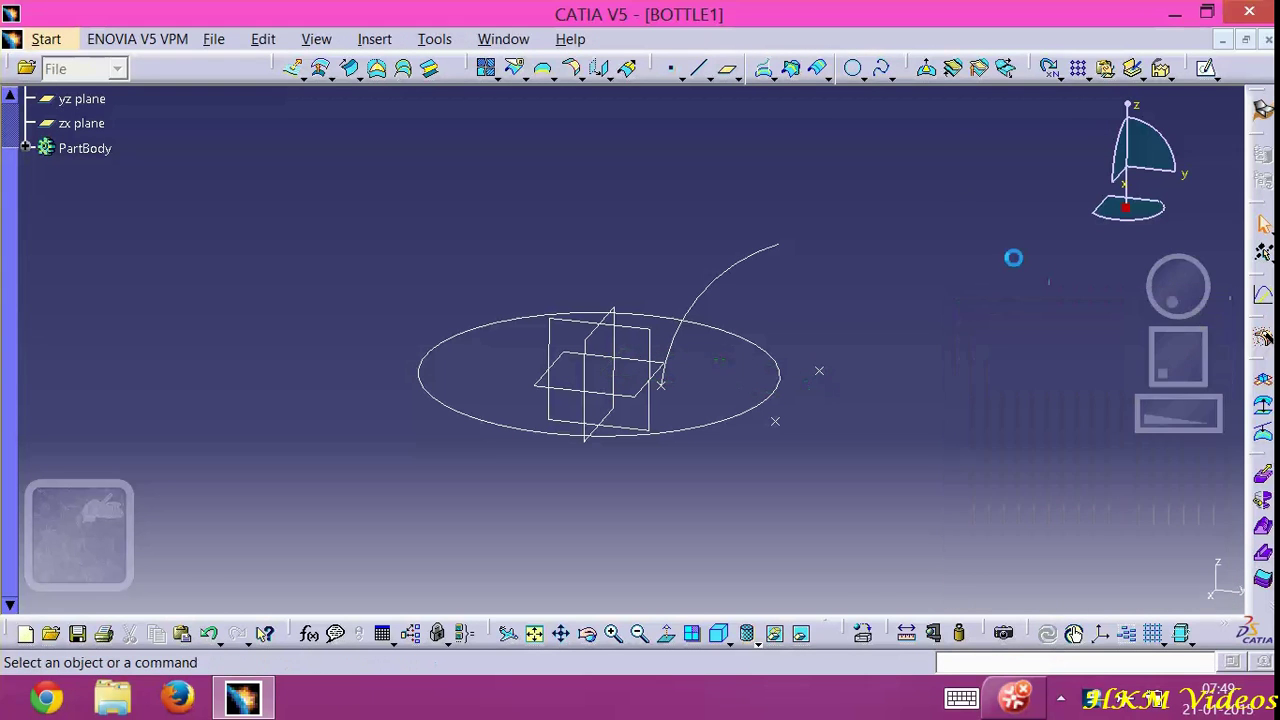
# Create a spline through the X 30 mm point, the point at the arc's lower end and the X -30 mm point
pyautogui.click(882, 67)
pyautogui.moveTo(580, 503); pyautogui.dragTo(455, 493, button='middle')
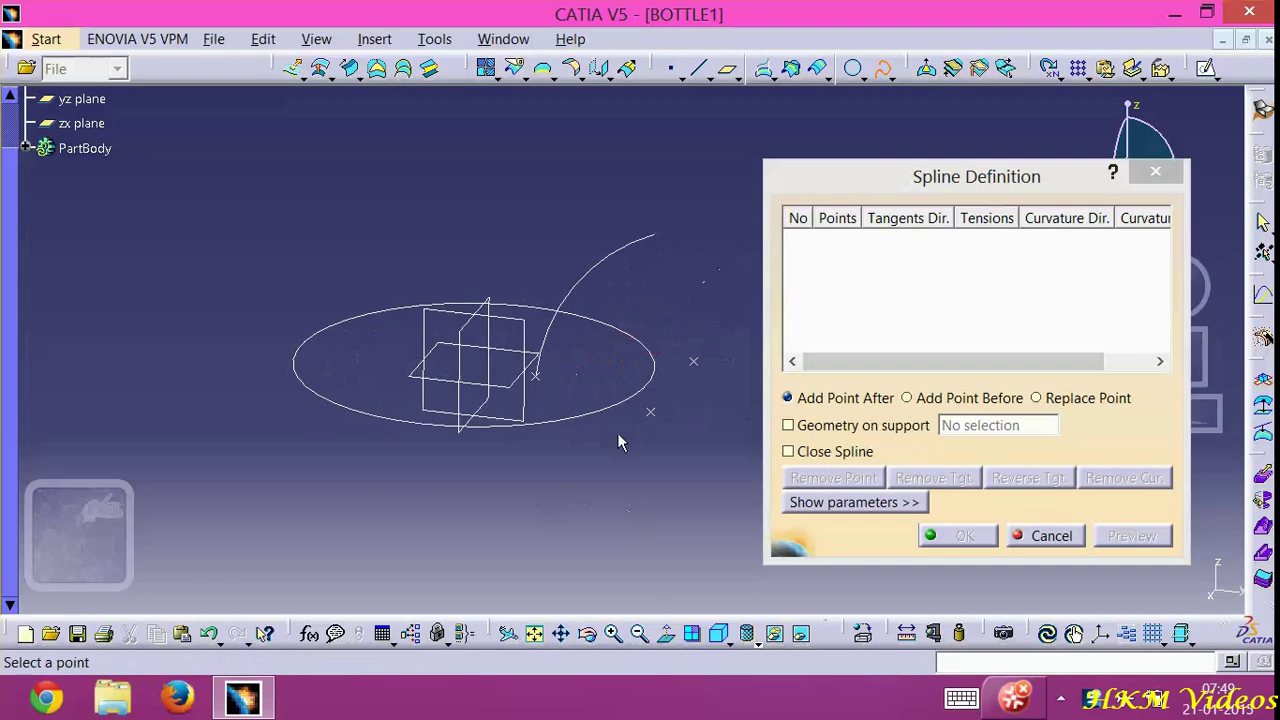
pyautogui.click(662, 416)
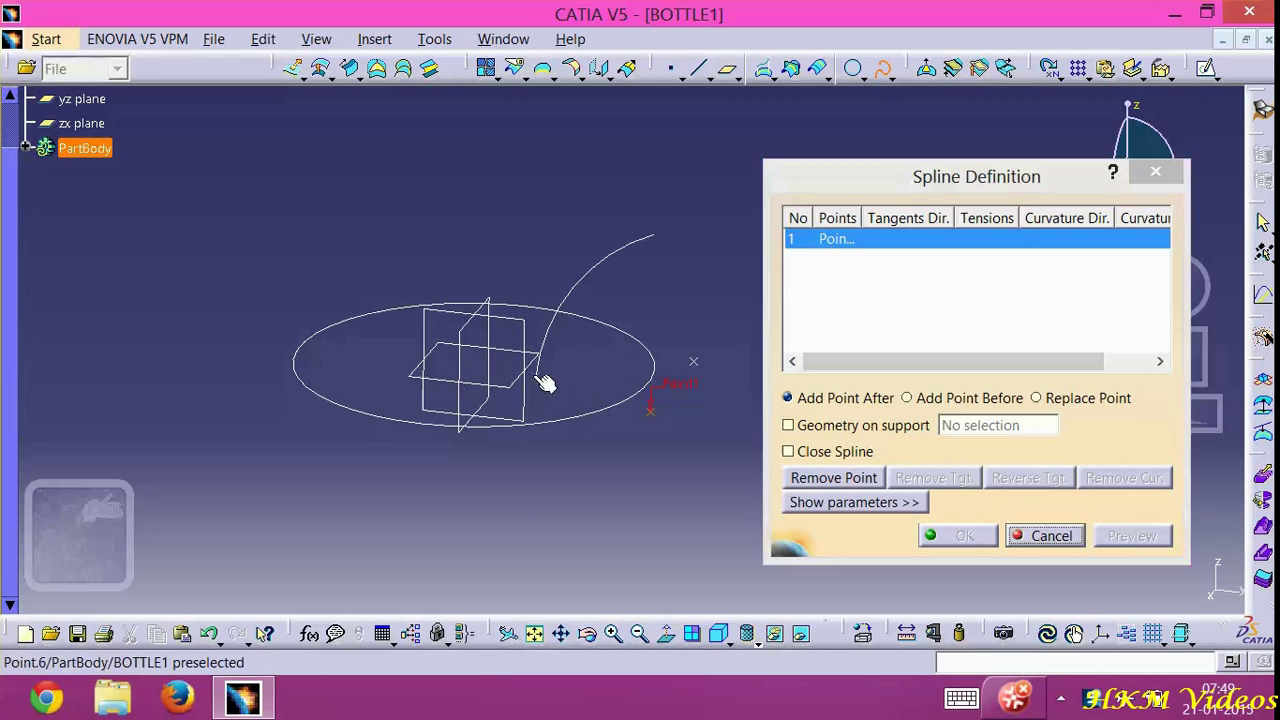
pyautogui.click(537, 372)
pyautogui.click(695, 362)
pyautogui.click(966, 535)
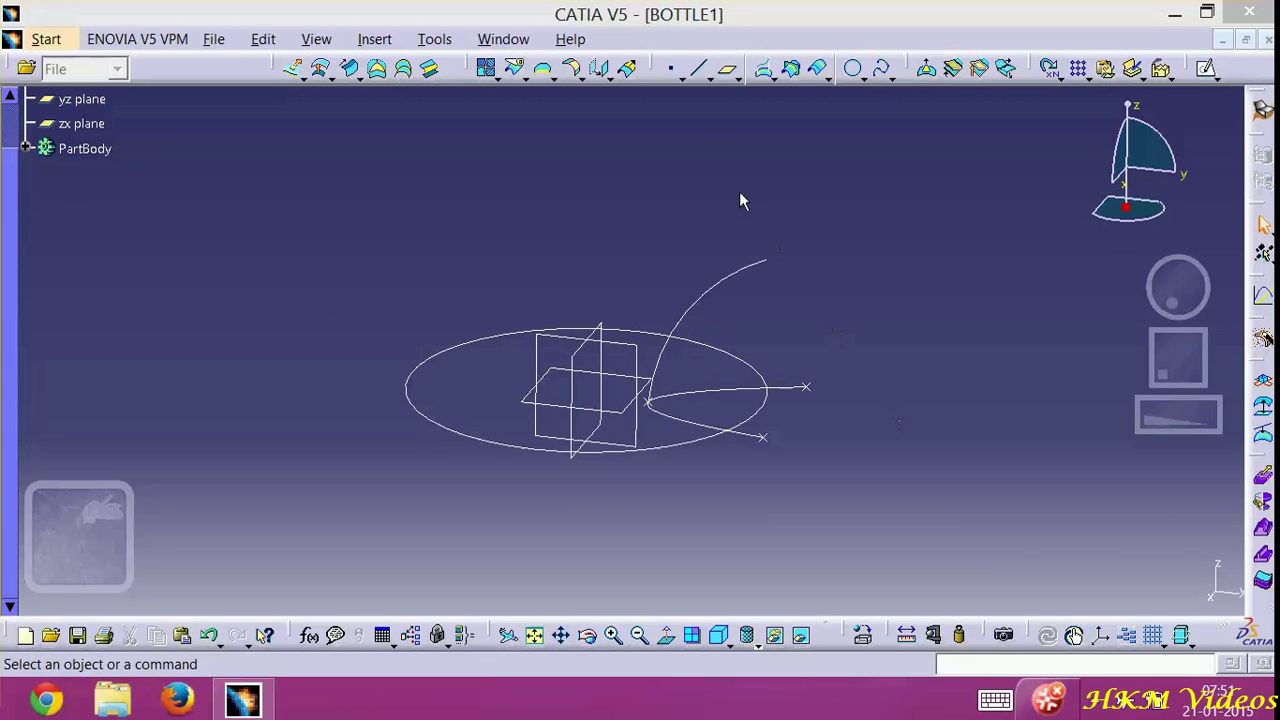
# Create a coordinate point at X 0, Y 0, Z 16 mm
pyautogui.click(670, 68)
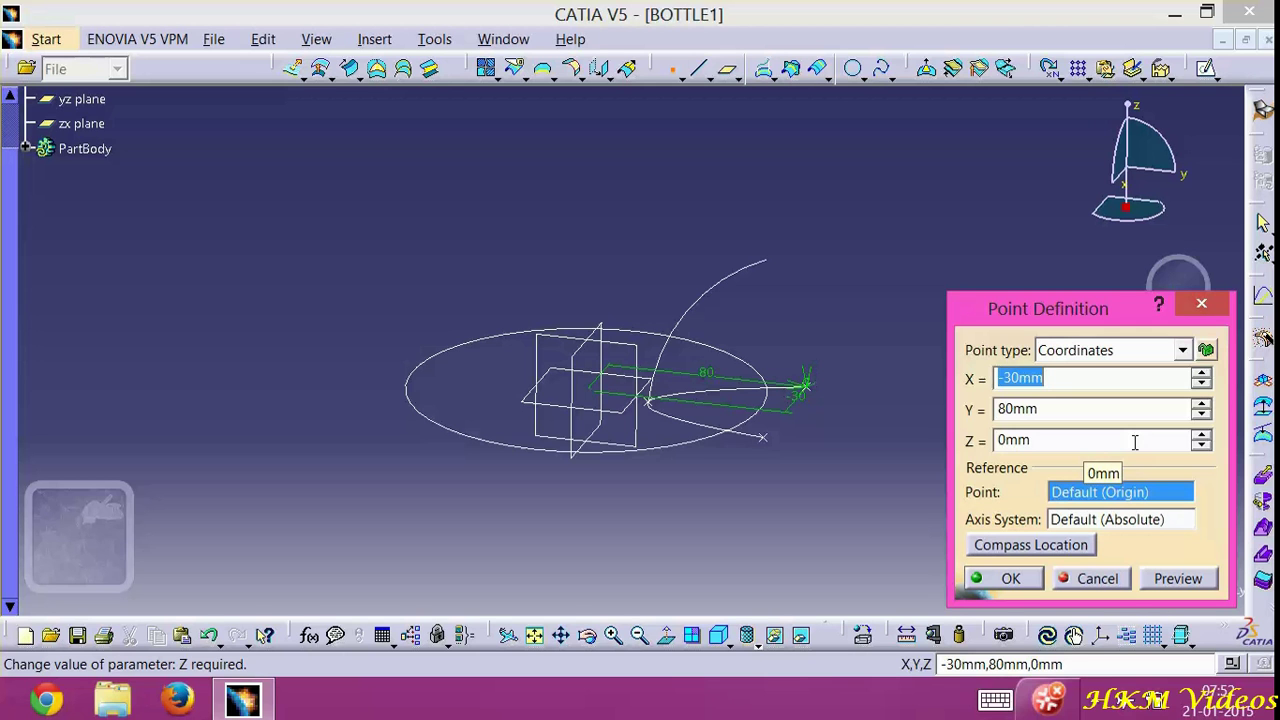
pyautogui.write('0')
pyautogui.press('Tab')
pyautogui.write('0')
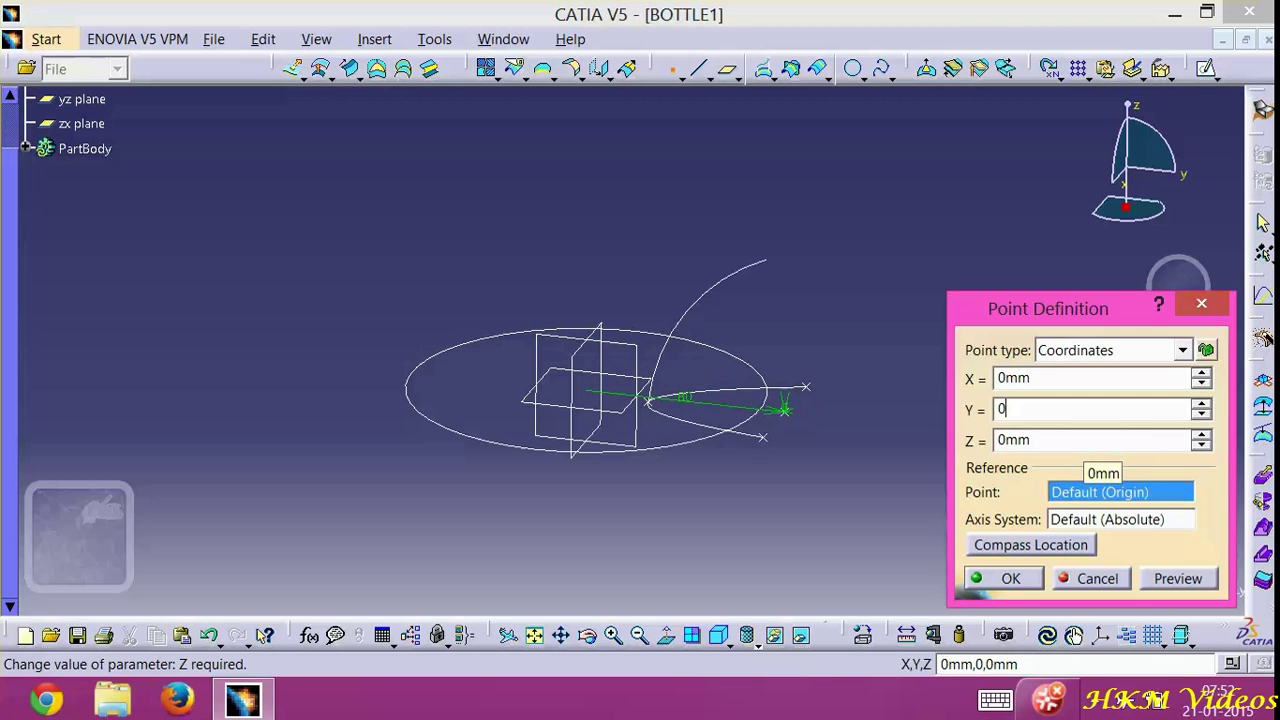
pyautogui.press('Tab')
pyautogui.write('1')
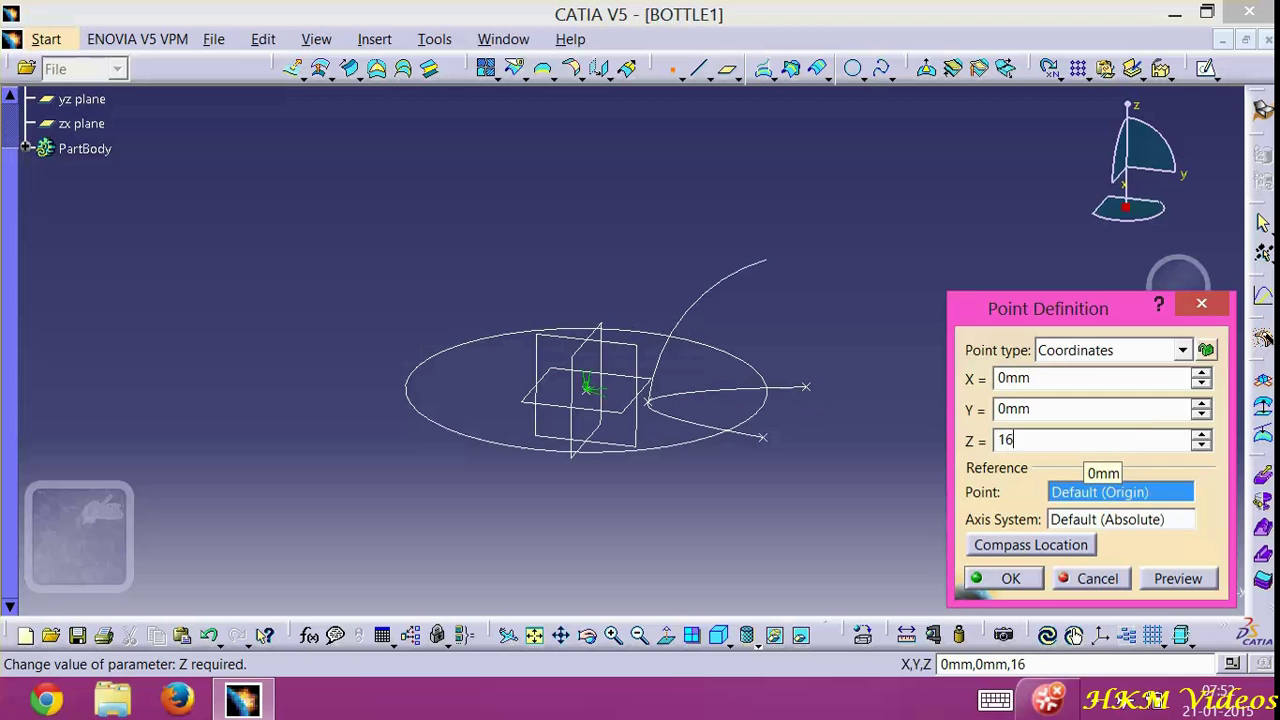
pyautogui.click(1018, 584)
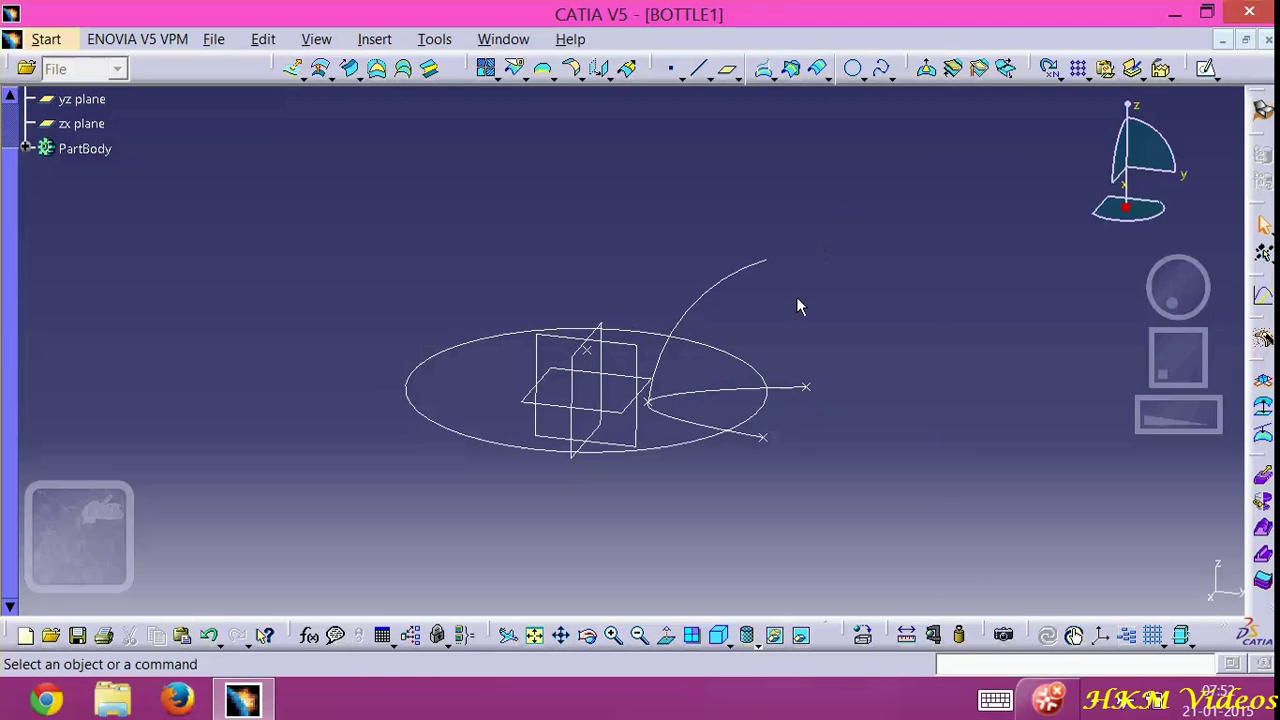
# Extrude the large base circle as a surface 75 mm along the Z component
pyautogui.click(688, 441)
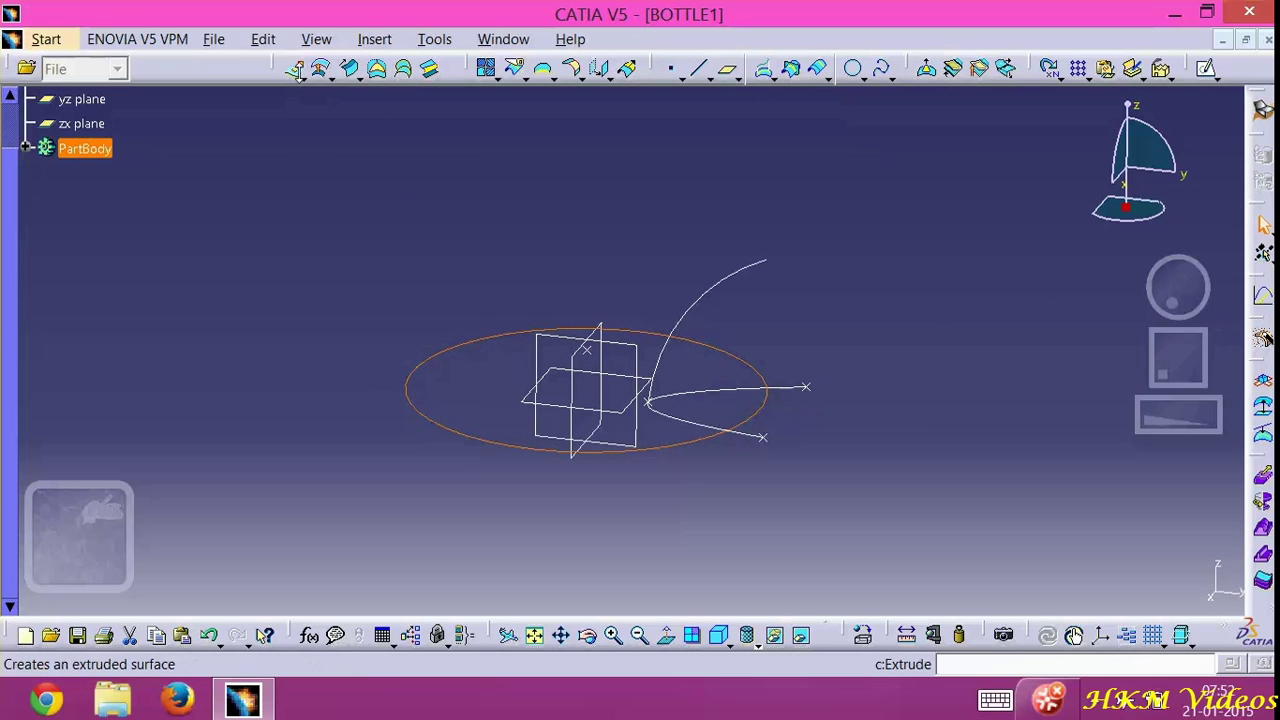
pyautogui.click(298, 73)
pyautogui.click(317, 100)
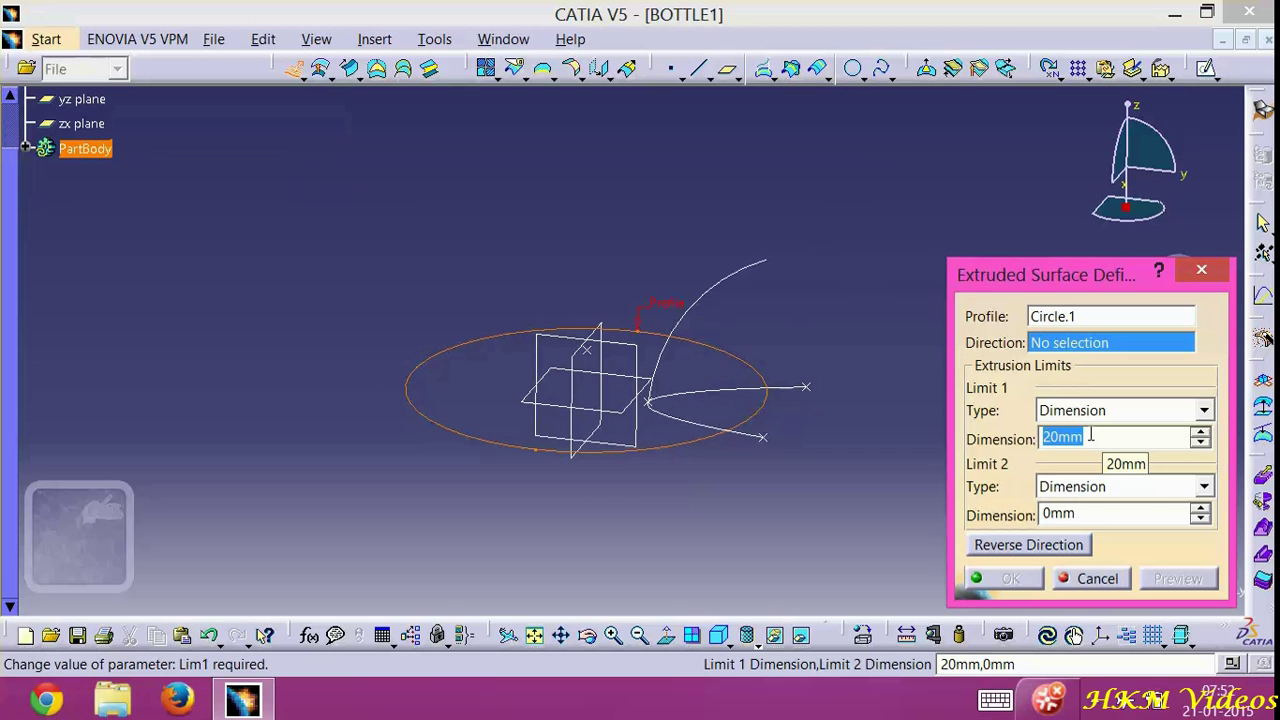
pyautogui.write('75')
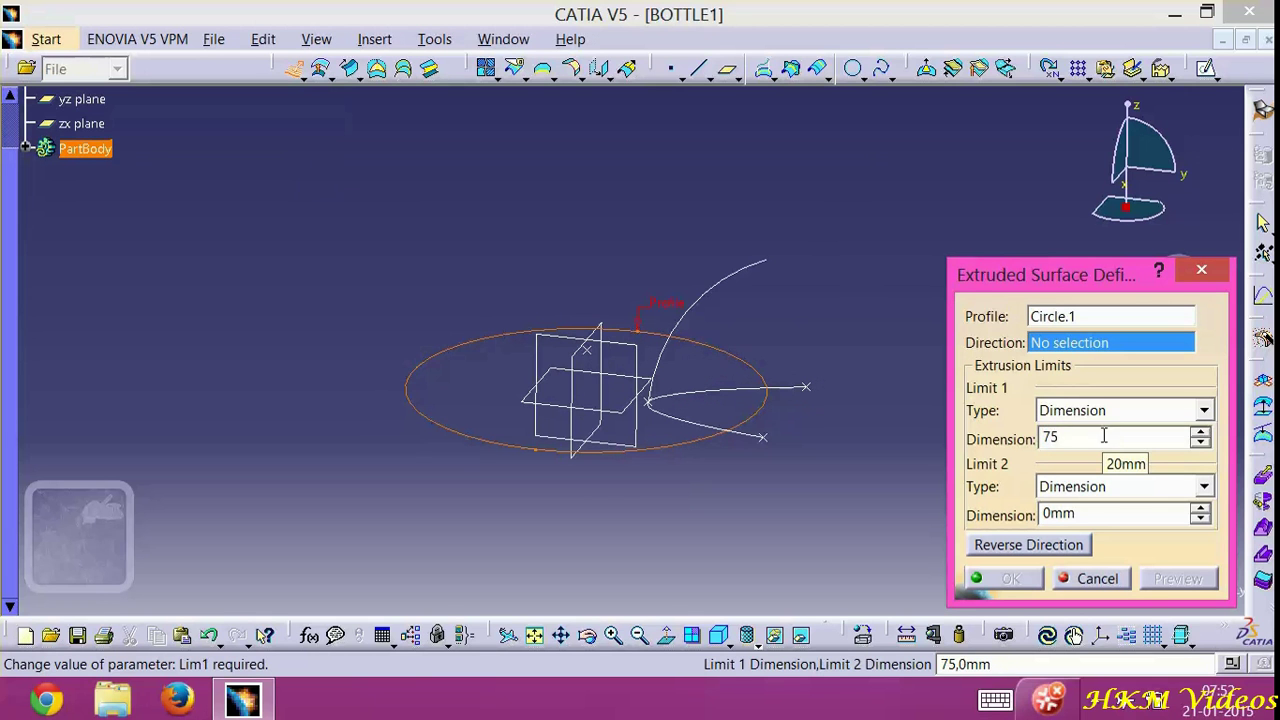
pyautogui.rightClick(1094, 343)
pyautogui.click(1124, 478)
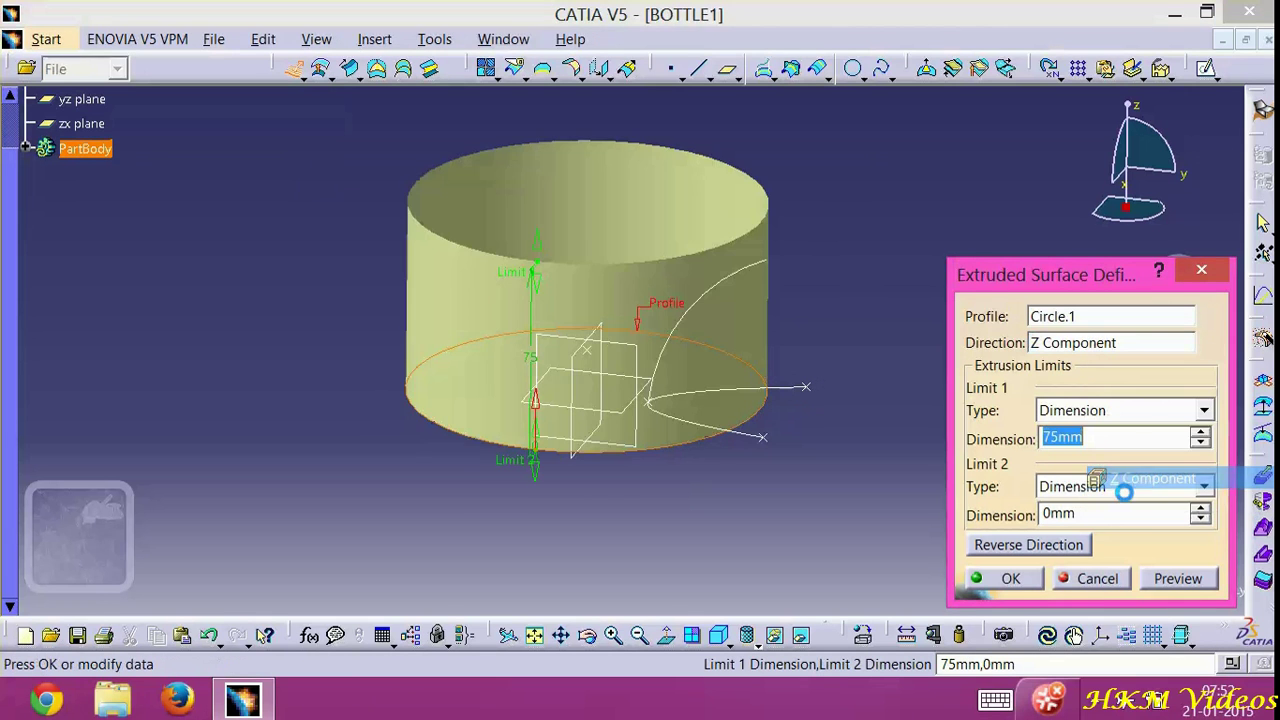
pyautogui.click(1000, 580)
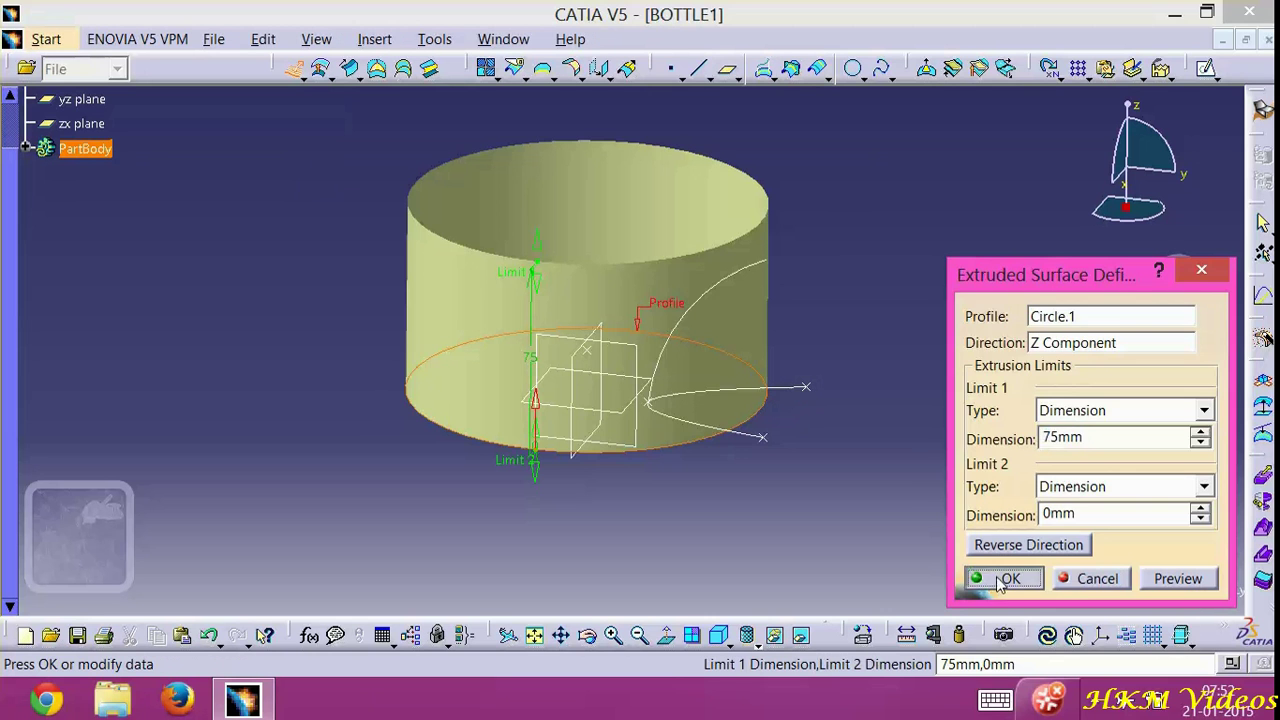
# Hide all curves in the part, leaving the points and the extruded surface displayed
pyautogui.moveTo(894, 391); pyautogui.dragTo(829, 517, button='middle')
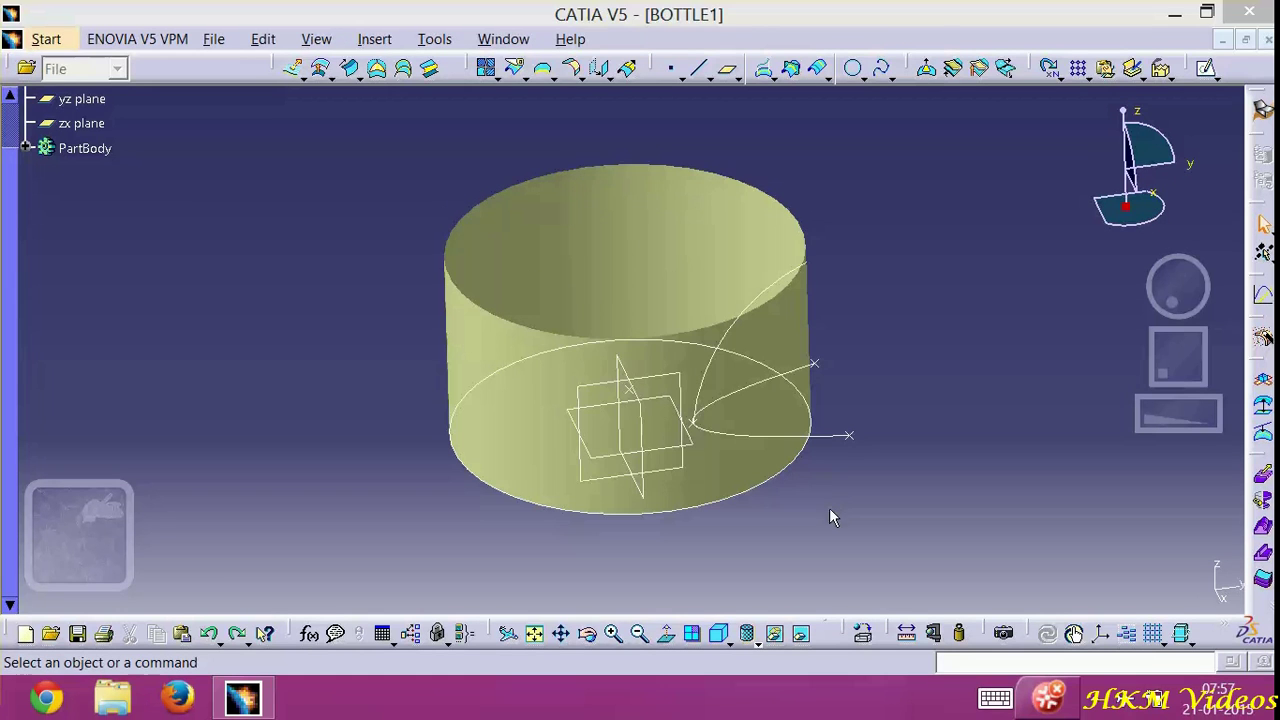
pyautogui.click(435, 39)
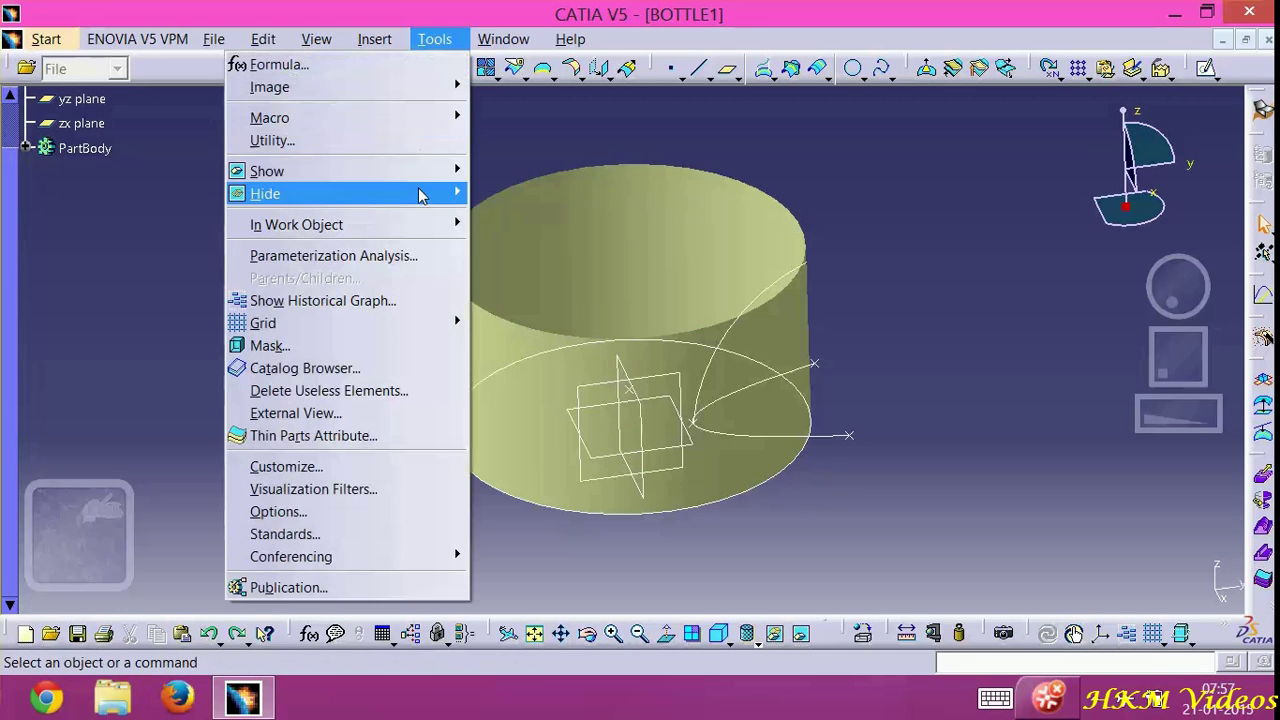
pyautogui.moveTo(428, 193)
pyautogui.click(520, 246)
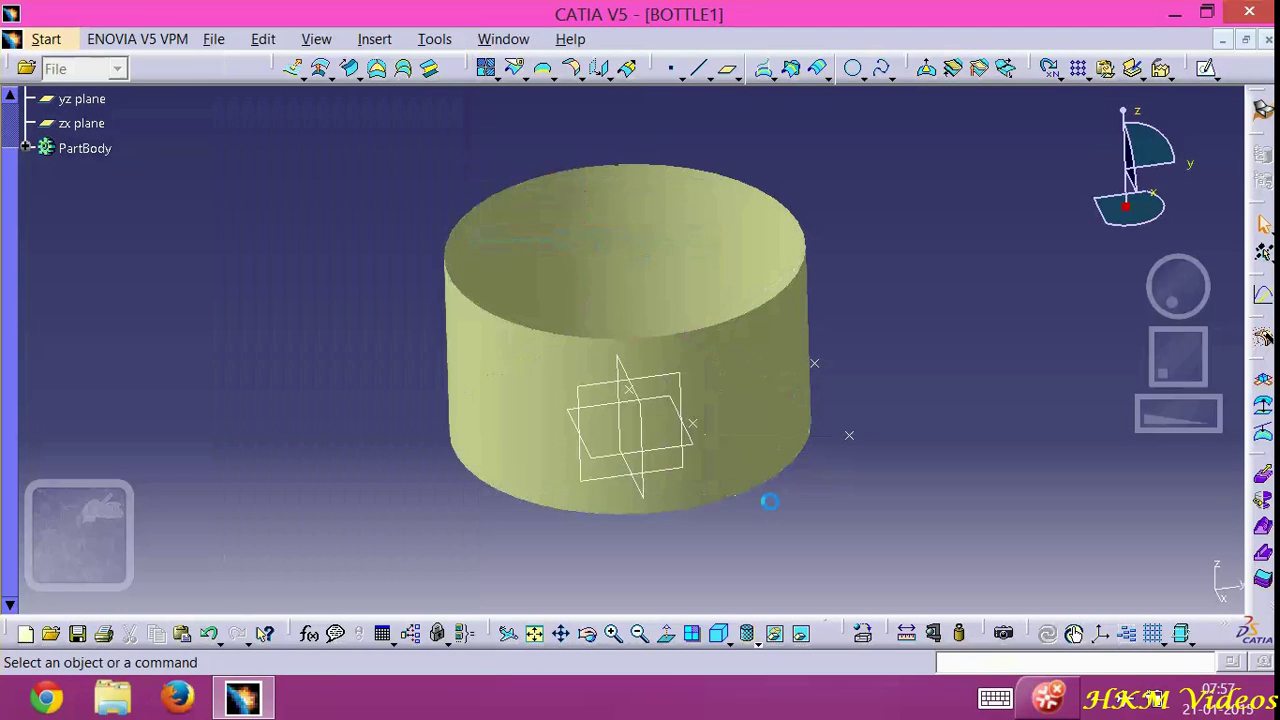
# Fill the extruded cylinder's bottom edge with a surface passing through the point at Z 16 mm
pyautogui.click(377, 68)
pyautogui.click(762, 496)
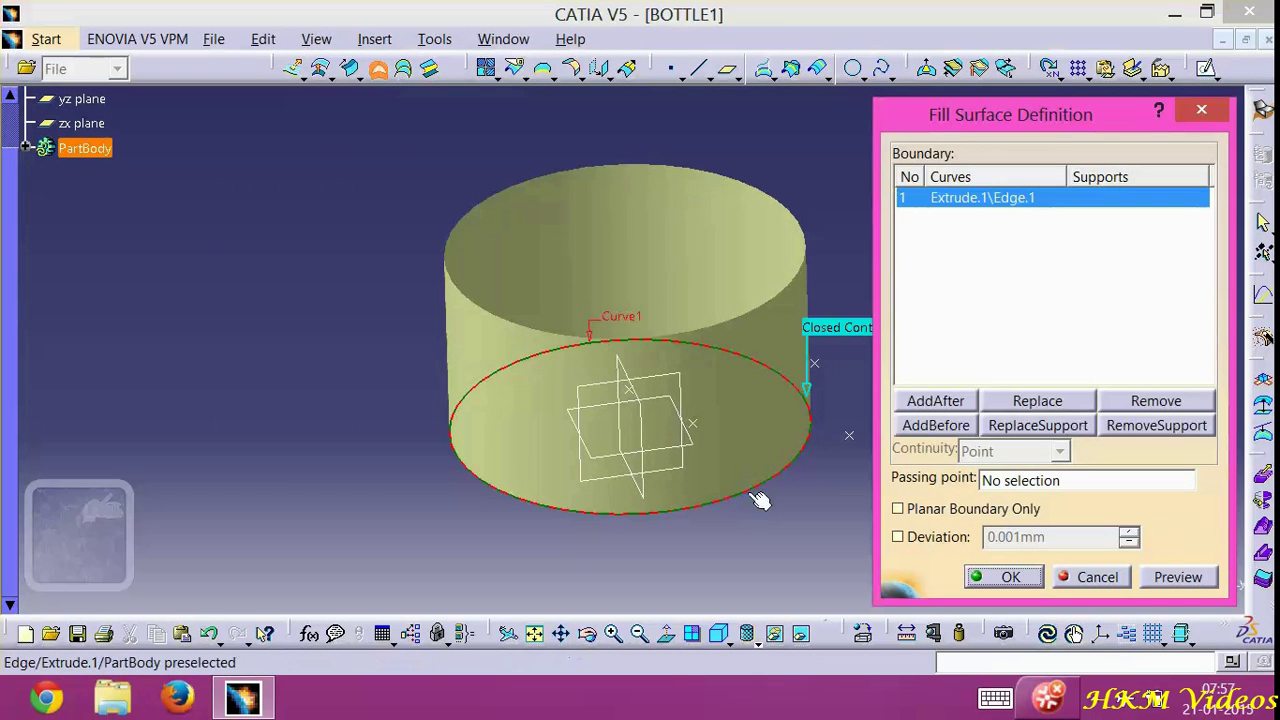
pyautogui.click(640, 397)
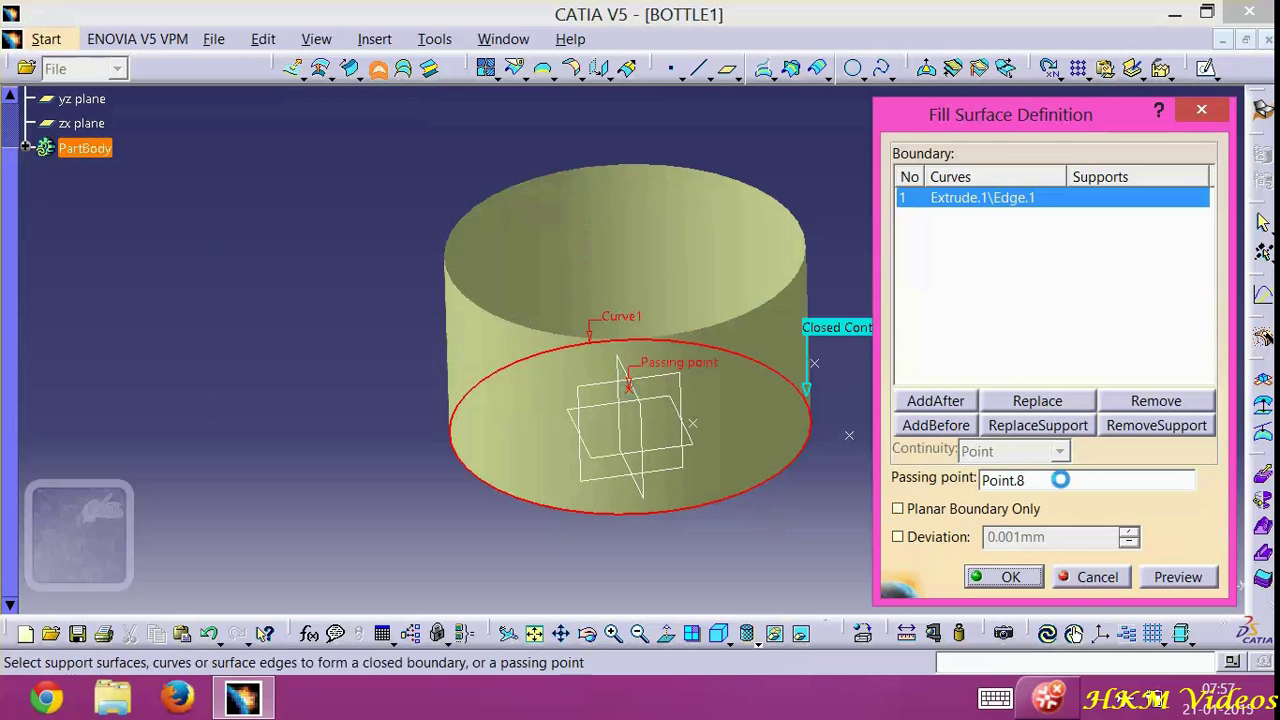
pyautogui.click(1011, 577)
# Show all curves of the part again
pyautogui.moveTo(1130, 205)
pyautogui.mouseDown()
pyautogui.moveTo(1153, 217)
pyautogui.moveTo(1138, 195)
pyautogui.moveTo(1150, 205)
pyautogui.mouseUp()
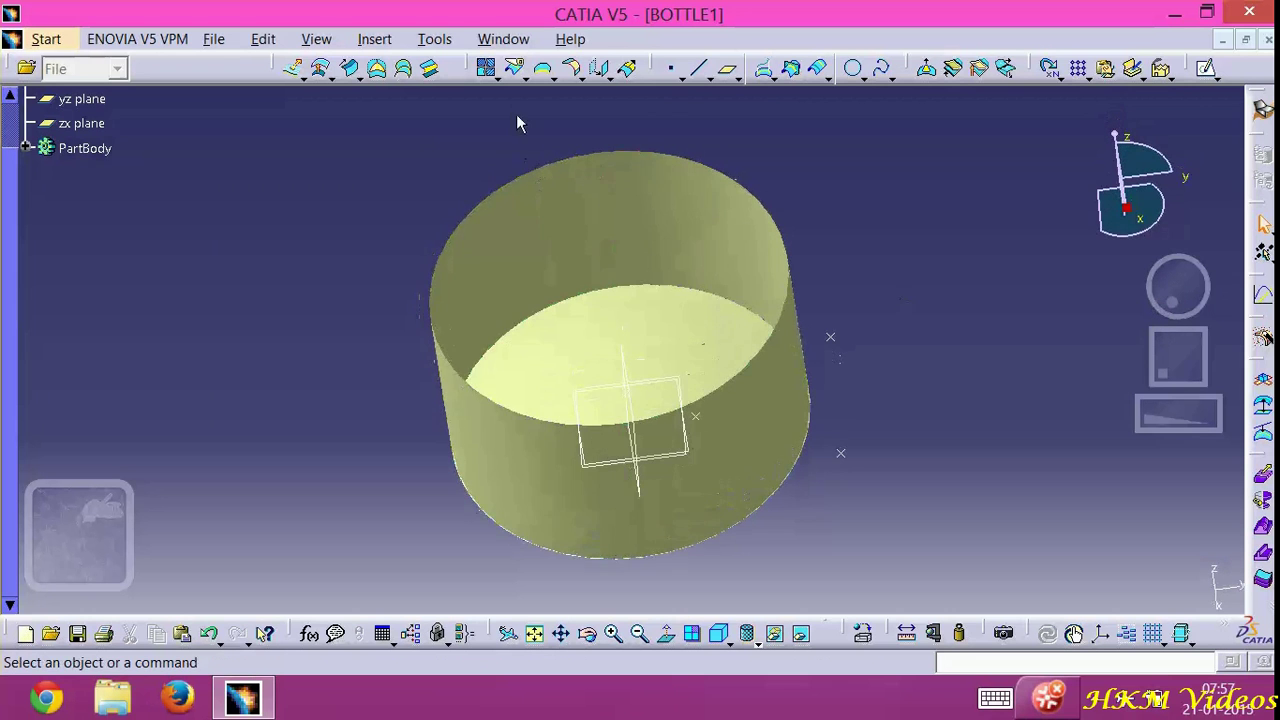
pyautogui.click(434, 38)
pyautogui.moveTo(410, 175)
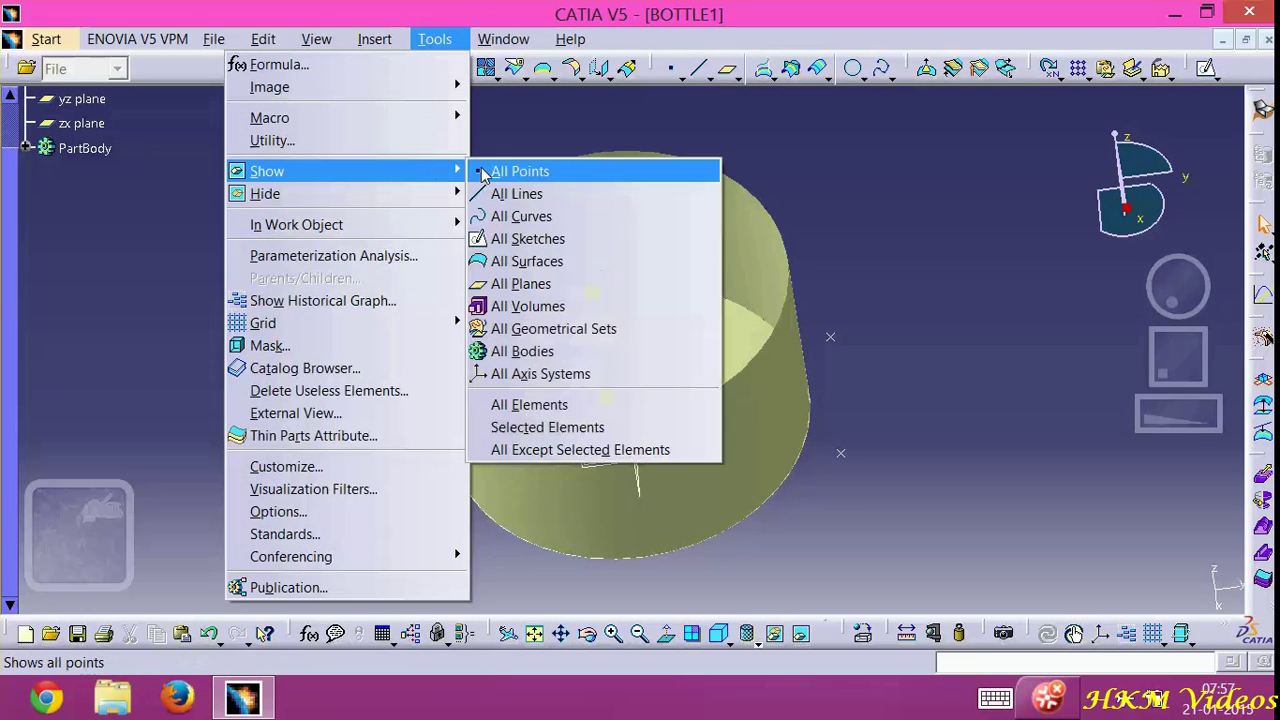
pyautogui.click(514, 220)
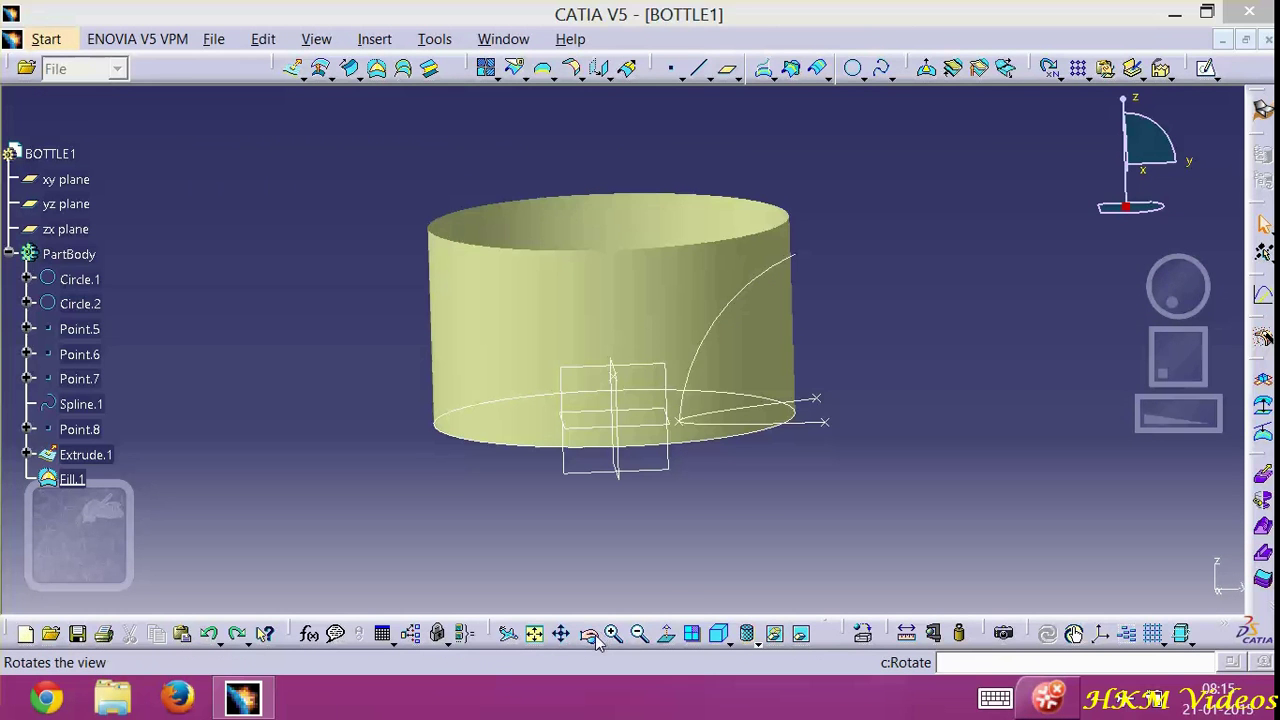
# Create a 16 mm BiTangent fillet between the bottom fill and the extruded wall, trimming both supports
pyautogui.click(587, 633)
pyautogui.moveTo(654, 583); pyautogui.dragTo(680, 514)
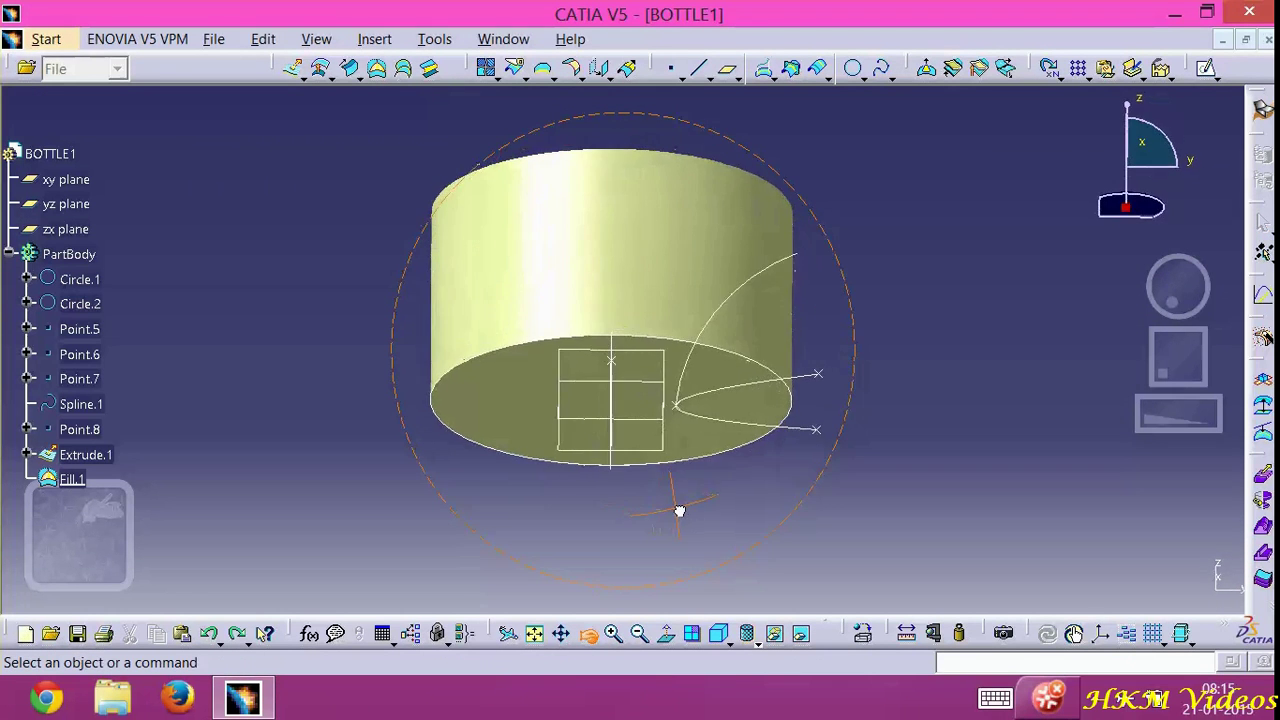
pyautogui.click(571, 67)
pyautogui.click(571, 67)
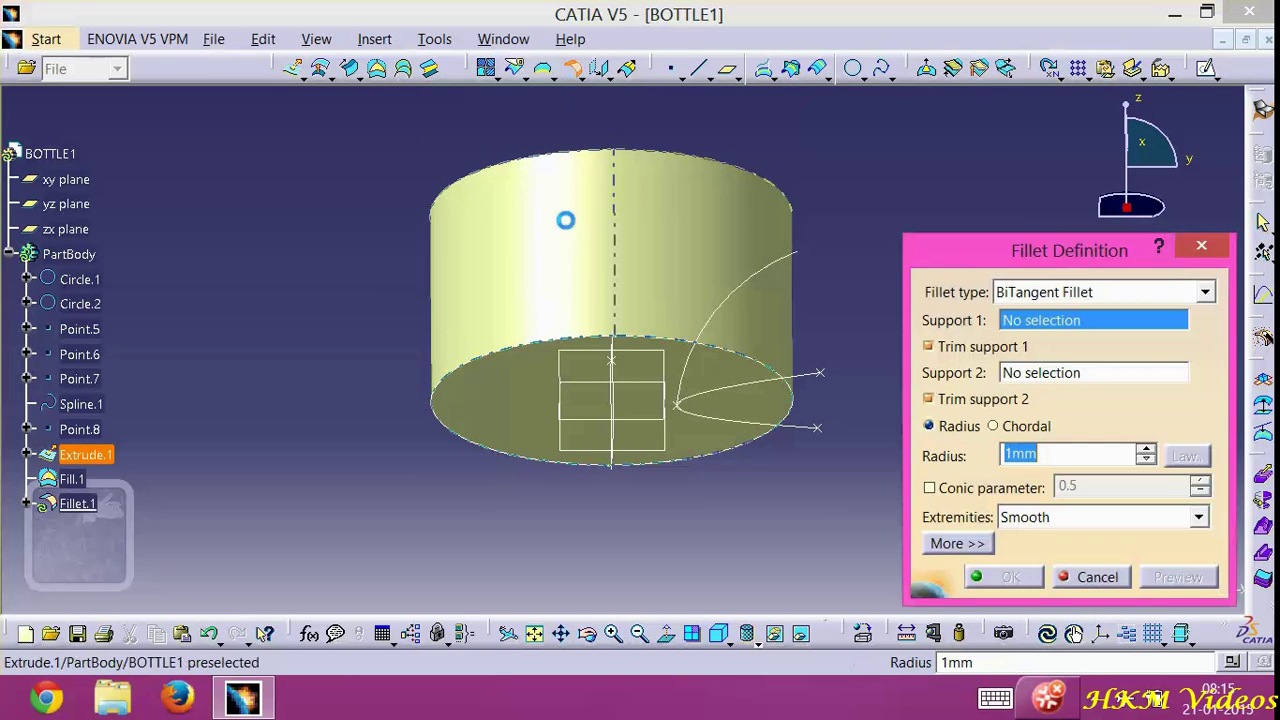
pyautogui.click(563, 349)
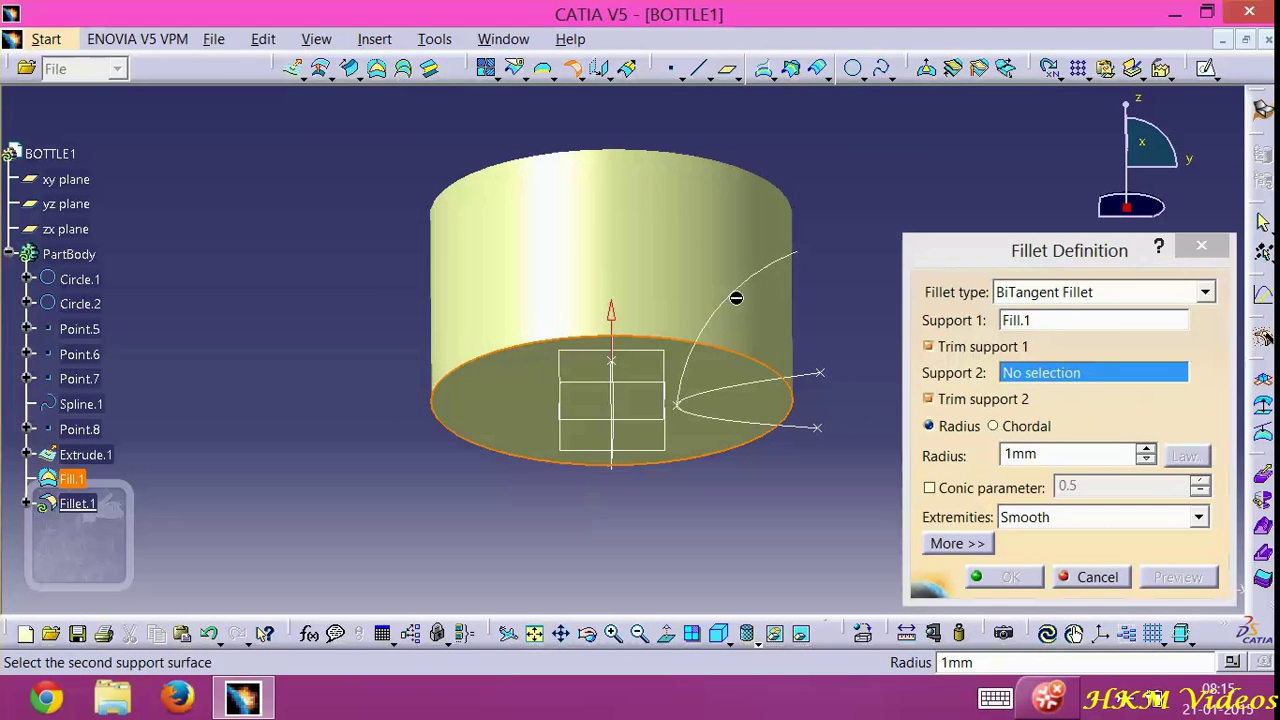
pyautogui.click(733, 298)
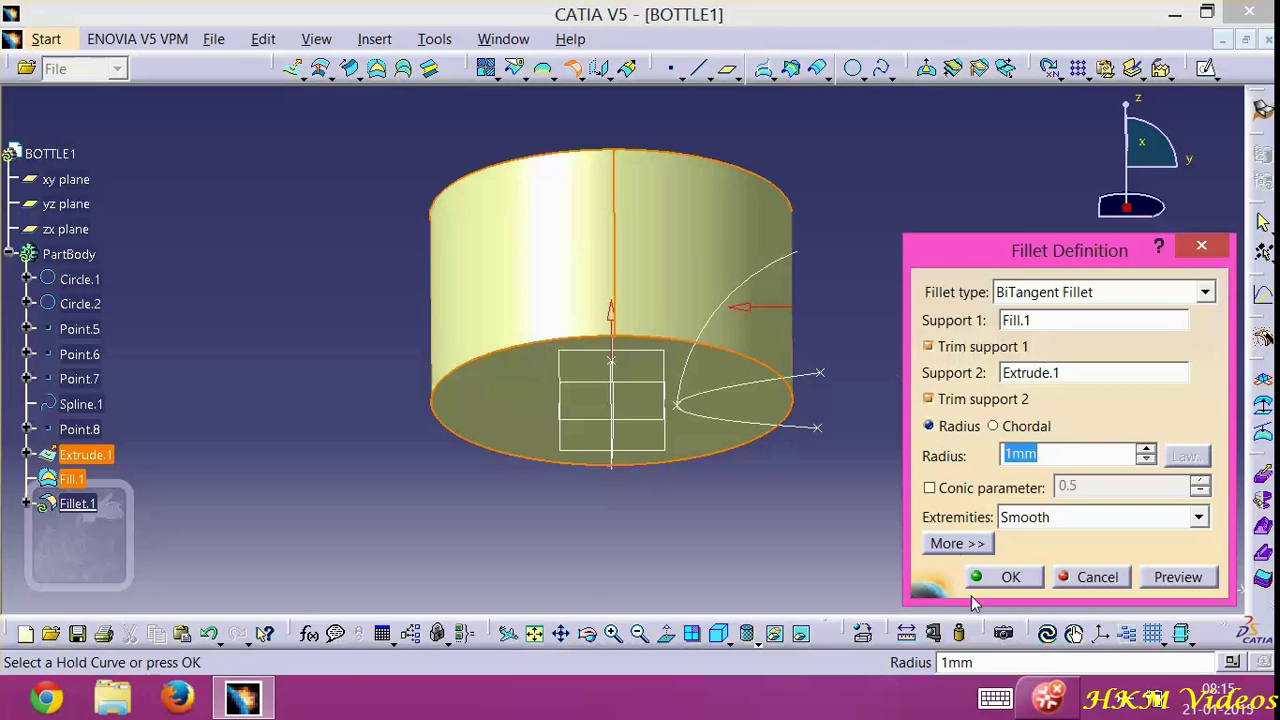
pyautogui.write('16')
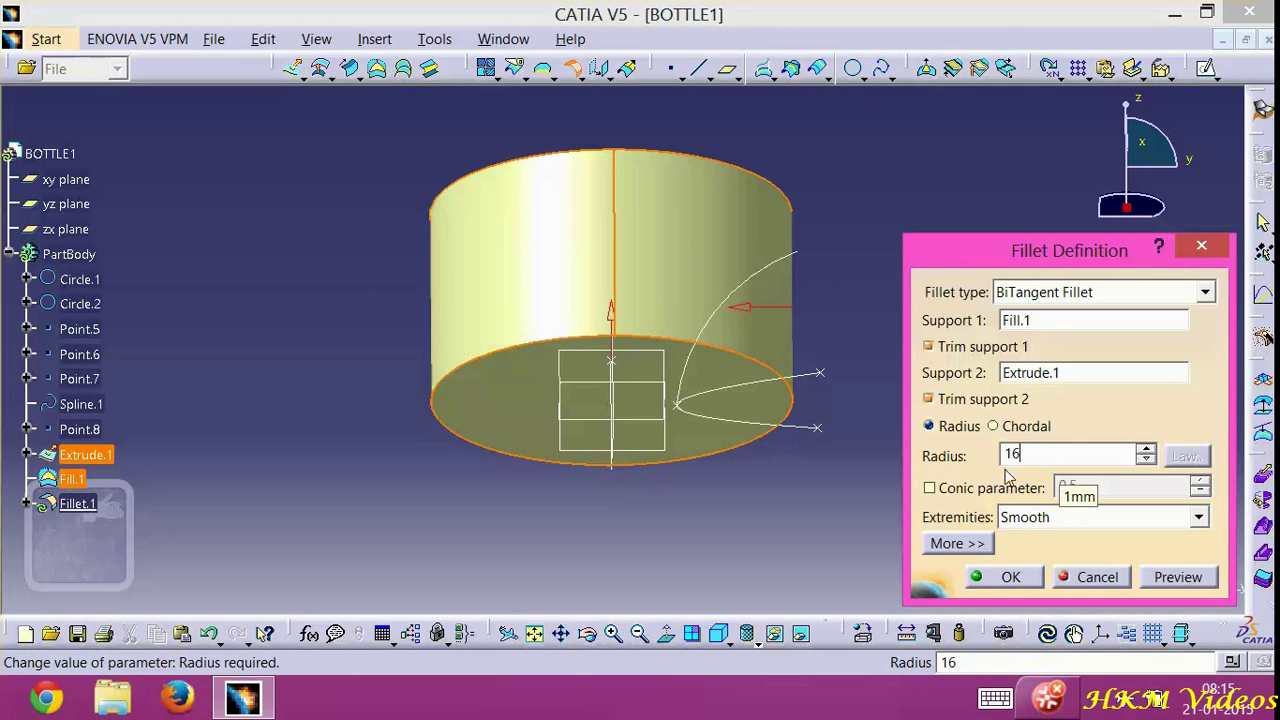
pyautogui.click(1005, 580)
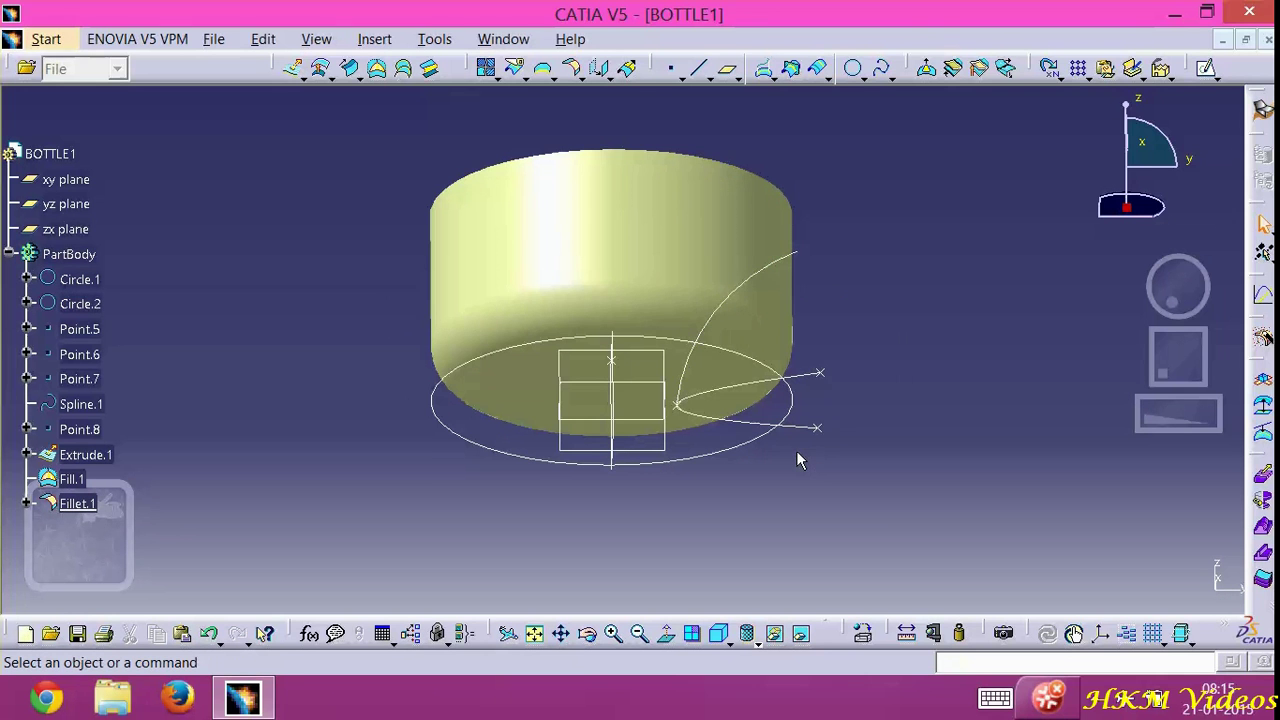
# Sweep the spline profile along the curved arc Circle.2 as guide, using the default mean plane as reference surface
pyautogui.moveTo(800, 457); pyautogui.dragTo(371, 94, button='middle')
pyautogui.click(348, 72)
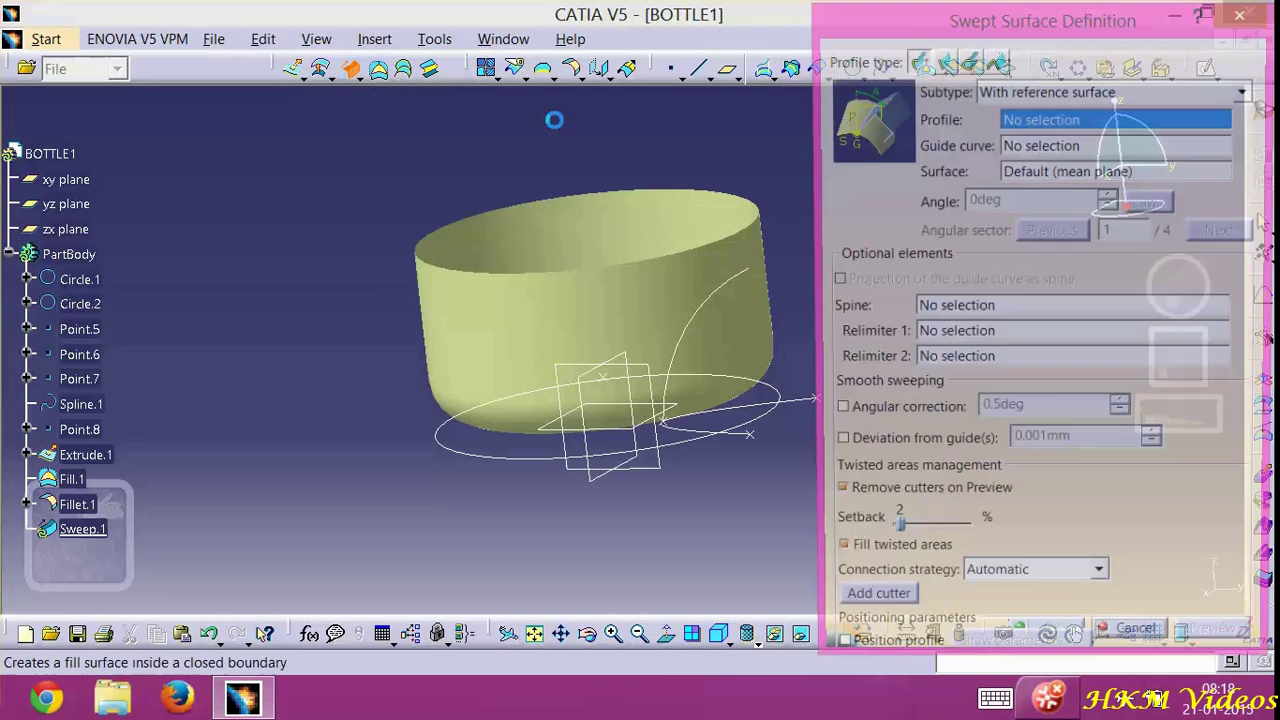
pyautogui.click(740, 432)
pyautogui.click(708, 309)
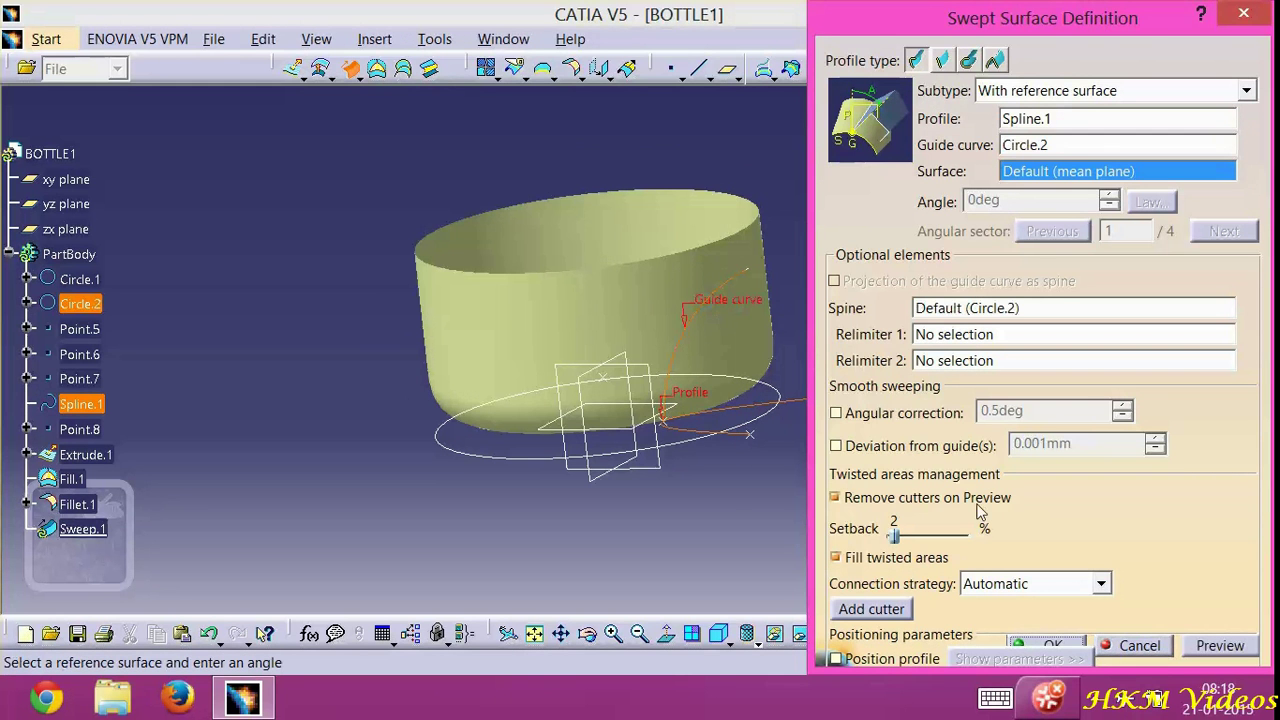
pyautogui.click(1058, 641)
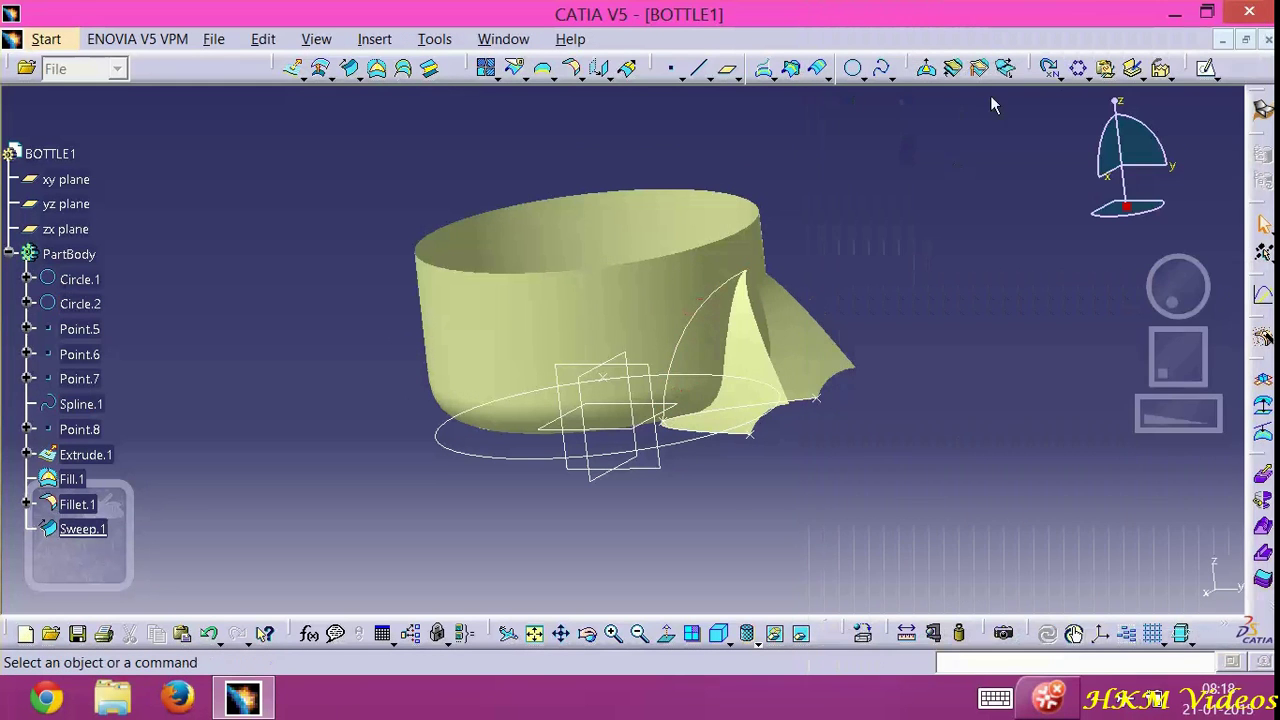
# Circular-pattern the swept surface about the Z axis with 5 instances at 72 deg angular spacing
pyautogui.click(1080, 70)
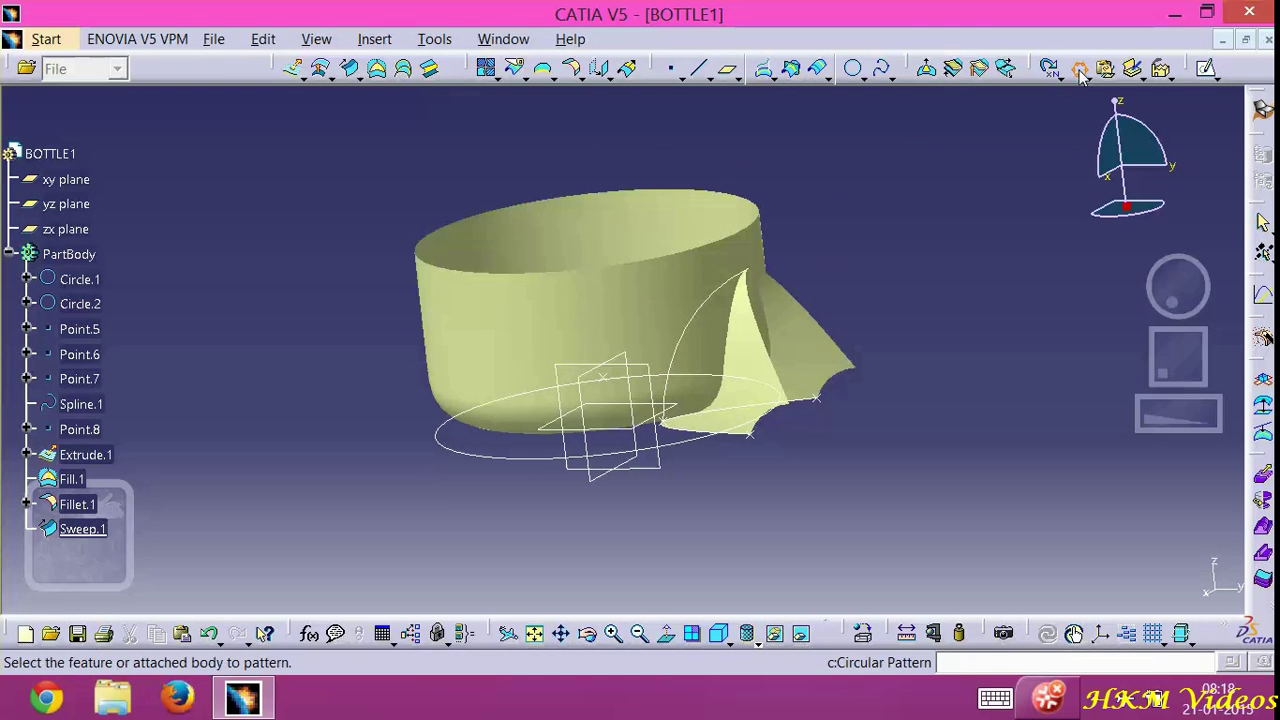
pyautogui.click(800, 362)
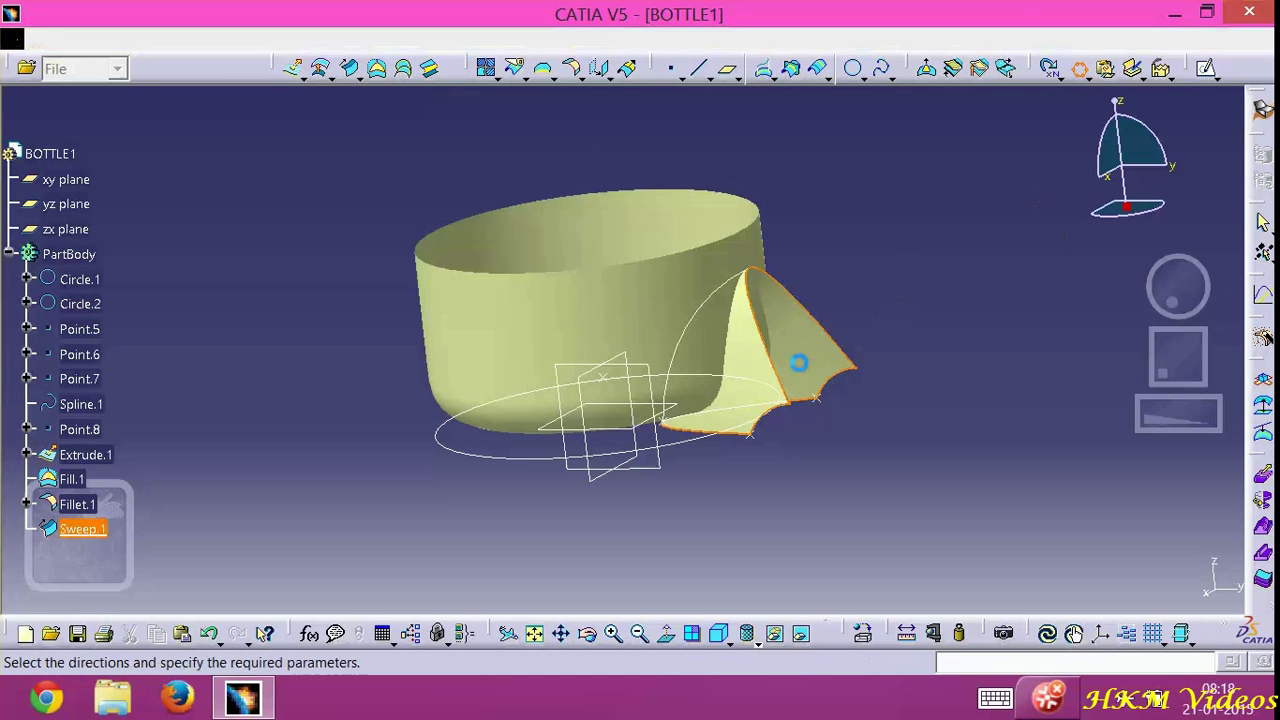
pyautogui.write('5')
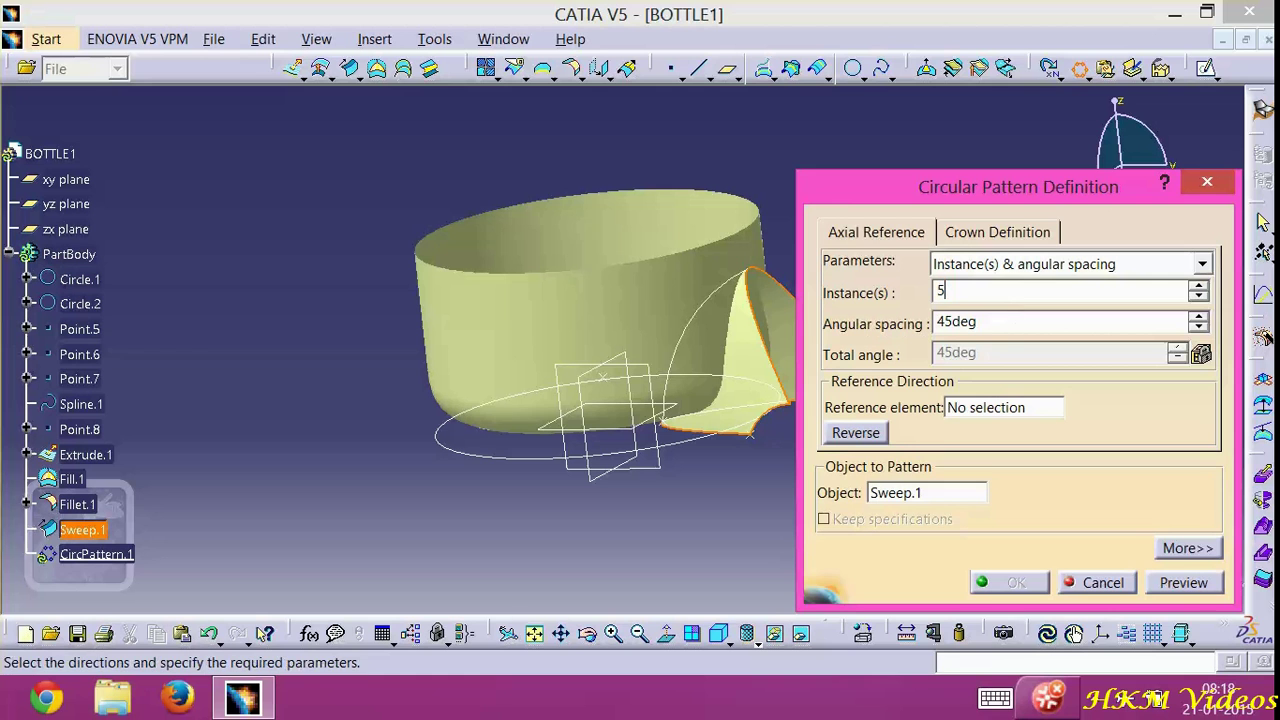
pyautogui.click(955, 321)
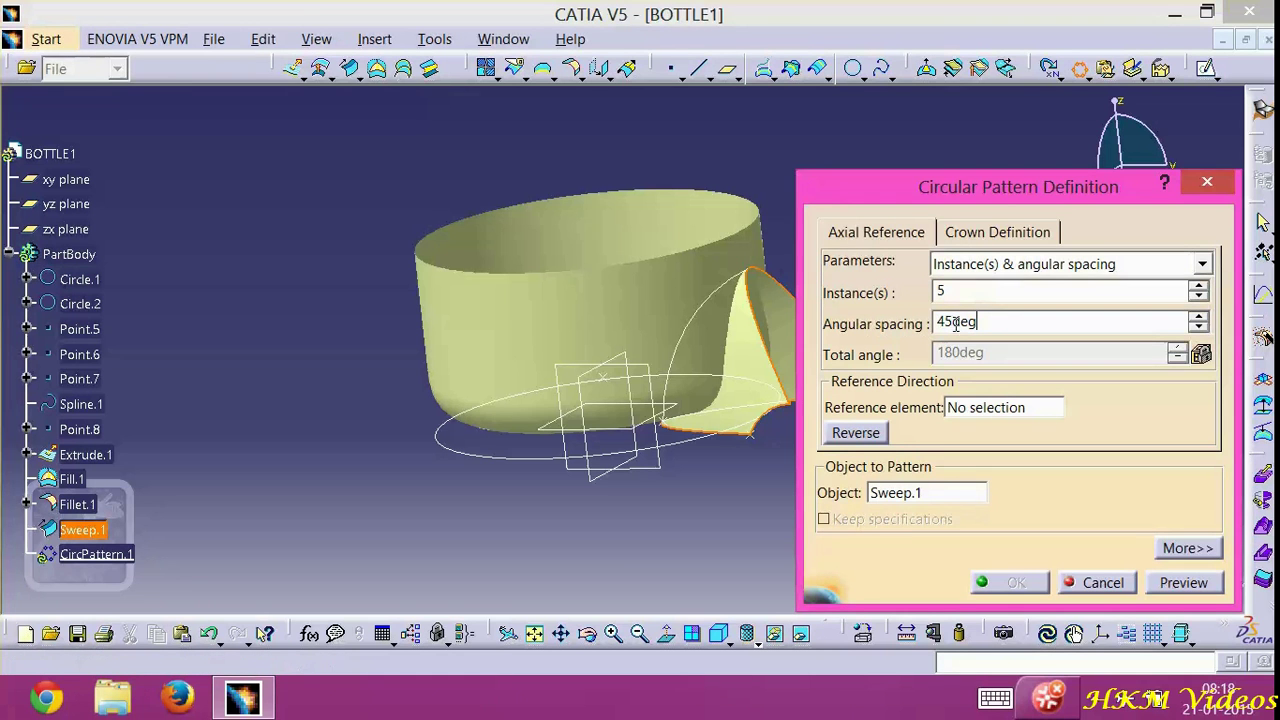
pyautogui.moveTo(955, 323); pyautogui.dragTo(928, 328)
pyautogui.write('72')
pyautogui.rightClick(1022, 414)
pyautogui.click(1066, 487)
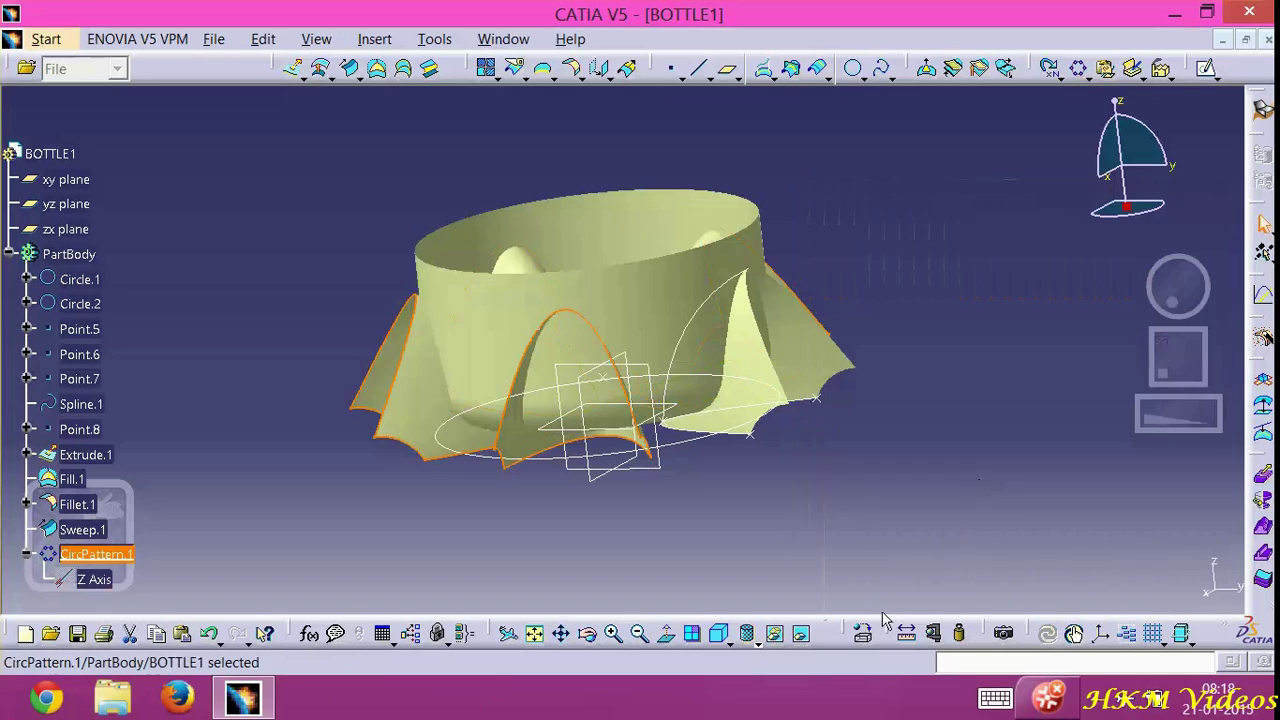
# Trim the patterned sweeps against the filleted base, switching the kept side so their outer portions are removed
pyautogui.moveTo(905, 316); pyautogui.dragTo(449, 95, button='middle')
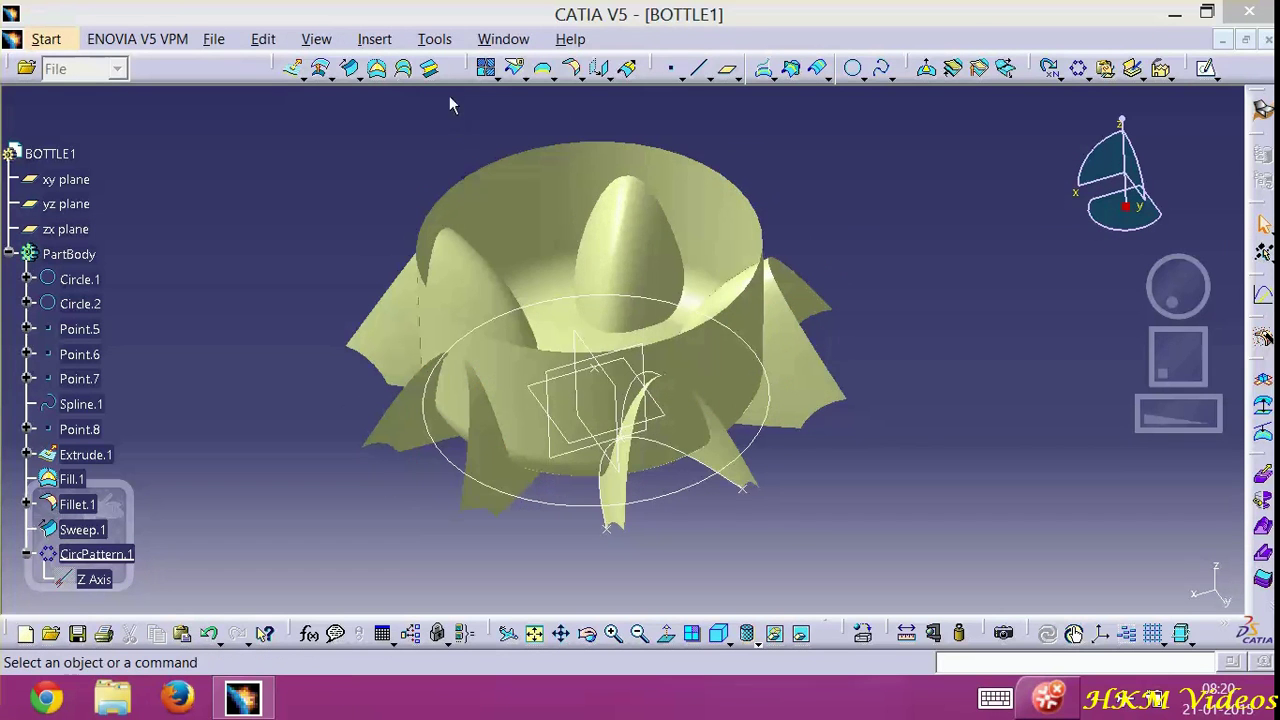
pyautogui.click(527, 79)
pyautogui.click(546, 101)
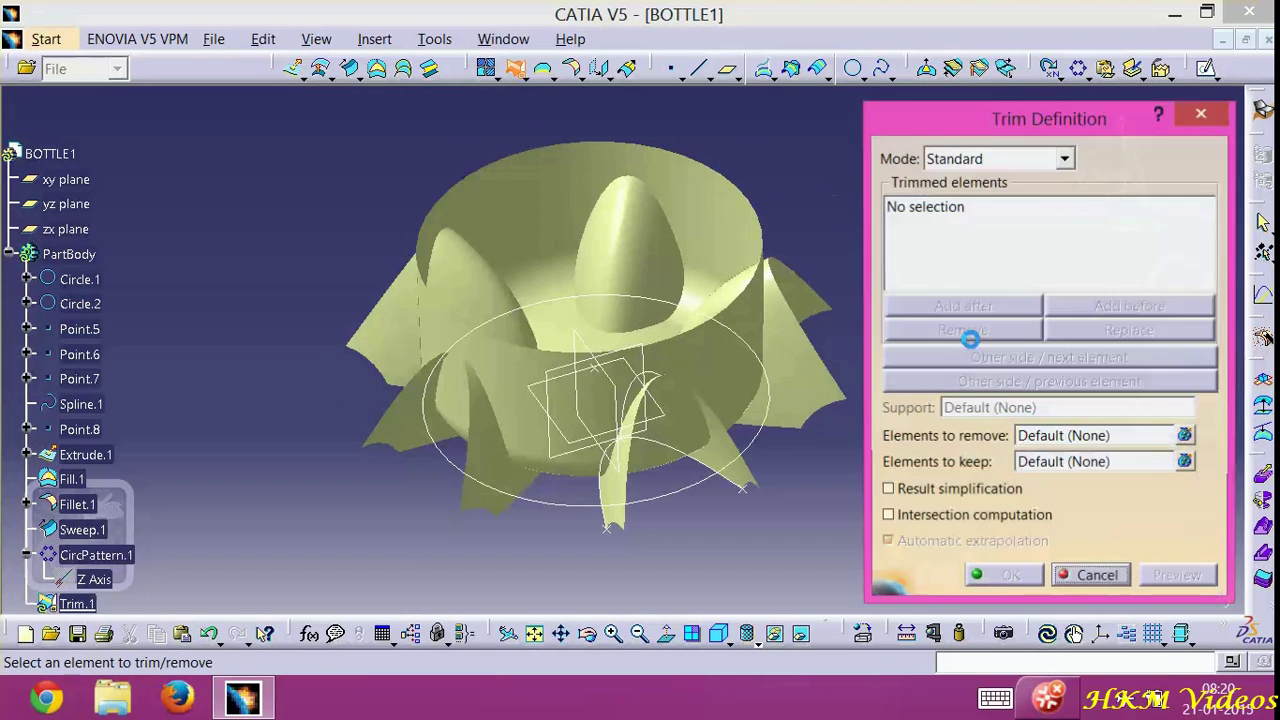
pyautogui.click(805, 385)
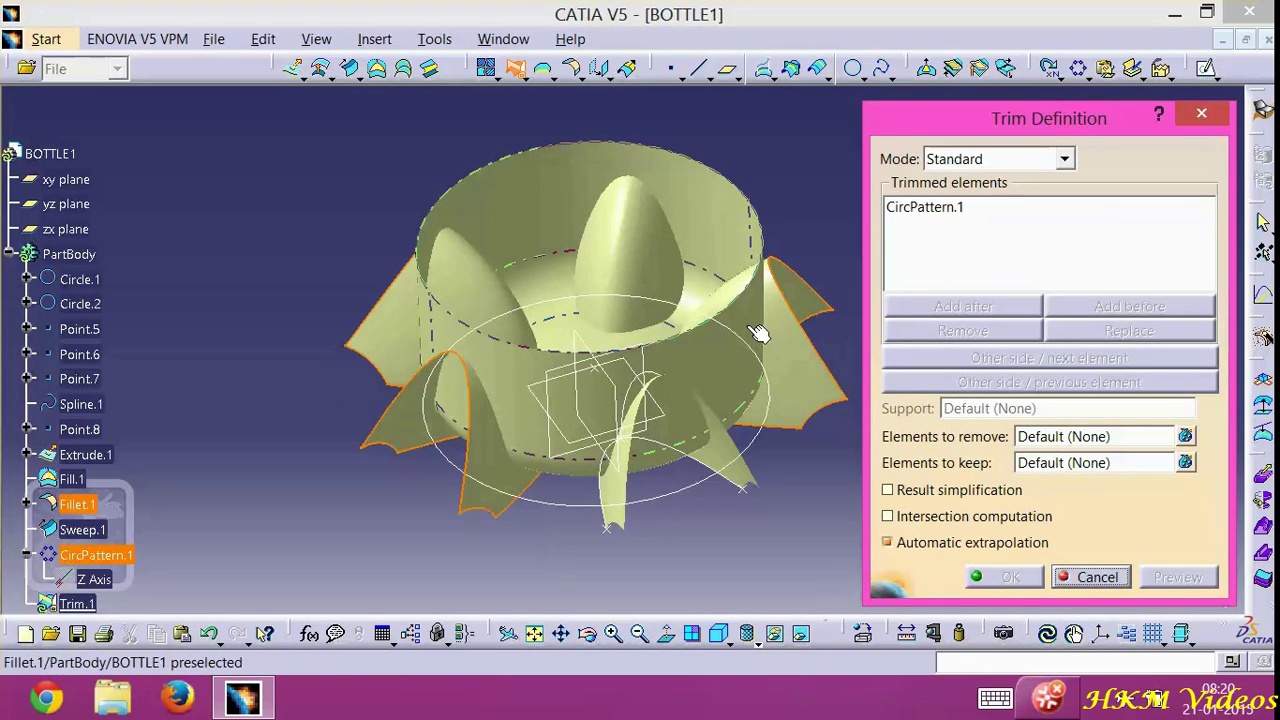
pyautogui.click(758, 333)
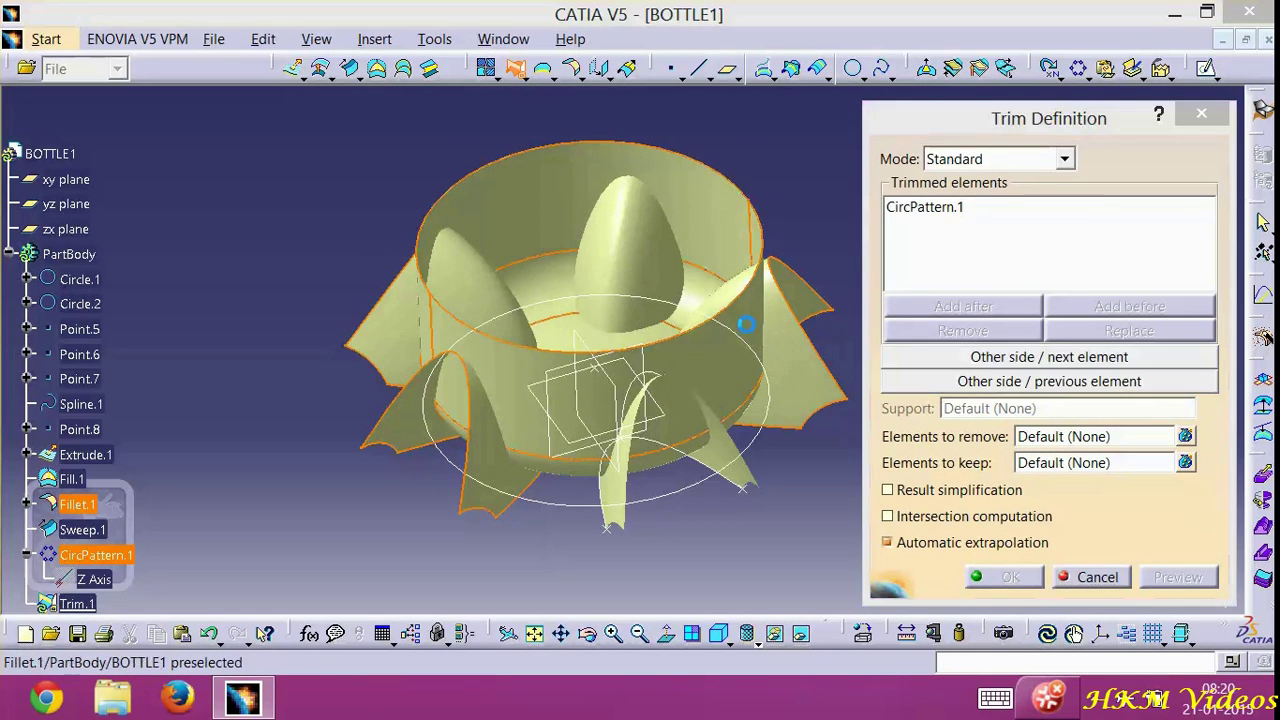
pyautogui.click(1031, 358)
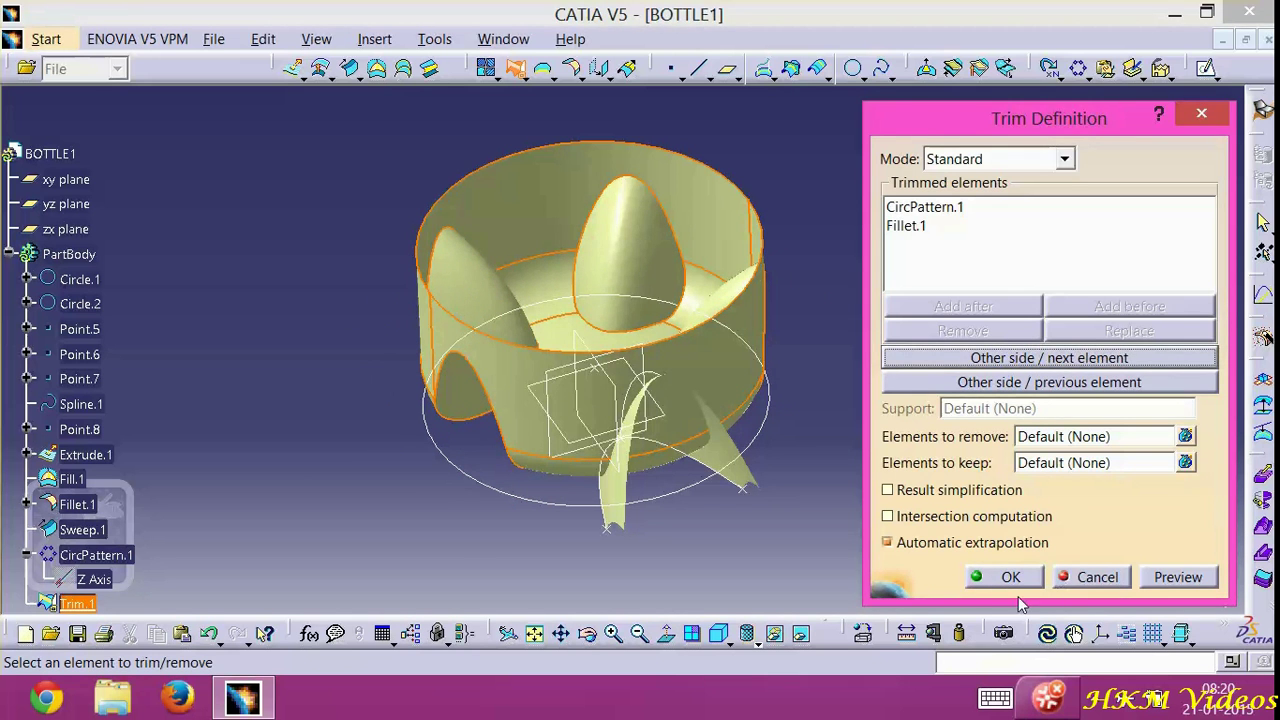
pyautogui.click(997, 576)
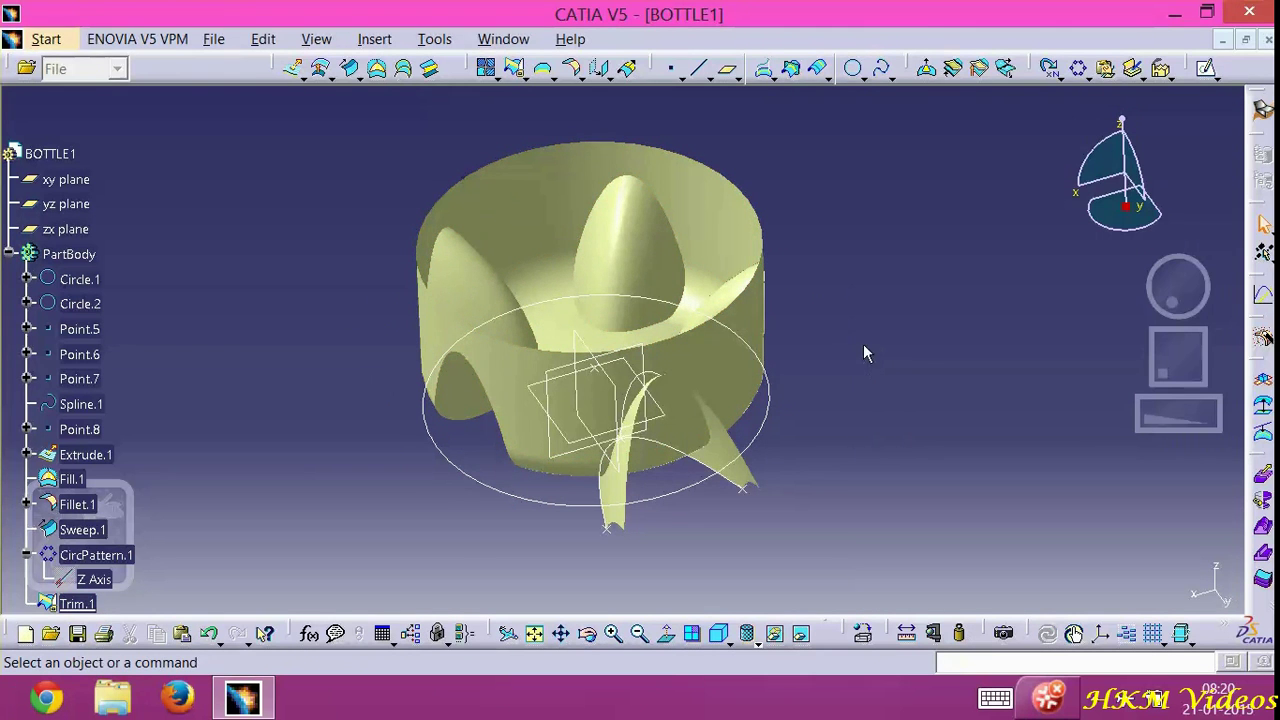
# Trim the original swept surface against the trimmed base, switching the kept side to cut the fifth notch
pyautogui.click(516, 72)
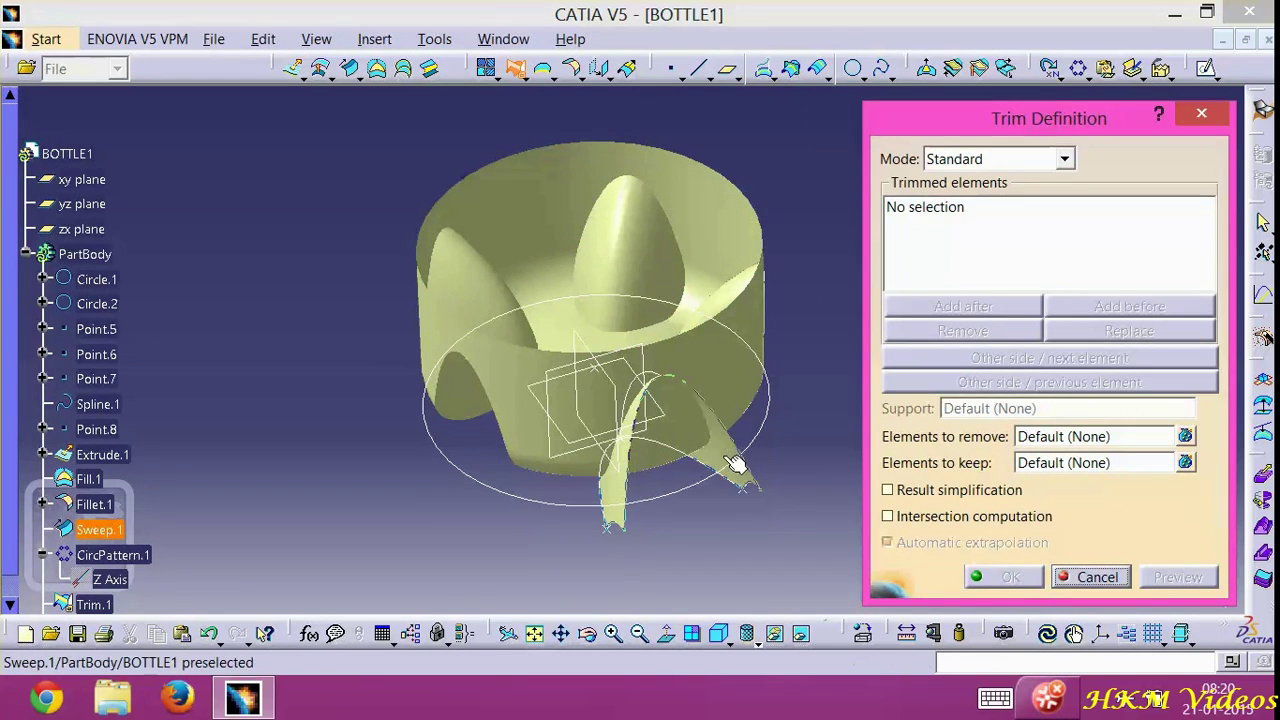
pyautogui.click(737, 458)
pyautogui.click(730, 382)
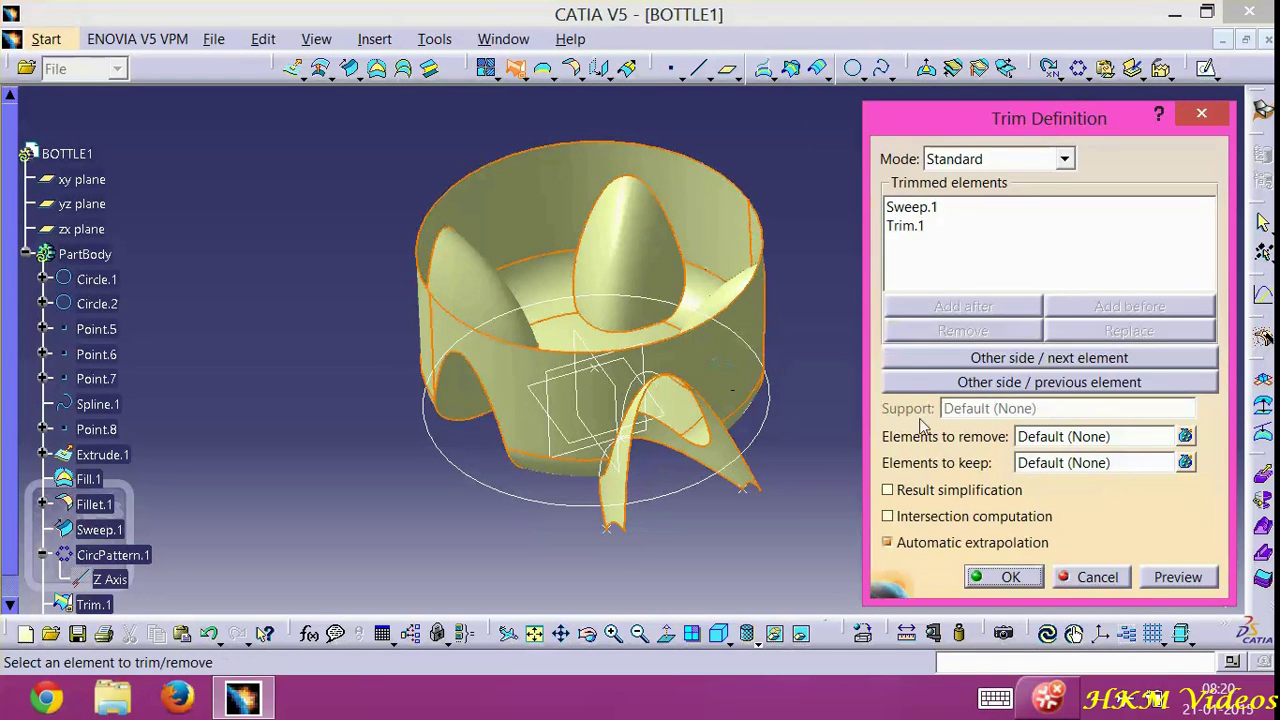
pyautogui.click(1015, 360)
pyautogui.click(1008, 577)
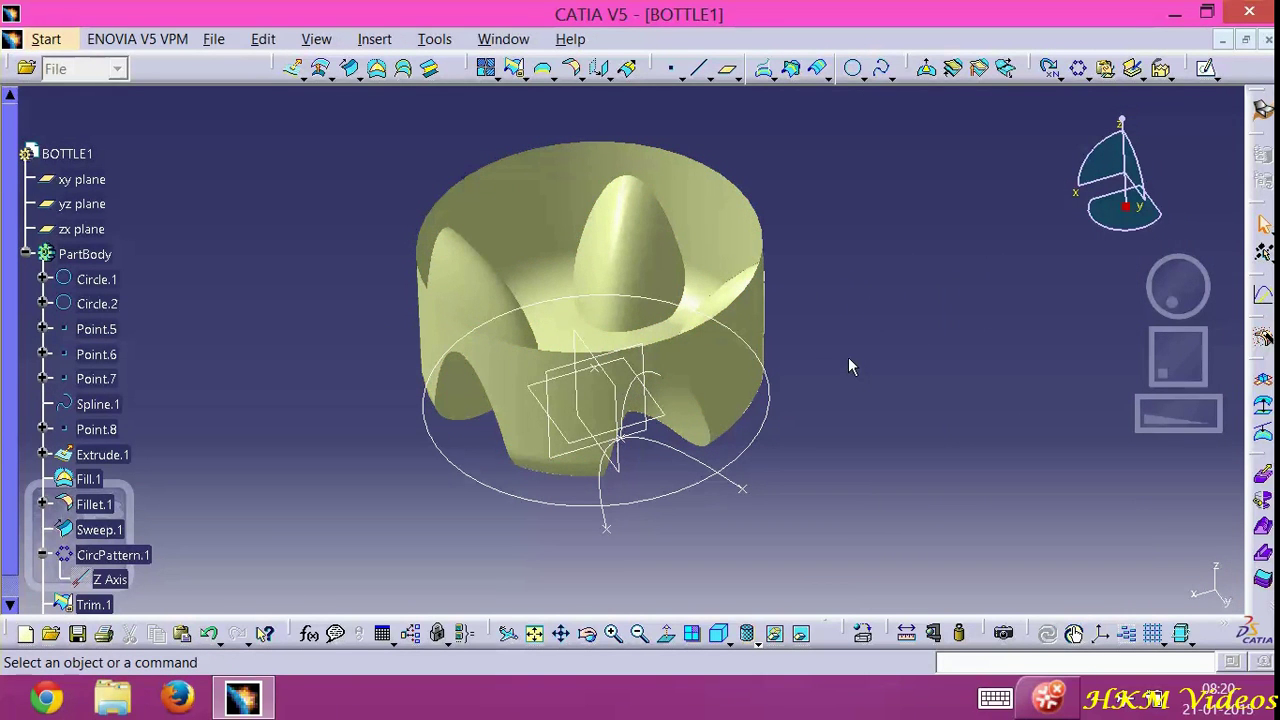
# Apply a 15 mm edge fillet to the notch edge formed by trimming the original sweep
pyautogui.moveTo(848, 366); pyautogui.dragTo(594, 183, button='middle')
pyautogui.click(571, 67)
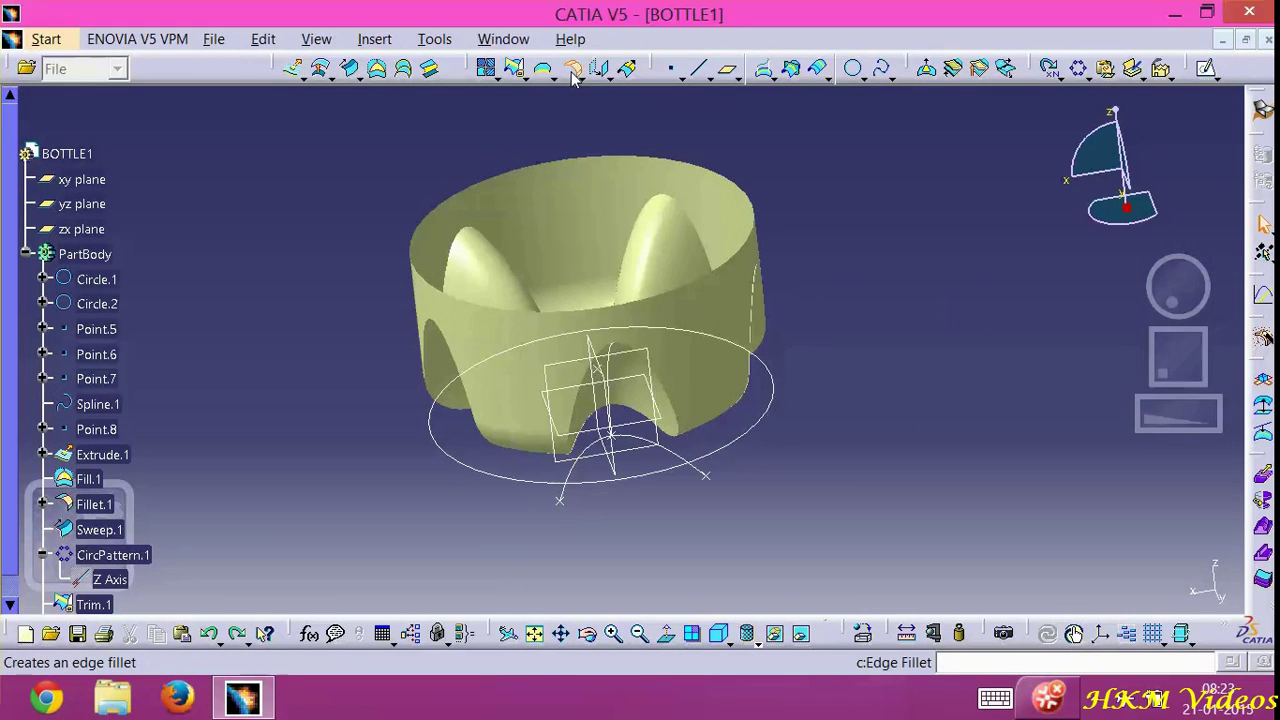
pyautogui.click(660, 428)
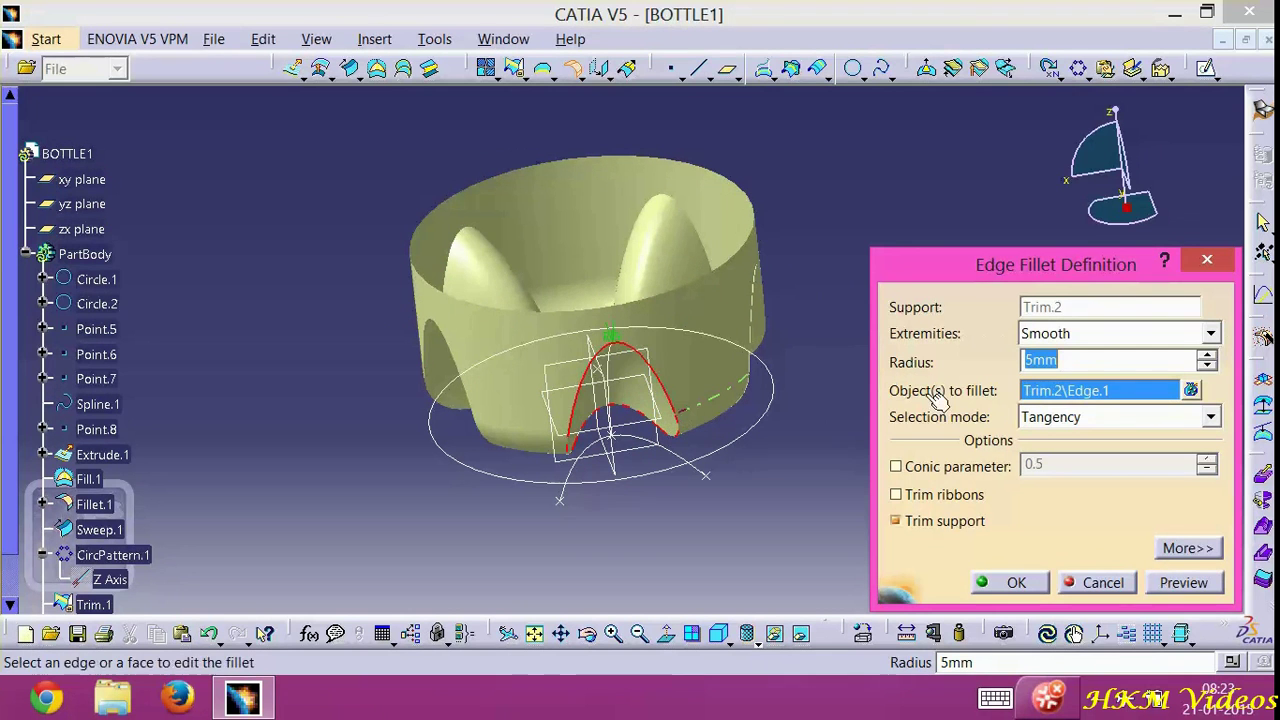
pyautogui.write('15')
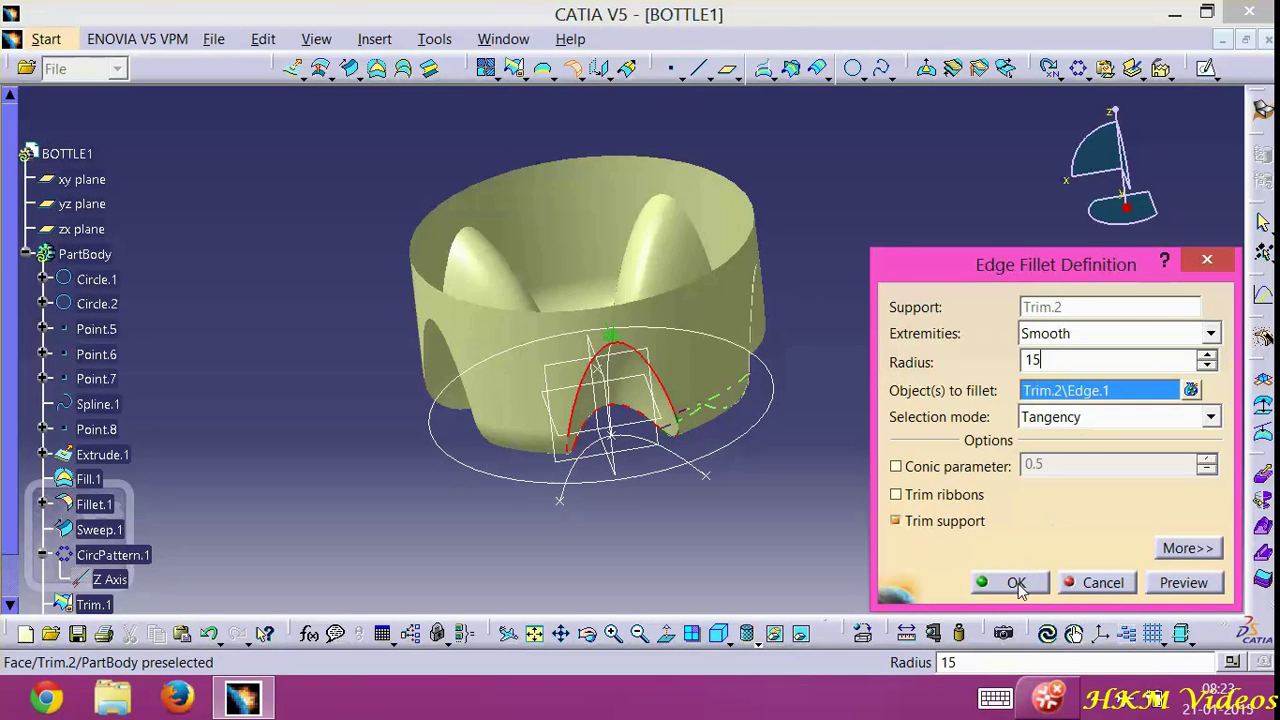
pyautogui.click(1016, 583)
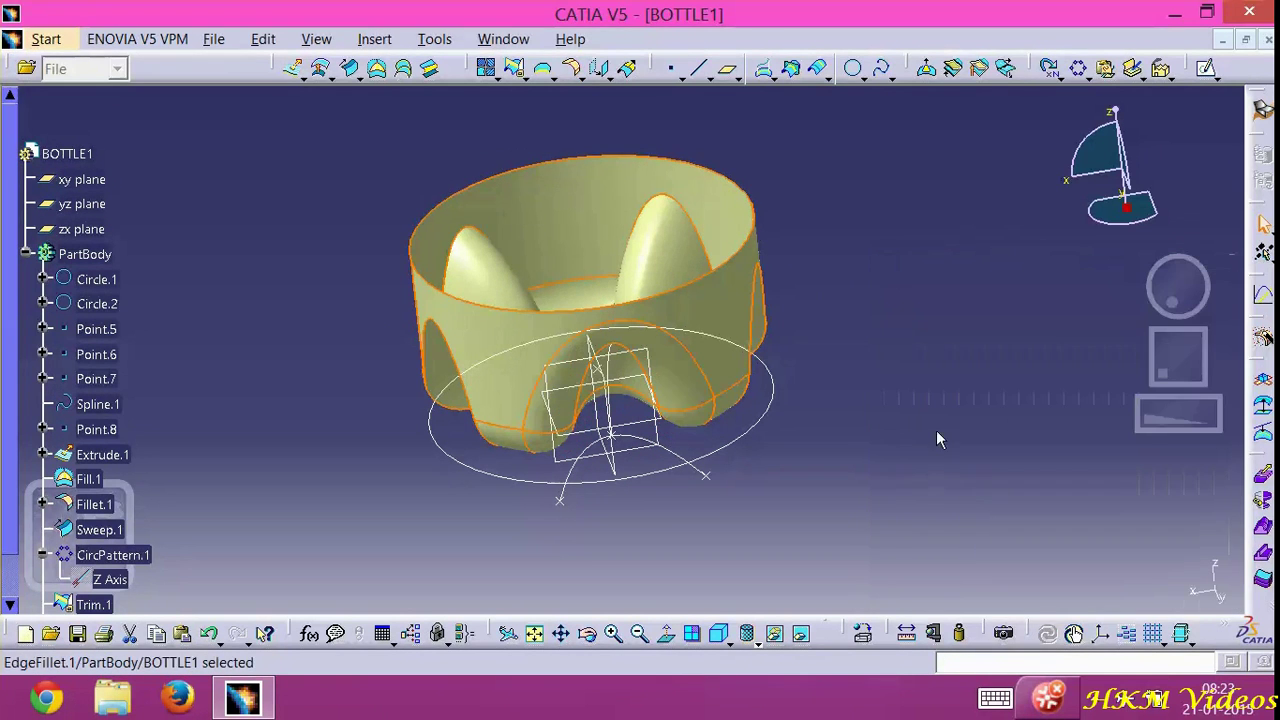
# Apply a 15 mm edge fillet to the edges of the four remaining notches in the base
pyautogui.click(587, 633)
pyautogui.moveTo(630, 605); pyautogui.dragTo(704, 532)
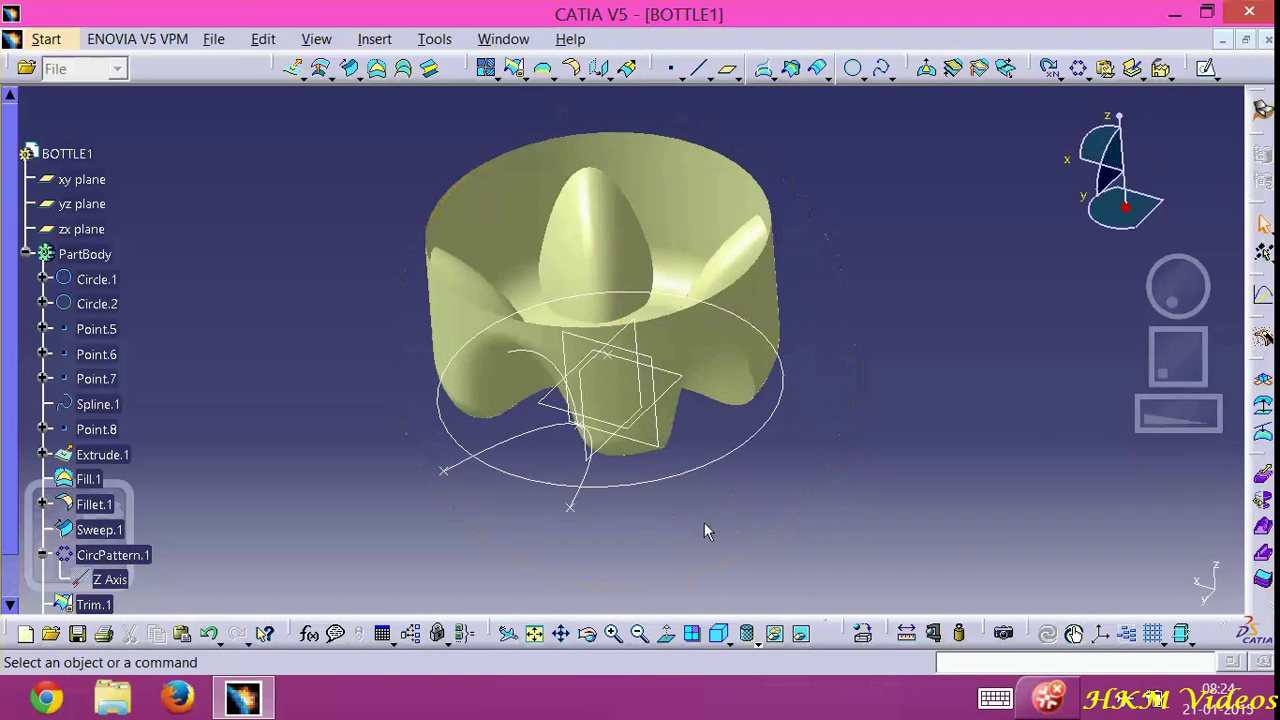
pyautogui.click(572, 68)
pyautogui.click(757, 366)
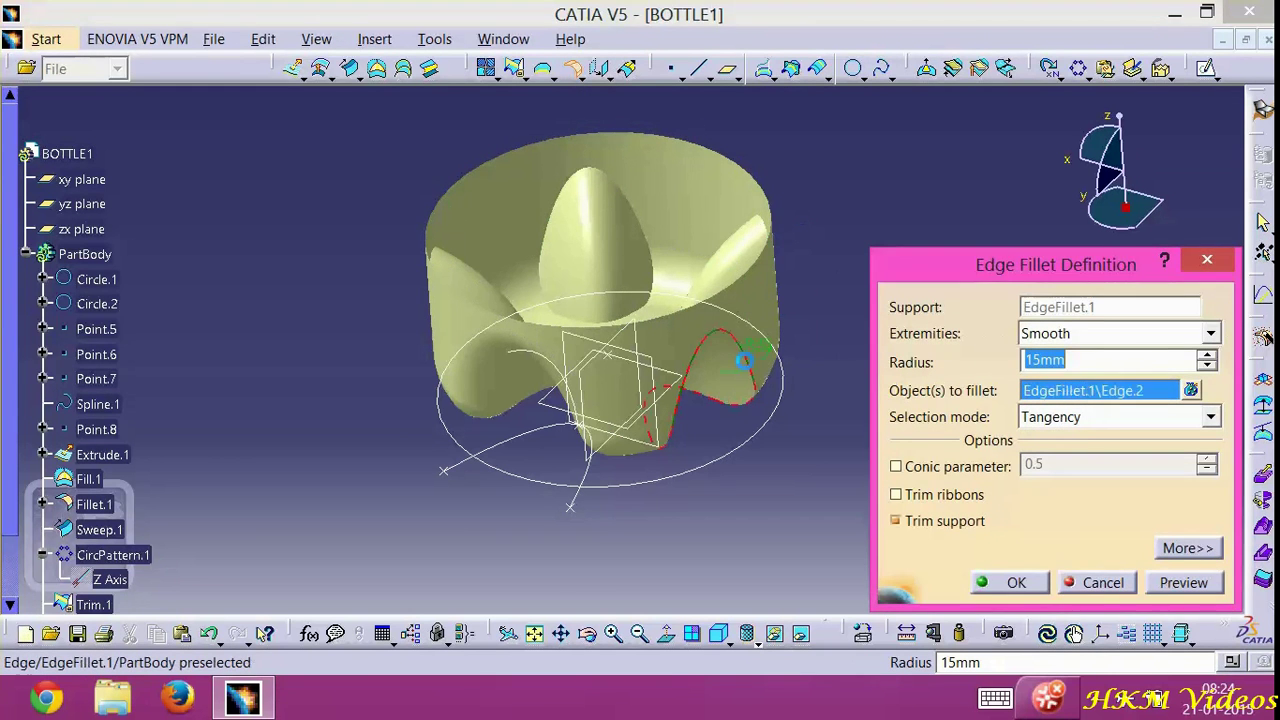
pyautogui.click(766, 266)
pyautogui.click(606, 230)
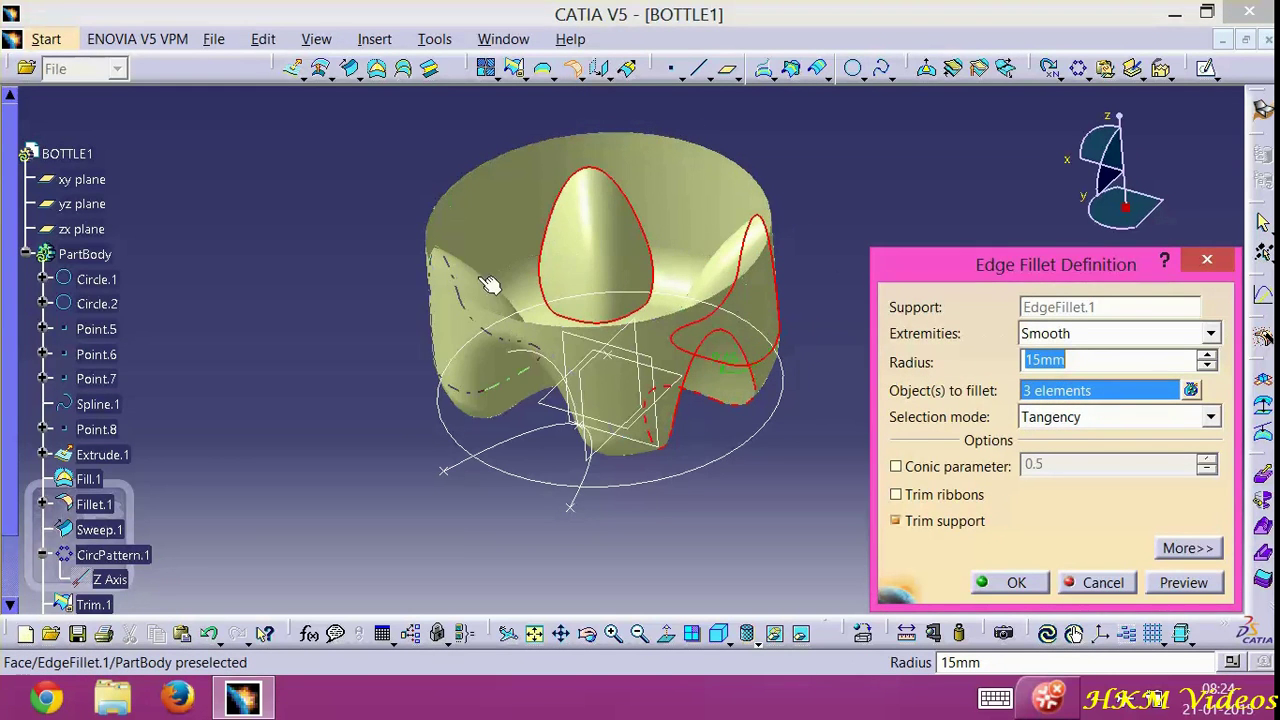
pyautogui.click(490, 286)
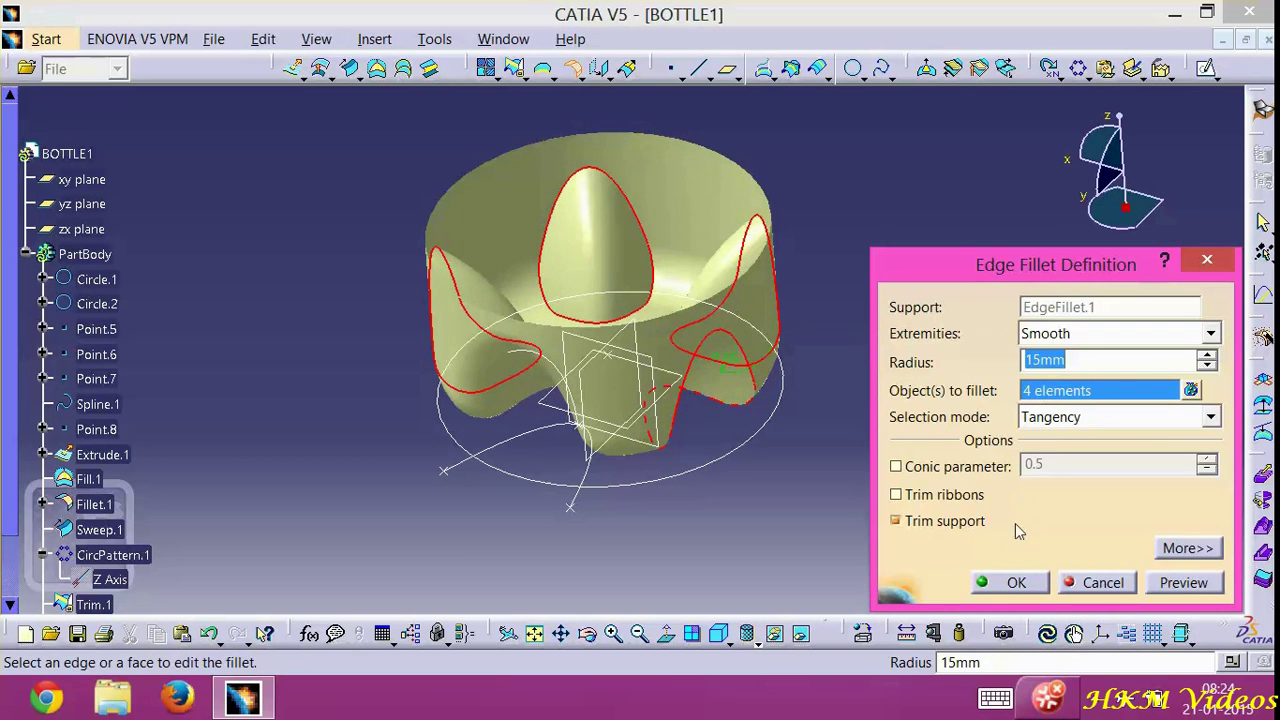
pyautogui.click(1010, 584)
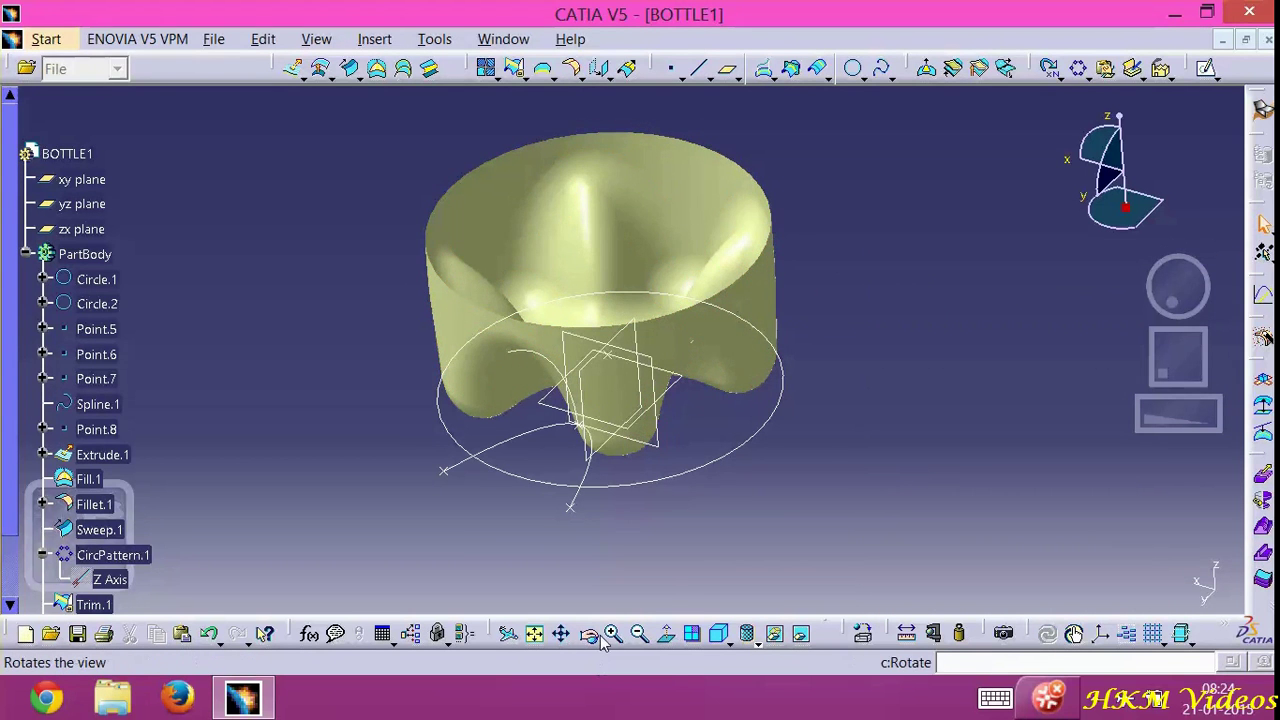
# Start a centre-and-radius circle and create its centre point at X 0, Y 0, Z 80 mm
pyautogui.moveTo(867, 420); pyautogui.dragTo(727, 478, button='middle')
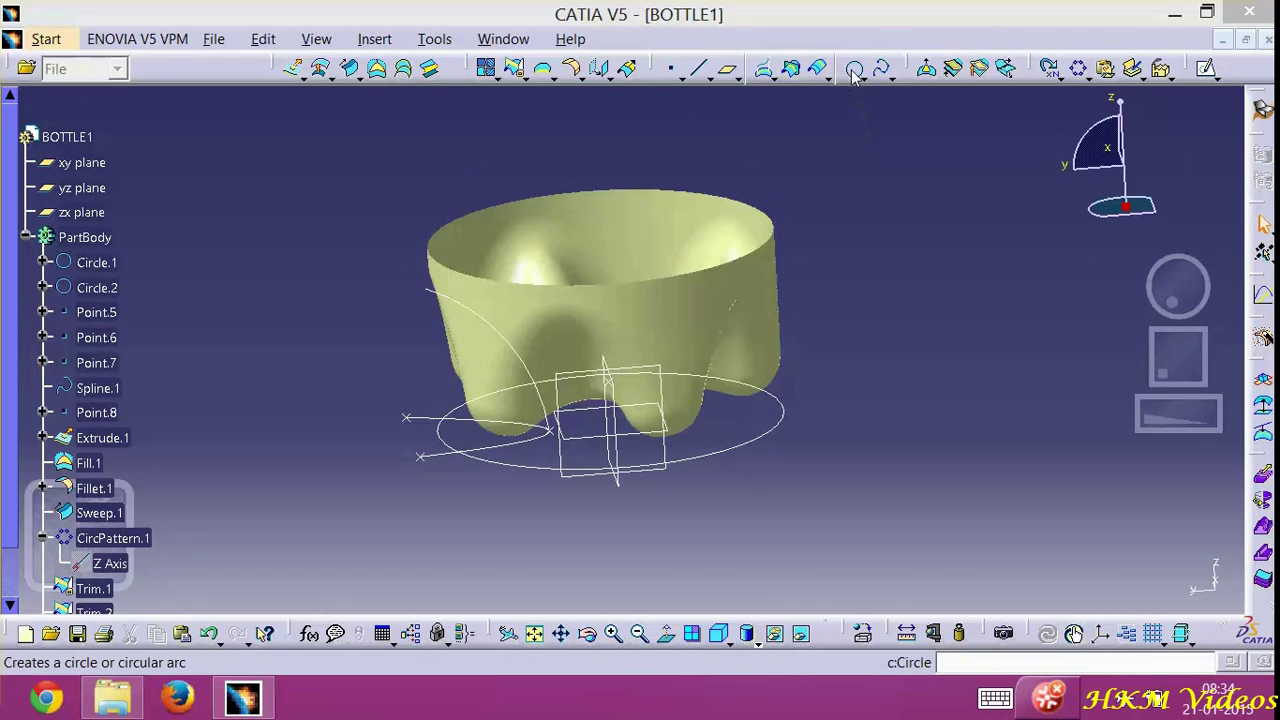
pyautogui.click(854, 70)
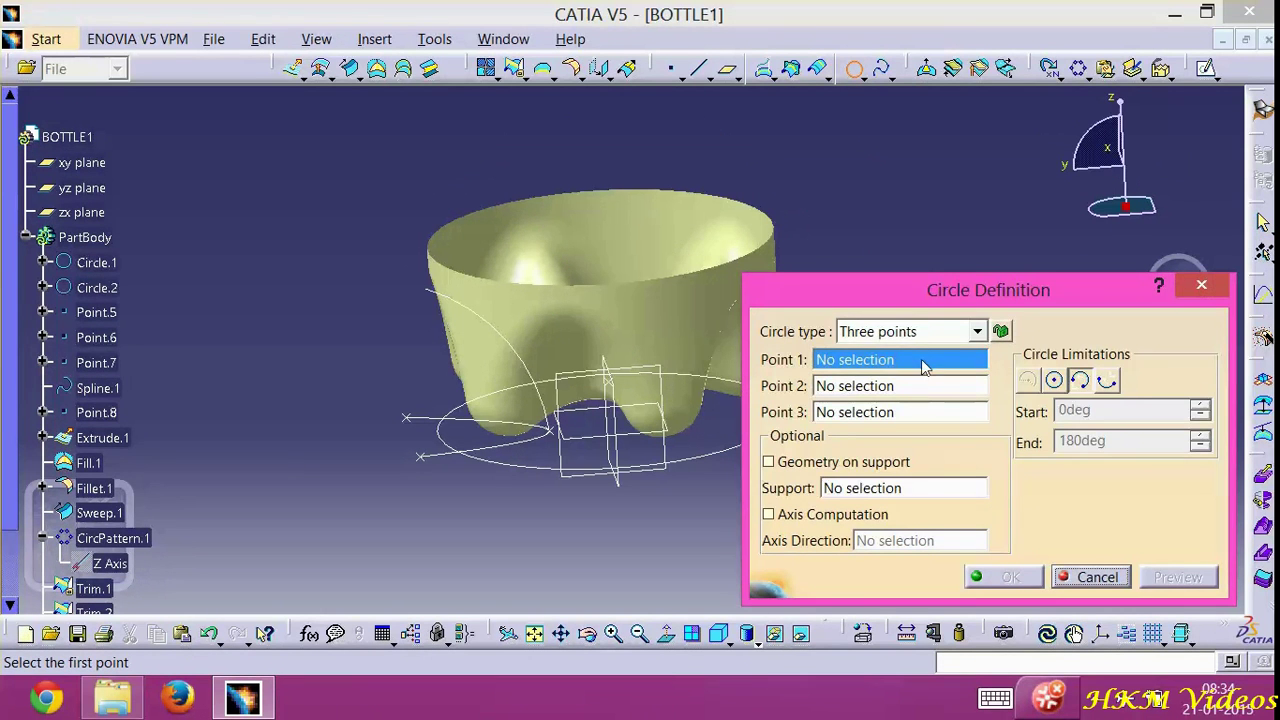
pyautogui.click(930, 332)
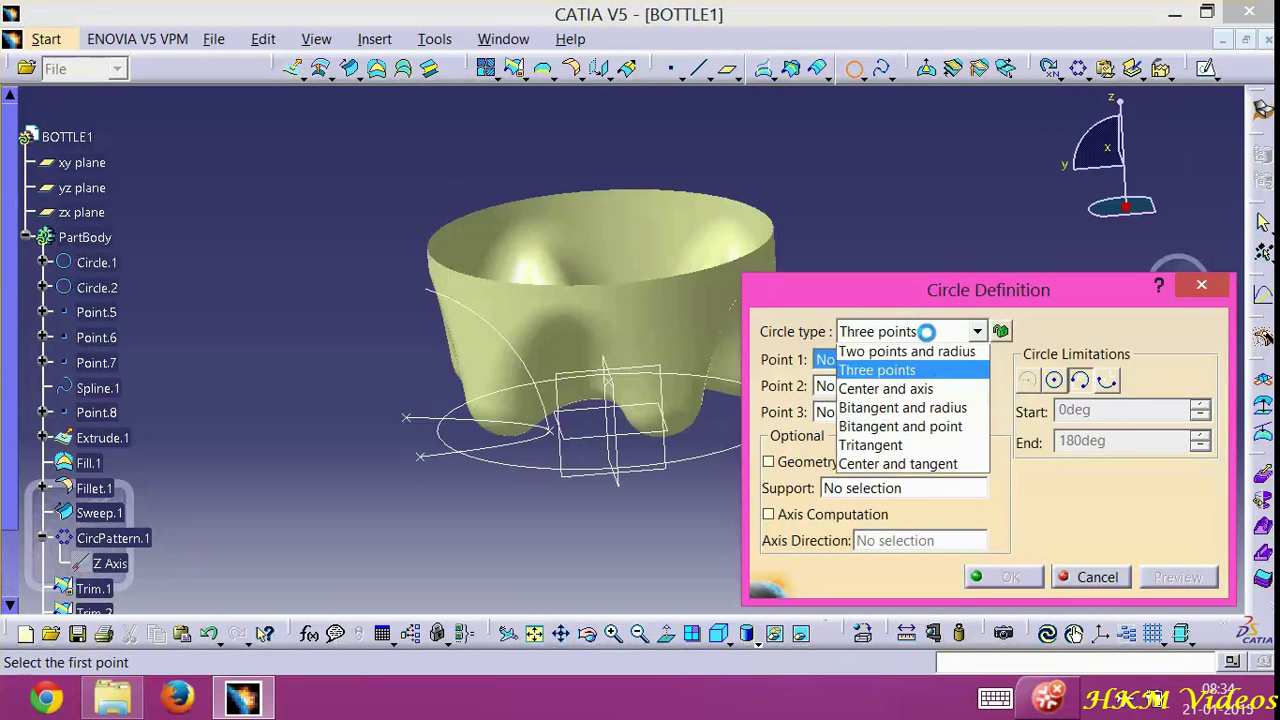
pyautogui.click(905, 372)
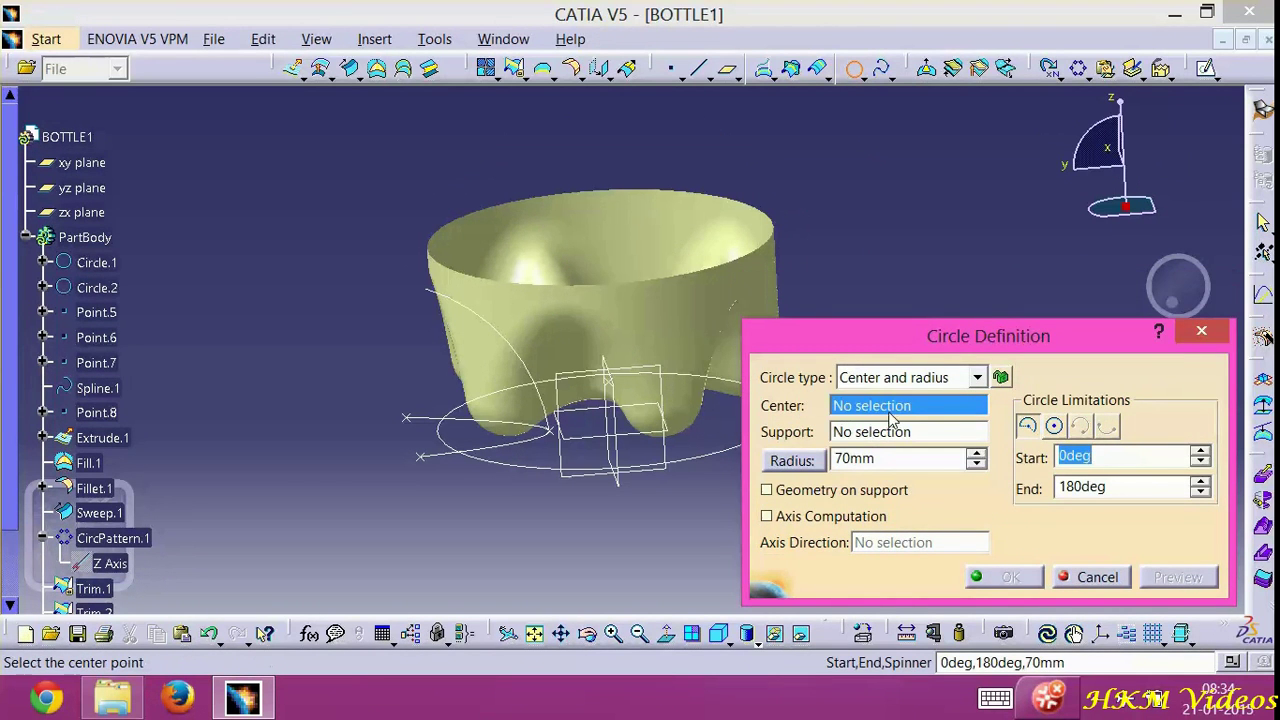
pyautogui.rightClick(893, 420)
pyautogui.click(925, 421)
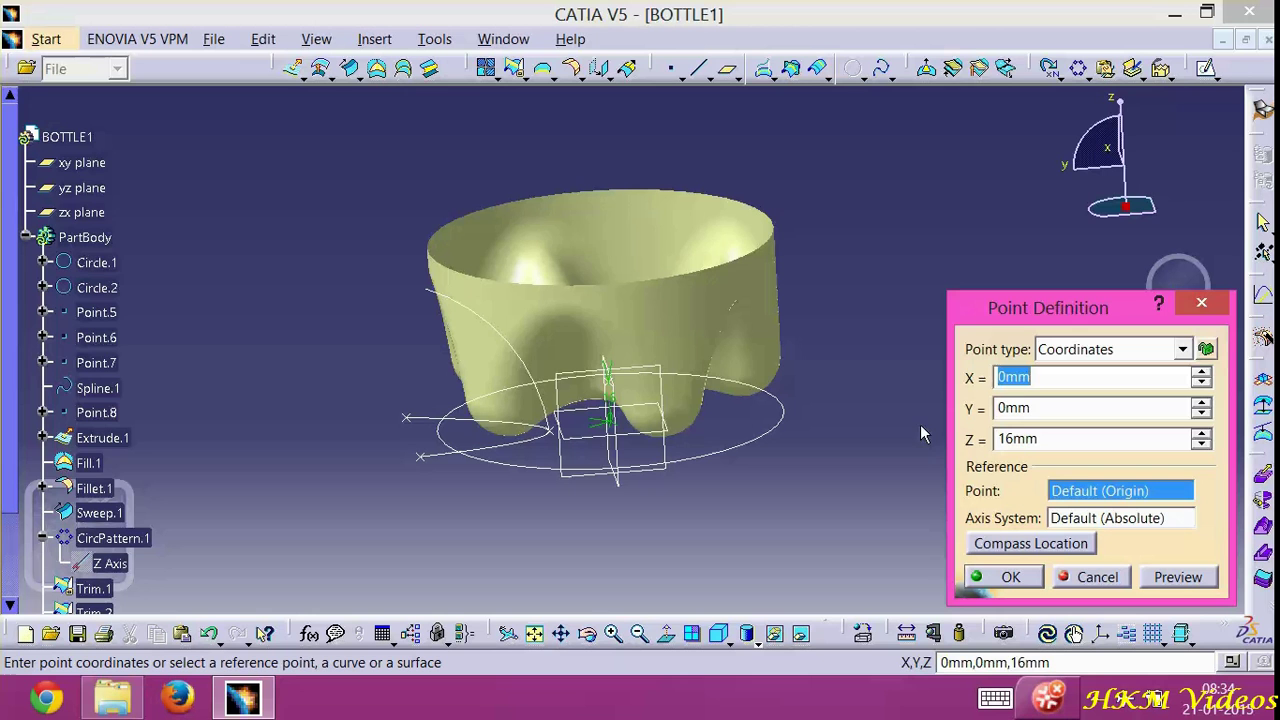
pyautogui.write('0')
pyautogui.press('Tab')
pyautogui.press('Tab')
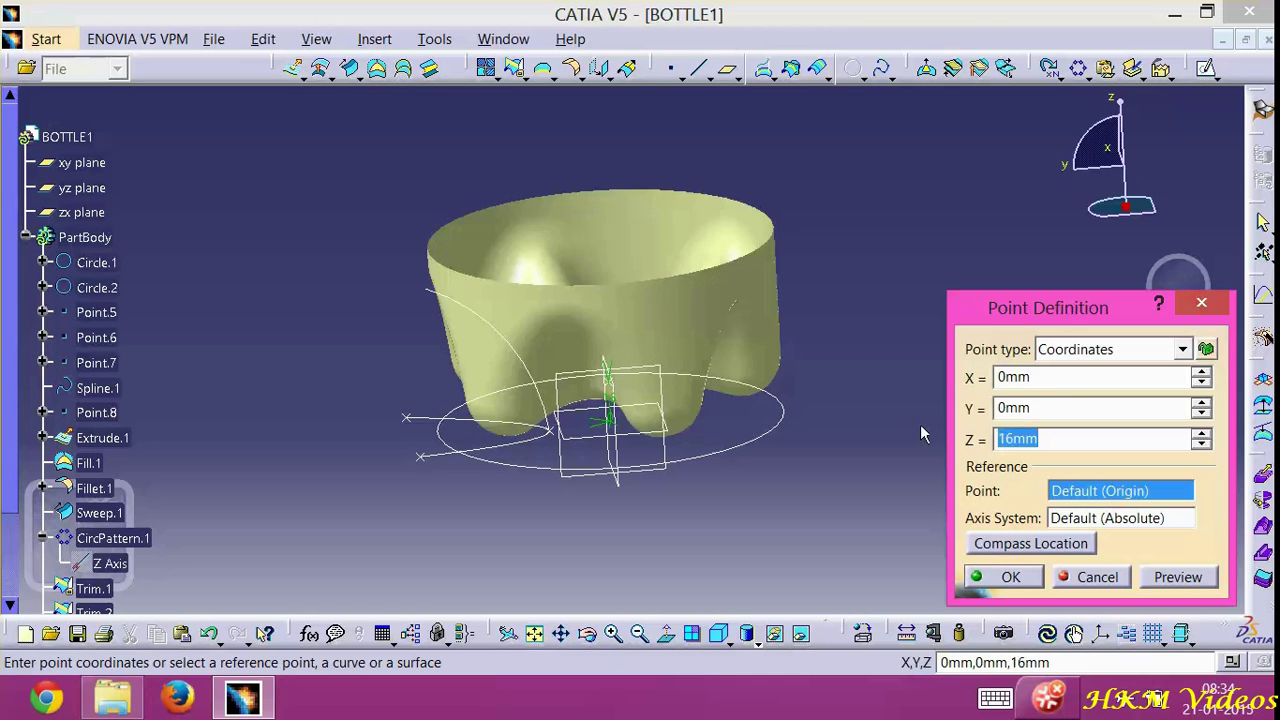
pyautogui.write('8')
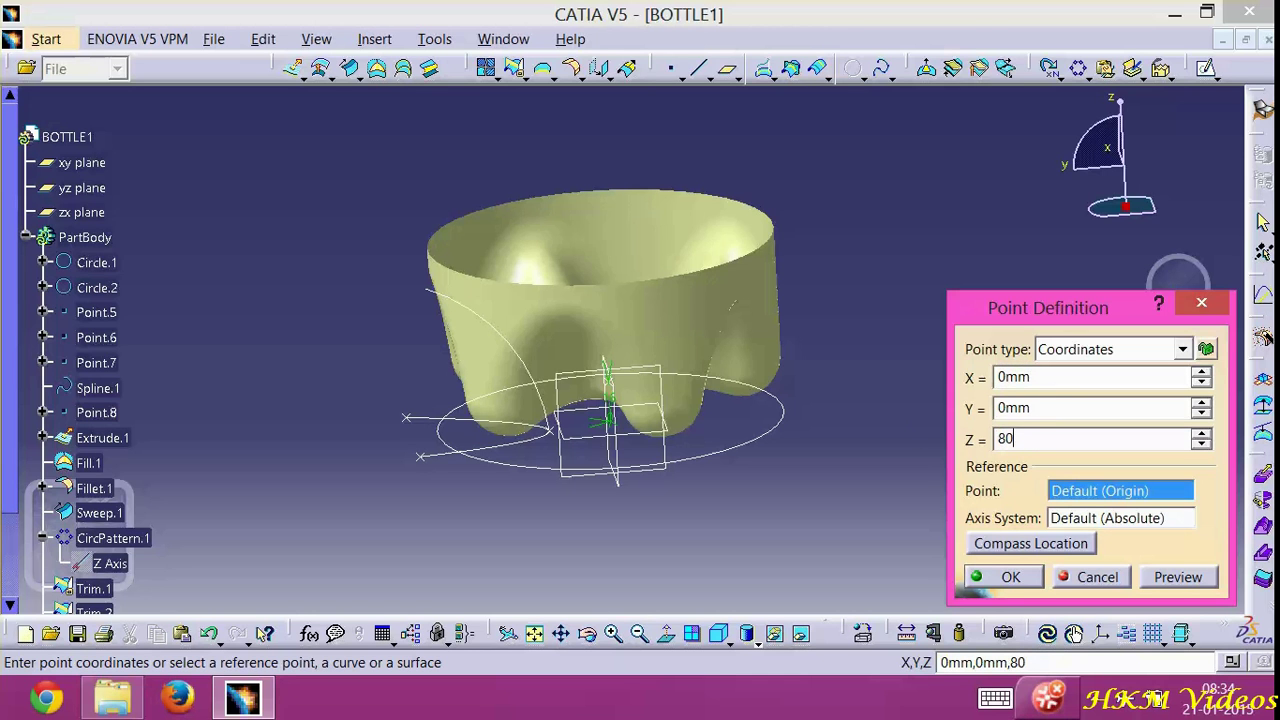
pyautogui.write('0')
pyautogui.click(1003, 577)
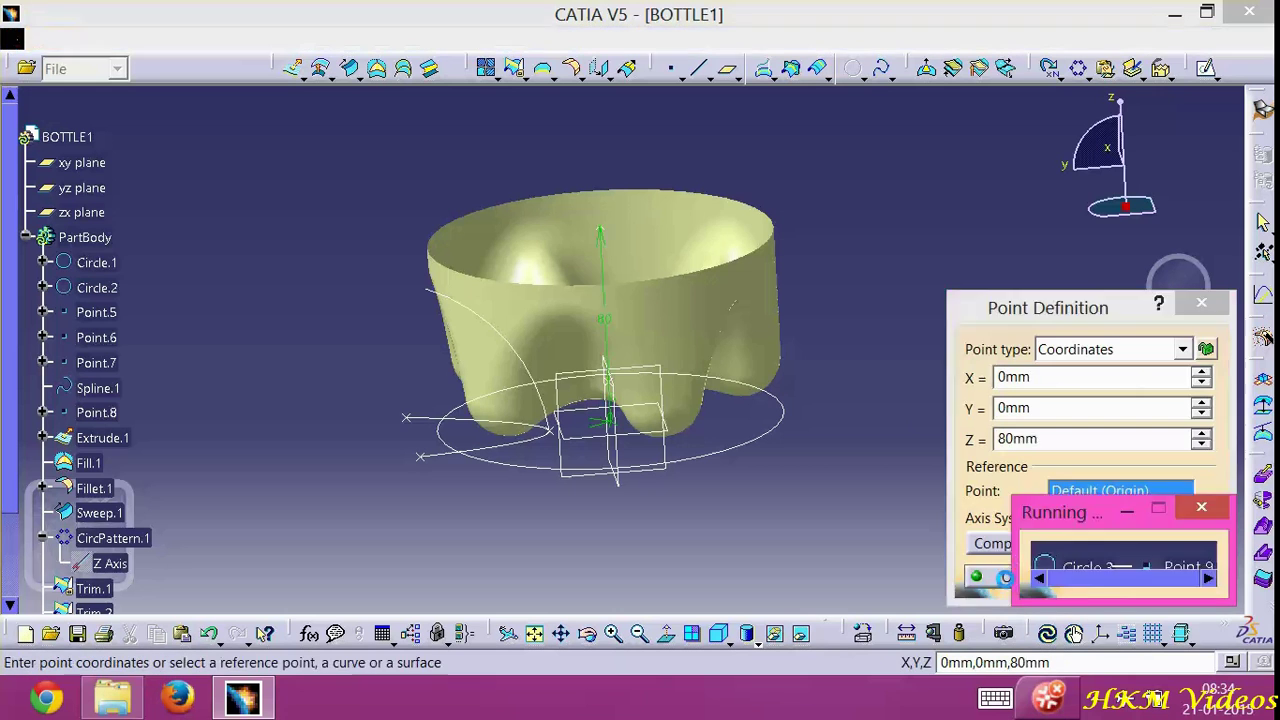
# Create the whole circle supported on the xy plane with a radius of 67 mm
pyautogui.rightClick(922, 438)
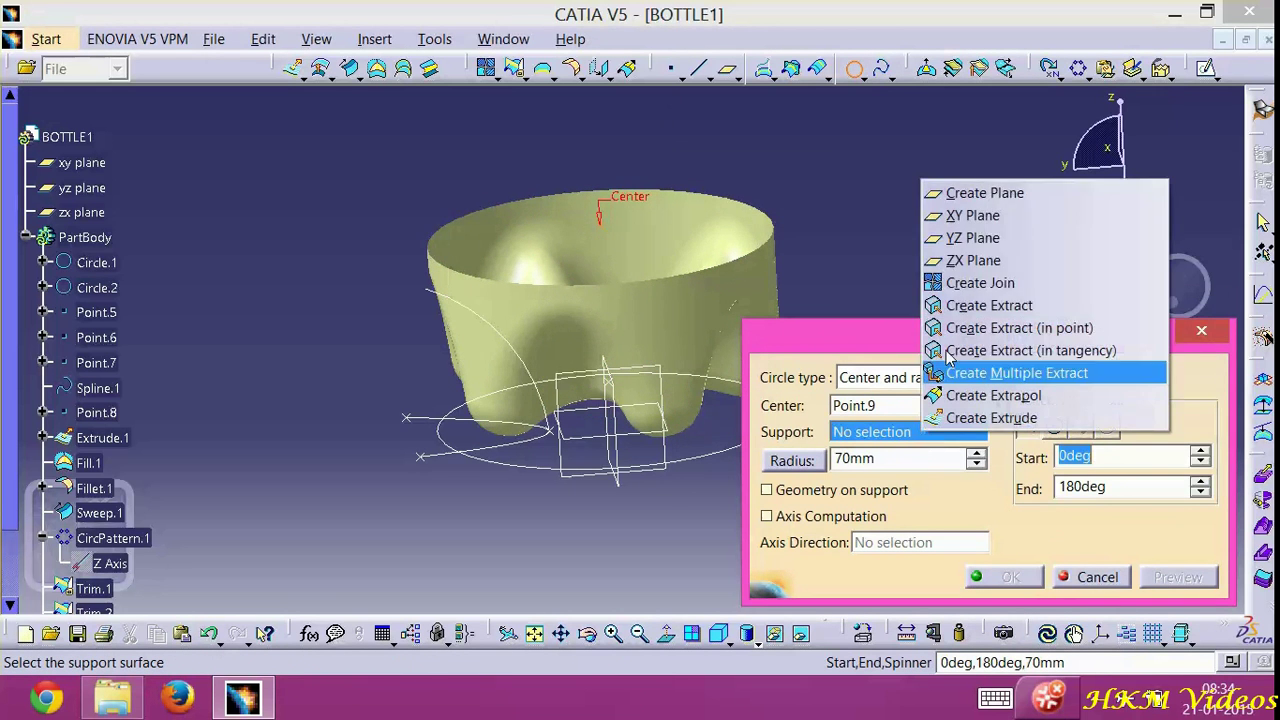
pyautogui.click(980, 211)
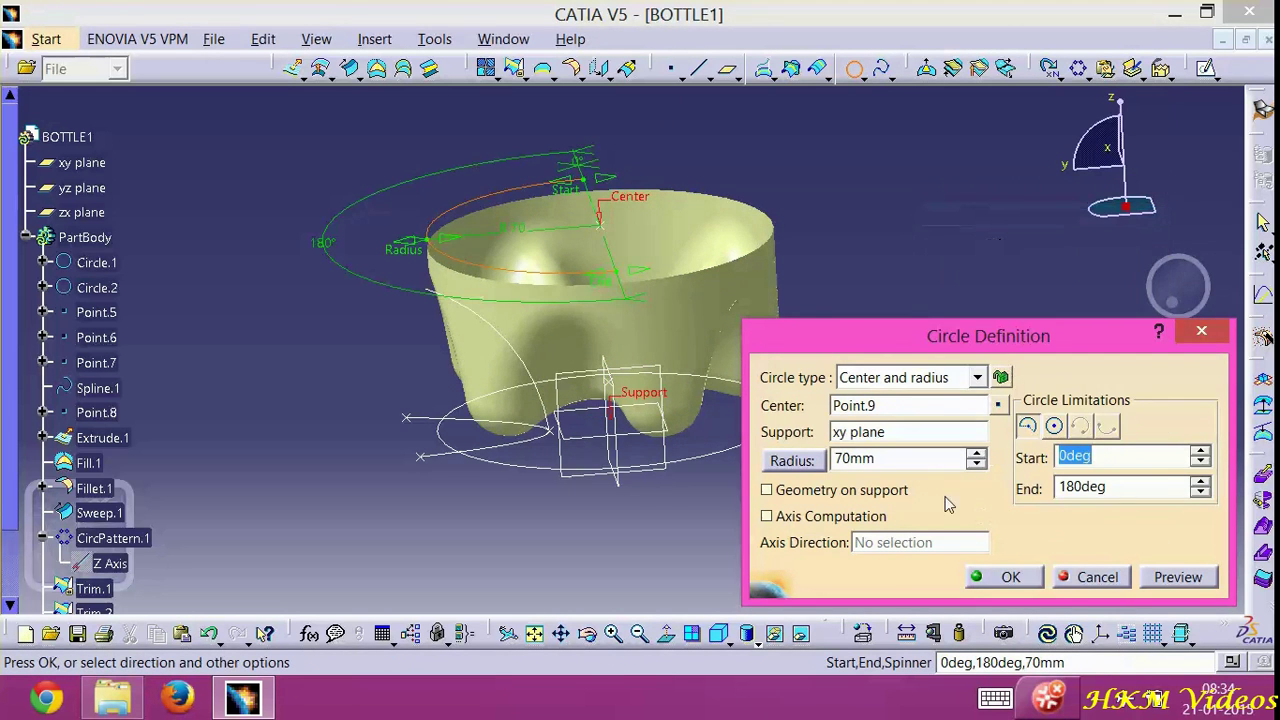
pyautogui.click(1055, 427)
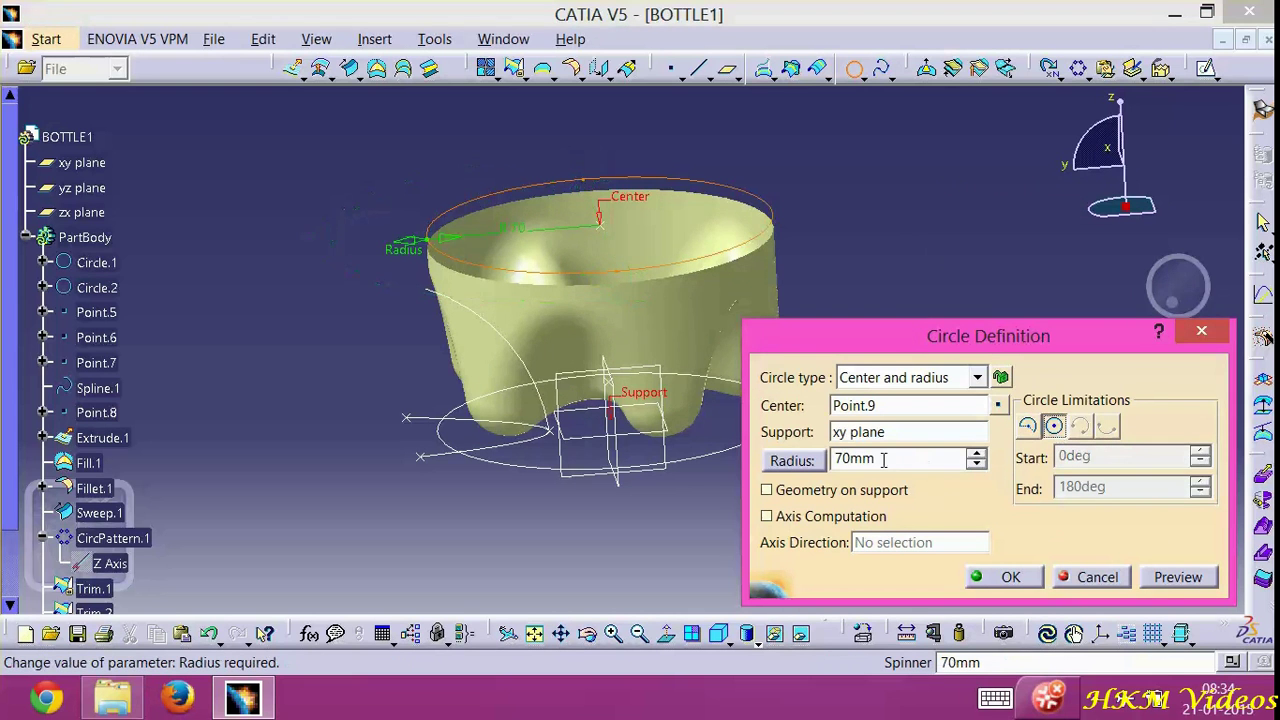
pyautogui.press('Return')
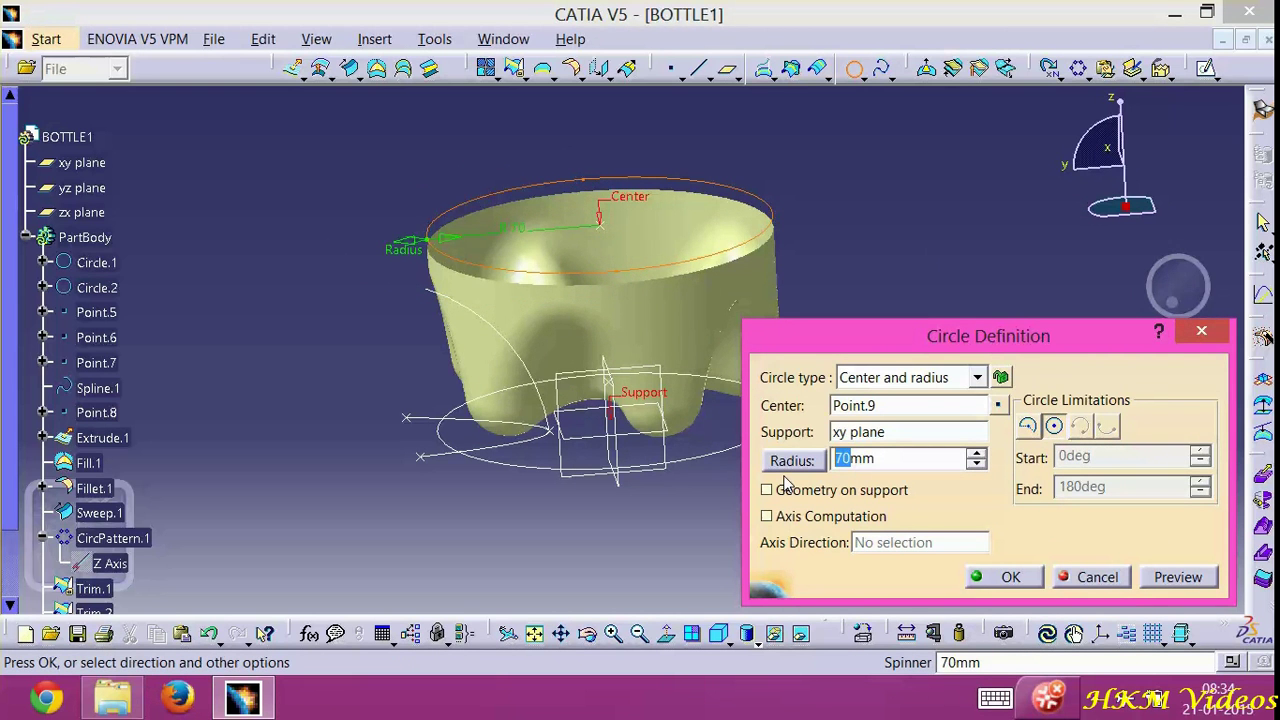
pyautogui.write('67')
pyautogui.click(1012, 577)
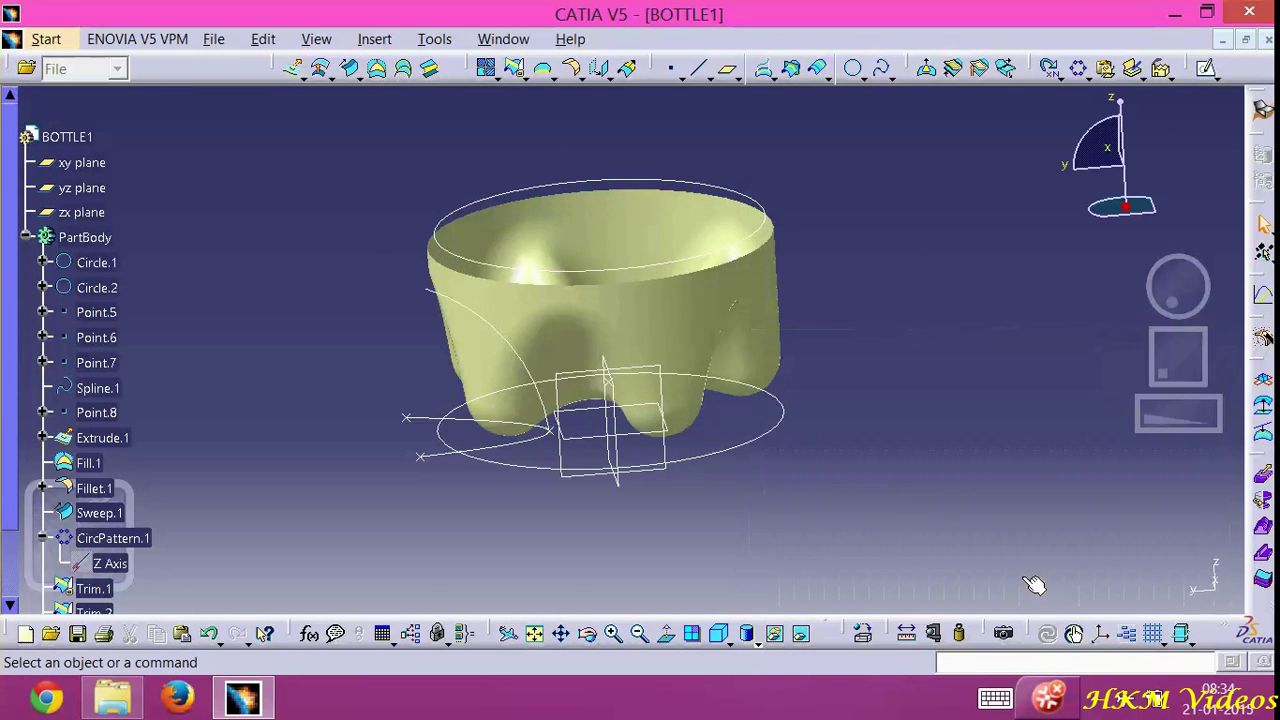
# Create a coordinate point above the base at X 0, Y -75, Z 225 mm
pyautogui.moveTo(1035, 585); pyautogui.dragTo(1009, 445, button='middle')
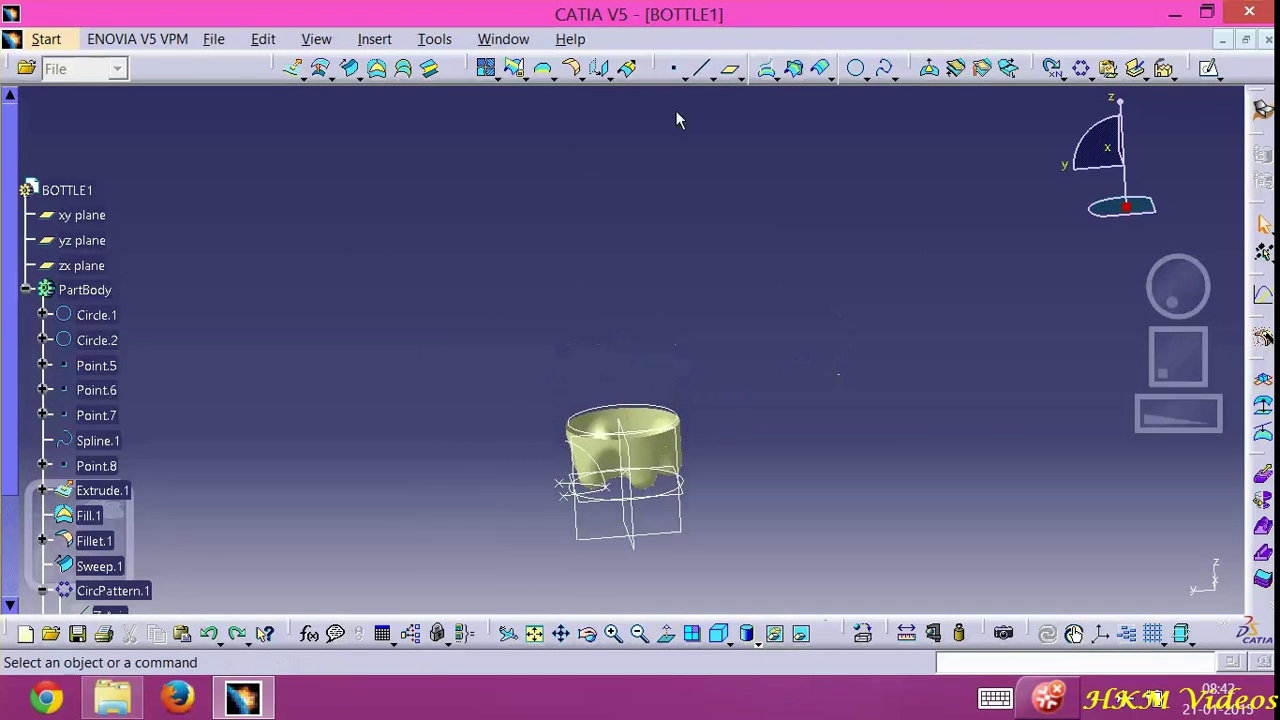
pyautogui.click(676, 70)
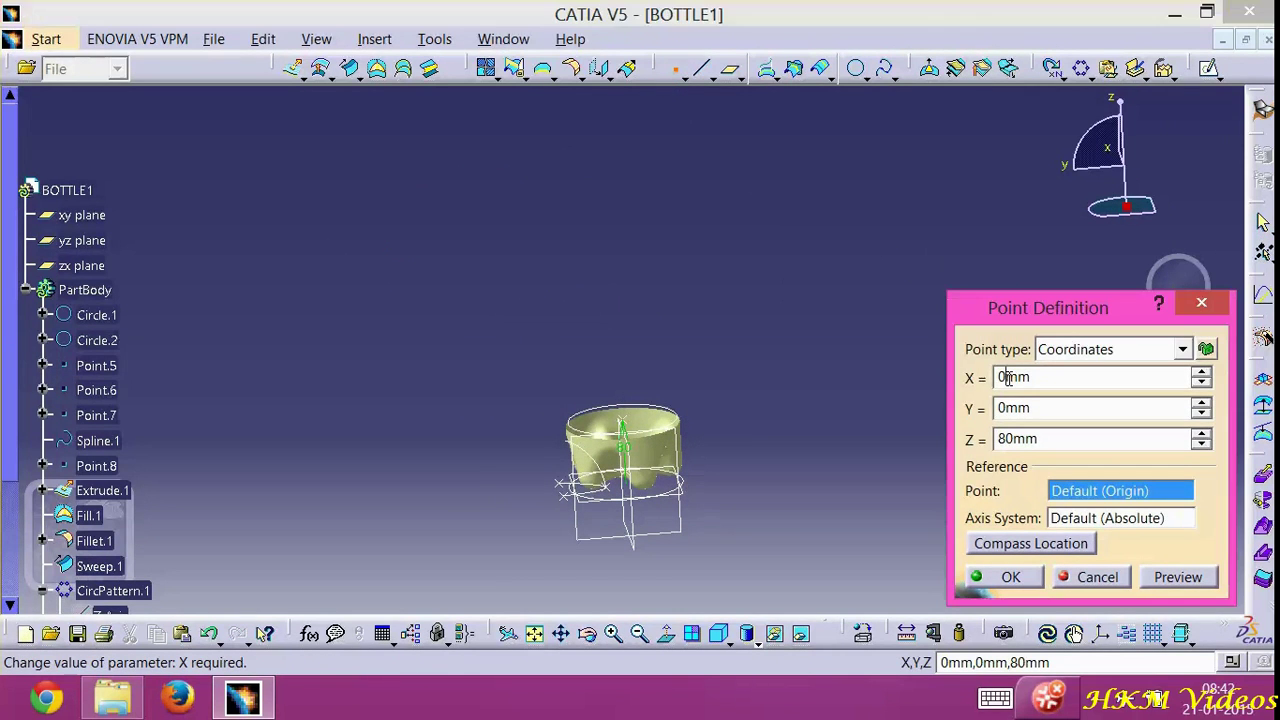
pyautogui.press('Tab')
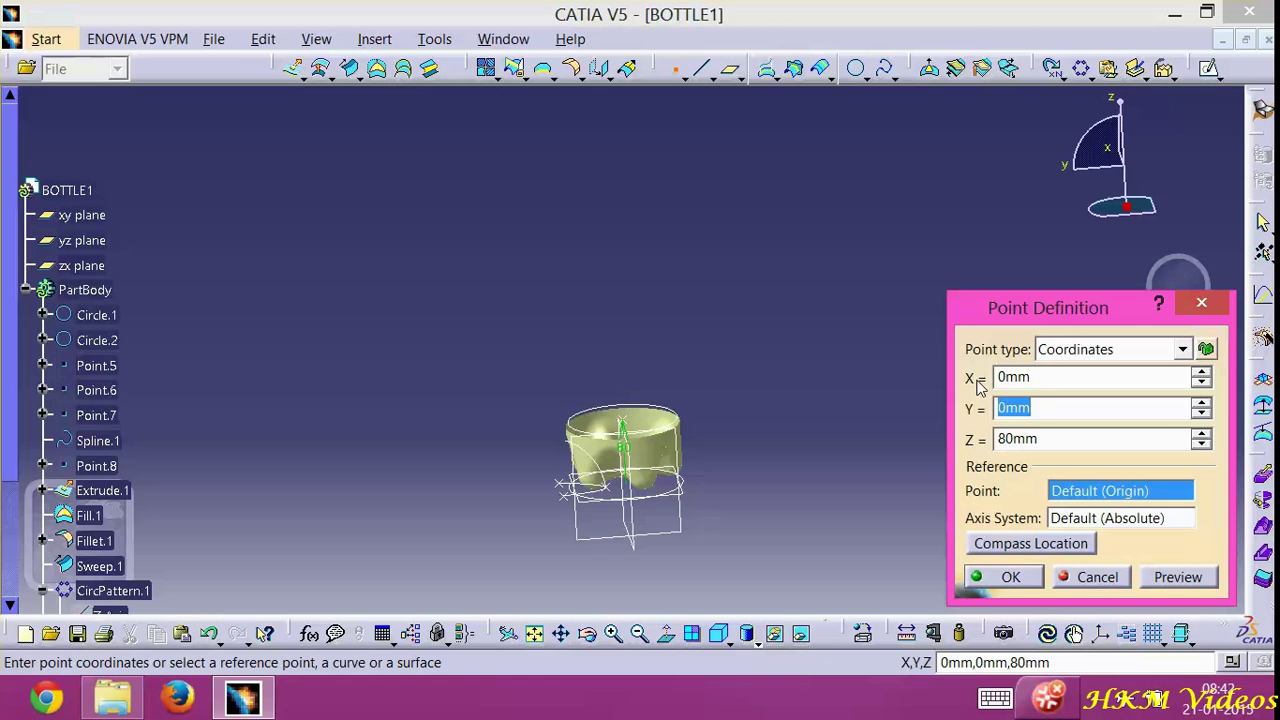
pyautogui.write('-75')
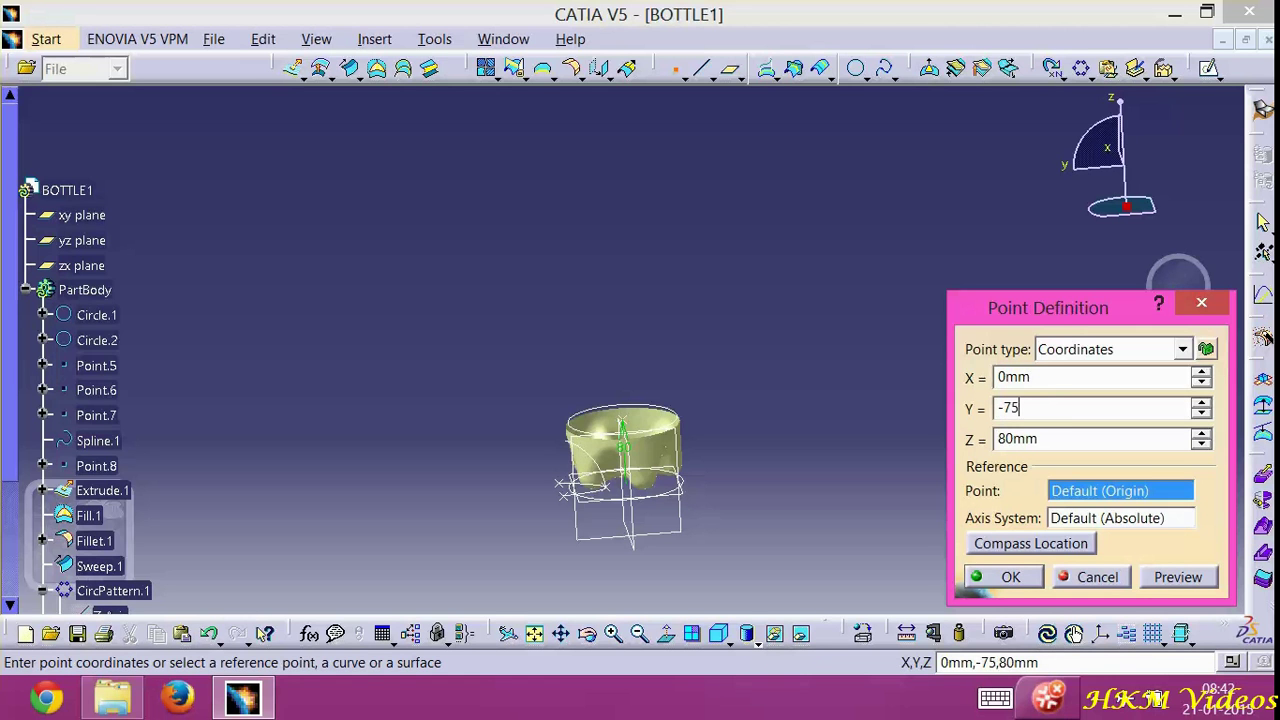
pyautogui.press('Tab')
pyautogui.write('2')
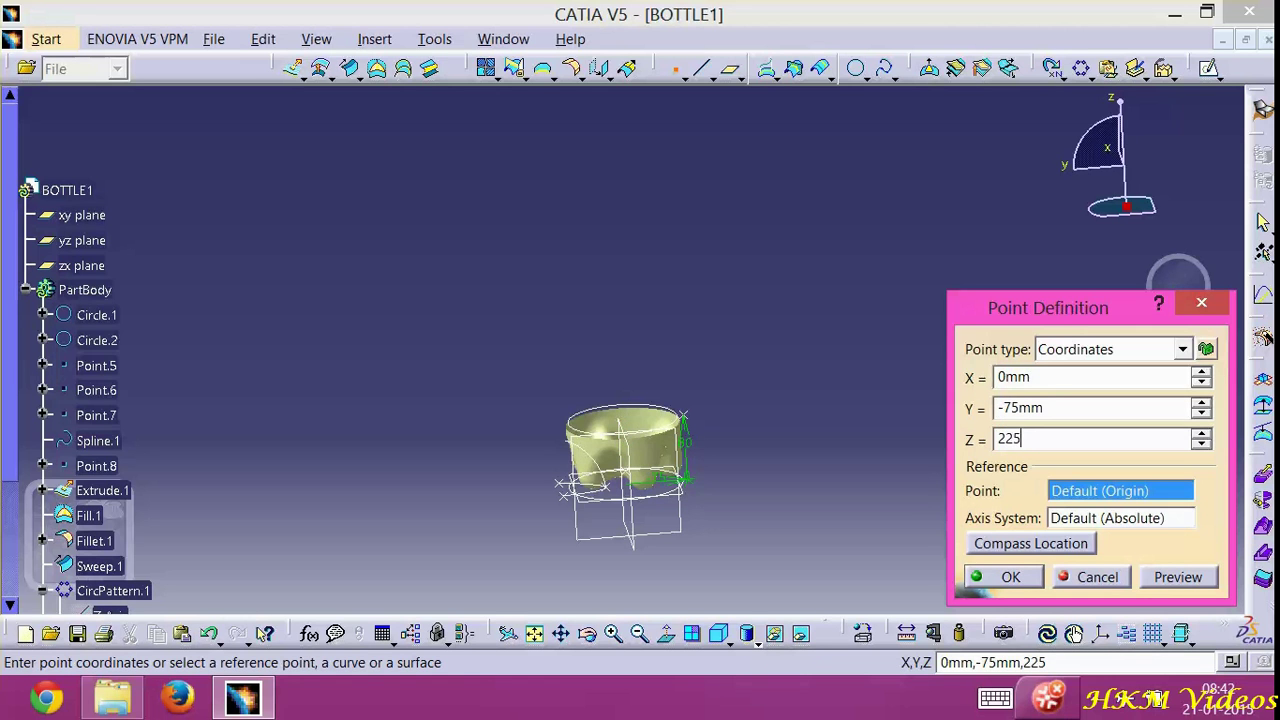
pyautogui.write('25')
pyautogui.press('Return')
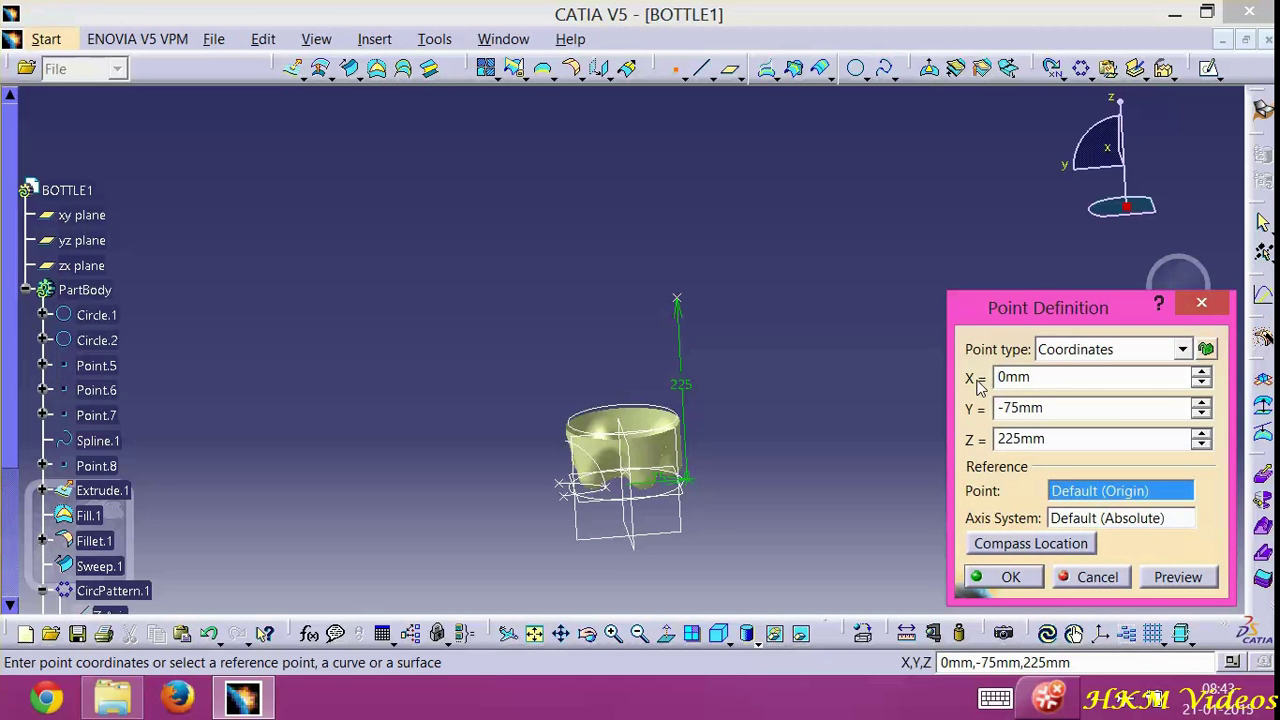
# Create a second point above the base at X 0, Y -40, Z 250 mm
pyautogui.hotkey('shift', 'Tab')
pyautogui.write('-40')
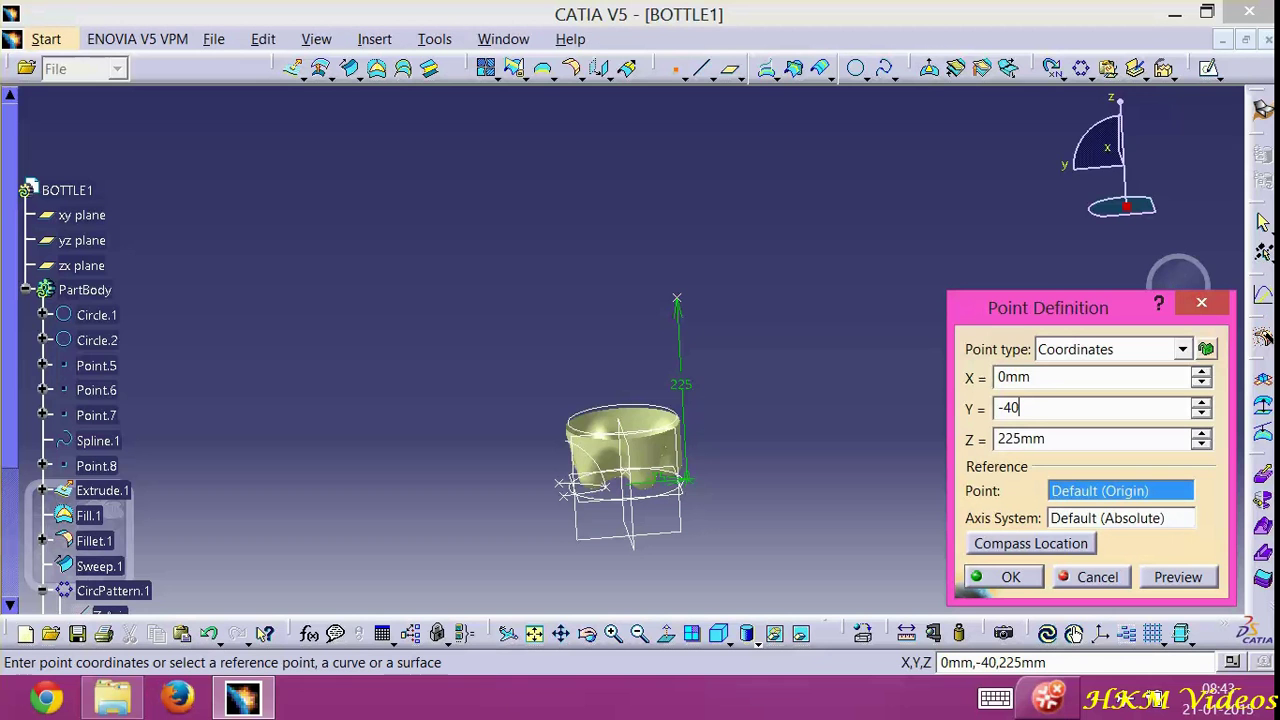
pyautogui.press('Tab')
pyautogui.write('25')
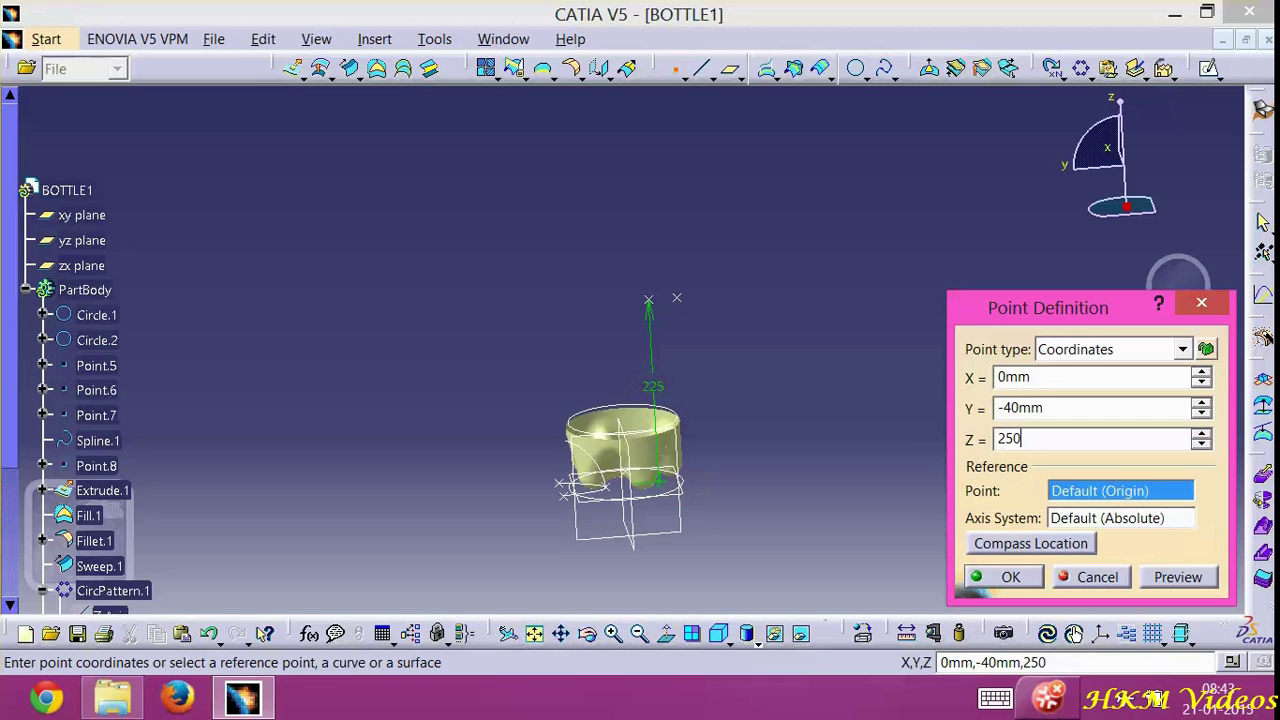
# Create a third point on the bottle's axis at X 0, Y 0, Z 235 mm
pyautogui.click(995, 378)
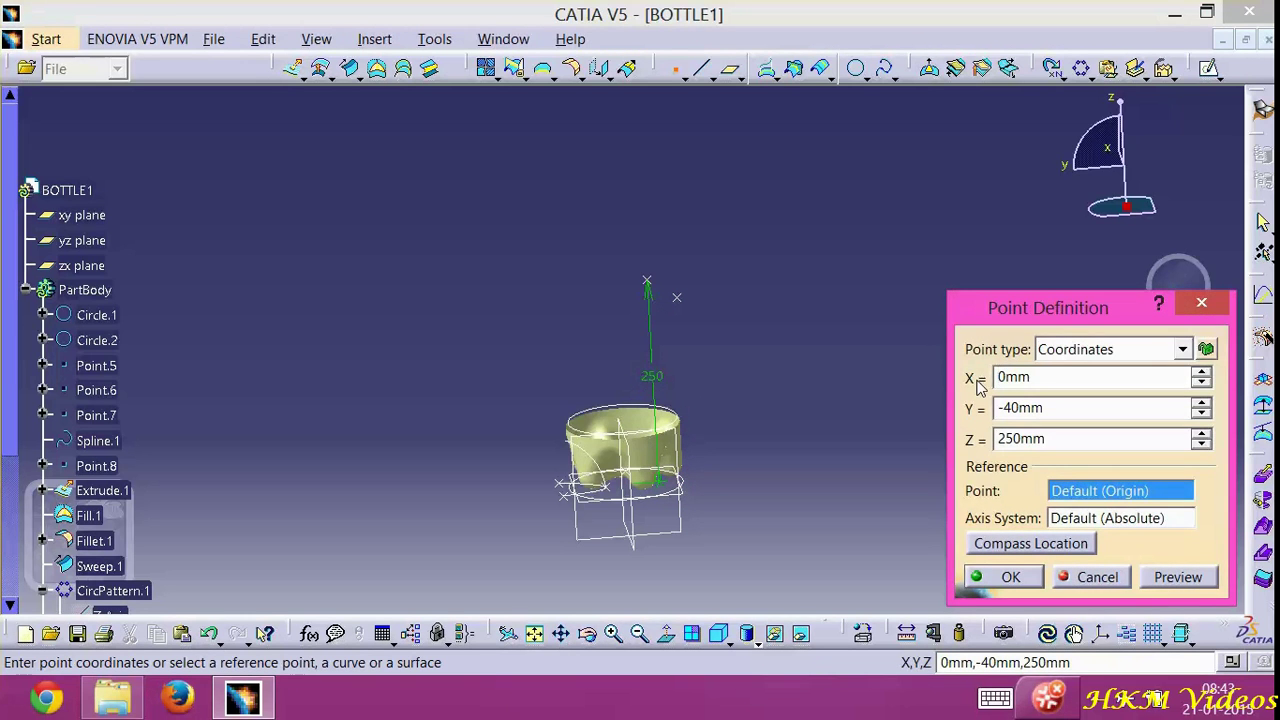
pyautogui.press('Tab')
pyautogui.write('0')
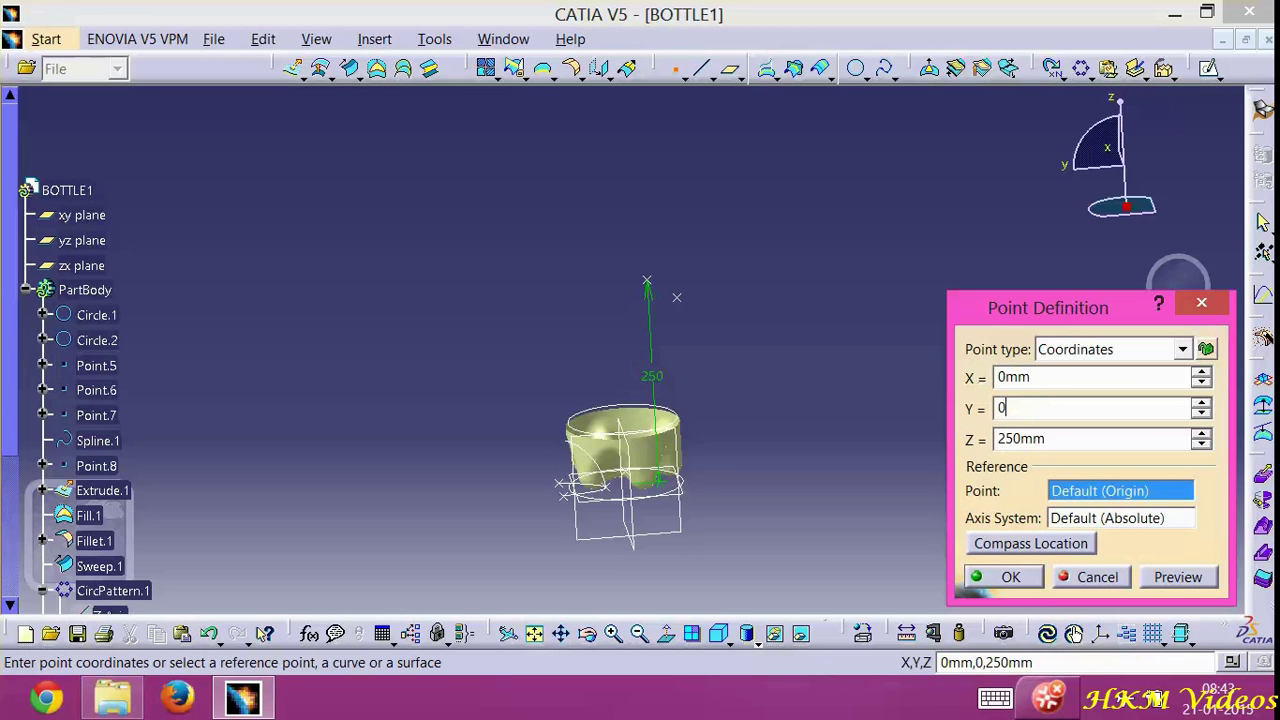
pyautogui.press('Tab')
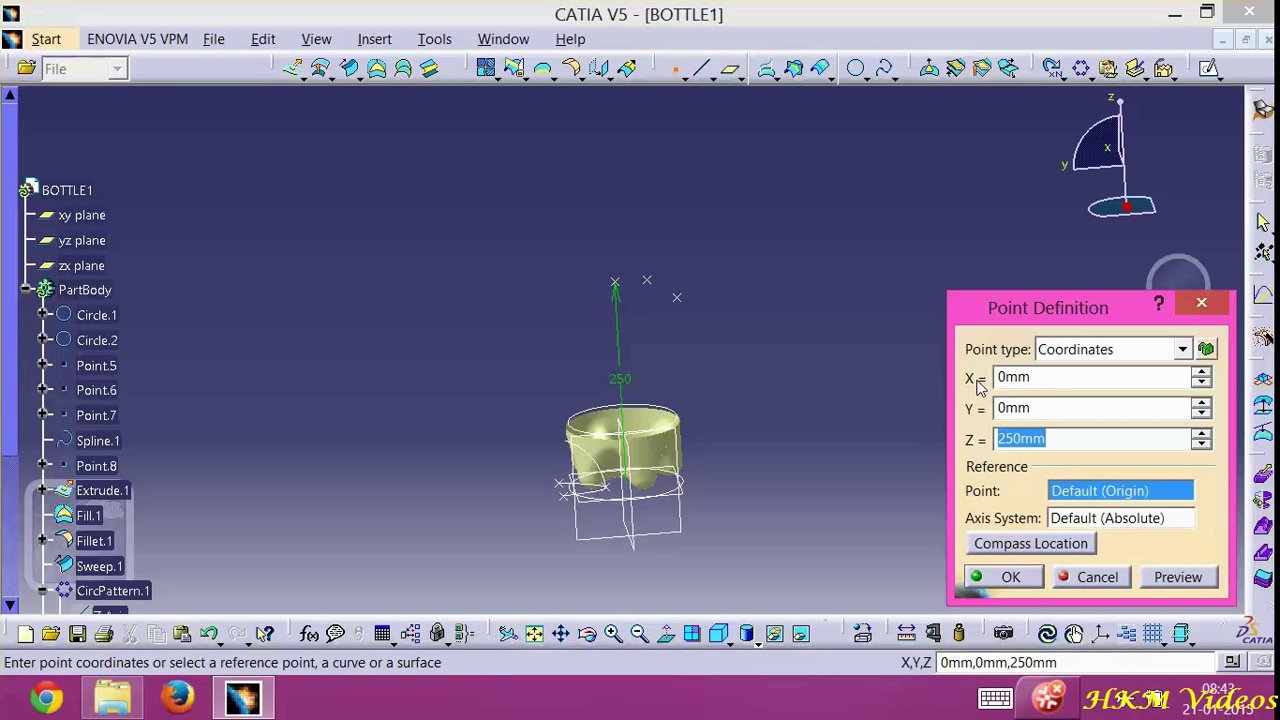
pyautogui.write('235')
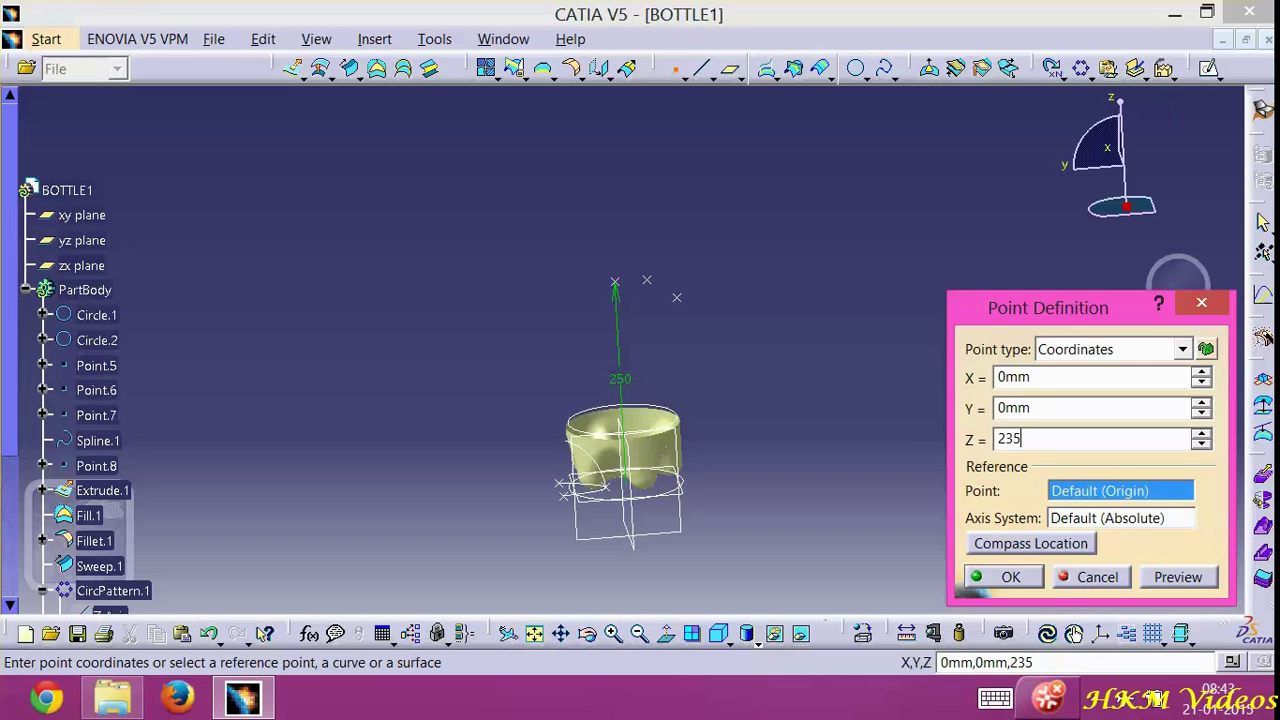
# Create a fourth point above the base at X 0, Y 40, Z 250 mm
pyautogui.click(975, 384)
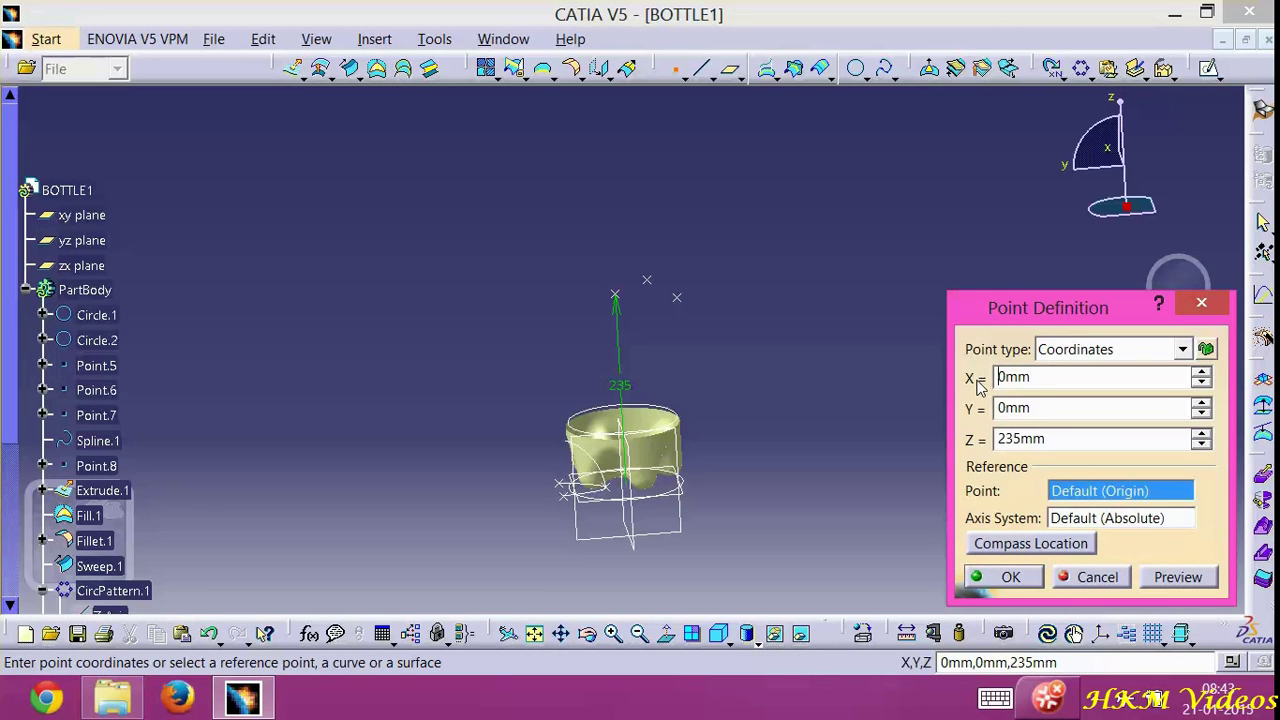
pyautogui.press('Tab')
pyautogui.write('40')
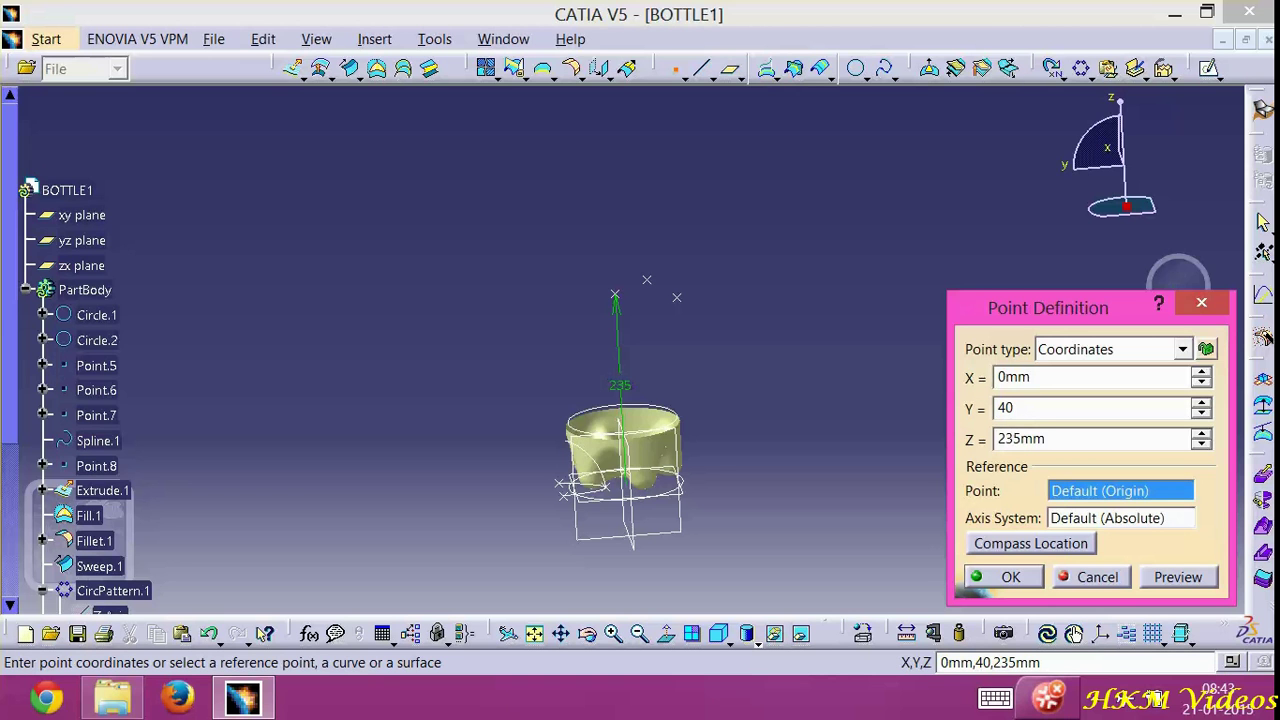
pyautogui.press('Tab')
pyautogui.write('25')
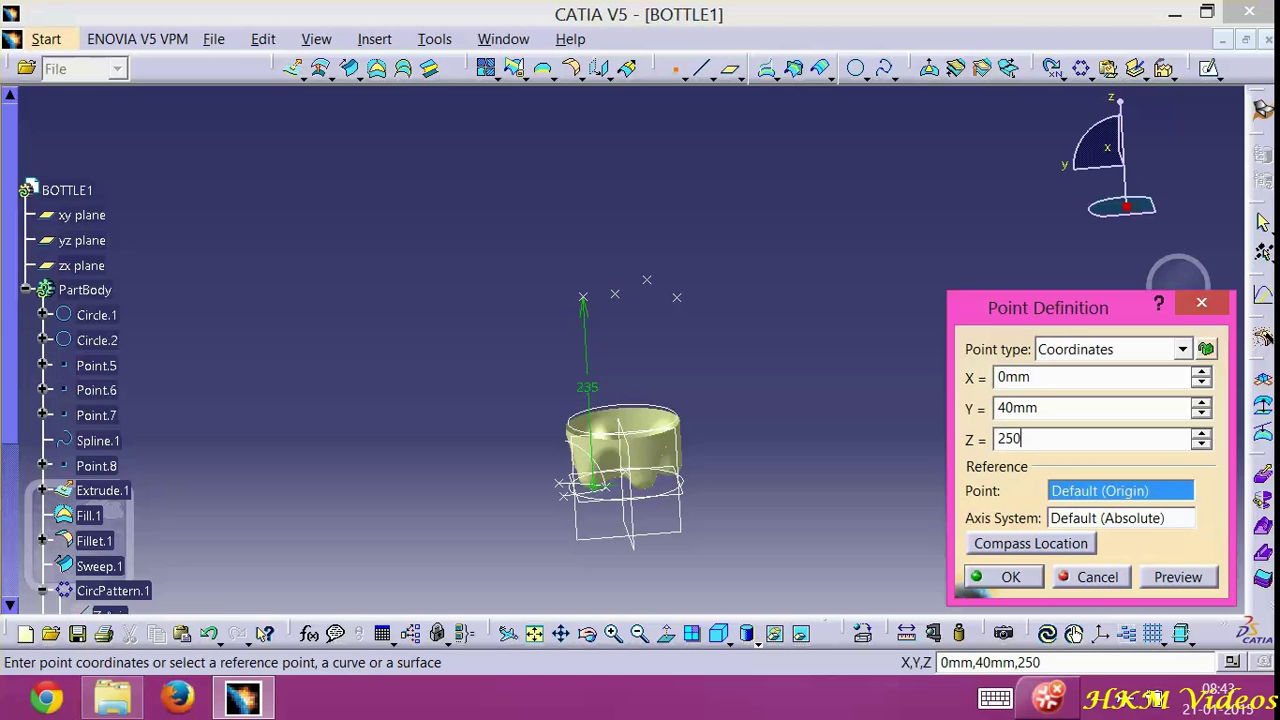
# Create a fifth point above the base at X 0, Y 75, Z 235 mm and finish defining points
pyautogui.click(980, 385)
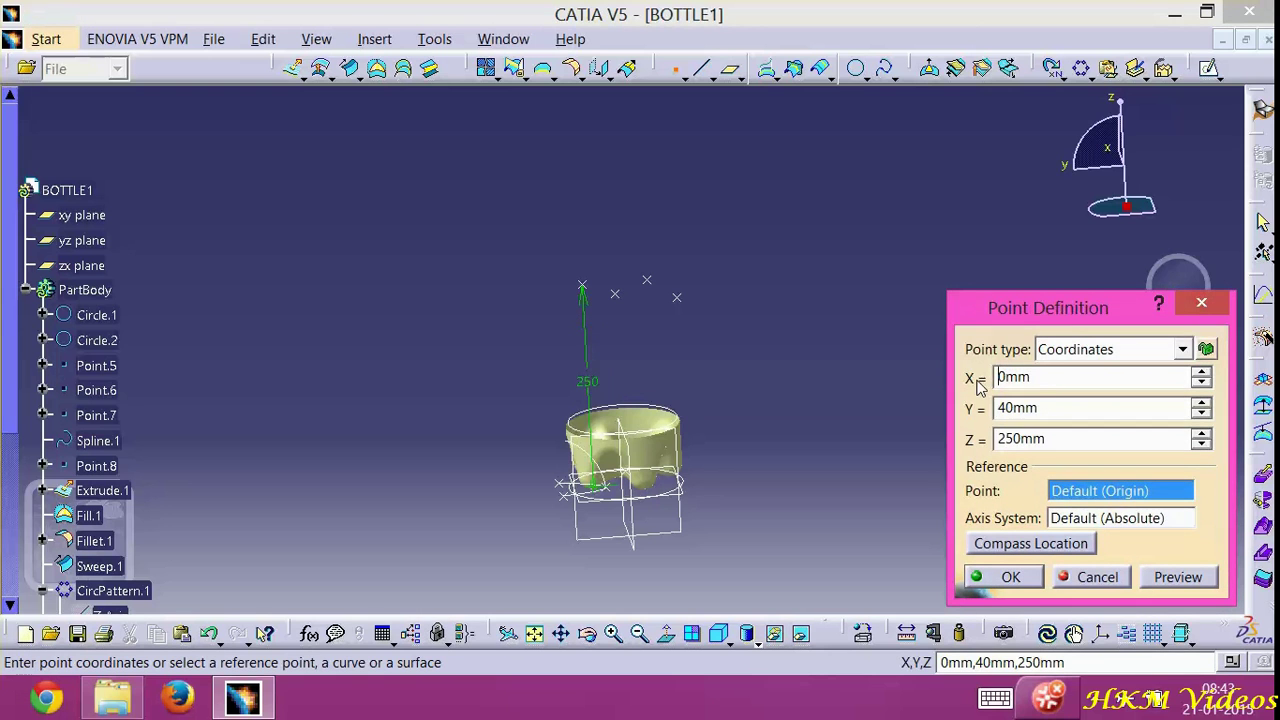
pyautogui.press('Tab')
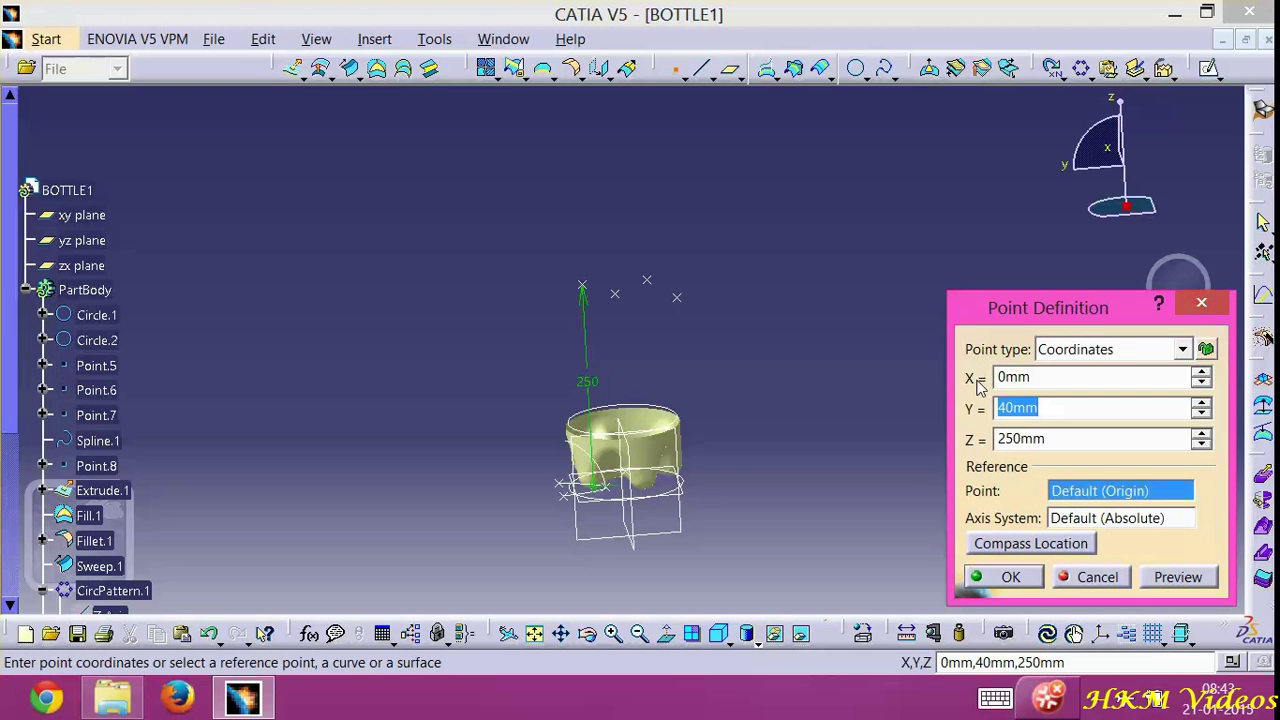
pyautogui.write('75')
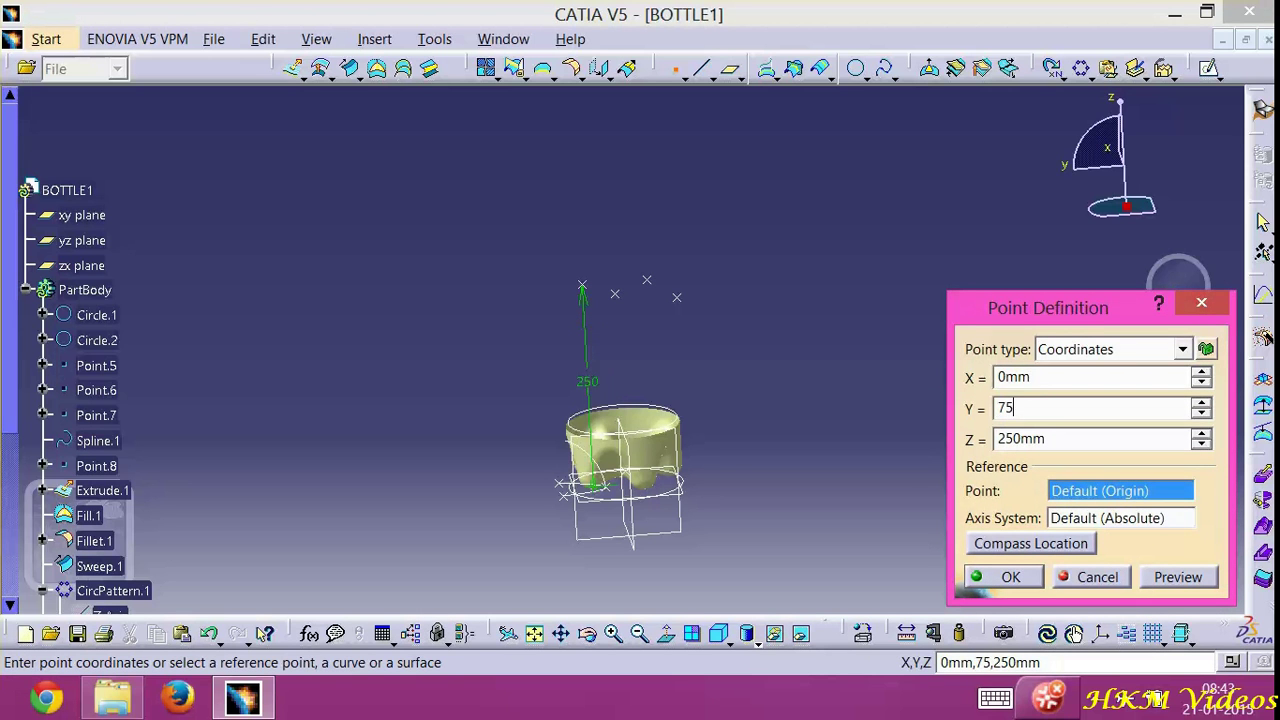
pyautogui.press('Tab')
pyautogui.write('2')
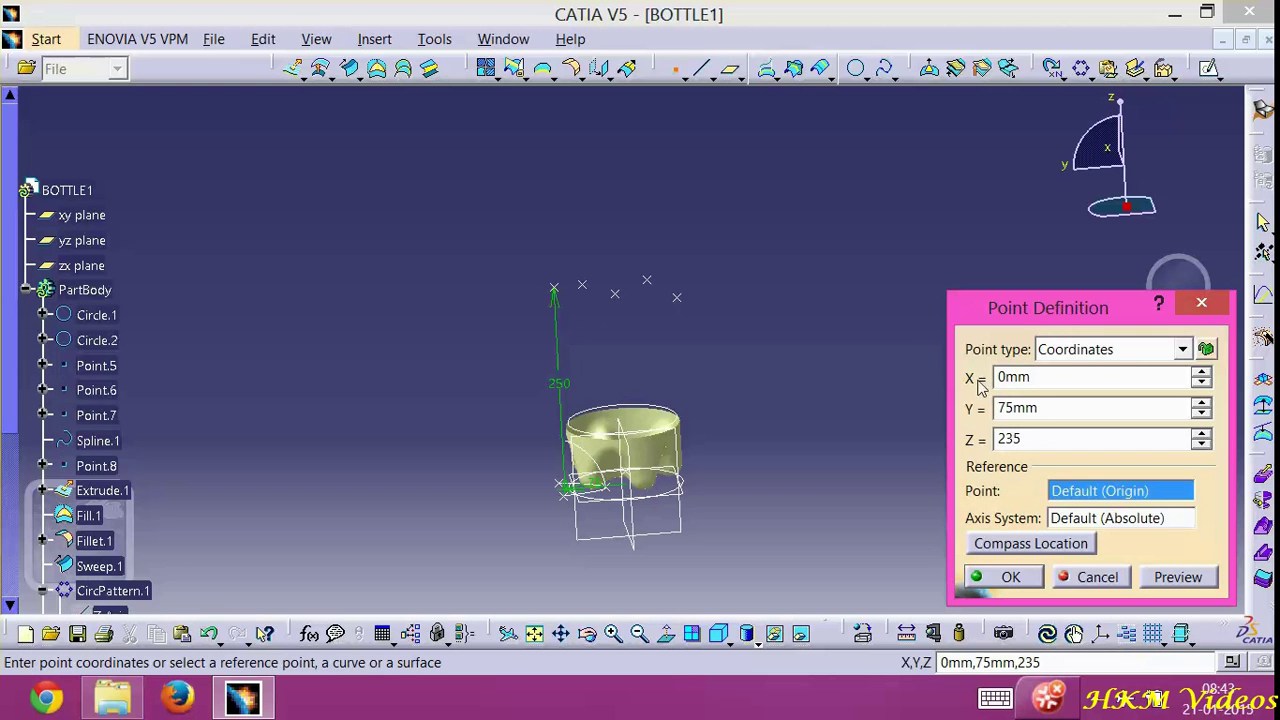
pyautogui.press('Tab')
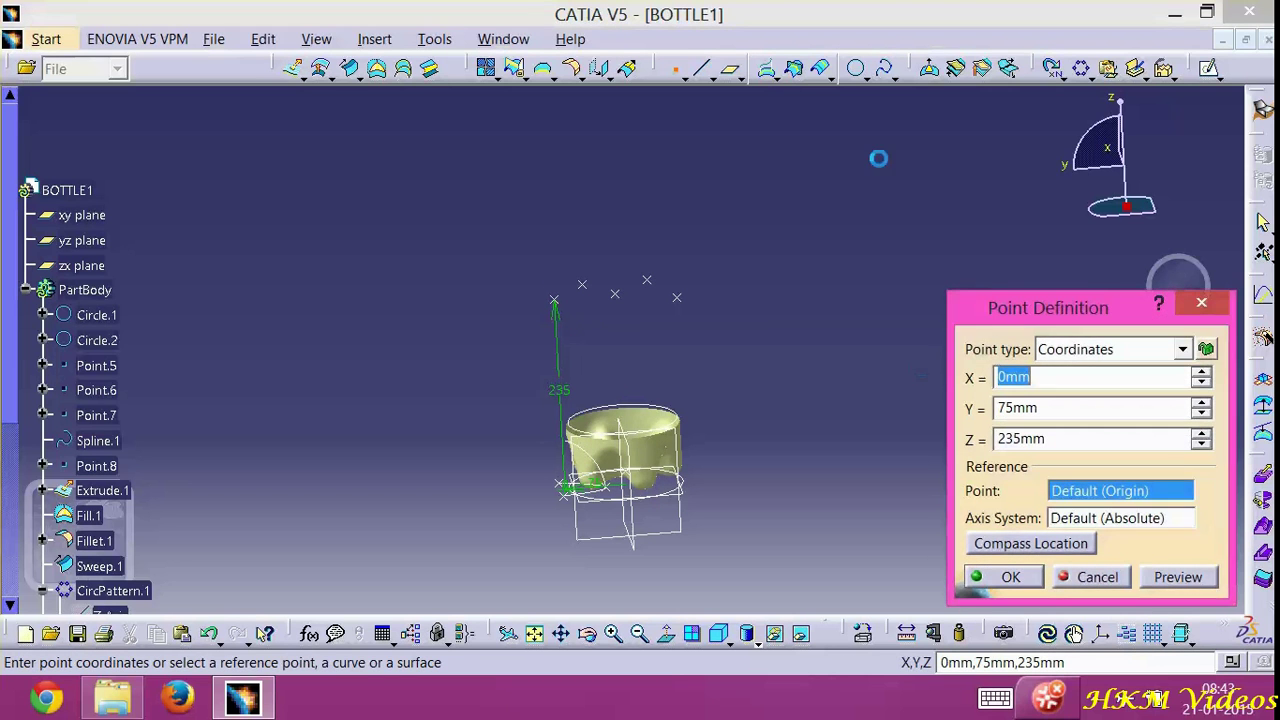
pyautogui.click(1197, 303)
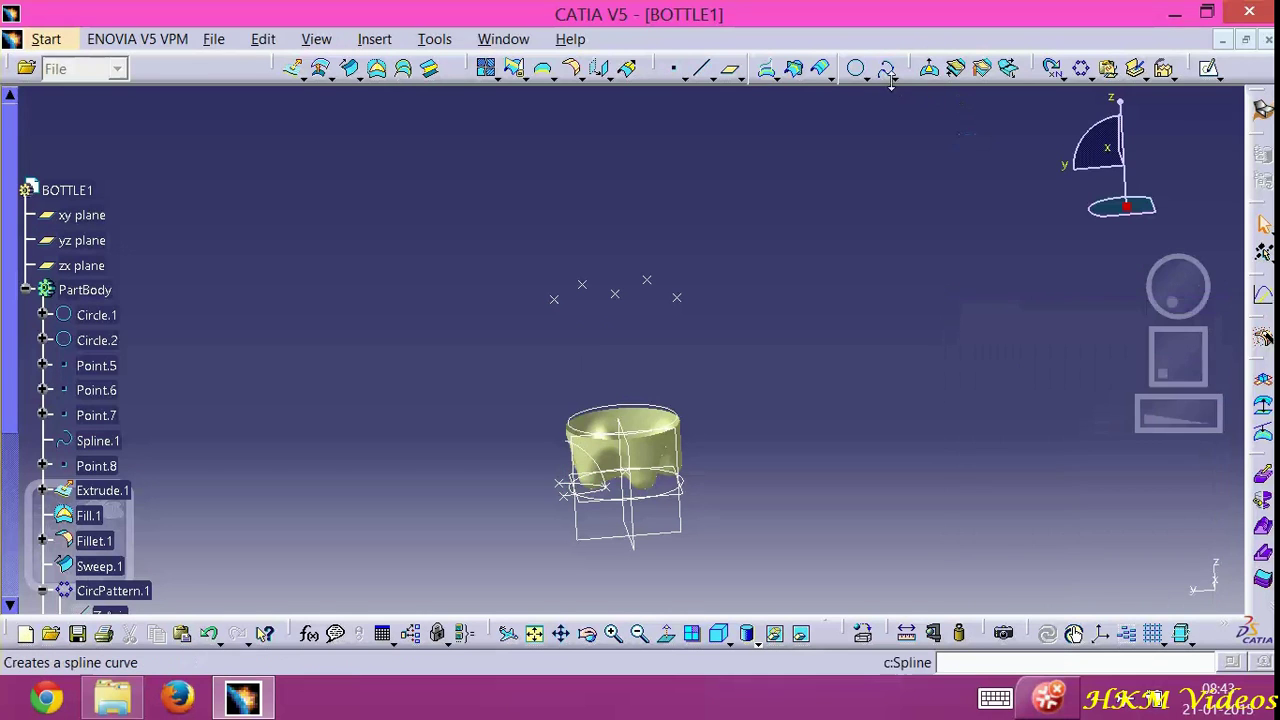
# Create a spline through the five points above the base, in order from the negative-Y end to the positive-Y end
pyautogui.click(885, 68)
pyautogui.click(647, 281)
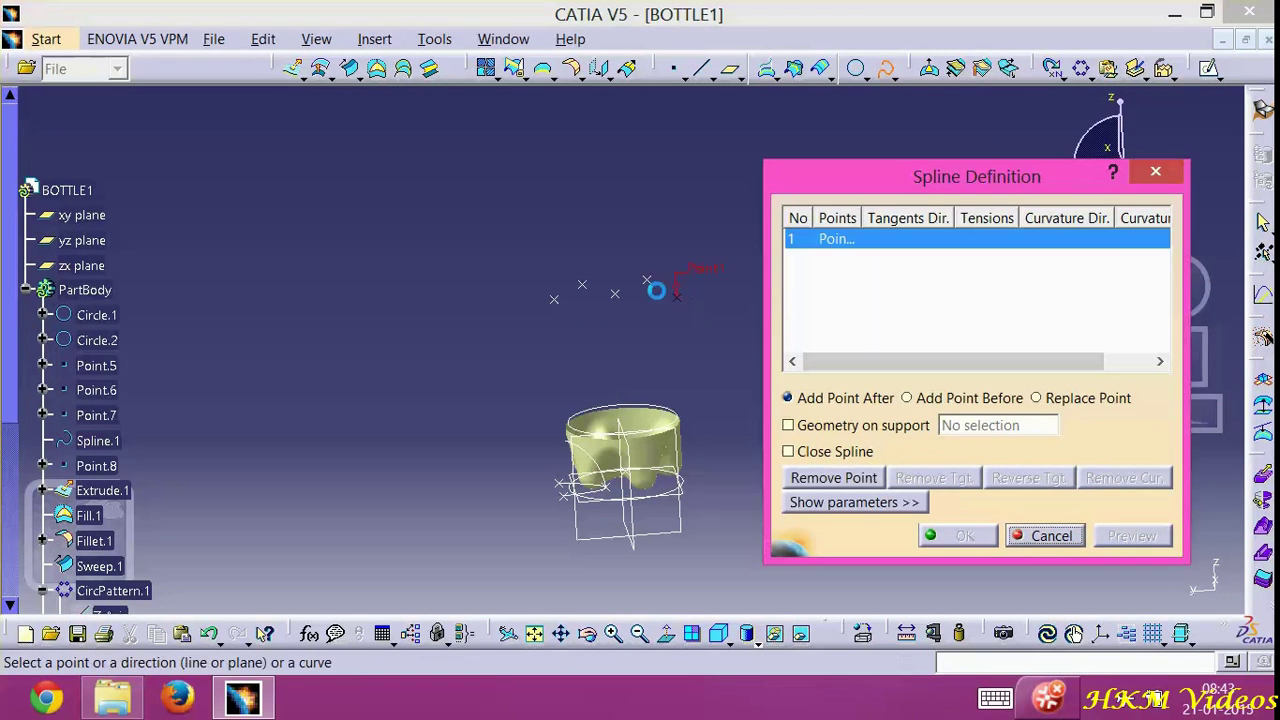
pyautogui.click(677, 297)
pyautogui.click(615, 294)
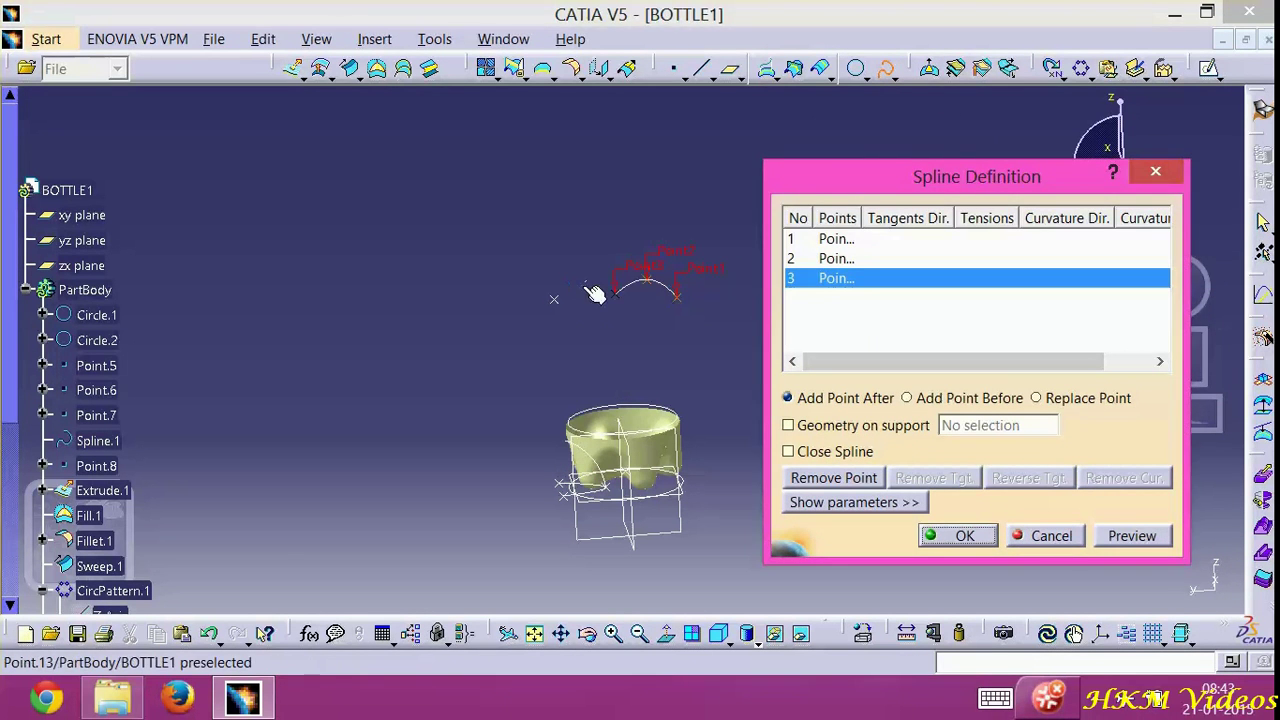
pyautogui.click(582, 285)
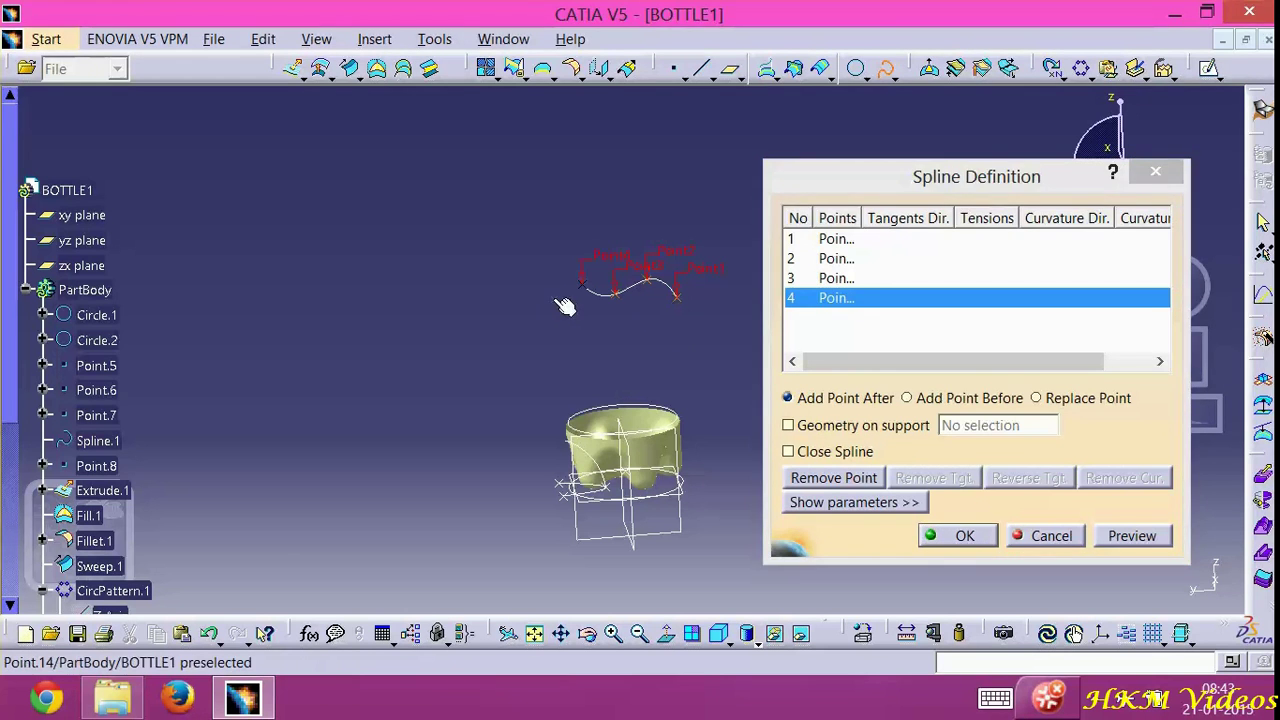
pyautogui.click(555, 299)
pyautogui.click(980, 535)
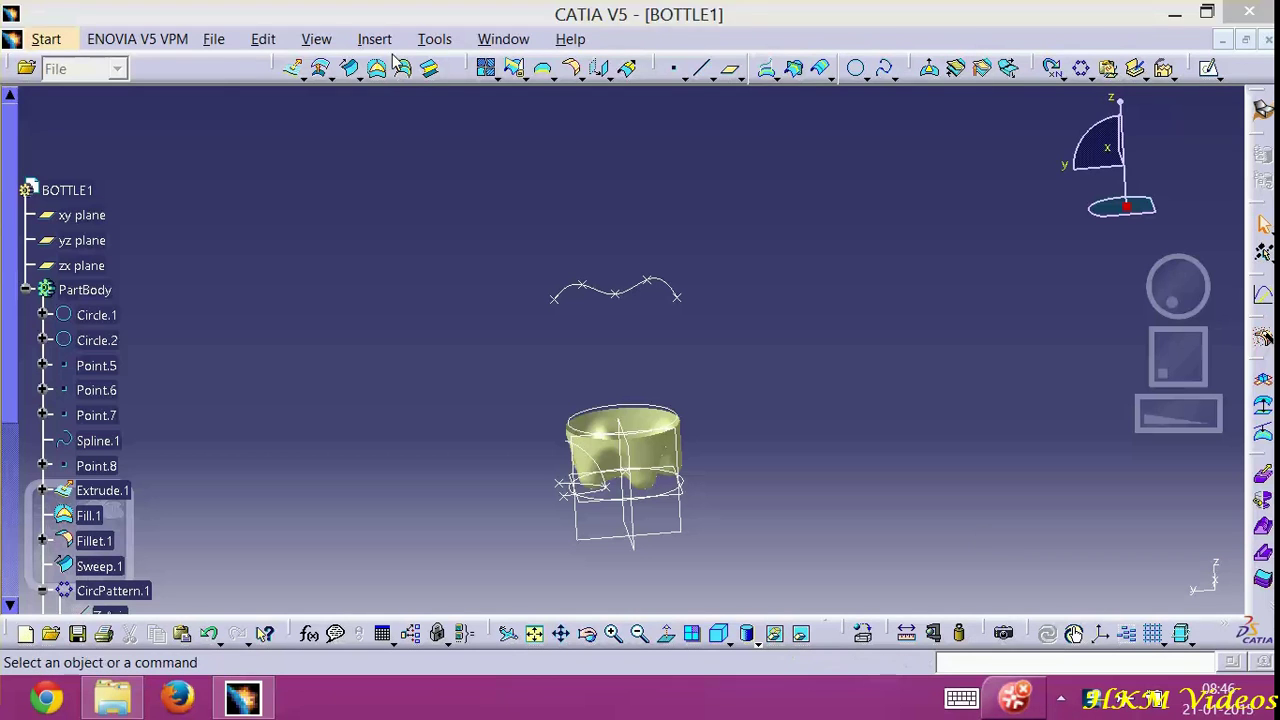
# Undock the Surfaces, Operations and Wireframe toolbars and float them over the empty area above the model
pyautogui.moveTo(284, 67); pyautogui.dragTo(300, 140)
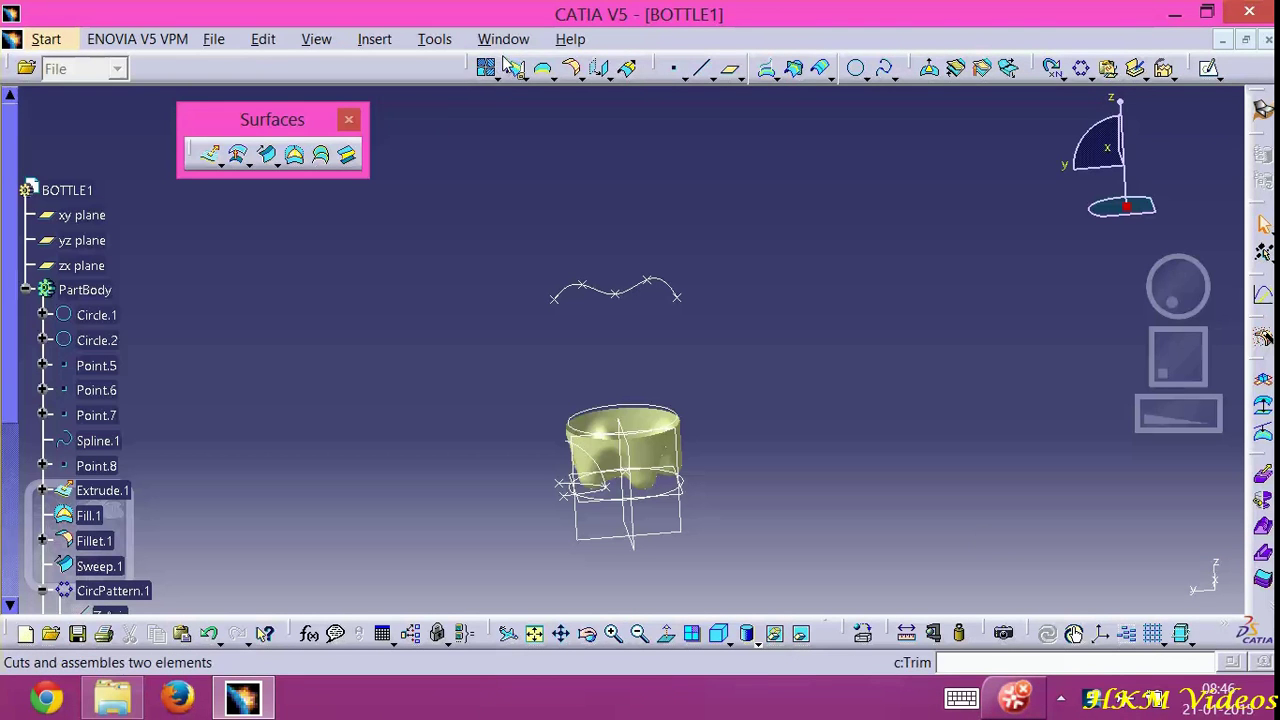
pyautogui.moveTo(486, 72); pyautogui.dragTo(452, 140)
pyautogui.moveTo(658, 68); pyautogui.dragTo(669, 134)
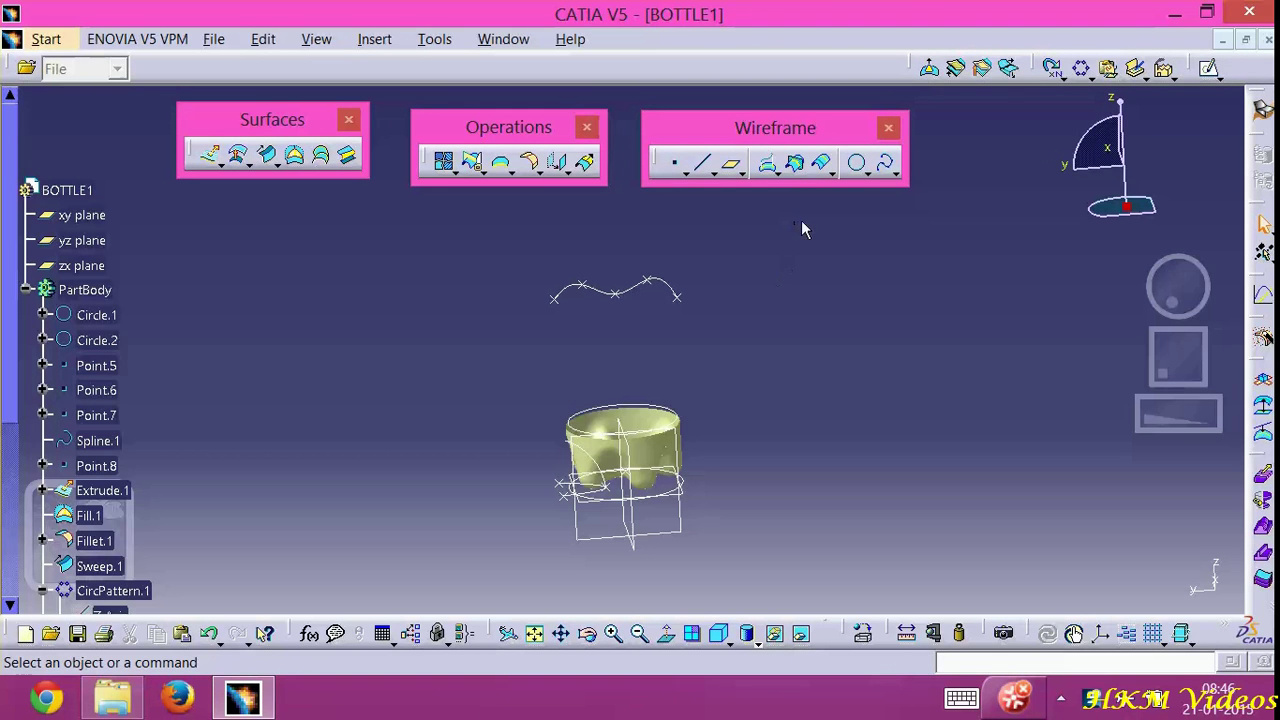
# Combine the circle at the base's rim with the new spline into one curve, using the Normal combine type
pyautogui.click(831, 173)
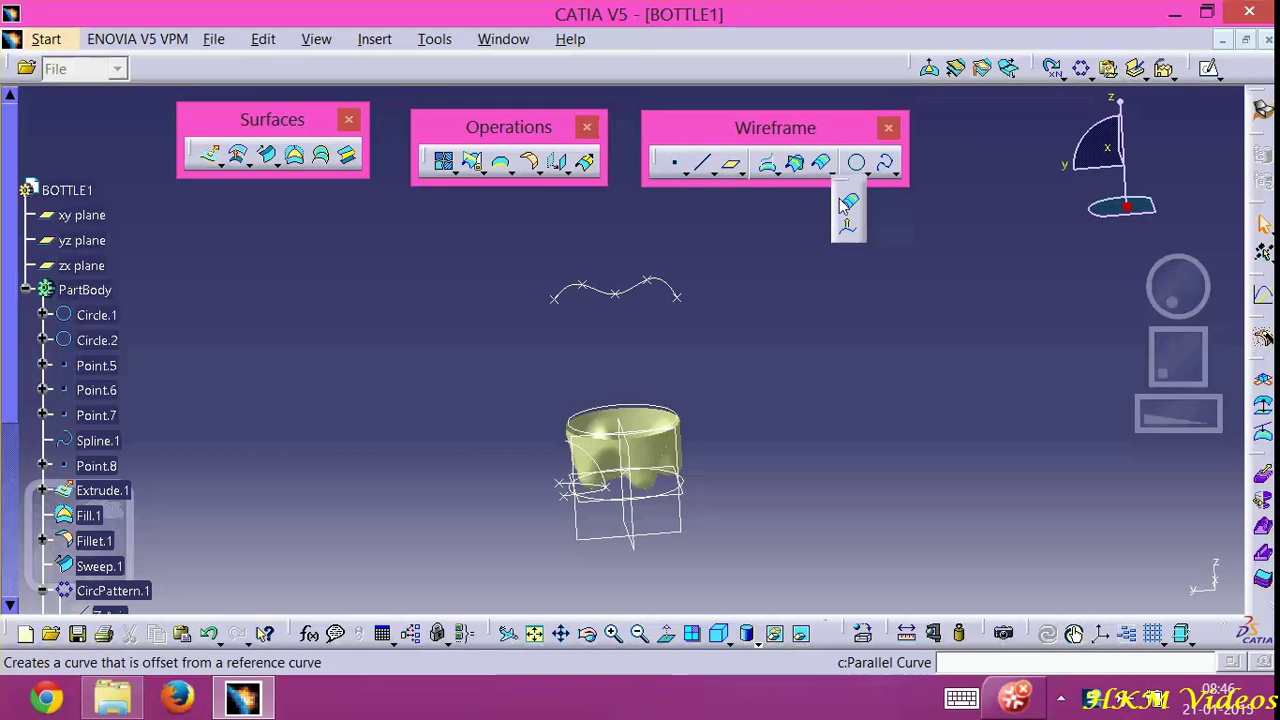
pyautogui.click(785, 176)
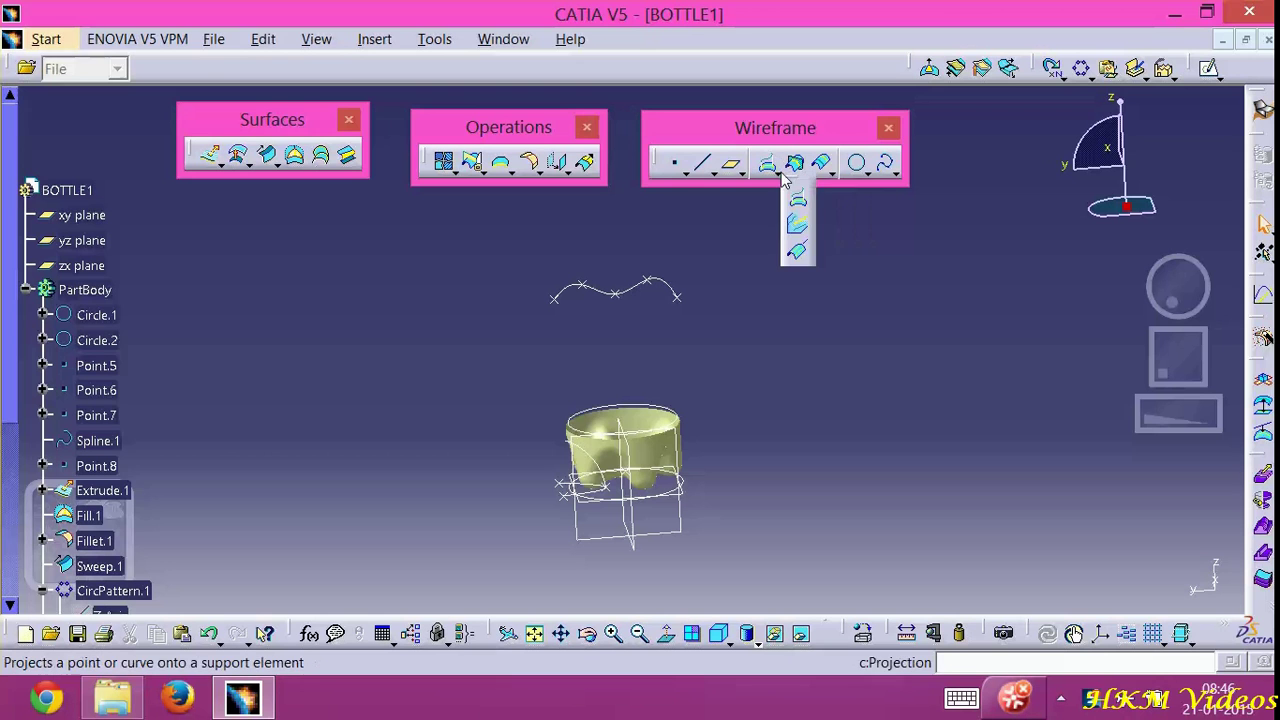
pyautogui.click(796, 227)
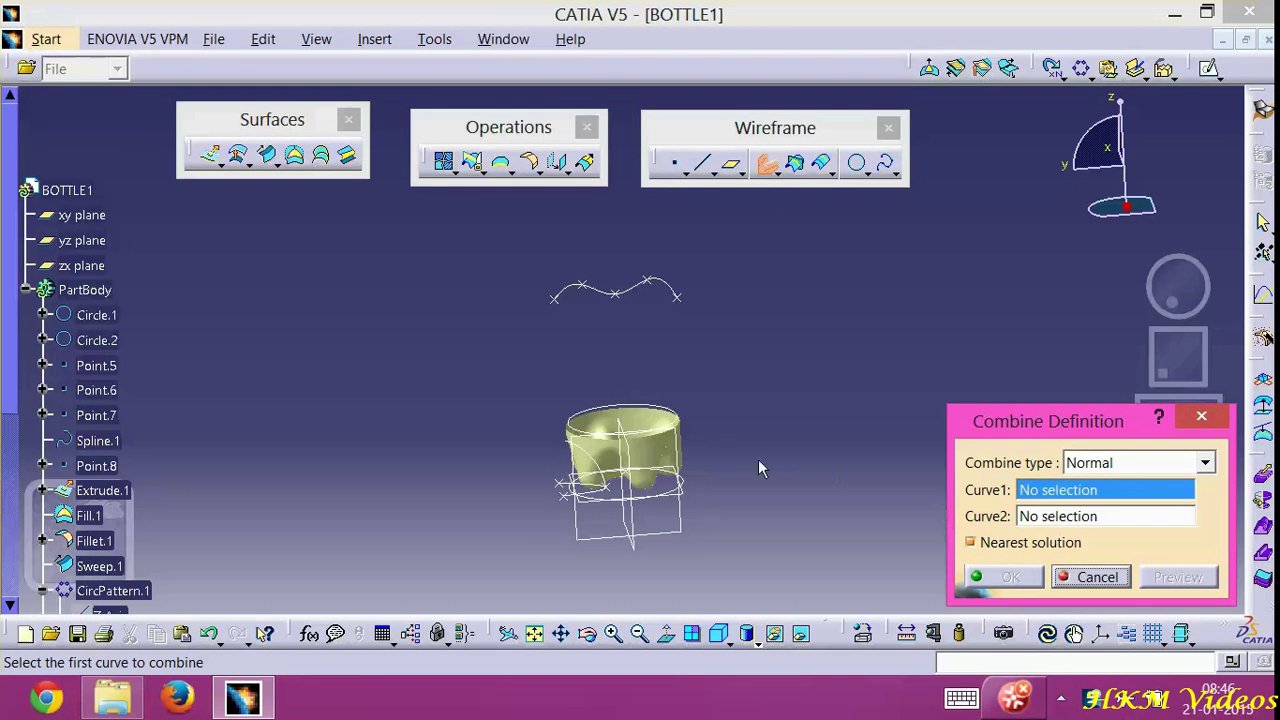
pyautogui.click(676, 421)
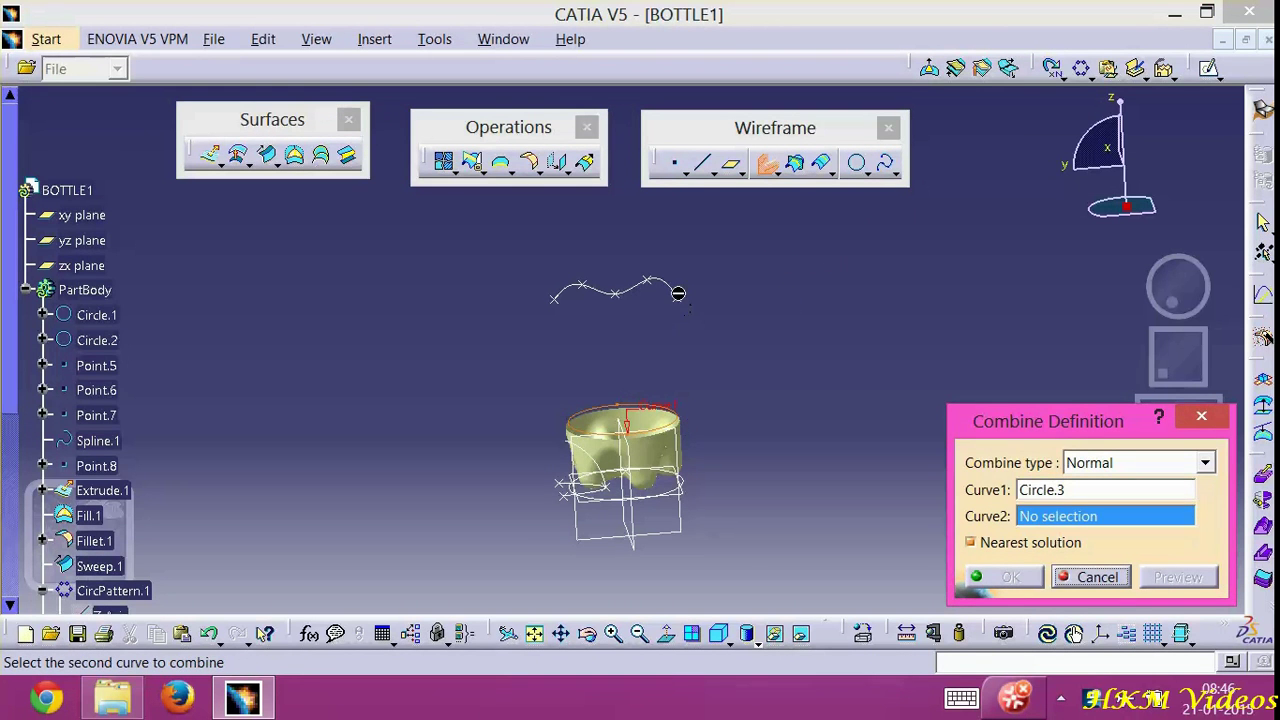
pyautogui.click(678, 293)
pyautogui.click(1008, 577)
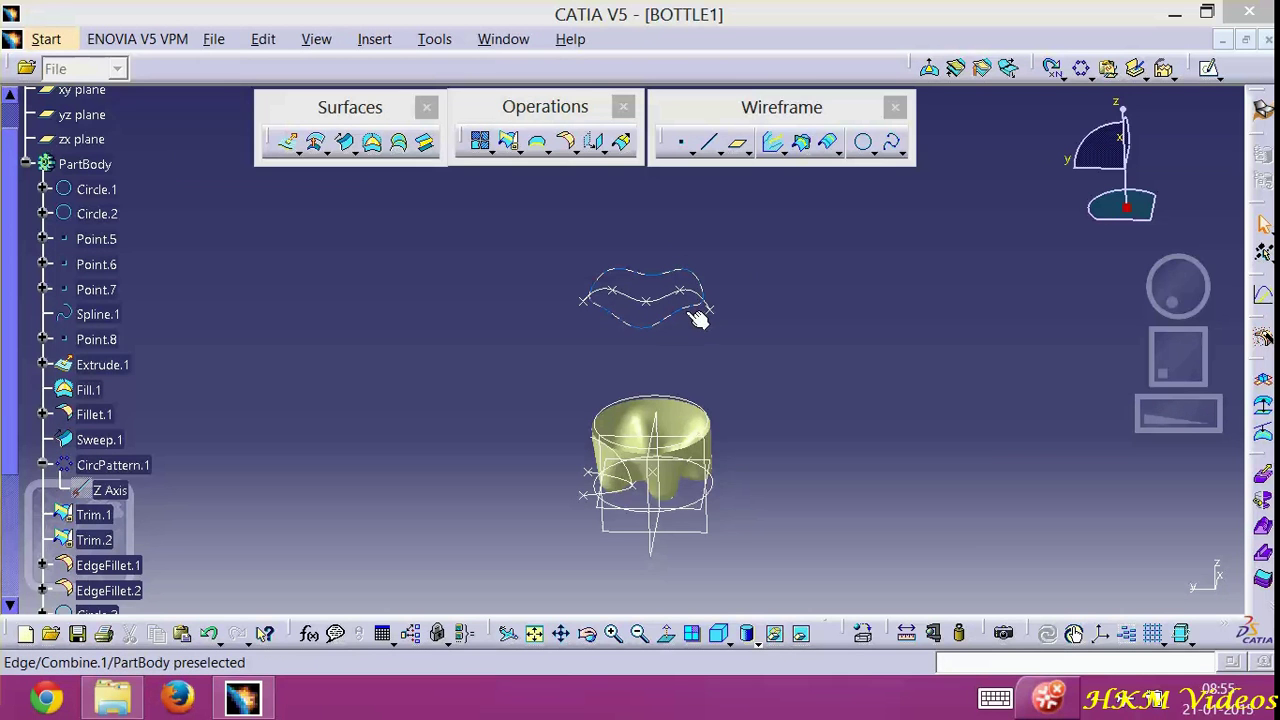
# Create a point on the combined curve at its middle point
pyautogui.click(698, 318)
pyautogui.click(681, 142)
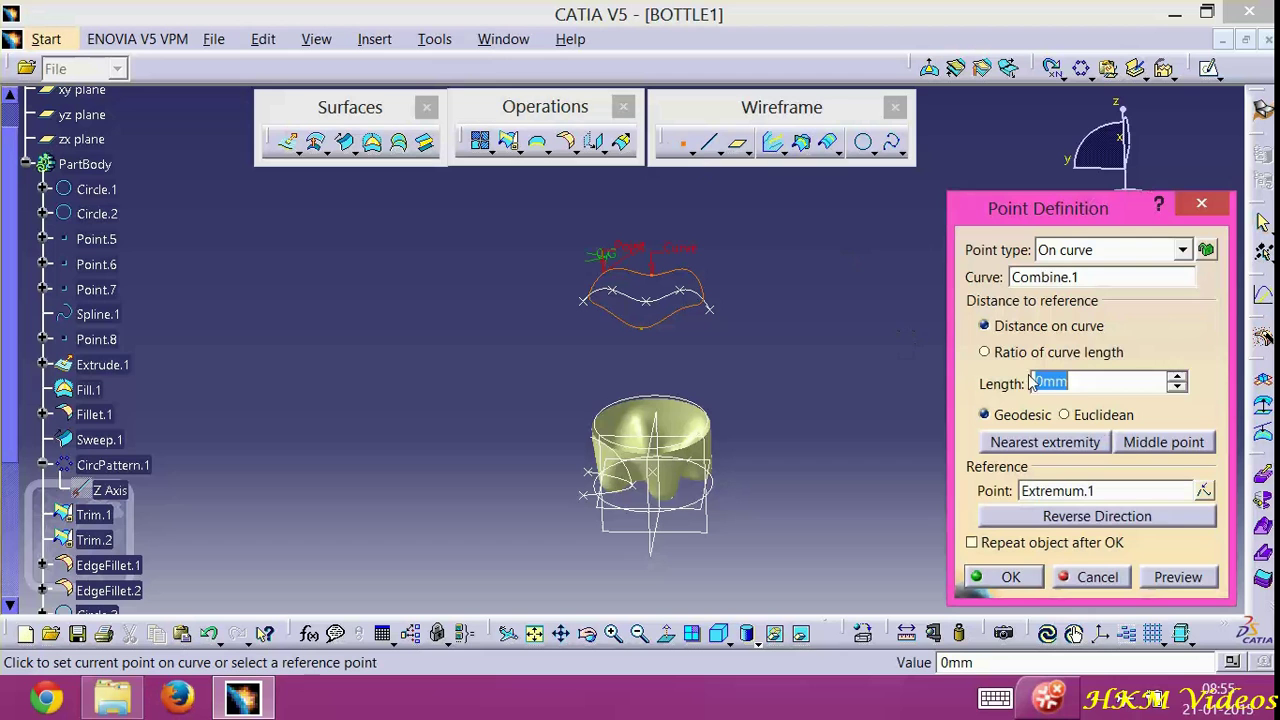
pyautogui.click(1135, 441)
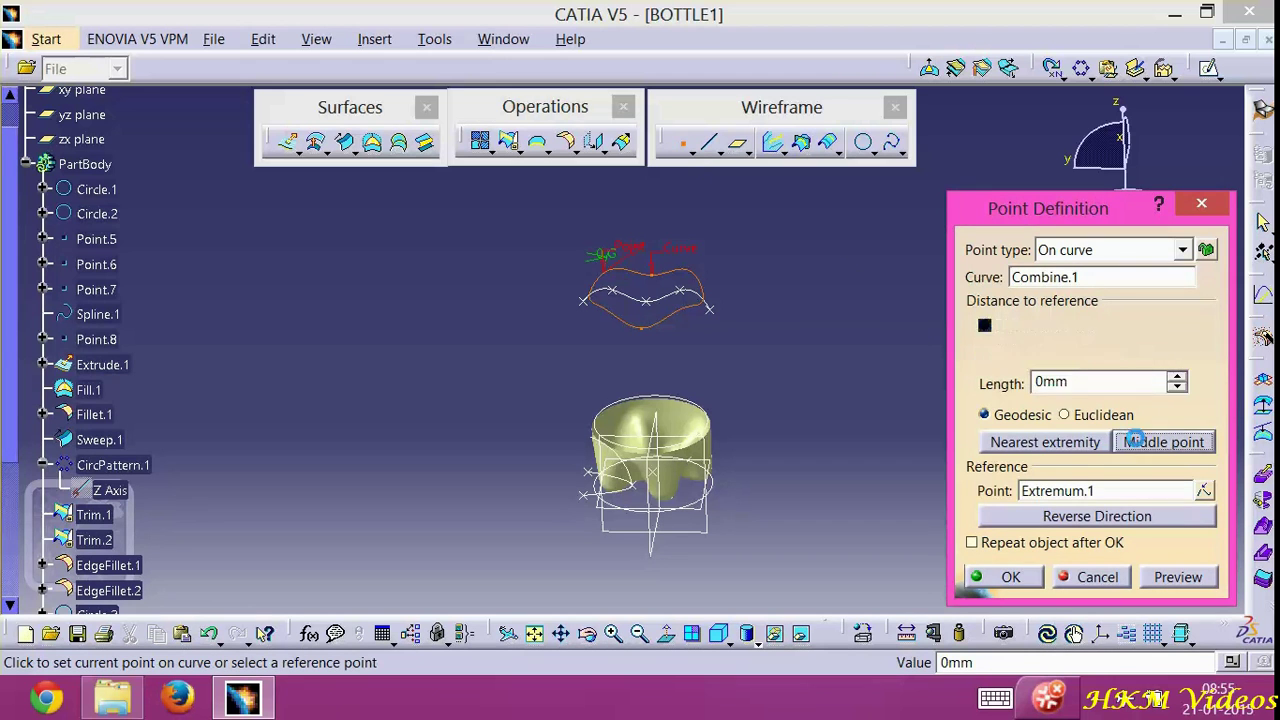
pyautogui.click(1011, 577)
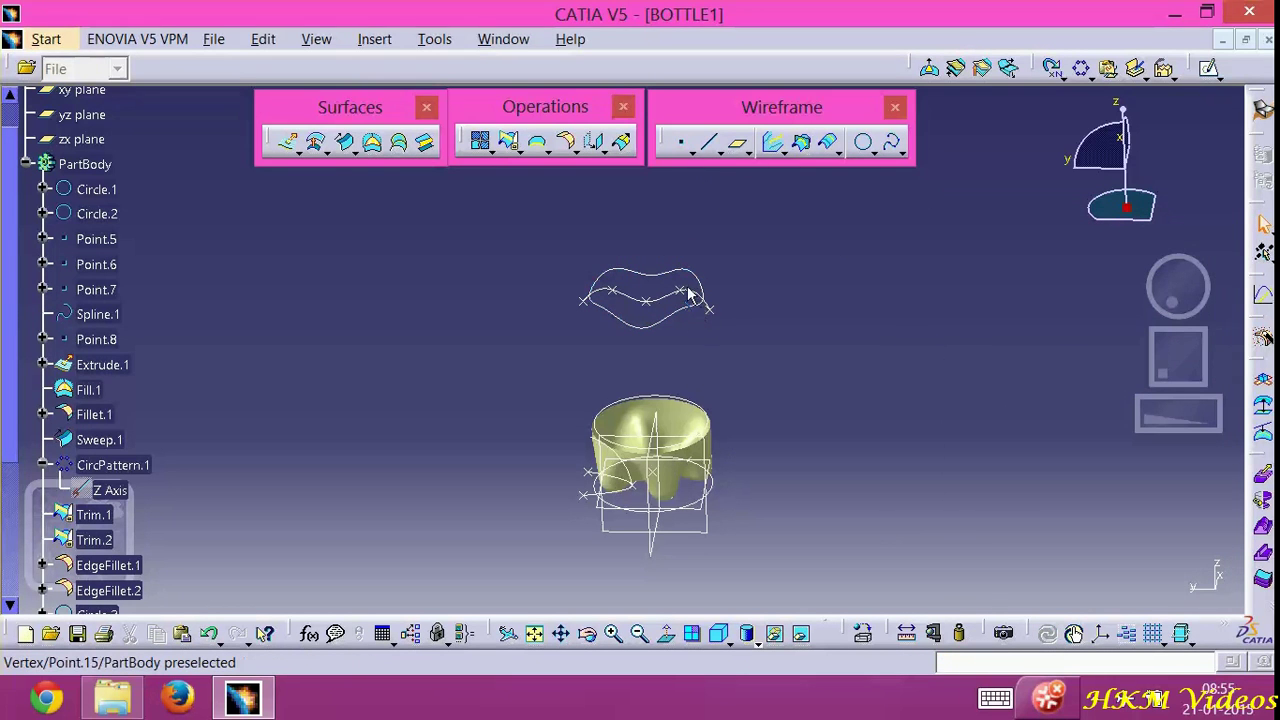
# Create a plane normal to the combined curve through the new point on it
pyautogui.click(737, 142)
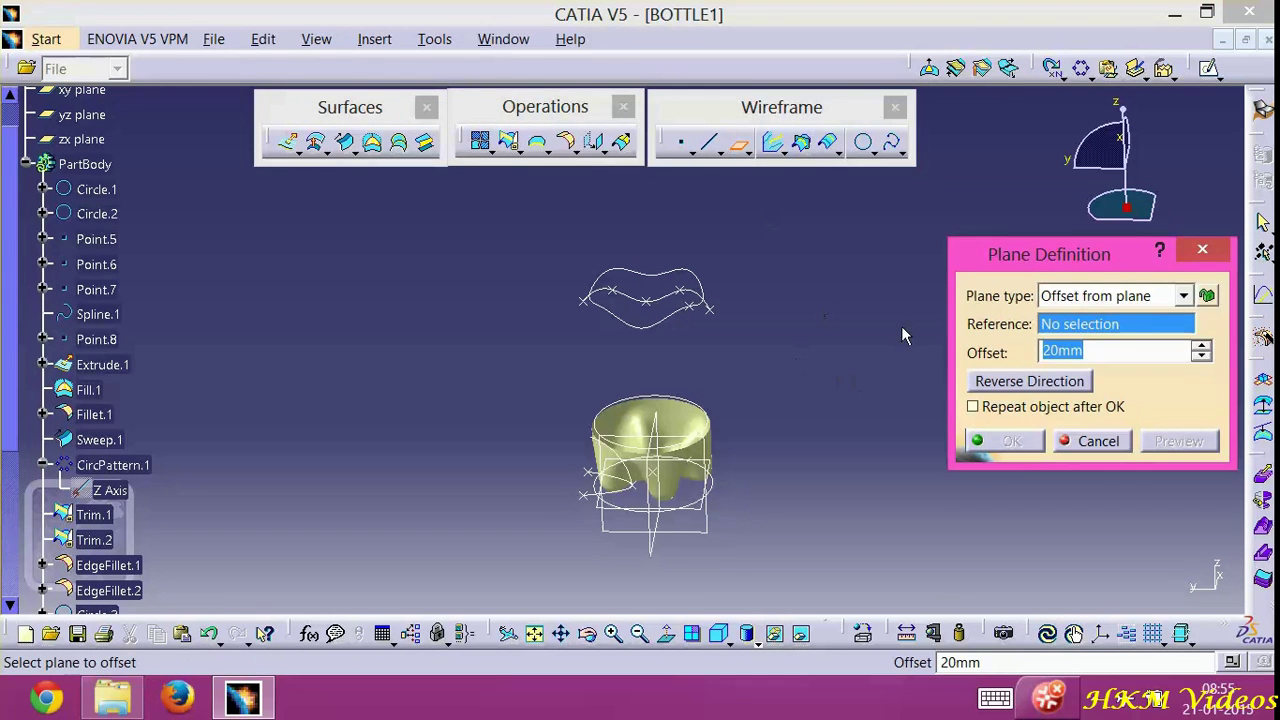
pyautogui.click(648, 326)
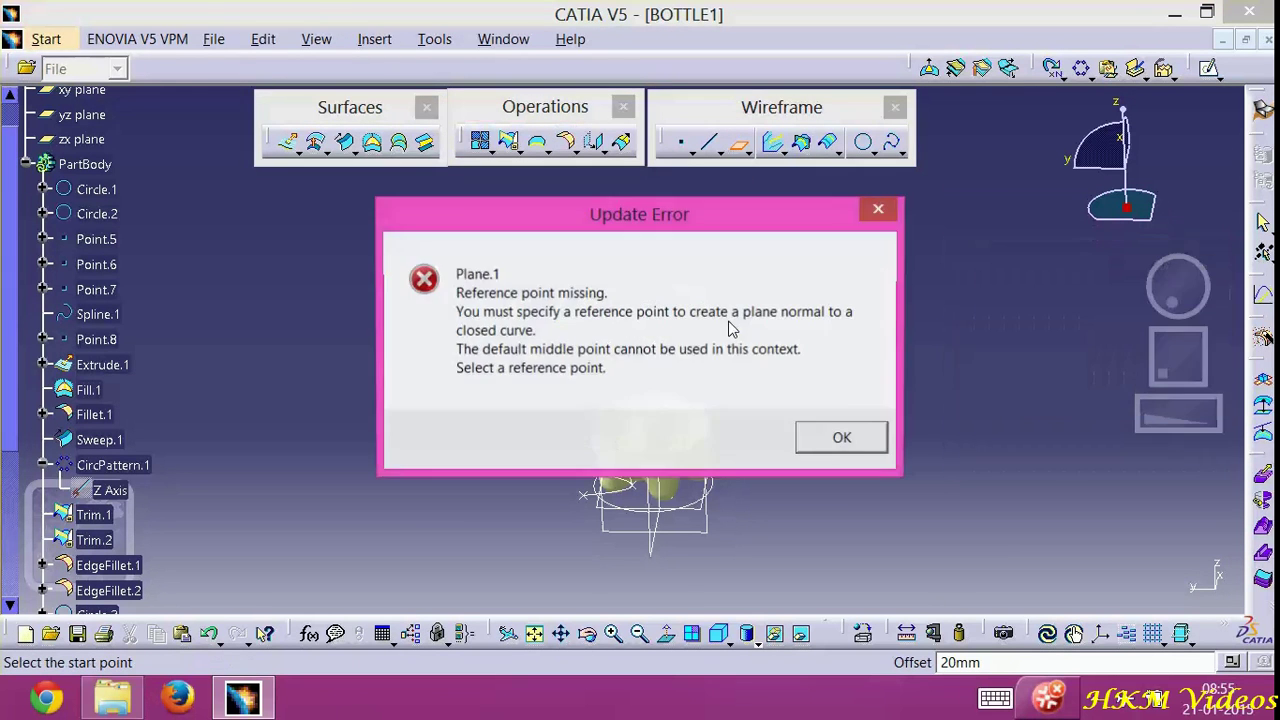
pyautogui.click(843, 437)
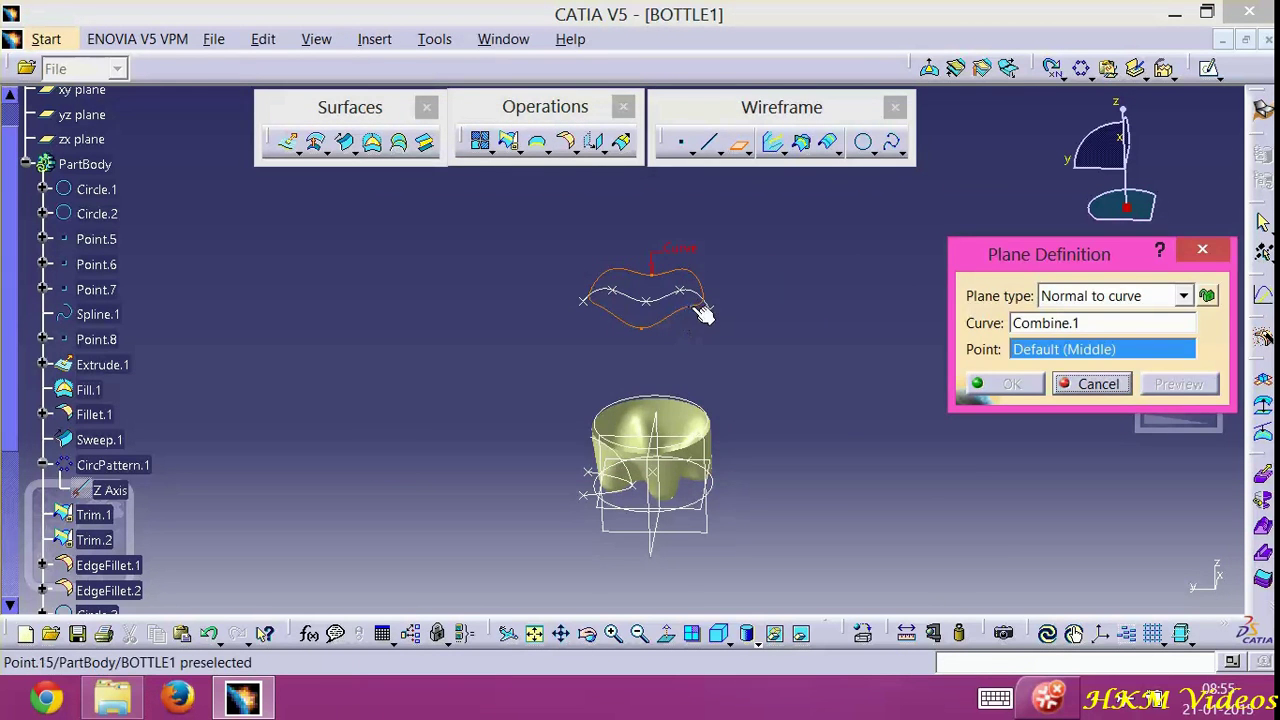
pyautogui.click(690, 306)
pyautogui.click(1012, 384)
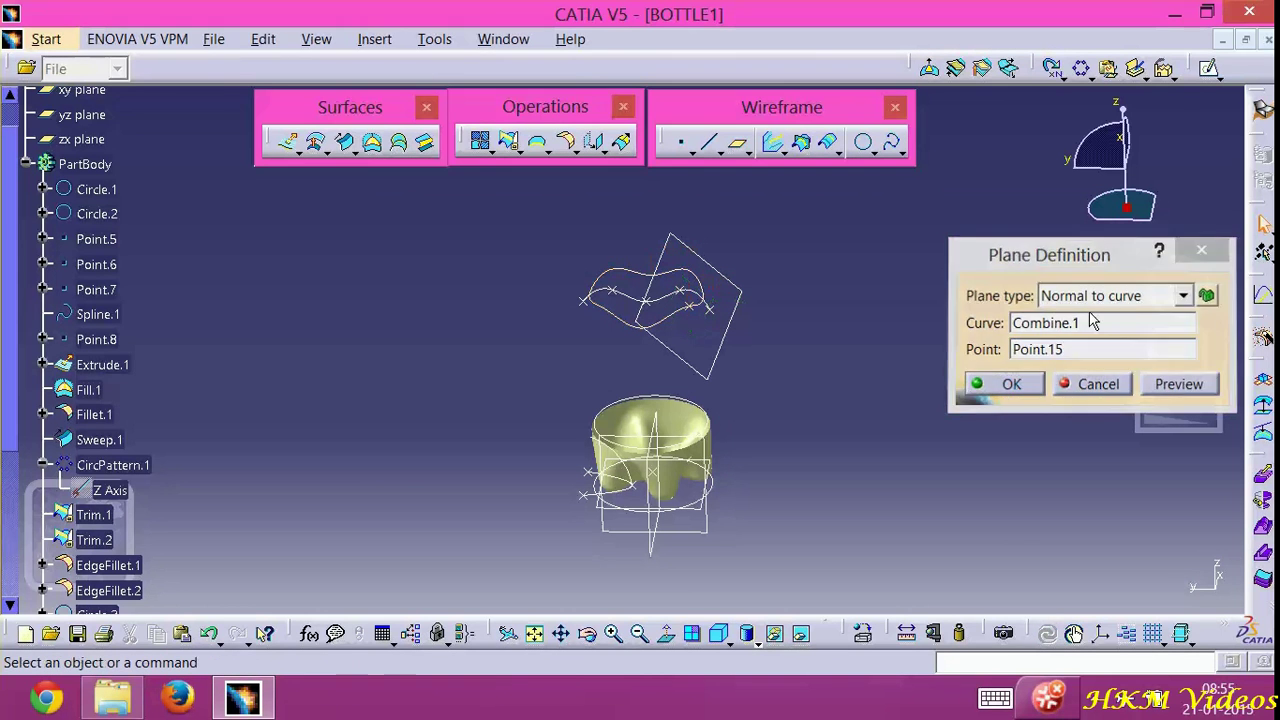
# Start a sketch on the plane normal to the curve and draw a circle about 71 mm in diameter beside the plane outline
pyautogui.click(1210, 68)
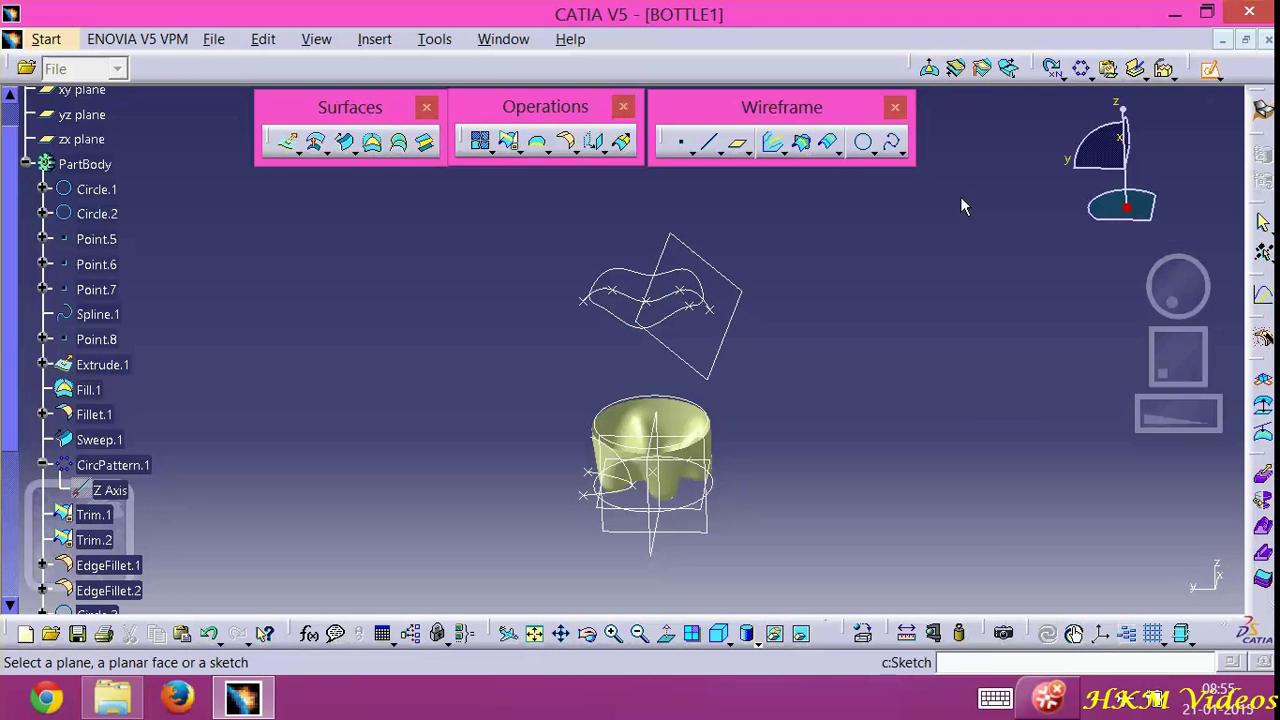
pyautogui.click(741, 295)
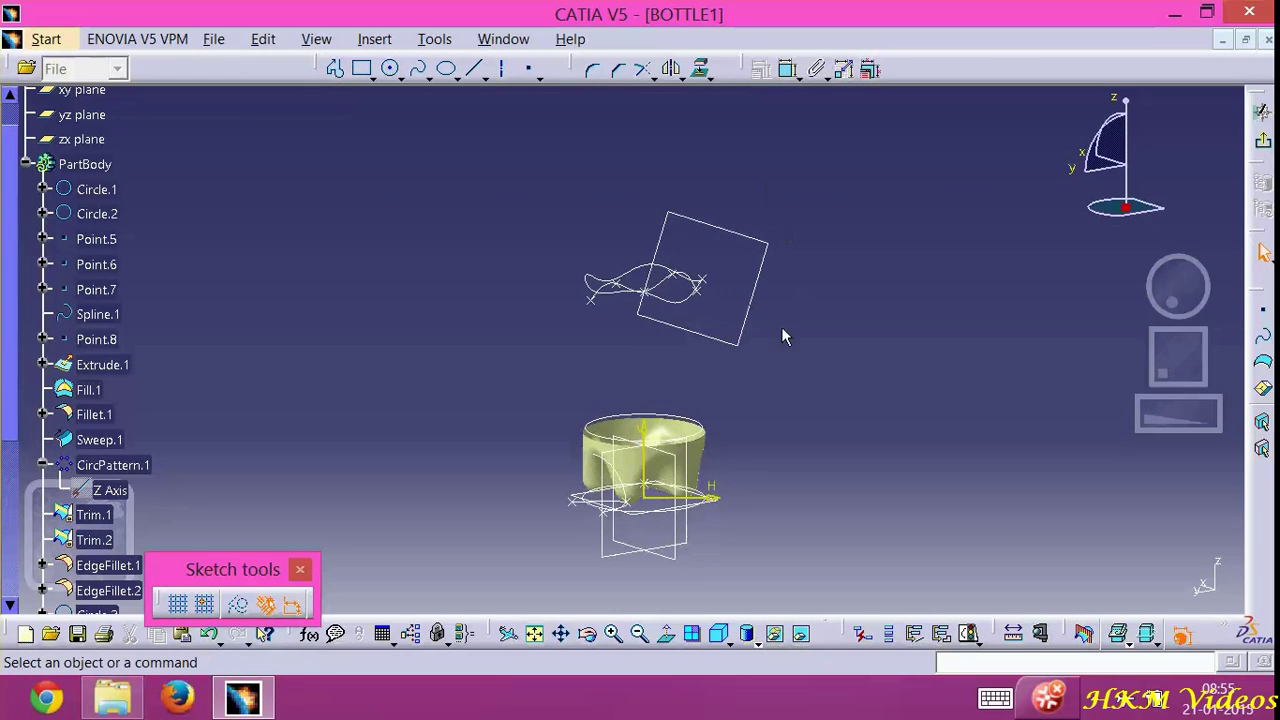
pyautogui.click(612, 633)
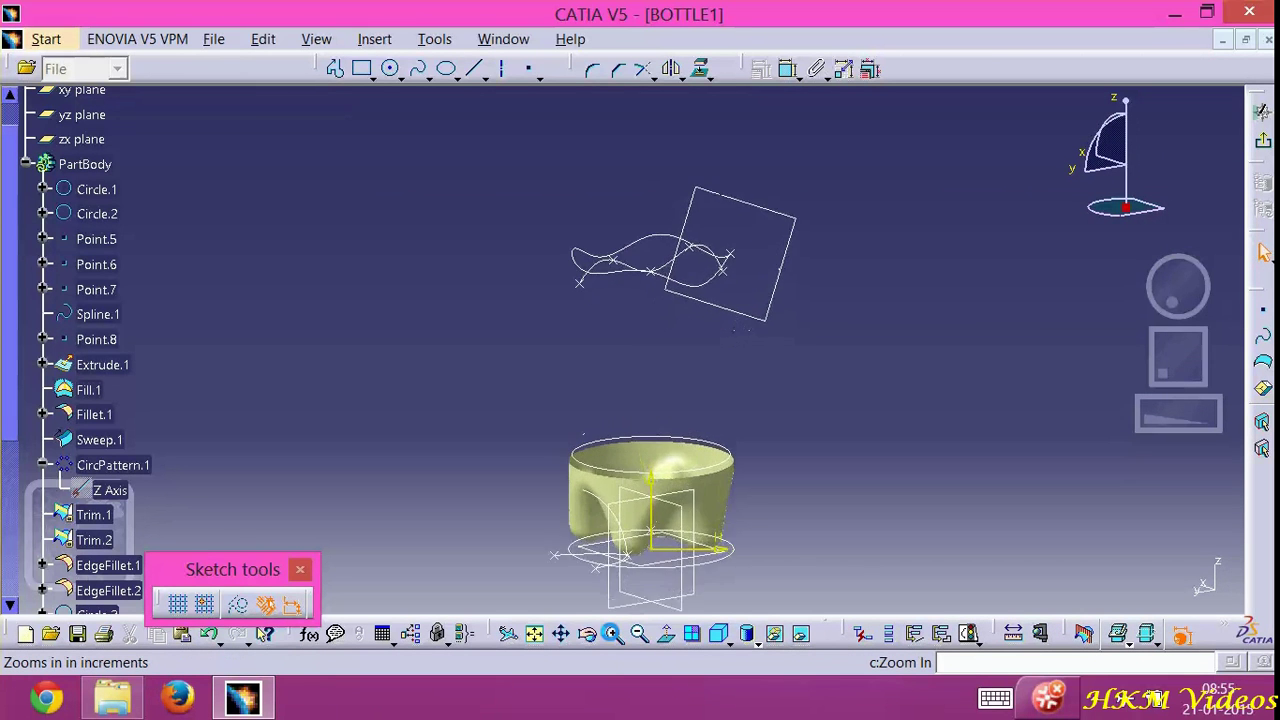
pyautogui.moveTo(870, 250); pyautogui.dragTo(797, 382, button='middle')
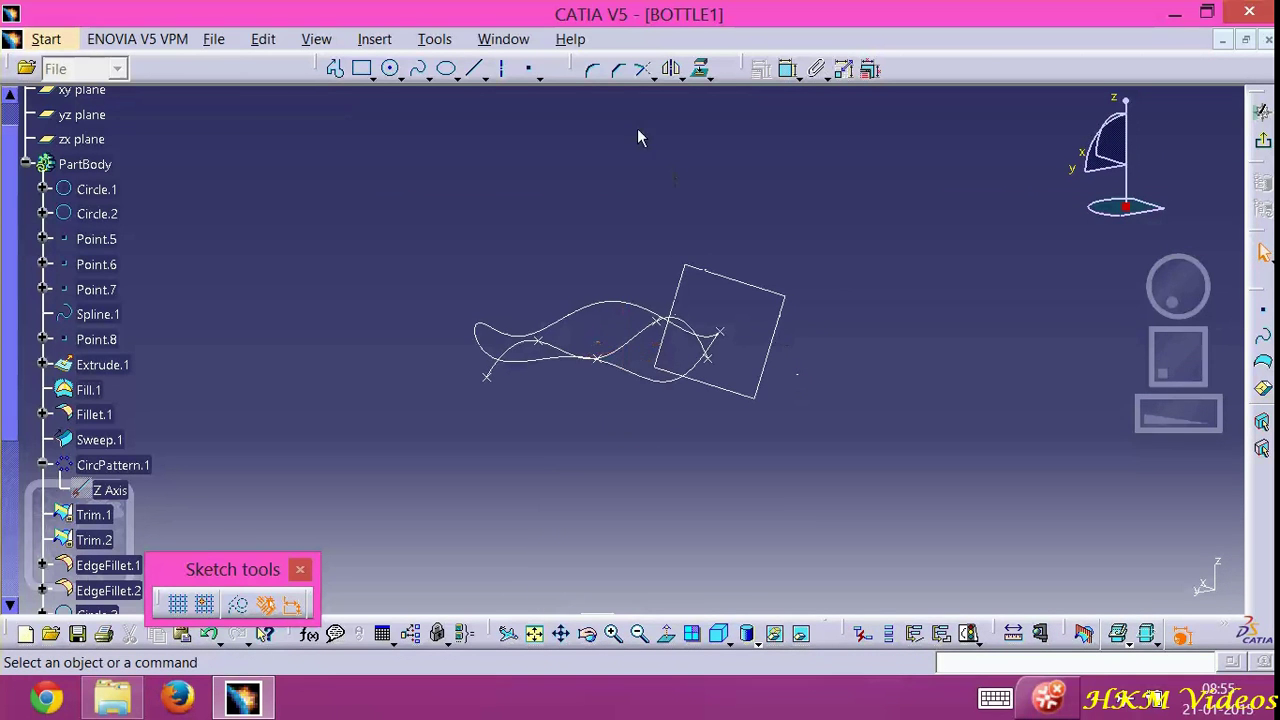
pyautogui.click(390, 68)
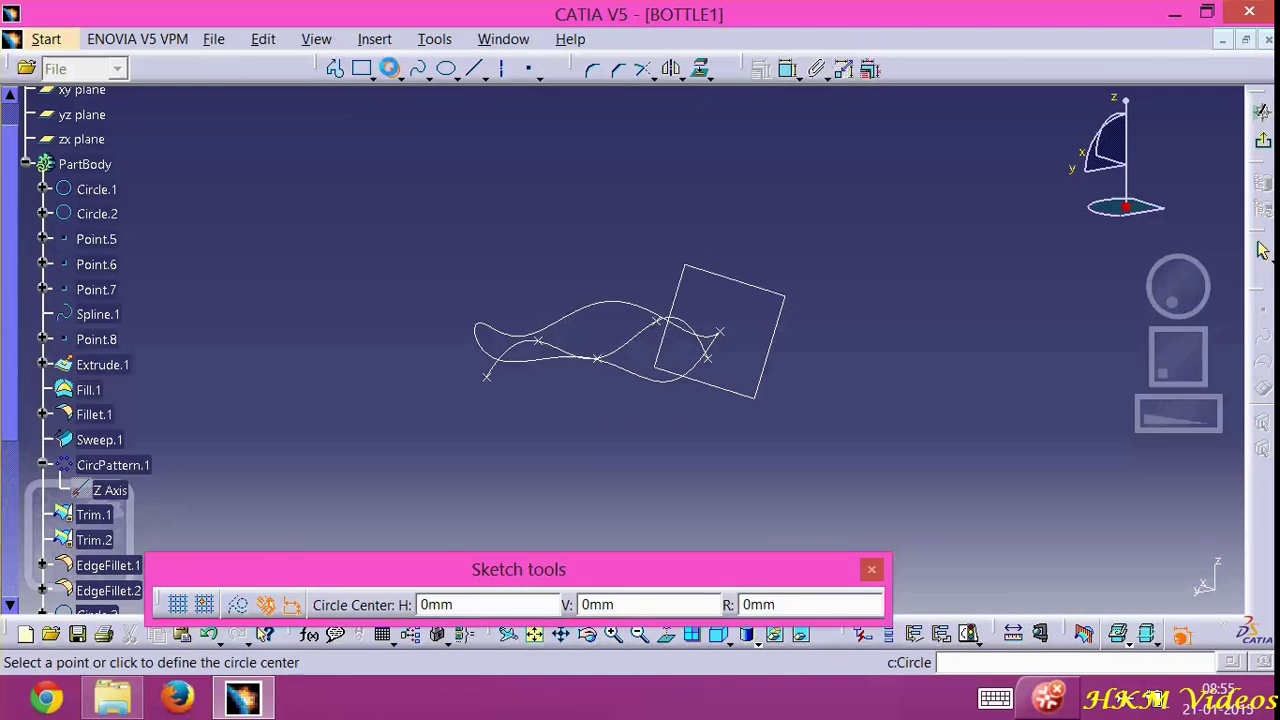
pyautogui.click(851, 256)
pyautogui.click(905, 293)
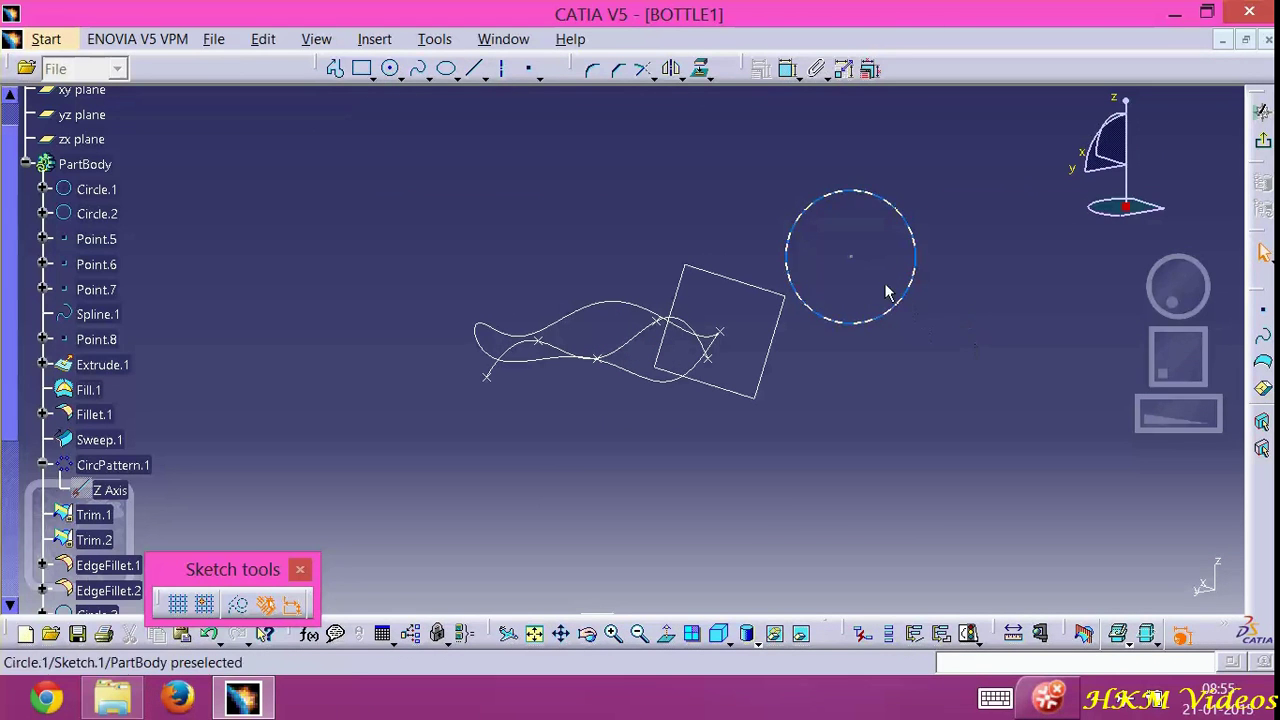
# Constrain the sketched circle's centre to be coincident with the point on the combined curve
pyautogui.click(856, 262)
pyautogui.click(851, 257)
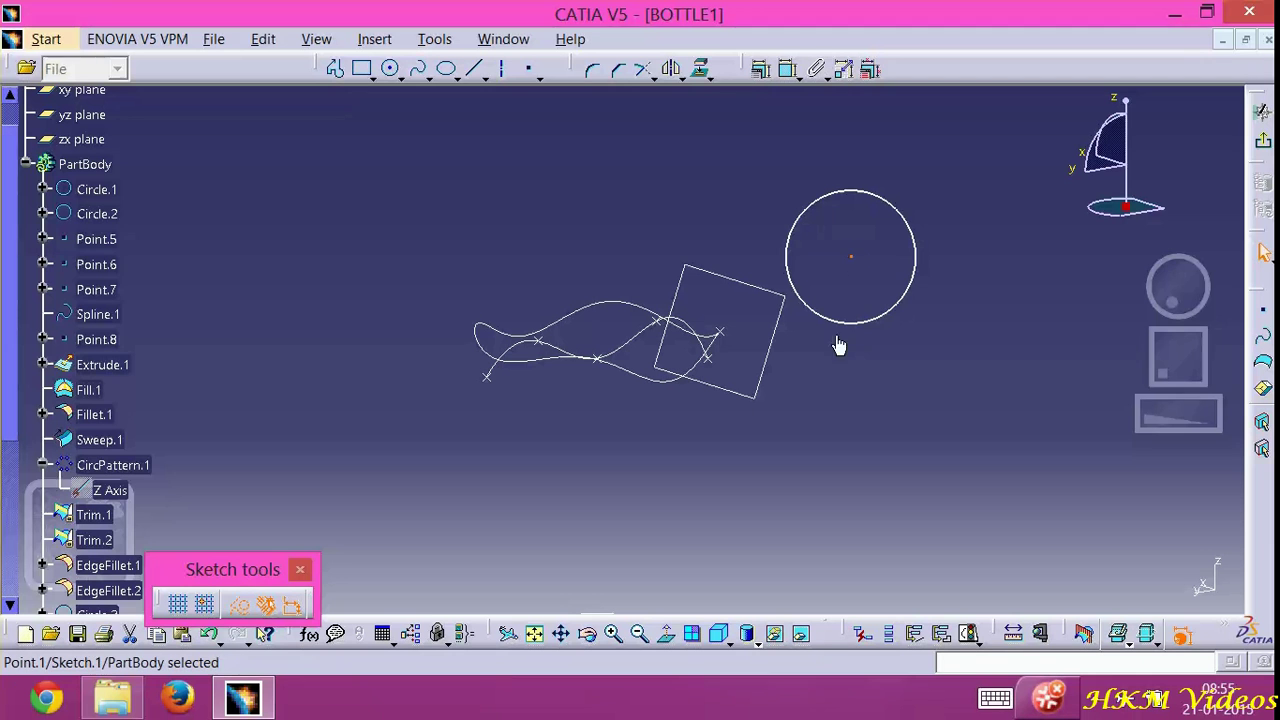
pyautogui.keyDown('ctrl'); pyautogui.click(722, 334); pyautogui.keyUp('ctrl')
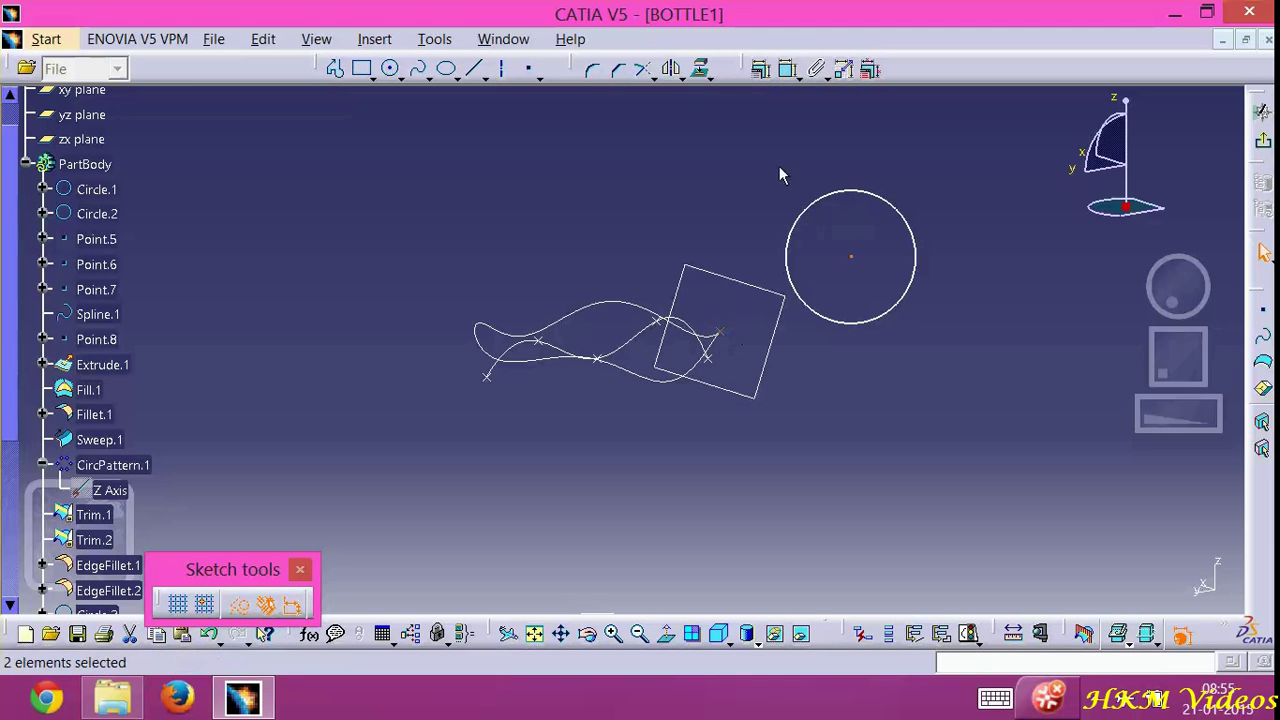
pyautogui.click(762, 70)
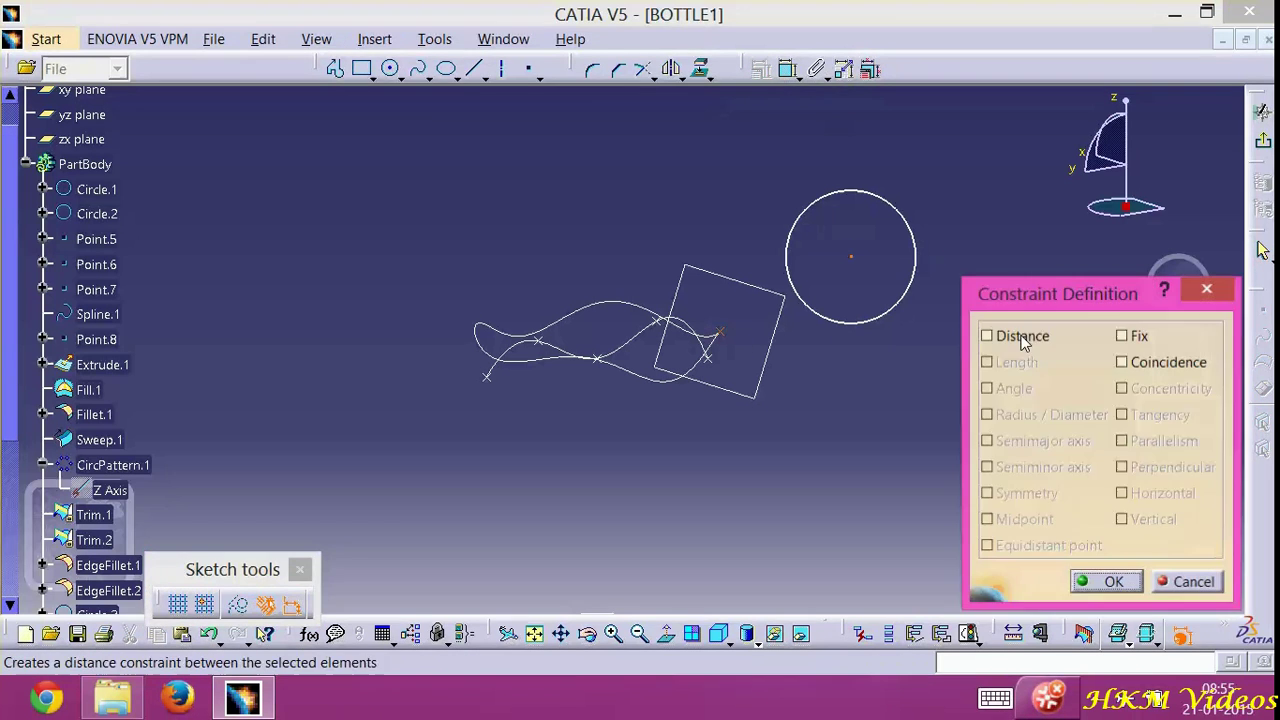
pyautogui.click(1121, 363)
pyautogui.click(1108, 582)
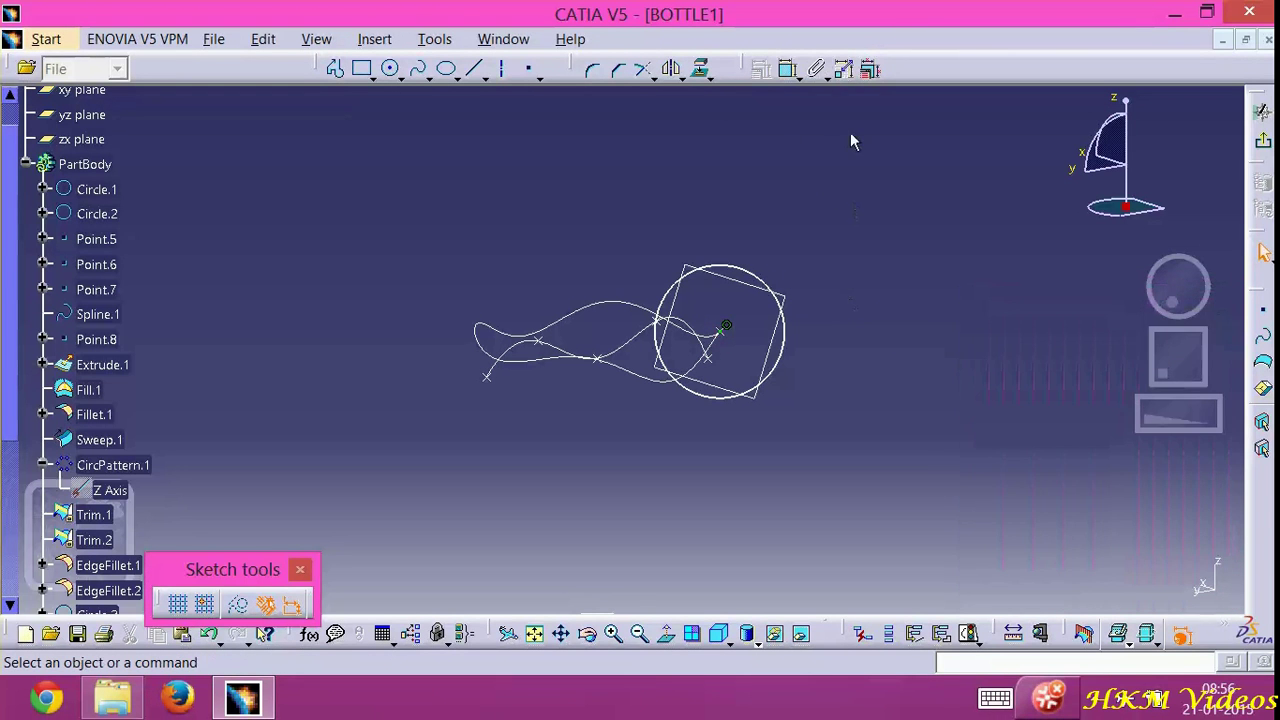
# Dimension the sketched circle's diameter, set it to 14 mm, and exit the sketch
pyautogui.click(788, 70)
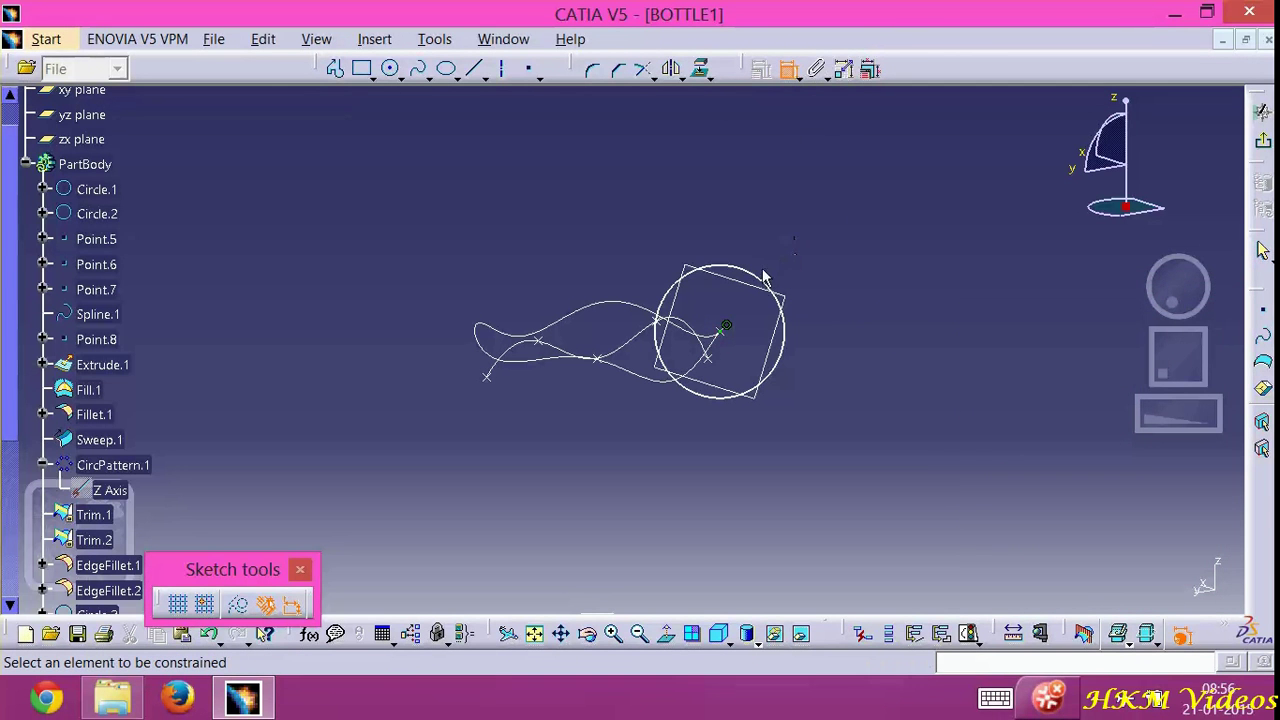
pyautogui.click(980, 228)
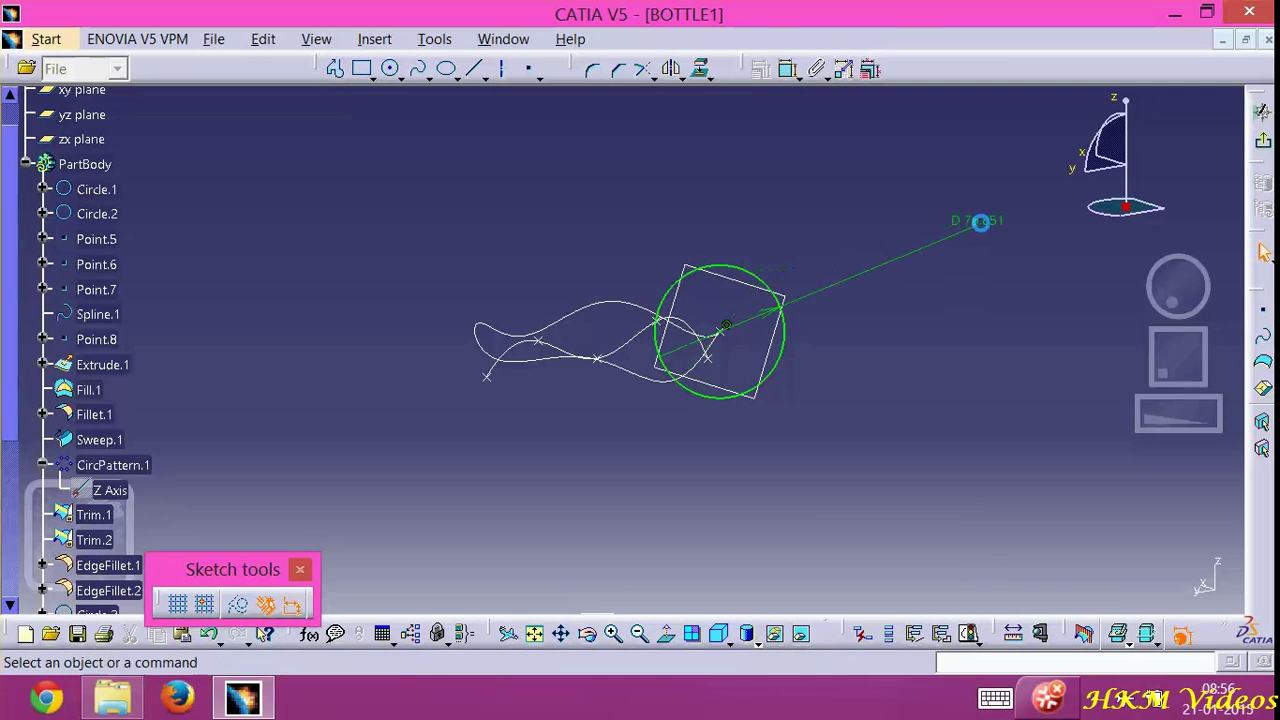
pyautogui.doubleClick(980, 228)
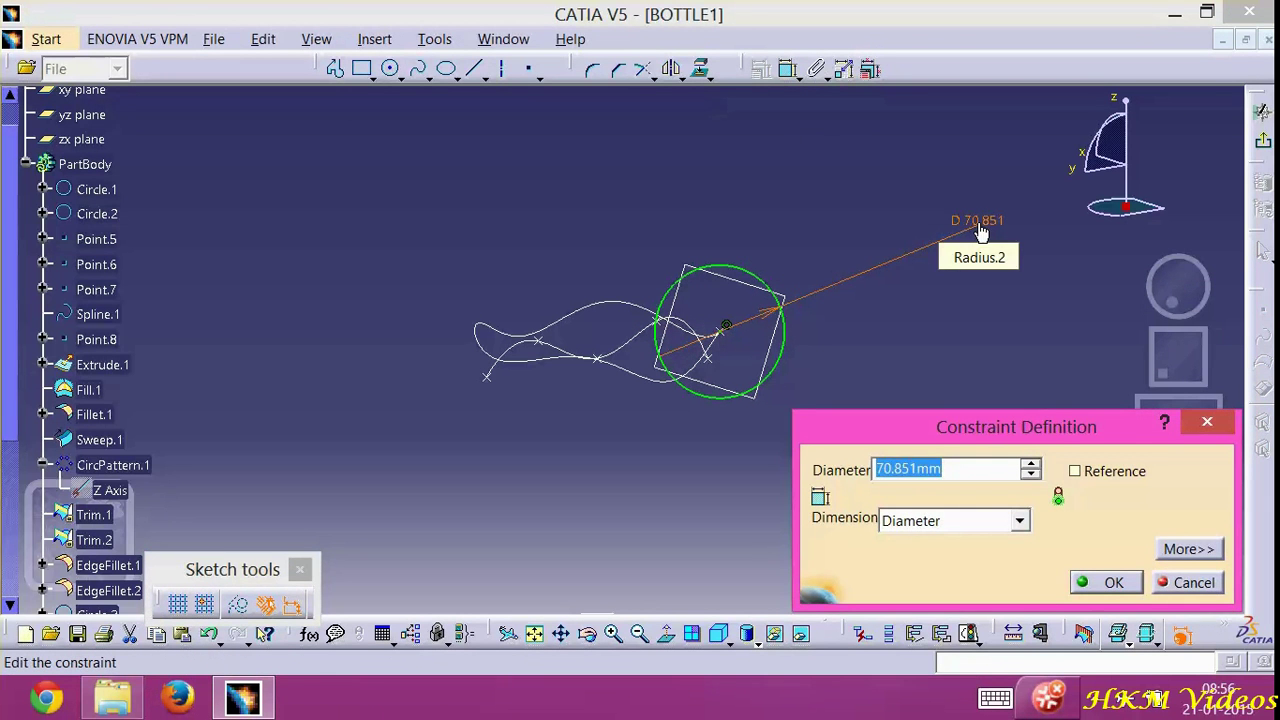
pyautogui.write('14')
pyautogui.click(1105, 582)
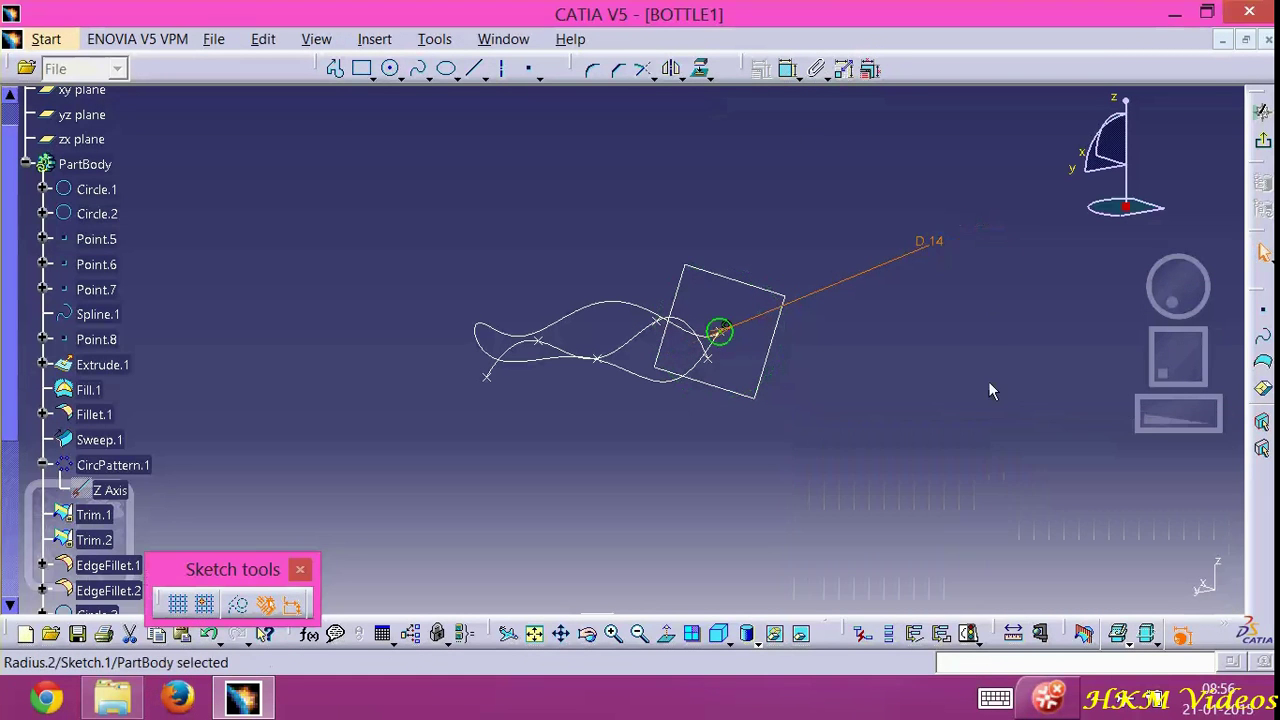
pyautogui.click(1262, 140)
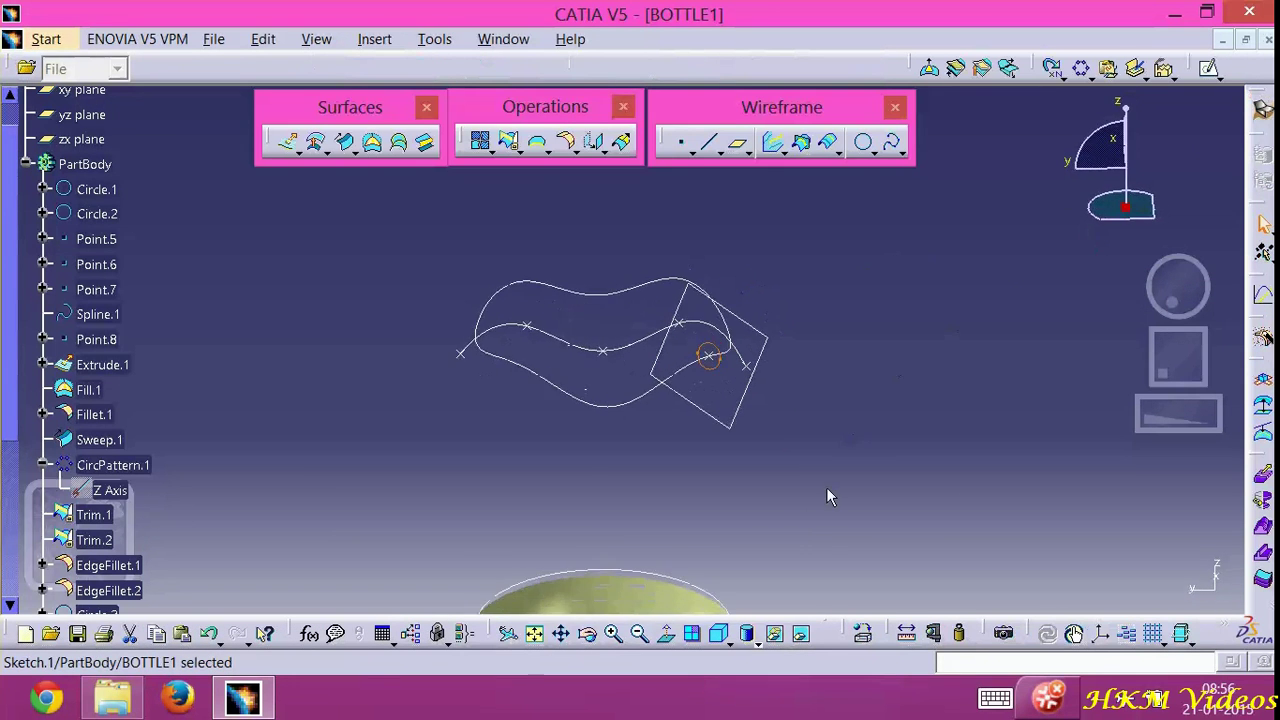
# Extrude the rim circle as a surface 190 mm along the Z component to form the bottle body
pyautogui.moveTo(826, 496); pyautogui.dragTo(931, 374, button='middle')
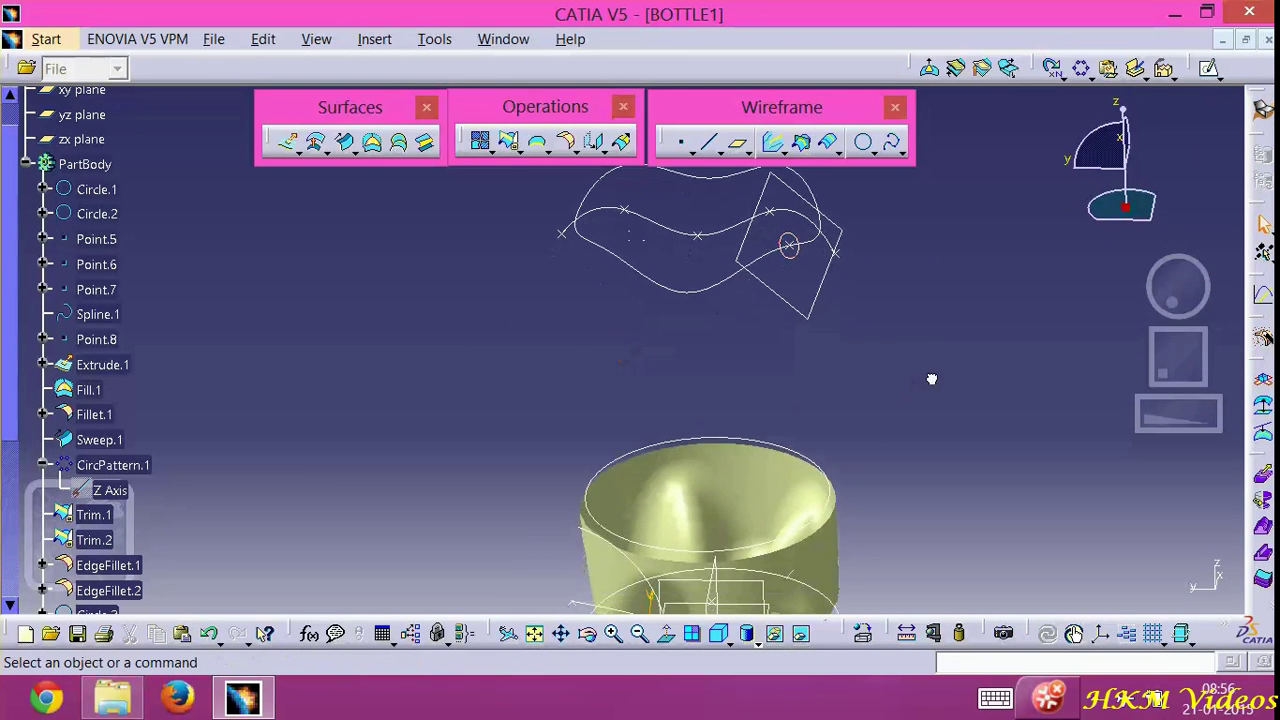
pyautogui.click(292, 148)
pyautogui.click(720, 548)
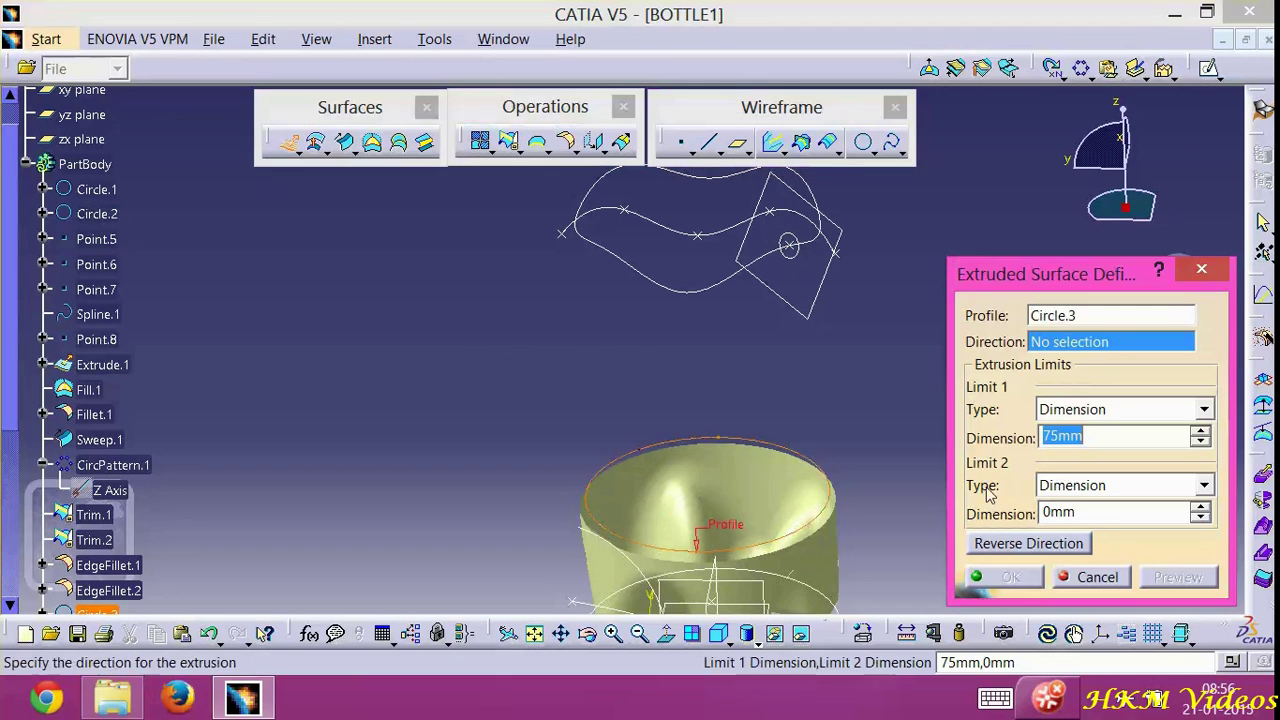
pyautogui.rightClick(1080, 345)
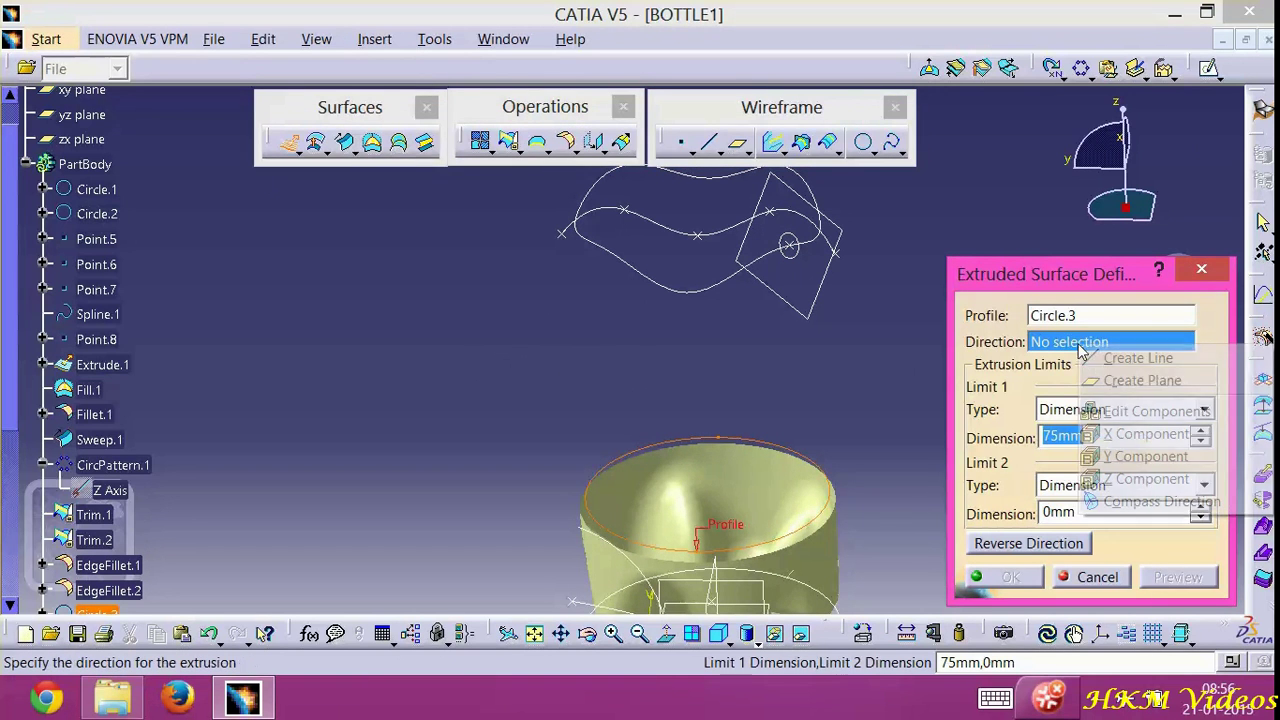
pyautogui.click(1133, 480)
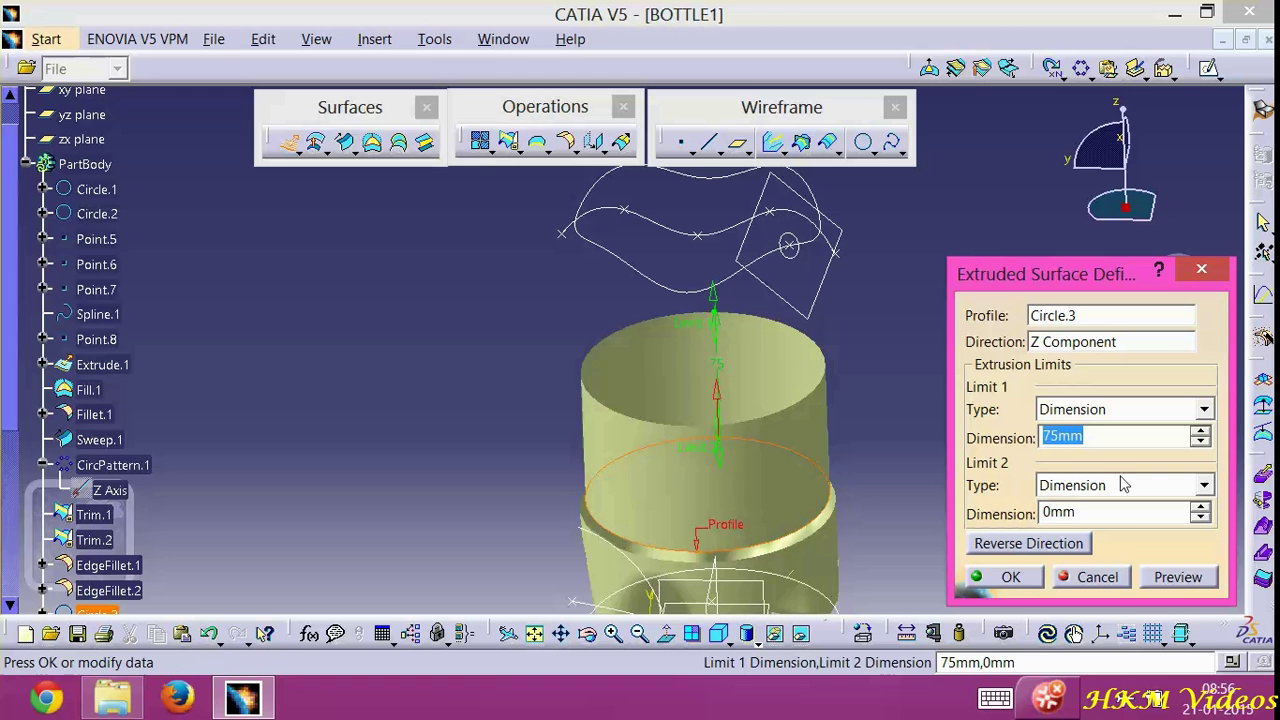
pyautogui.write('190')
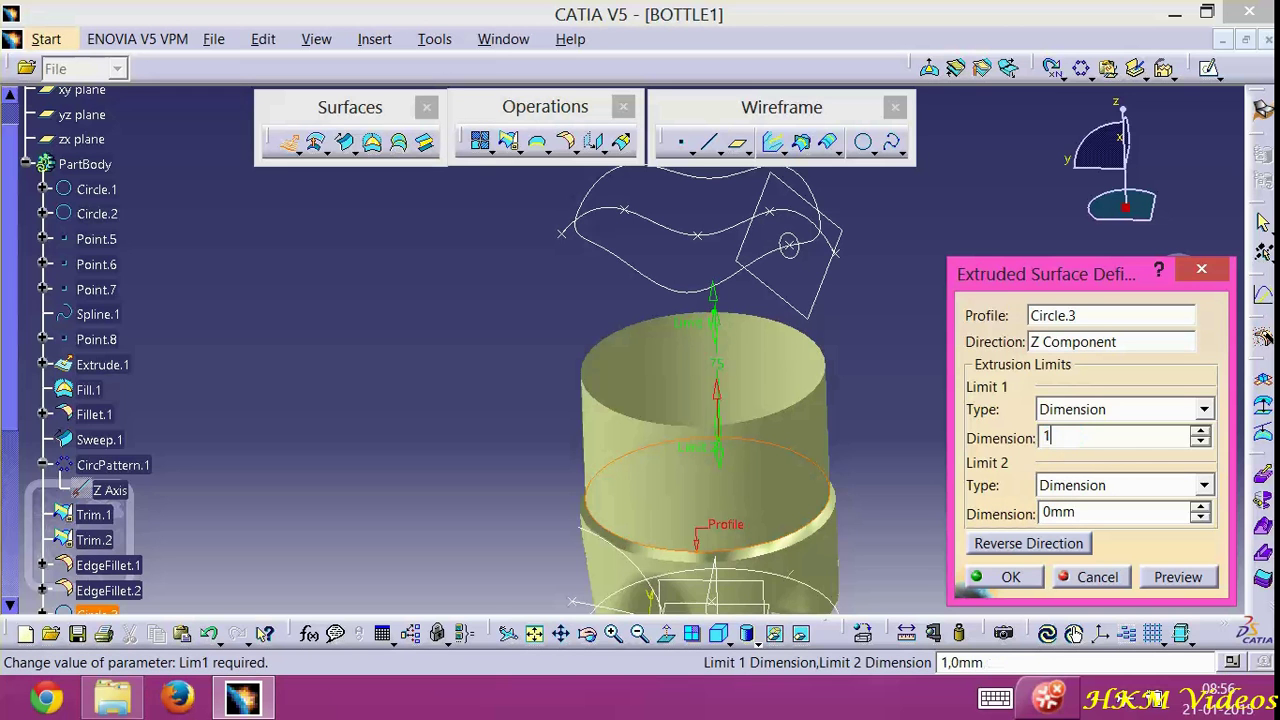
pyautogui.click(1010, 577)
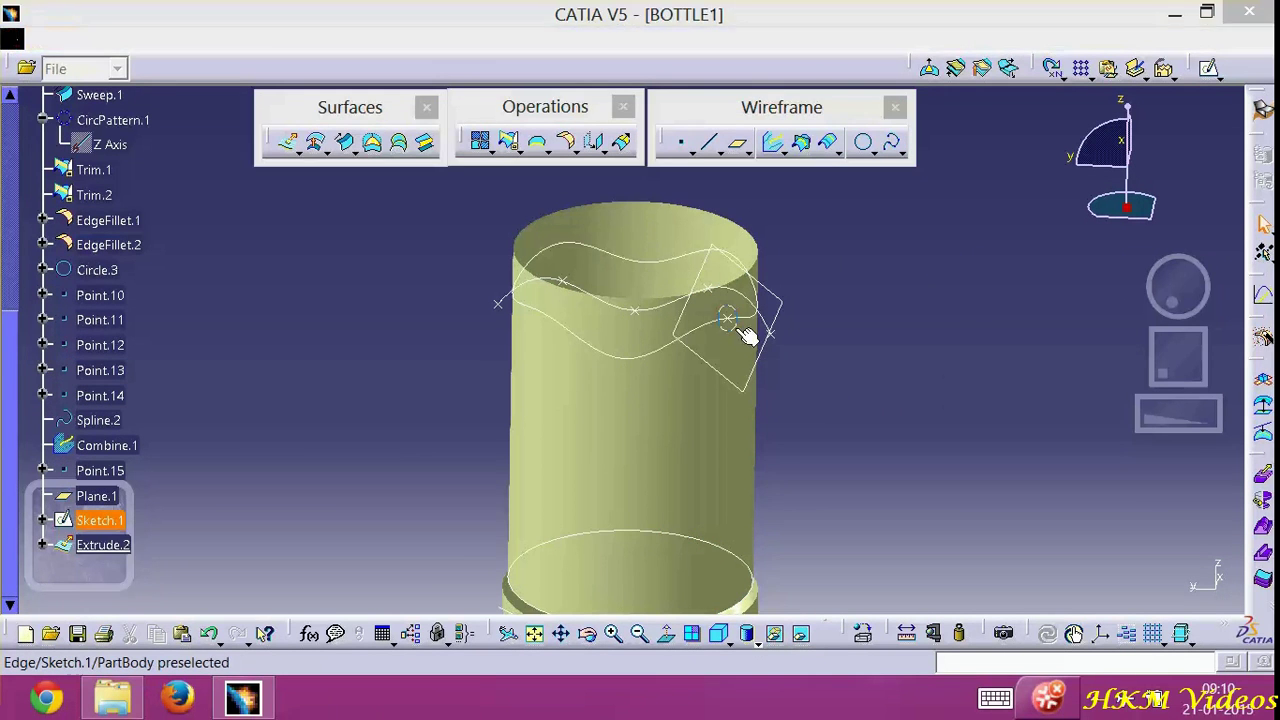
# Sweep the sketched 14 mm circle along the combined curve as guide, with the reference surface left at the default mean plane
pyautogui.click(749, 338)
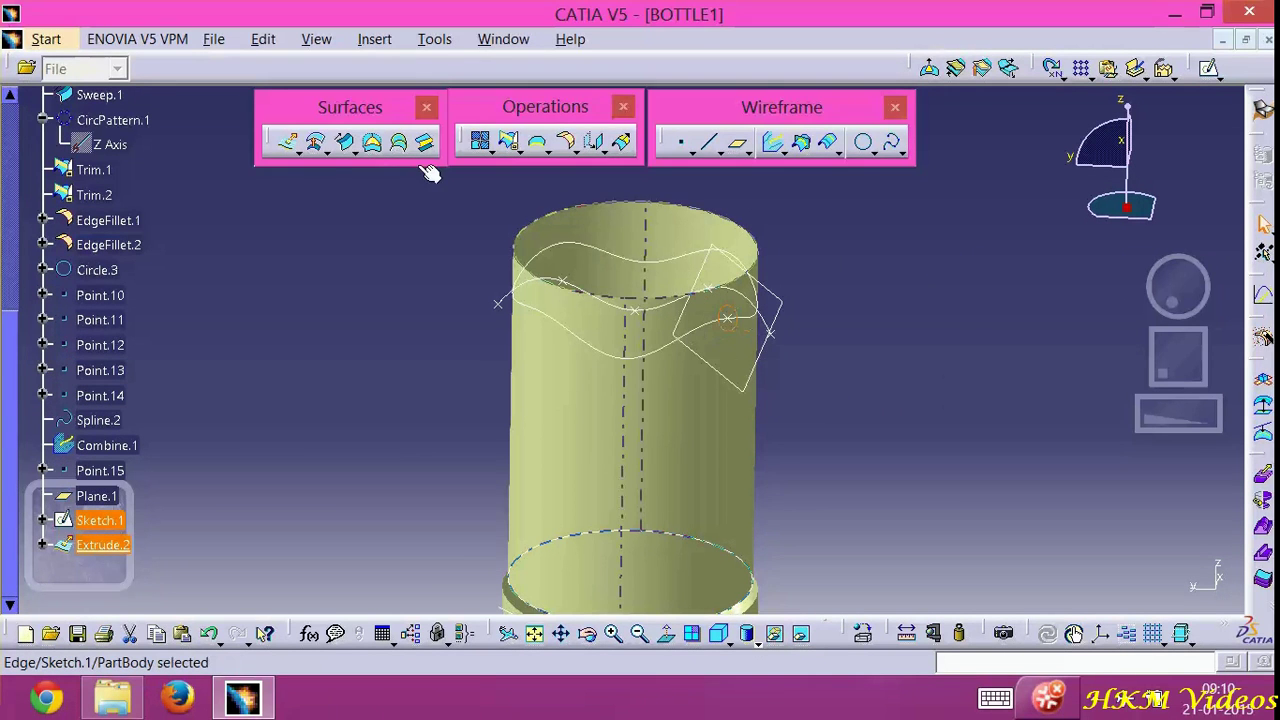
pyautogui.click(344, 143)
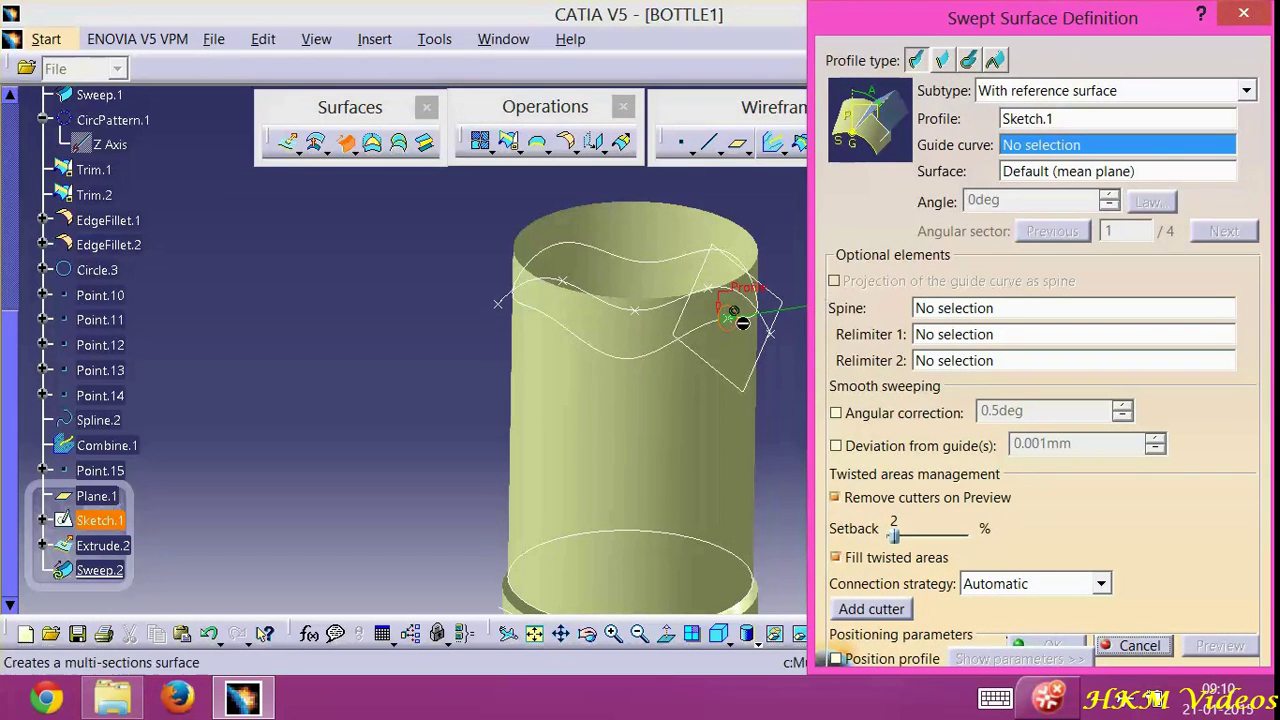
pyautogui.click(665, 350)
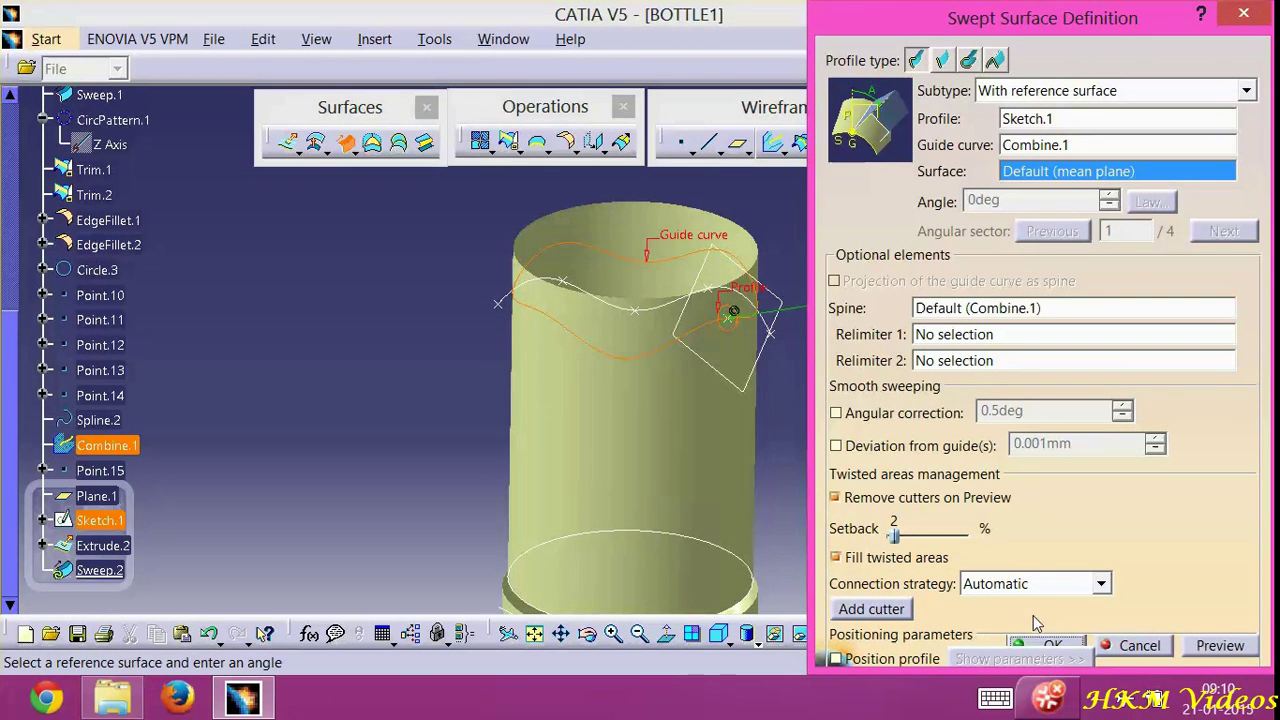
pyautogui.click(1045, 645)
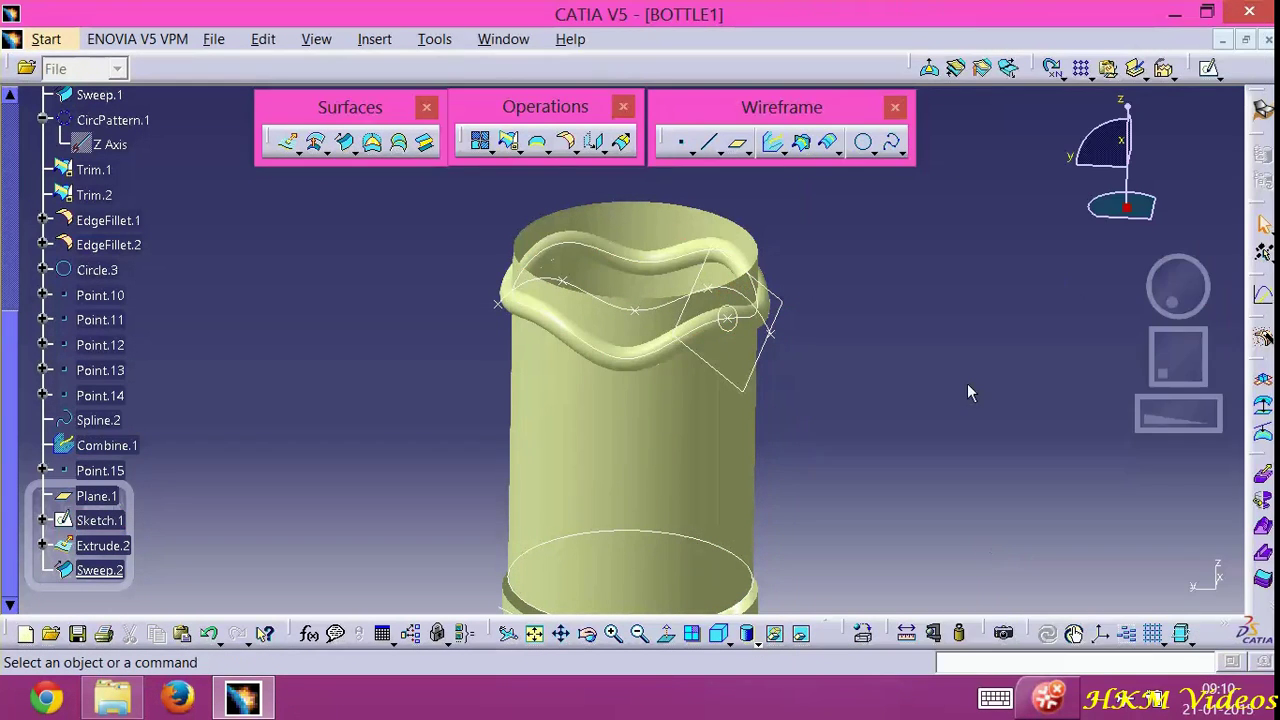
# Hide all curves and all points in the part
pyautogui.click(428, 42)
pyautogui.moveTo(430, 195)
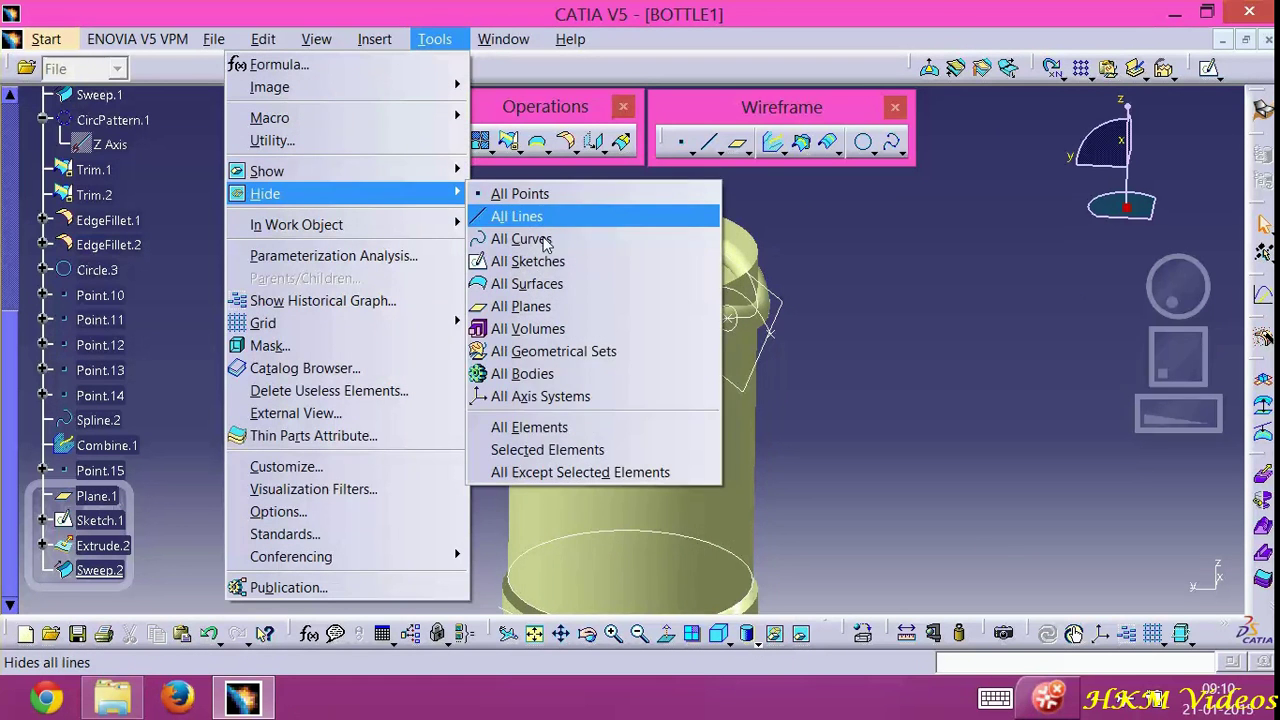
pyautogui.click(547, 240)
pyautogui.click(435, 39)
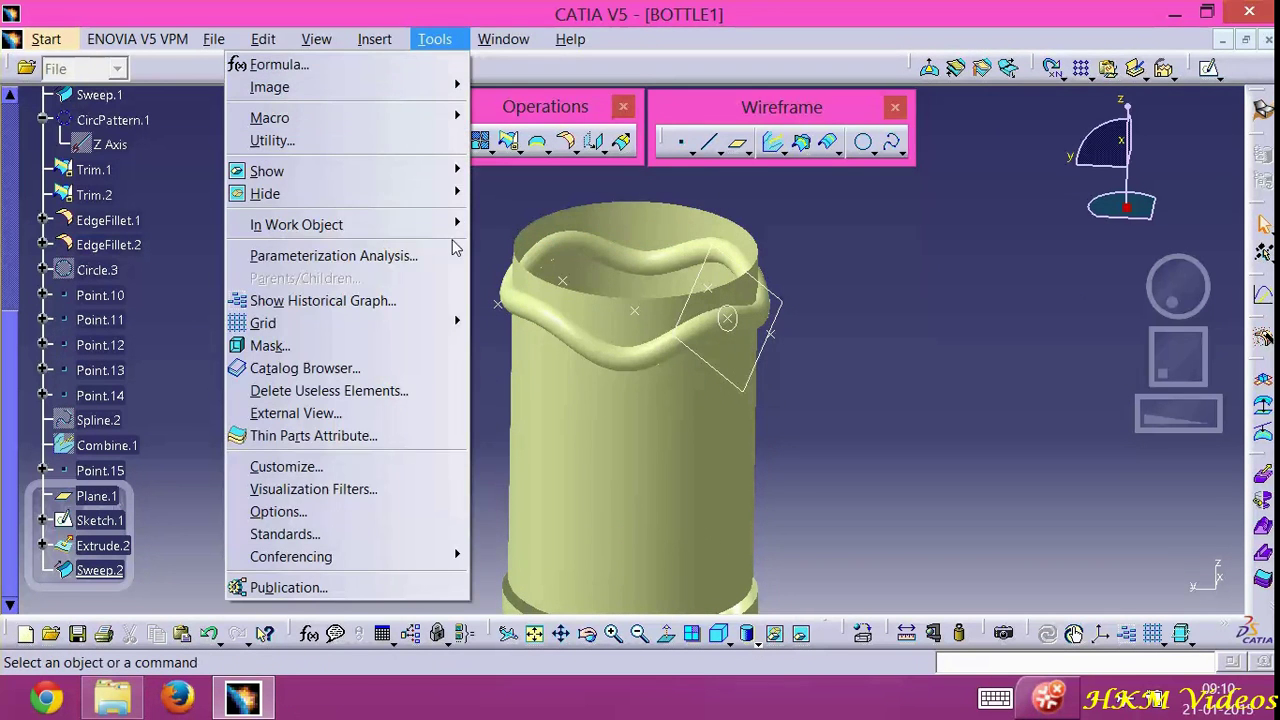
pyautogui.moveTo(440, 193)
pyautogui.click(515, 192)
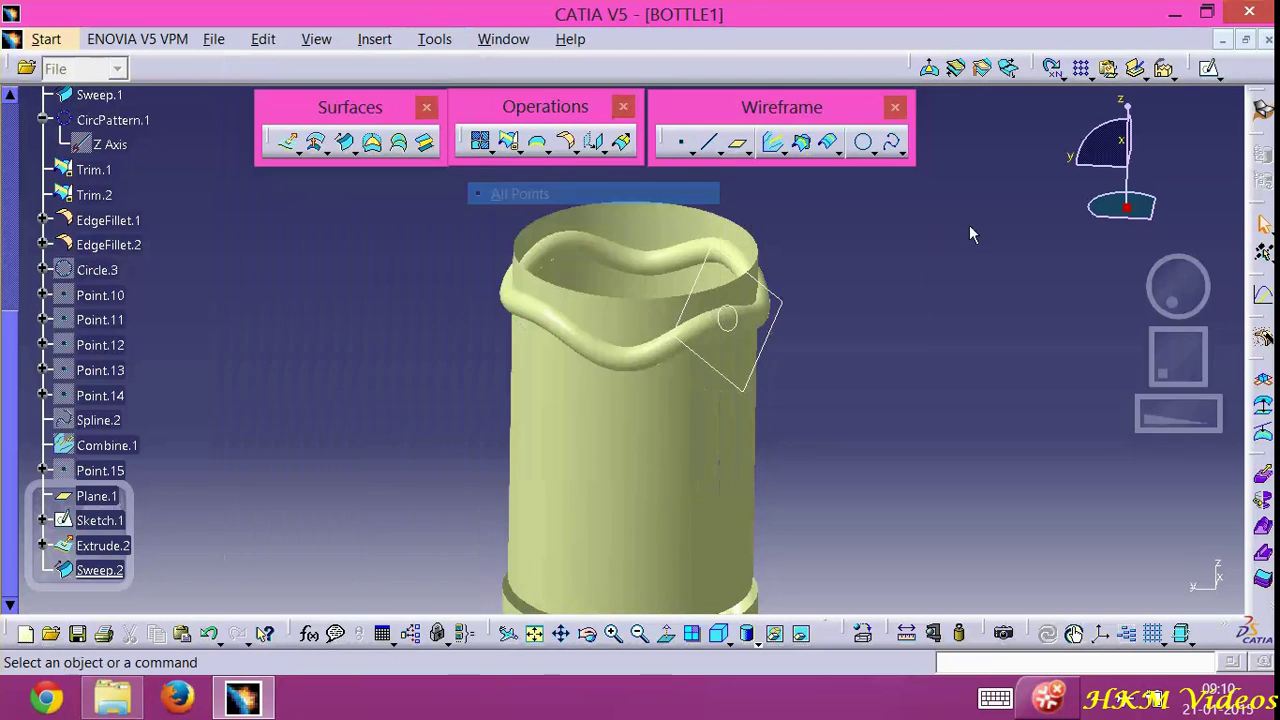
# Hide the plane normal to the combined curve
pyautogui.click(782, 301)
pyautogui.rightClick(782, 301)
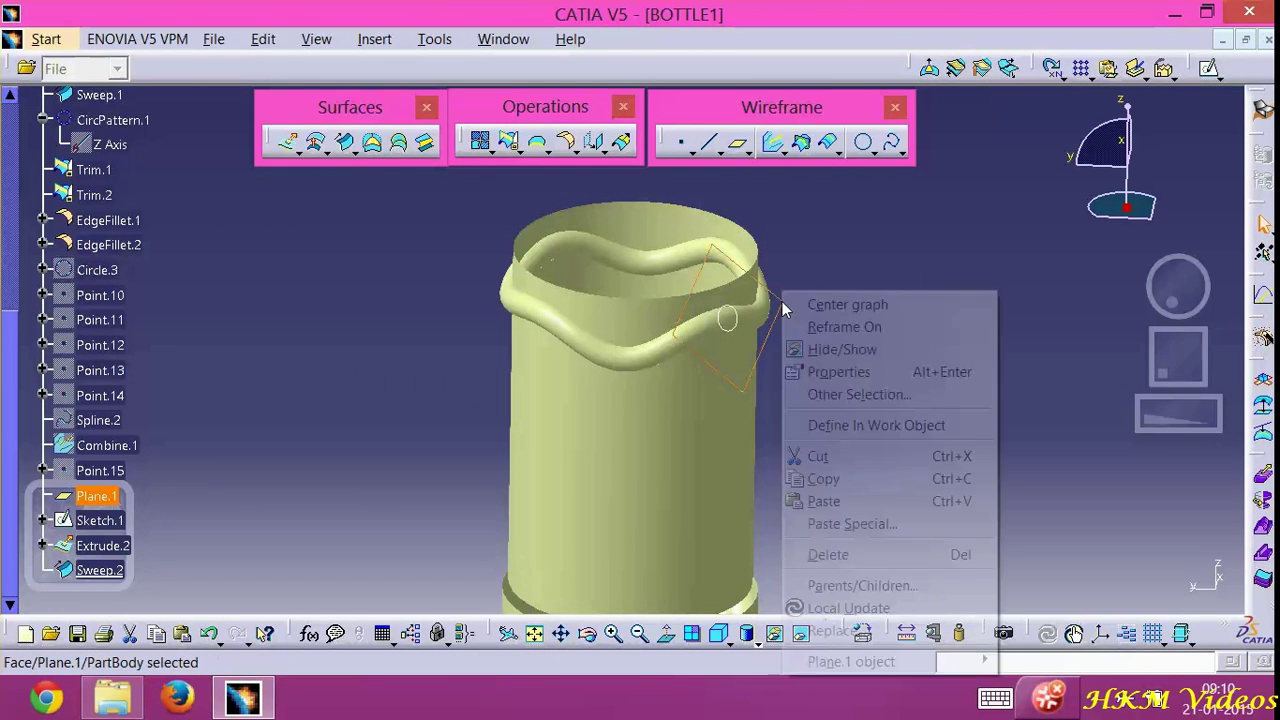
pyautogui.click(835, 349)
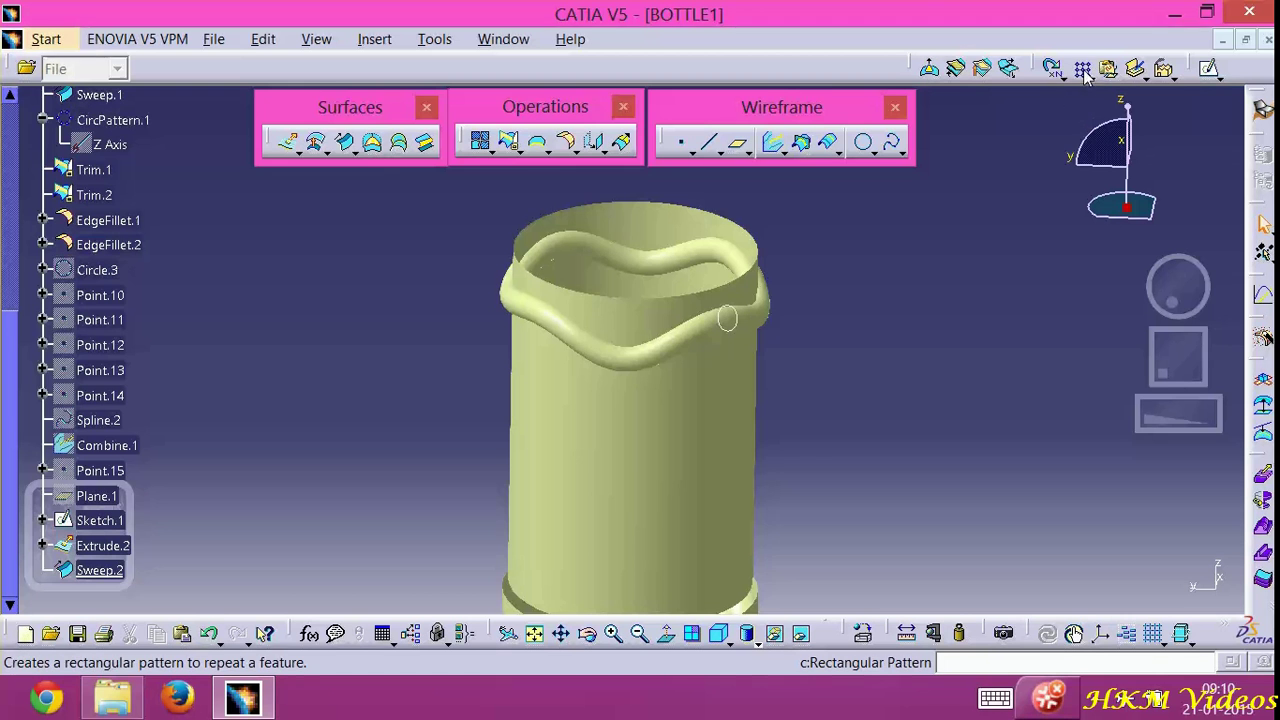
# Start a rectangular pattern of the wavy swept surface with 7 instances spaced 22 mm apart
pyautogui.click(1083, 70)
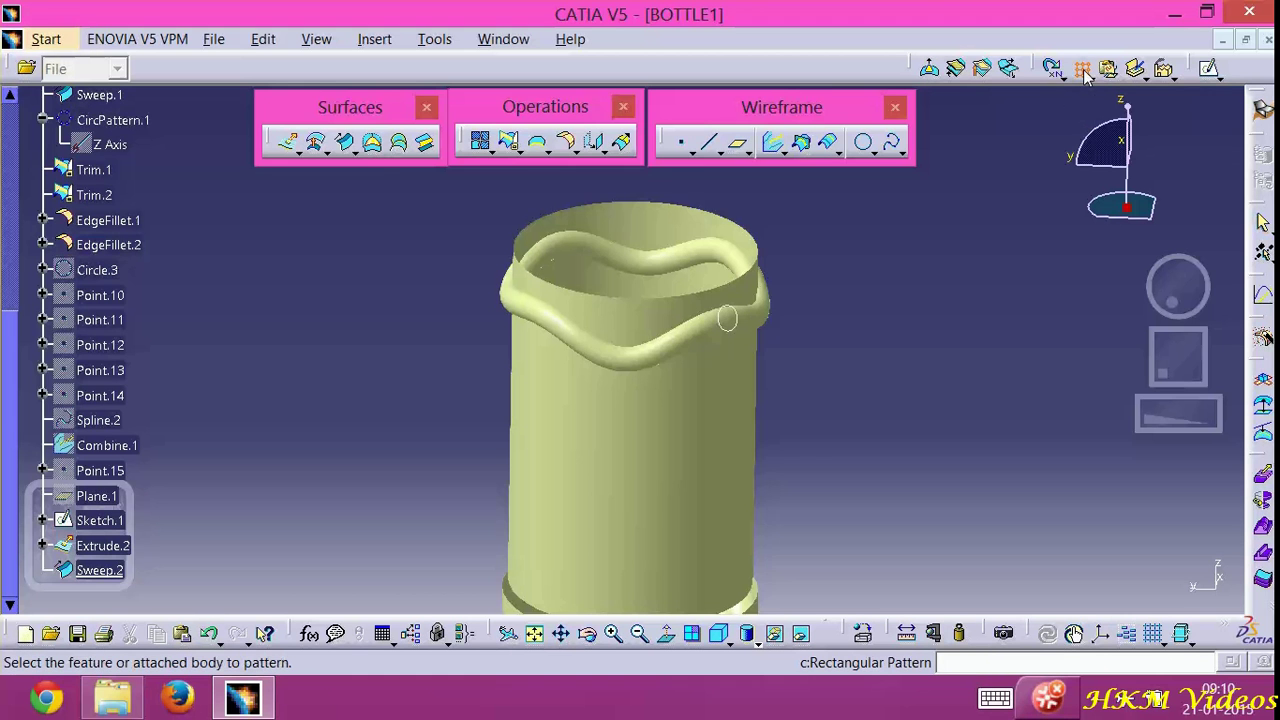
pyautogui.click(680, 345)
pyautogui.moveTo(815, 330); pyautogui.dragTo(775, 250, button='middle')
pyautogui.click(645, 648)
pyautogui.click(645, 648)
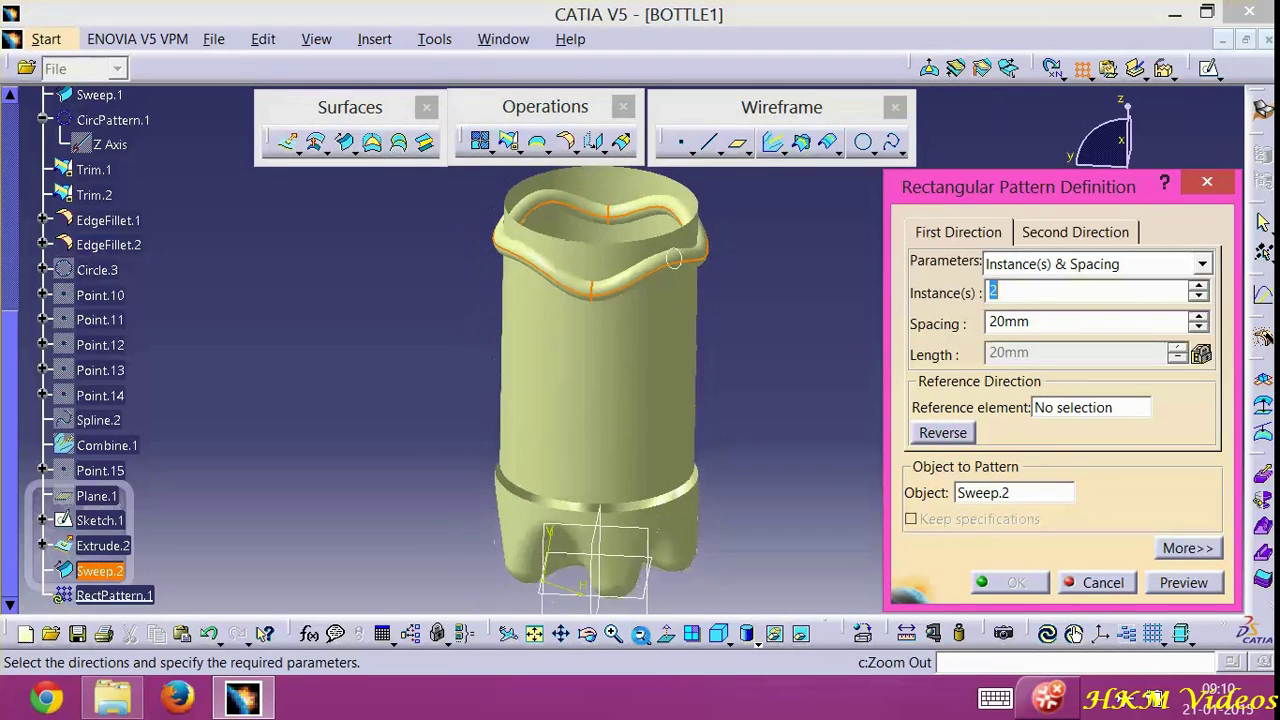
pyautogui.click(645, 648)
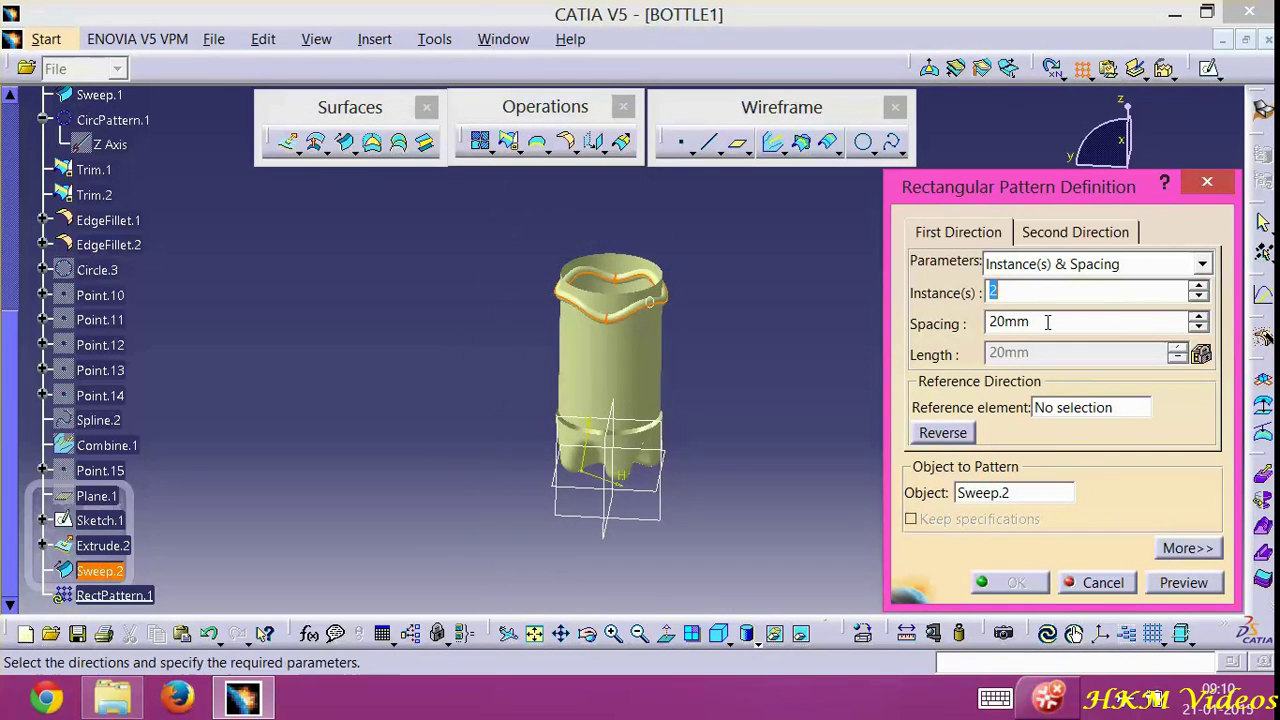
pyautogui.write('7')
pyautogui.click(1008, 322)
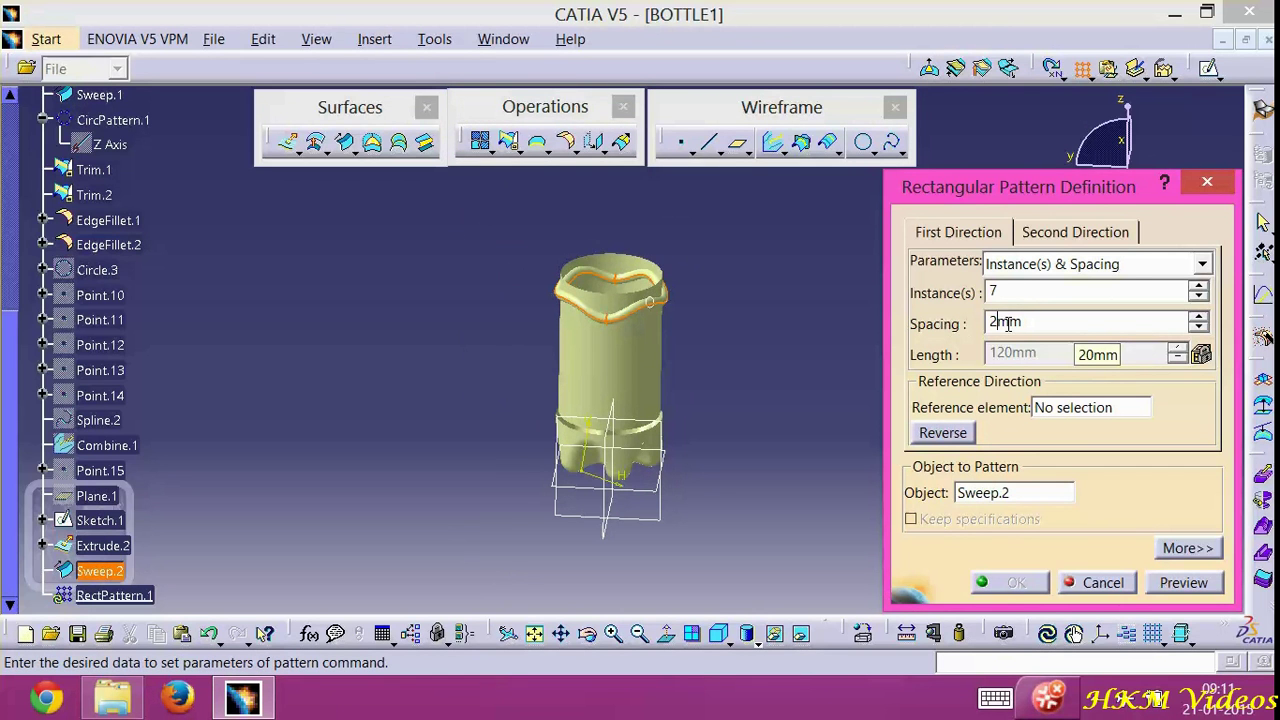
pyautogui.write('2')
pyautogui.click(1050, 414)
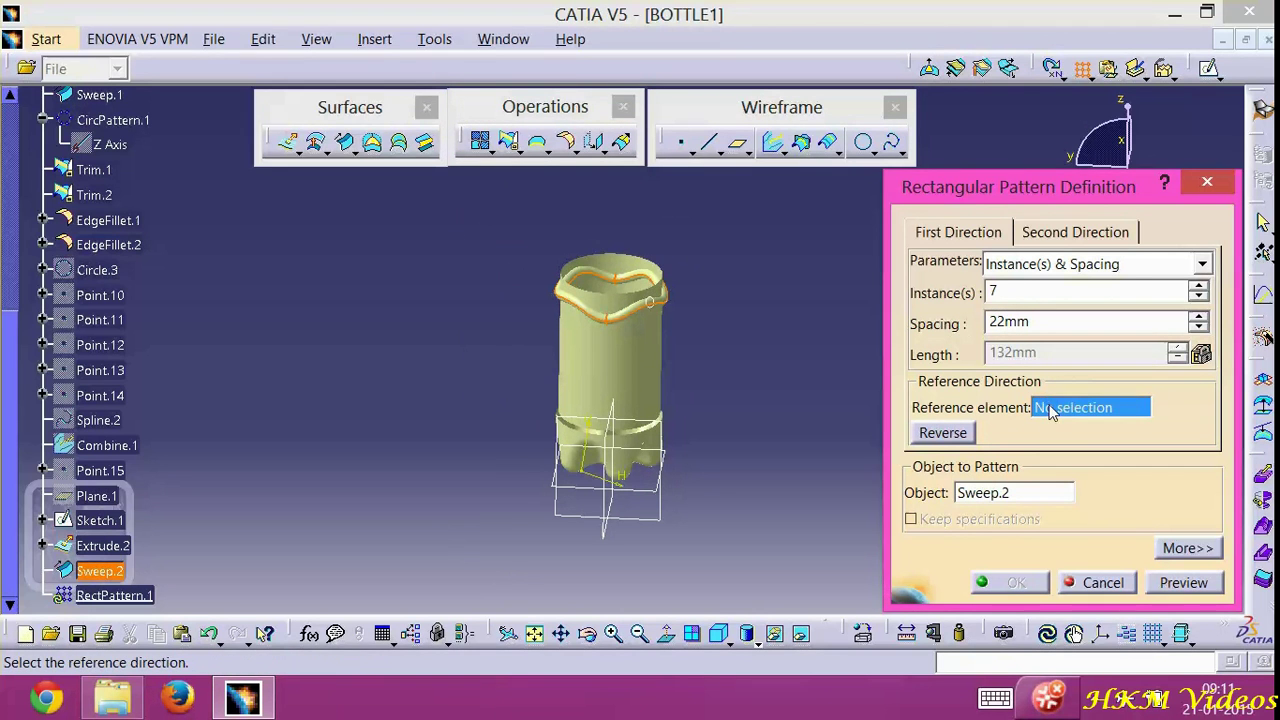
pyautogui.rightClick(1050, 414)
pyautogui.click(1090, 509)
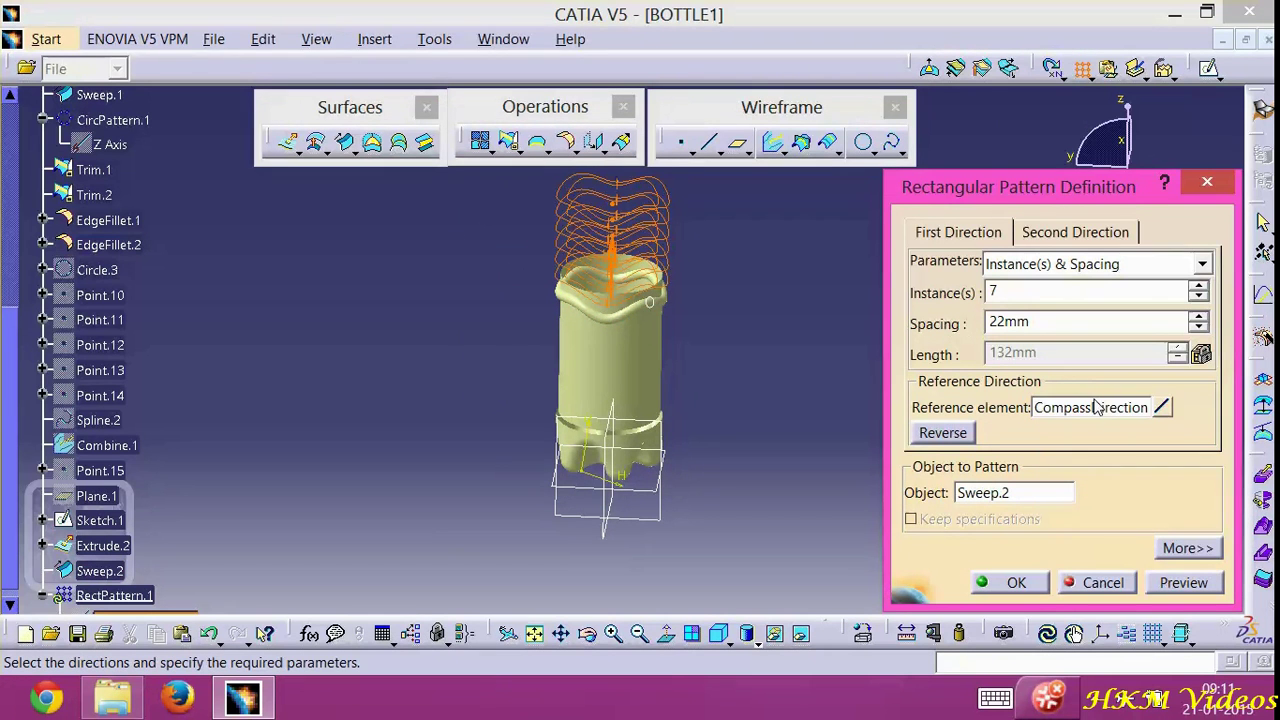
# Use the Z Axis as the pattern's reference direction, reverse it to run down the body, and create the pattern
pyautogui.click(1100, 408)
pyautogui.rightClick(1100, 408)
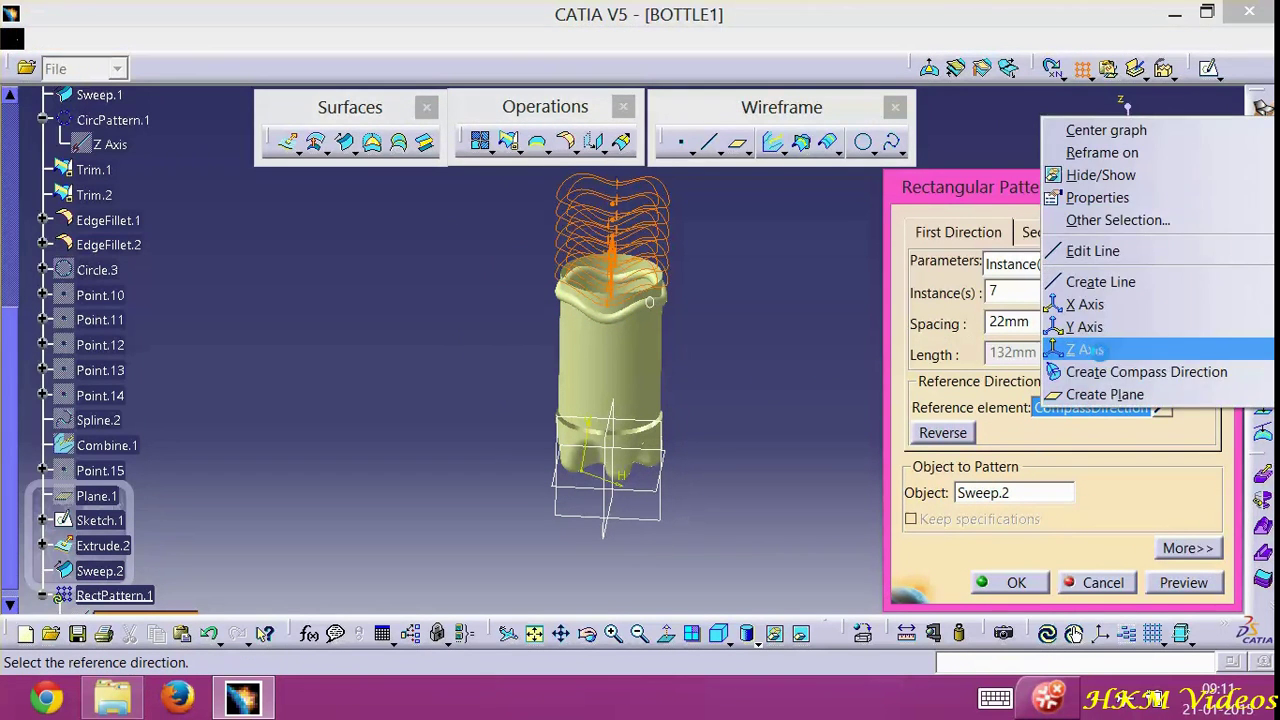
pyautogui.click(1085, 349)
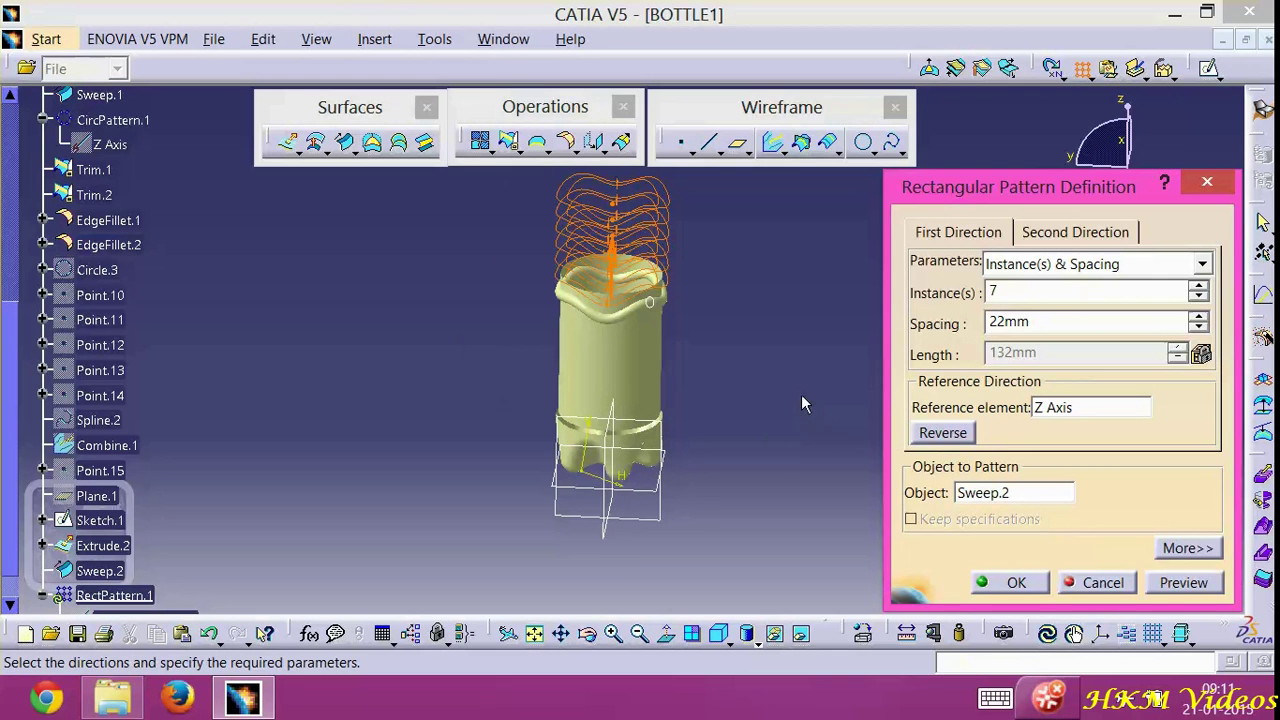
pyautogui.click(587, 633)
pyautogui.moveTo(723, 503); pyautogui.dragTo(705, 360)
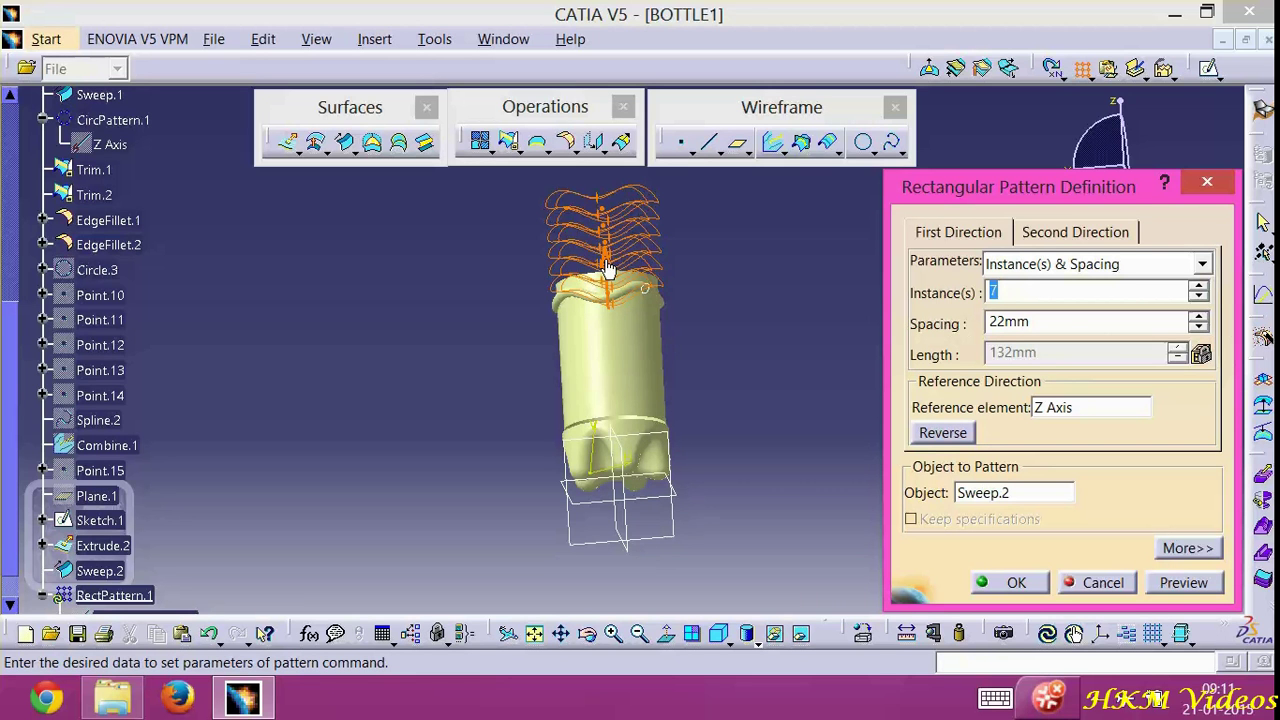
pyautogui.click(606, 300)
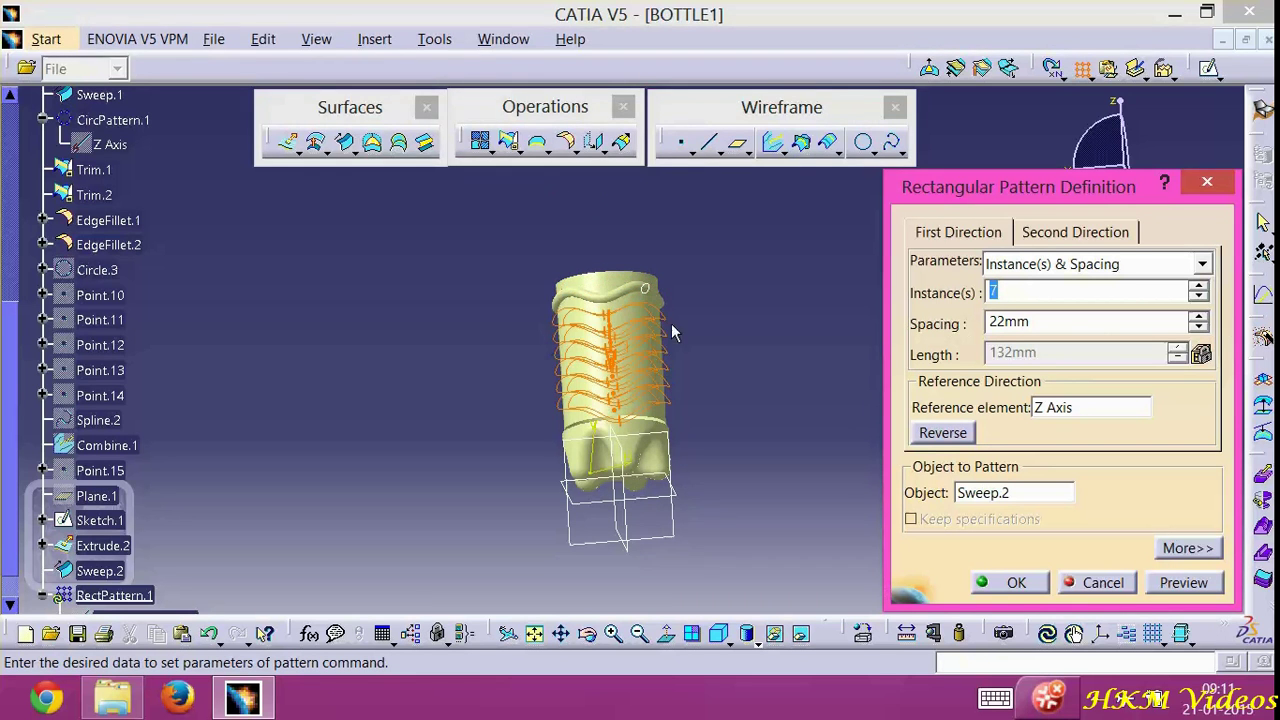
pyautogui.click(1012, 585)
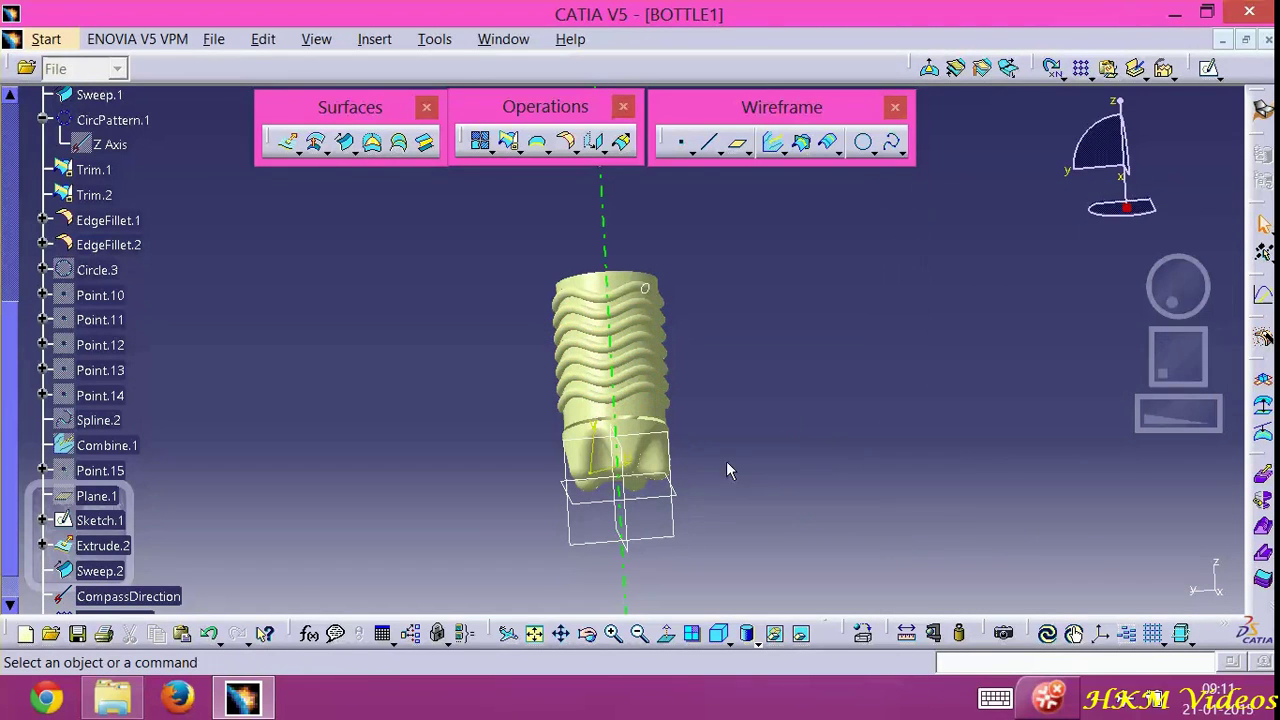
# Trim the original wavy sweep with the extruded body, keeping the sweep's inner side to form the topmost groove
pyautogui.click(588, 633)
pyautogui.moveTo(808, 437); pyautogui.dragTo(740, 497)
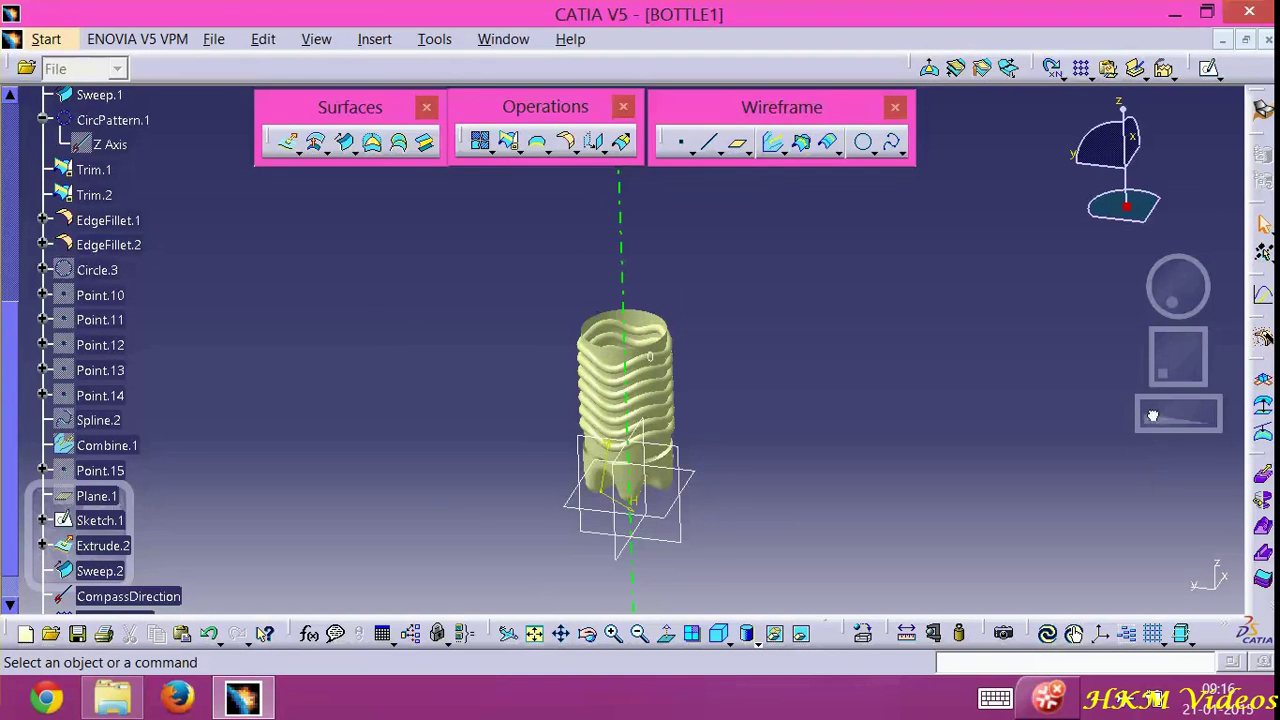
pyautogui.moveTo(1156, 416); pyautogui.dragTo(1220, 427)
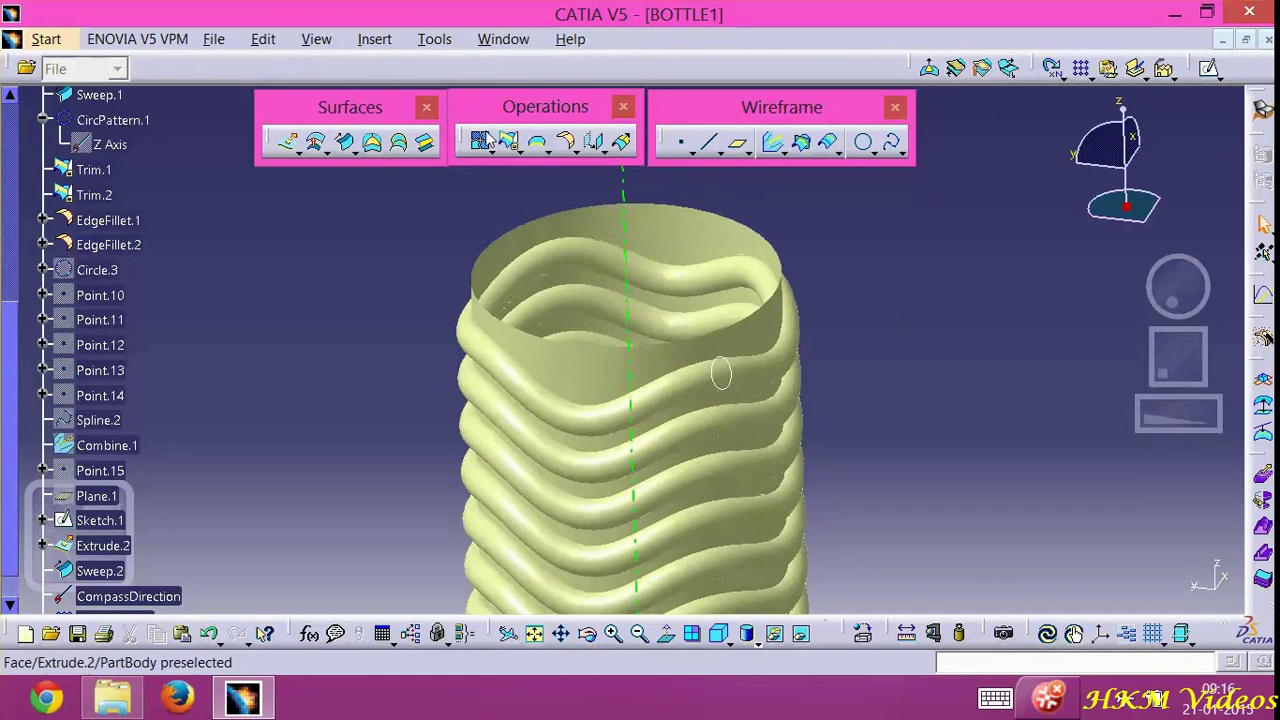
pyautogui.click(509, 141)
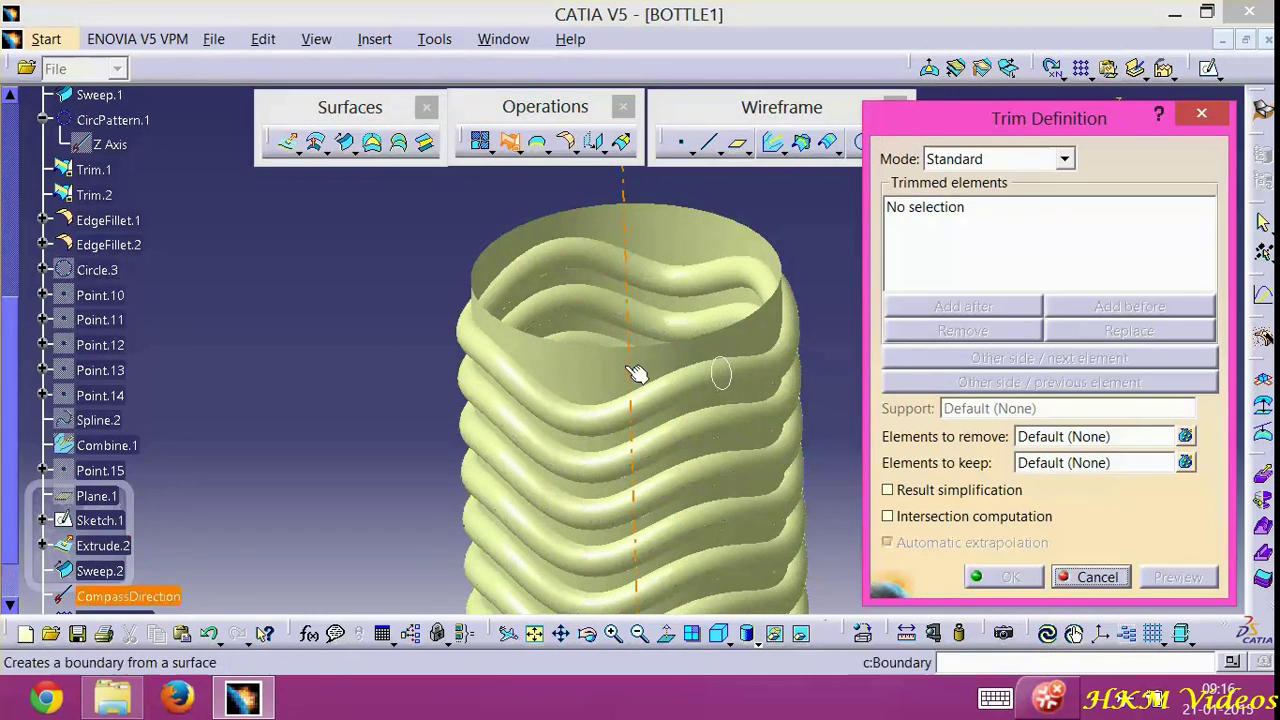
pyautogui.click(600, 405)
pyautogui.click(583, 371)
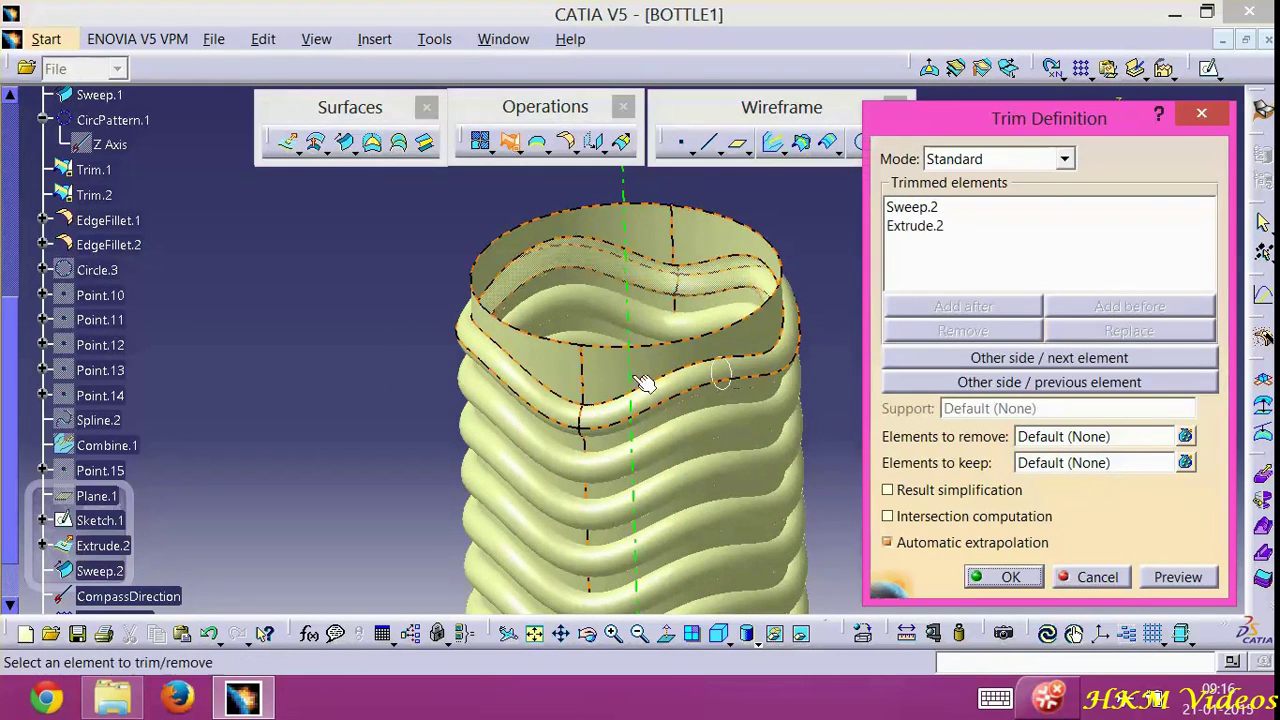
pyautogui.click(997, 362)
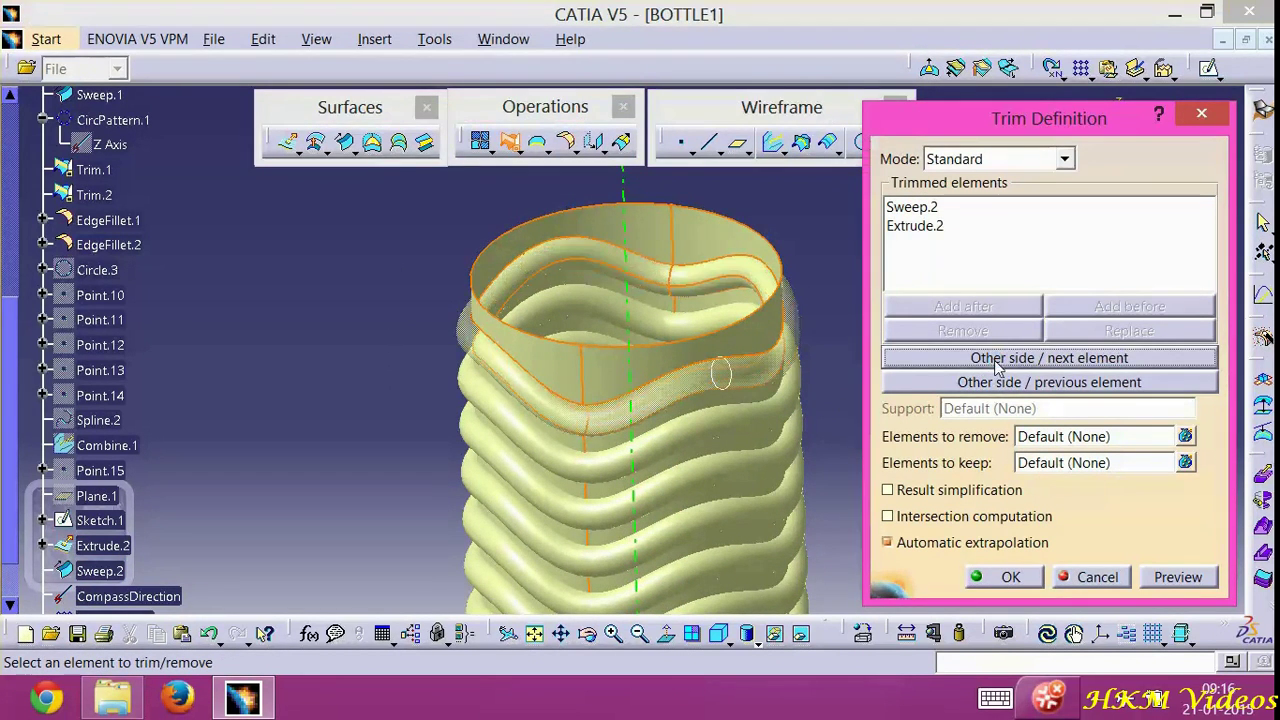
pyautogui.click(1008, 578)
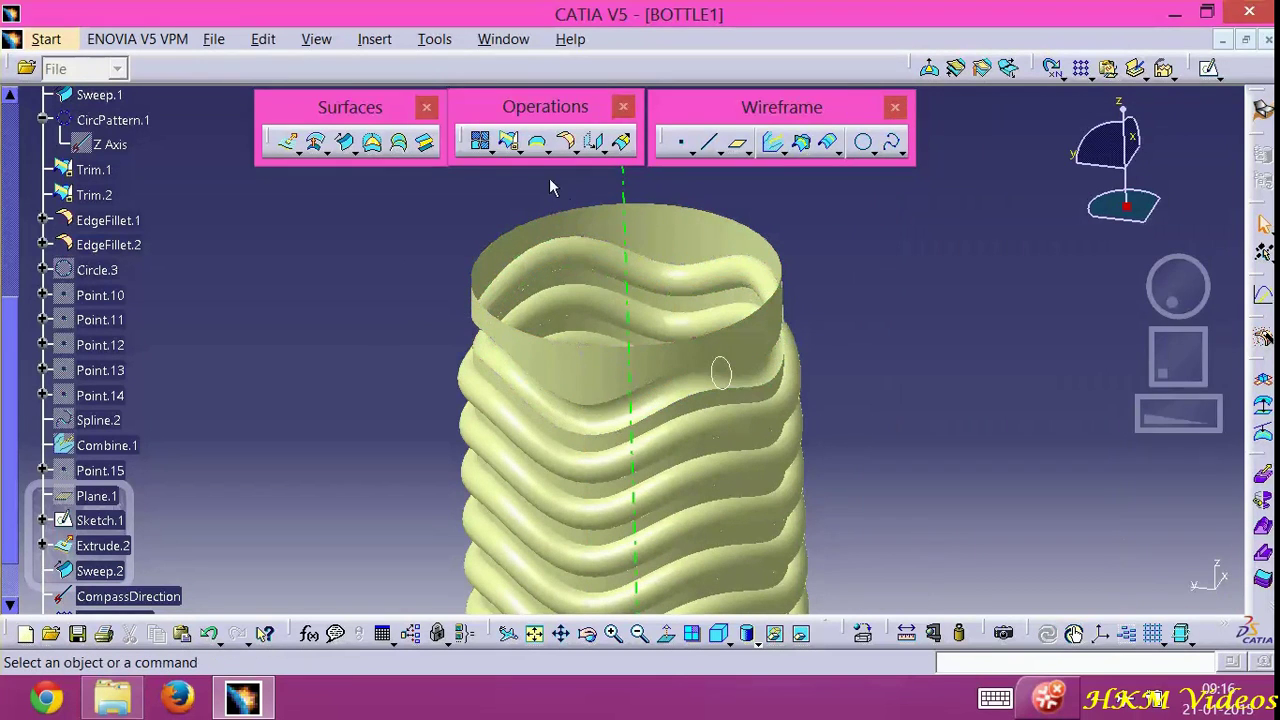
# Trim the patterned wavy surfaces with the already trimmed body, keeping the pattern's inner side to form the remaining grooves
pyautogui.click(510, 141)
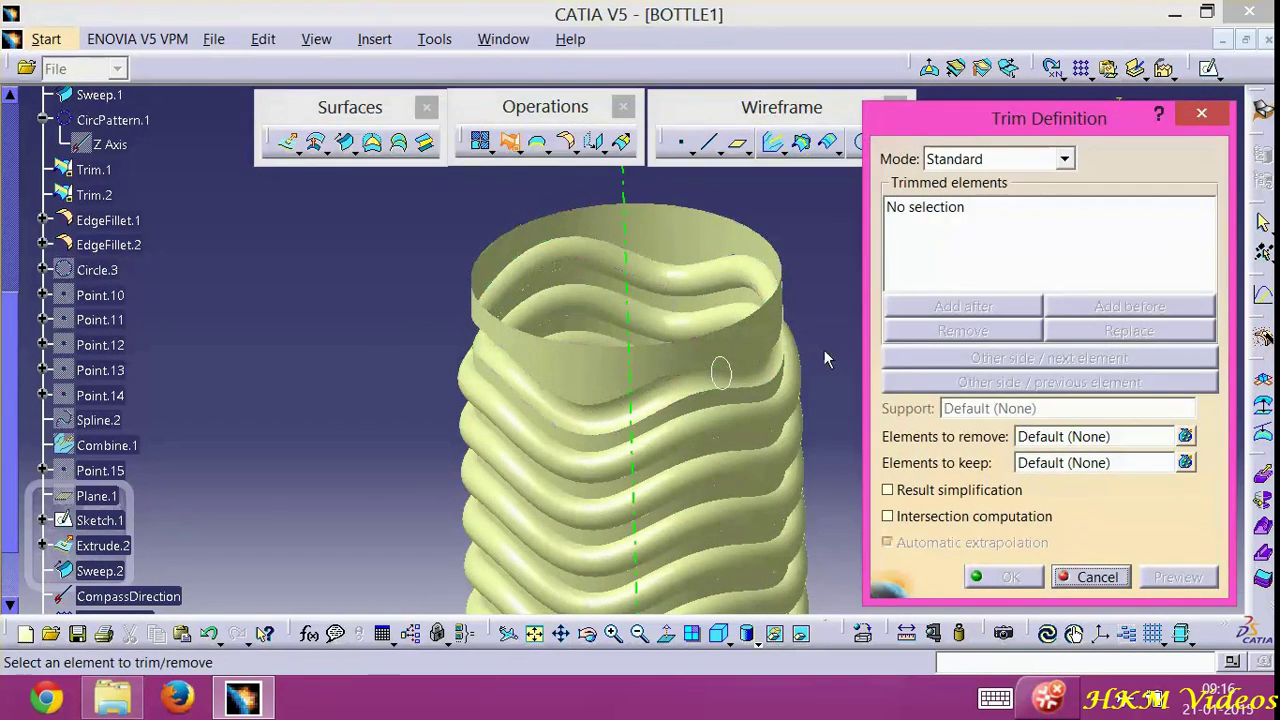
pyautogui.moveTo(823, 349); pyautogui.dragTo(693, 362, button='middle')
pyautogui.click(663, 362)
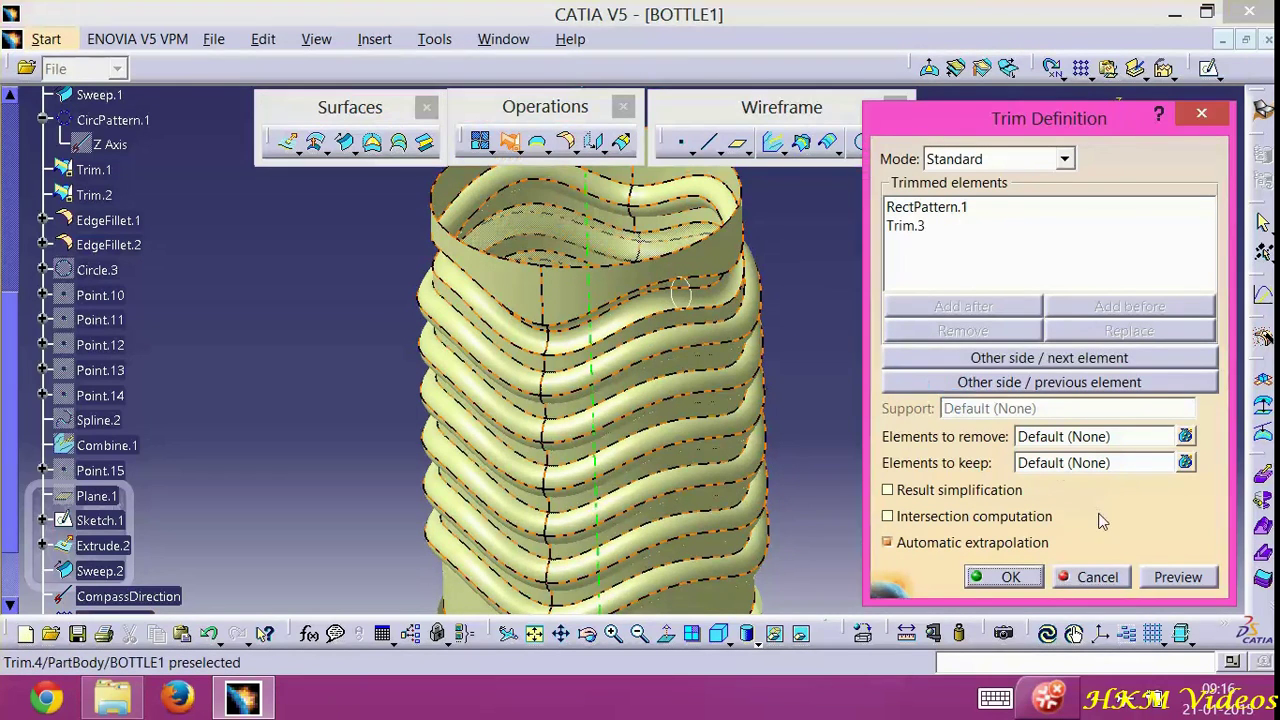
pyautogui.click(1037, 360)
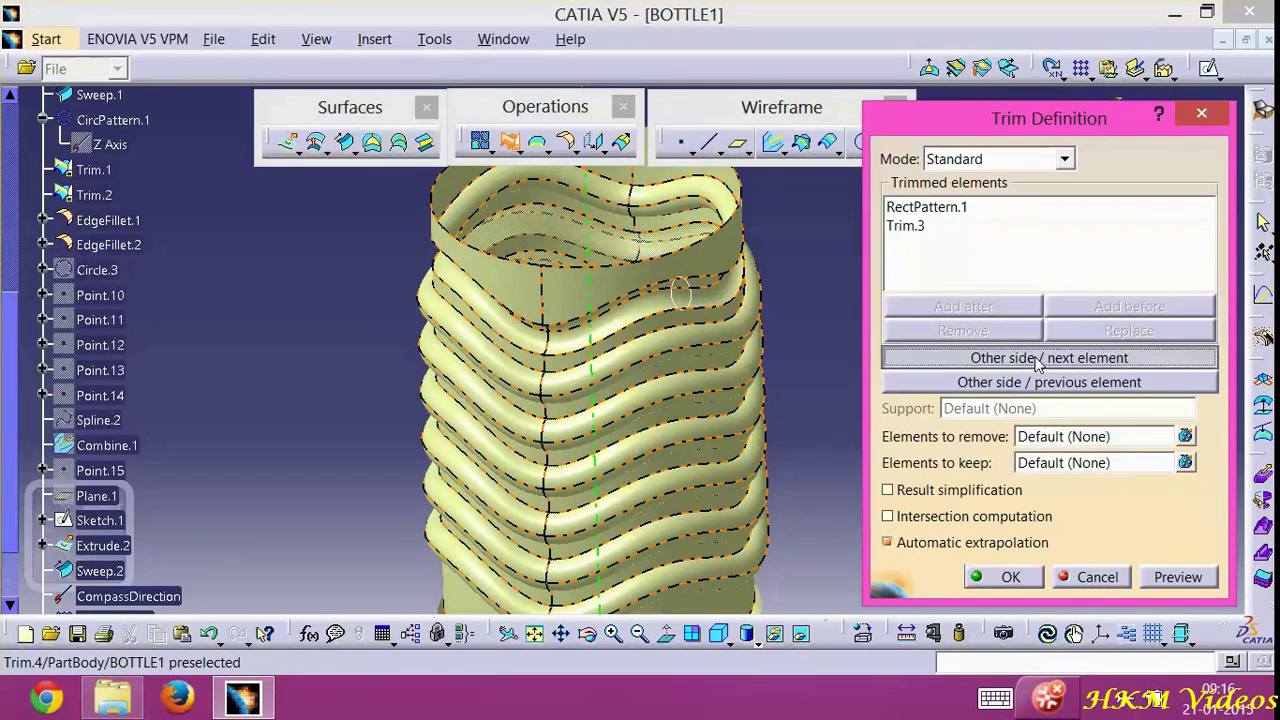
pyautogui.click(1011, 578)
# Fillet the edges of all the wavy grooves down the body with a 5 mm radius, using tangency selection
pyautogui.moveTo(1200, 423); pyautogui.dragTo(1172, 424)
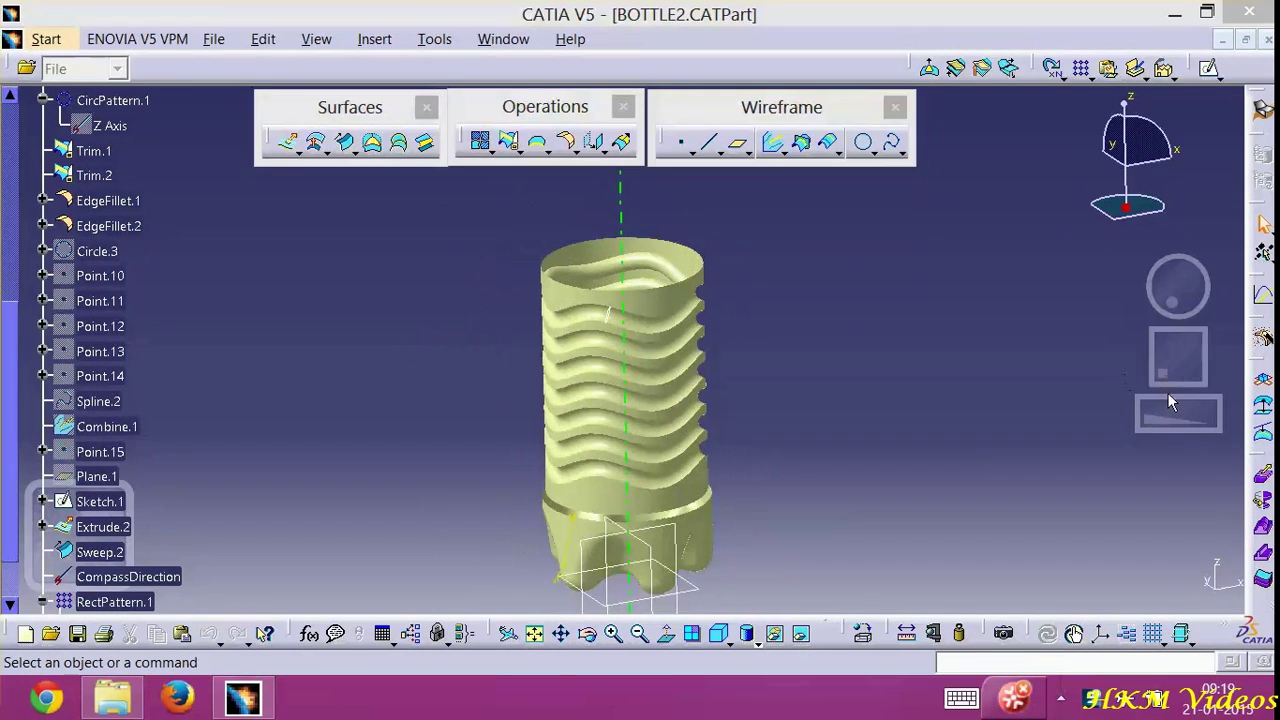
pyautogui.moveTo(1172, 401); pyautogui.dragTo(1192, 416)
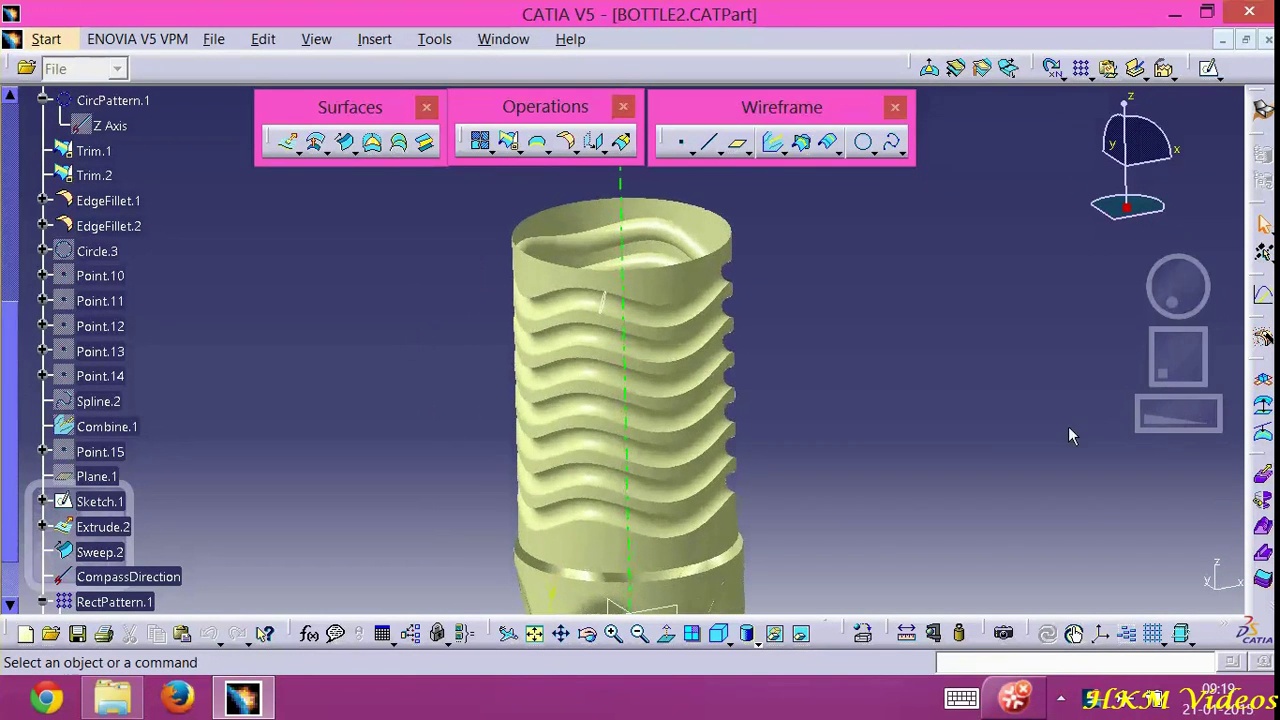
pyautogui.click(565, 141)
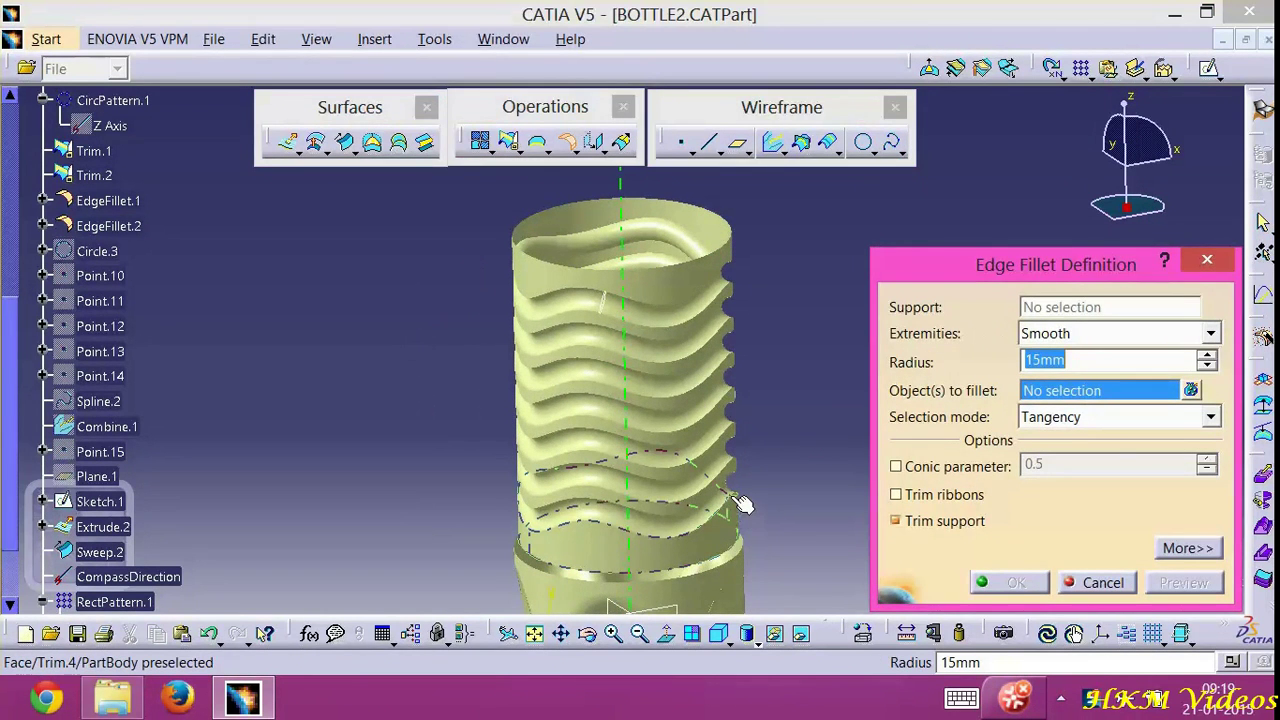
pyautogui.click(733, 500)
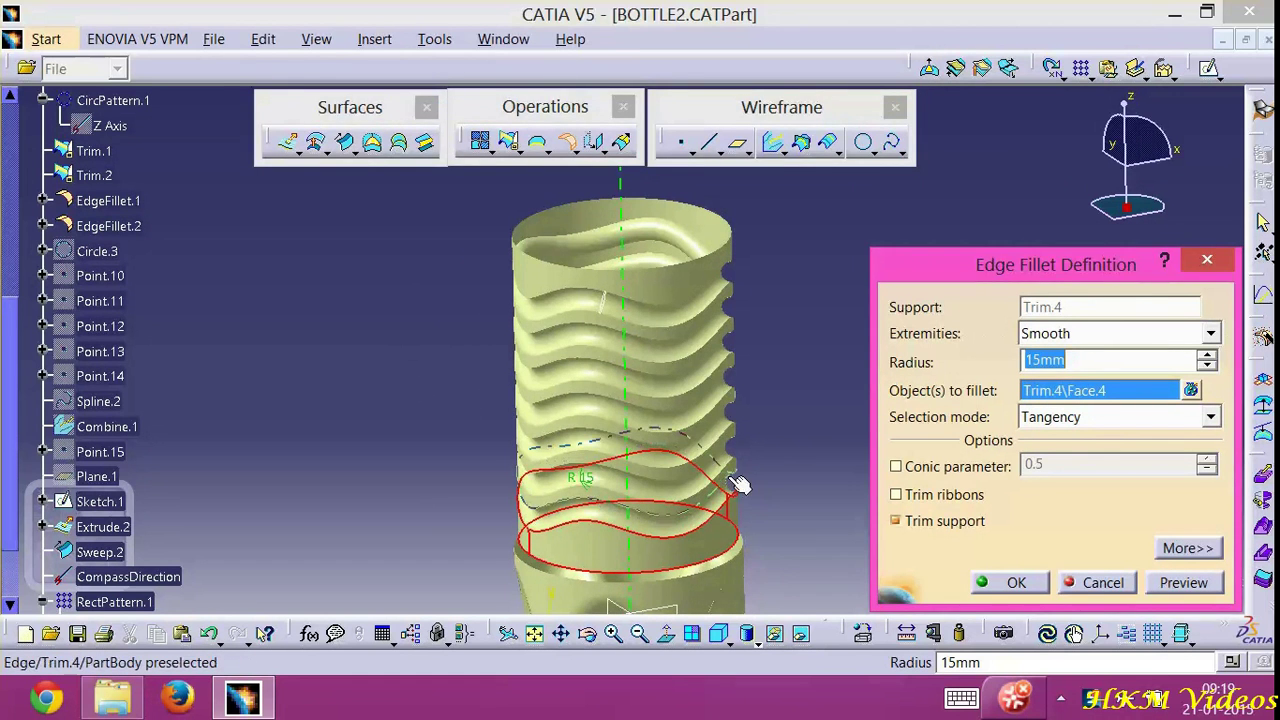
pyautogui.click(735, 485)
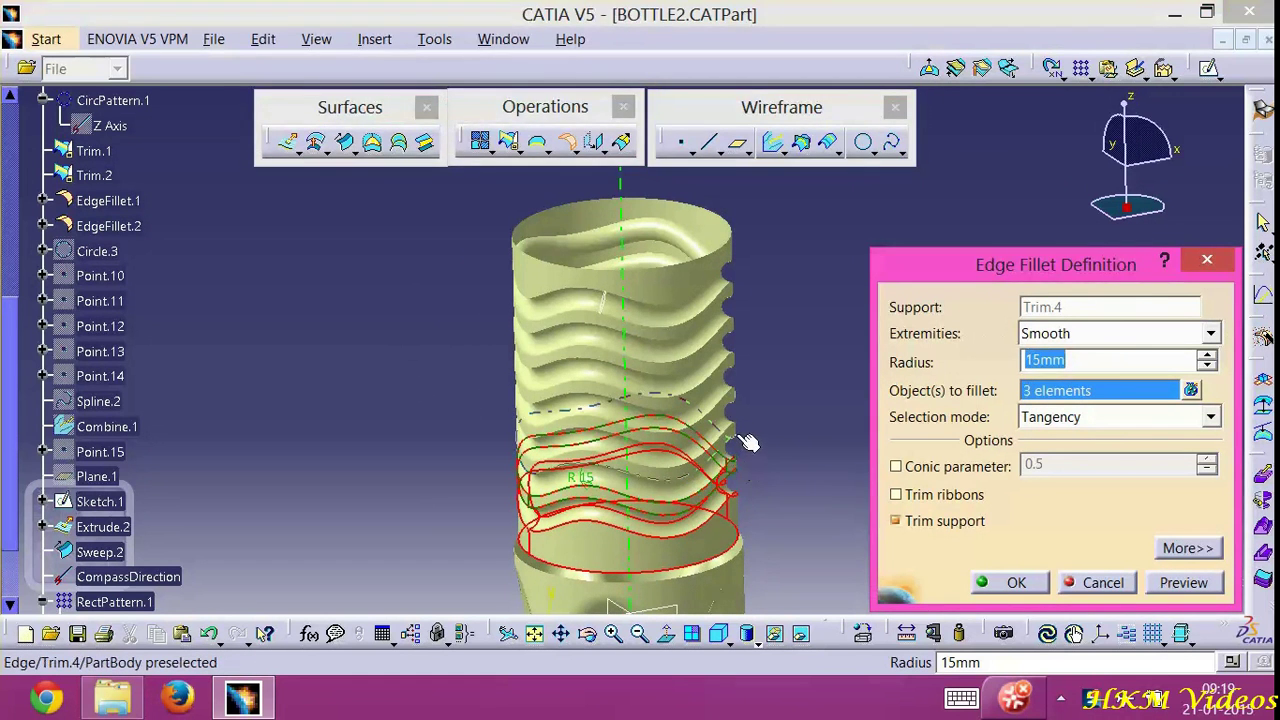
pyautogui.click(740, 442)
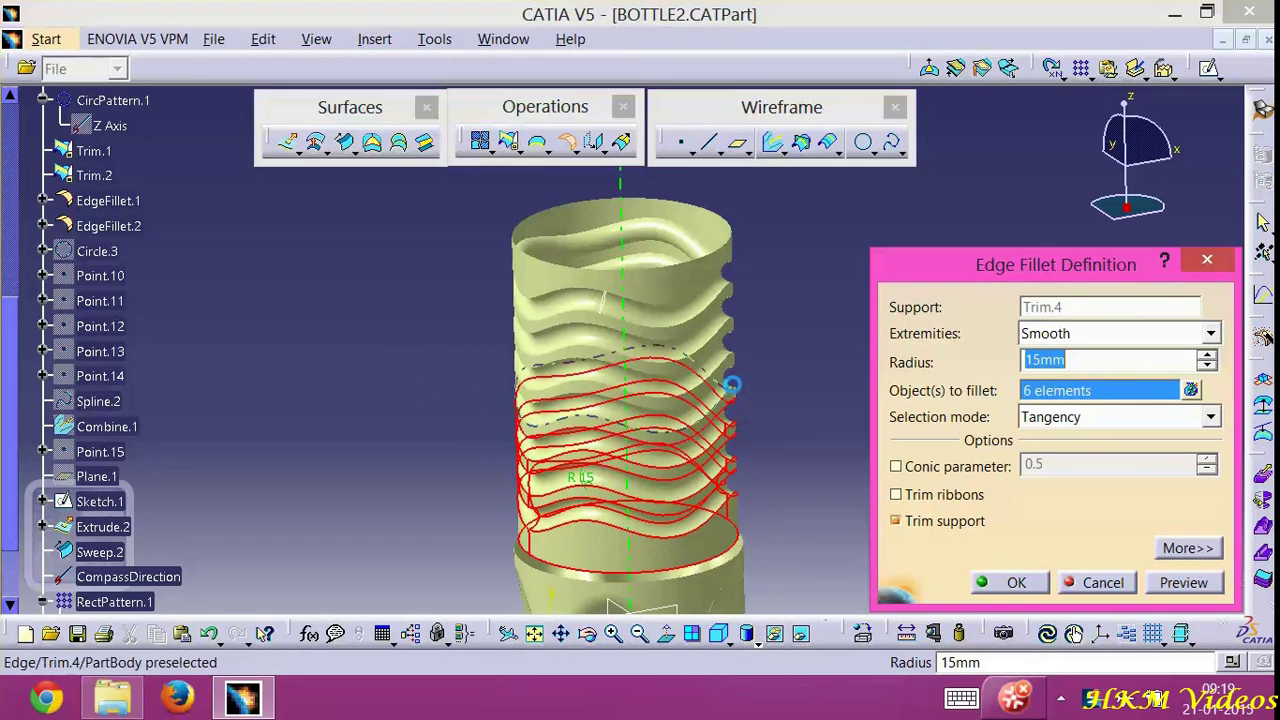
pyautogui.click(740, 370)
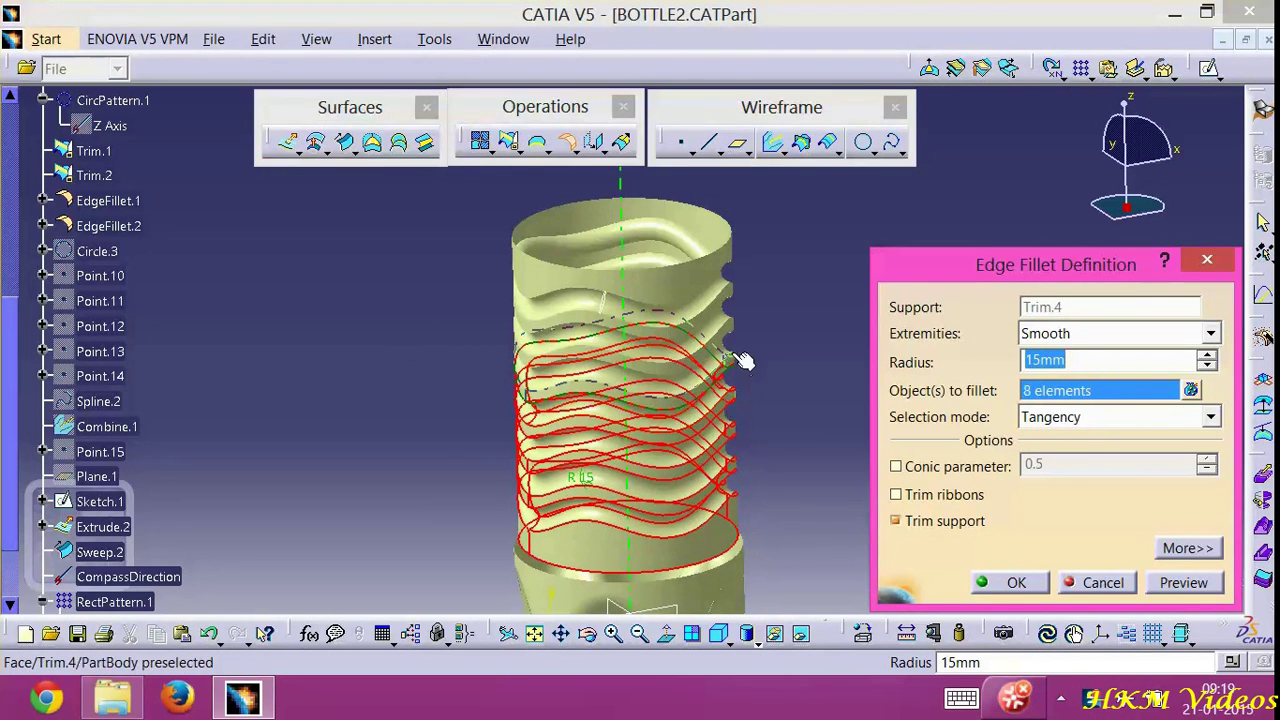
pyautogui.click(740, 340)
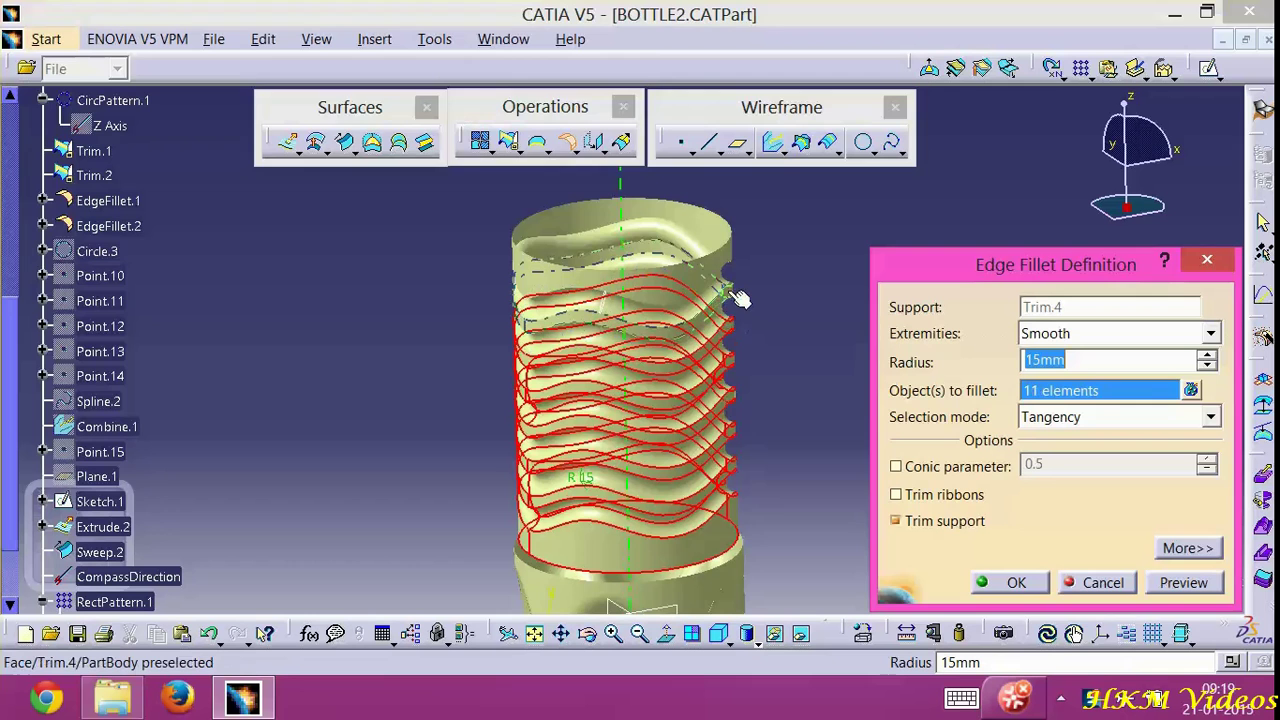
pyautogui.click(738, 296)
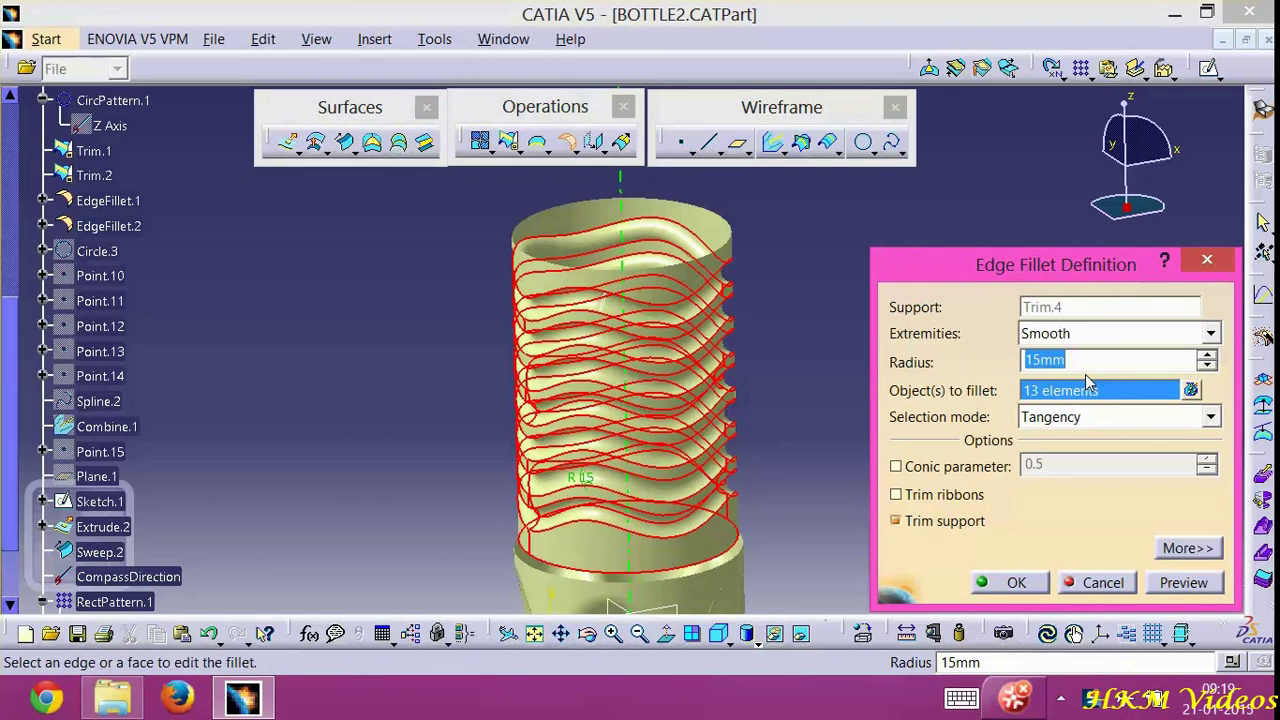
pyautogui.write('5')
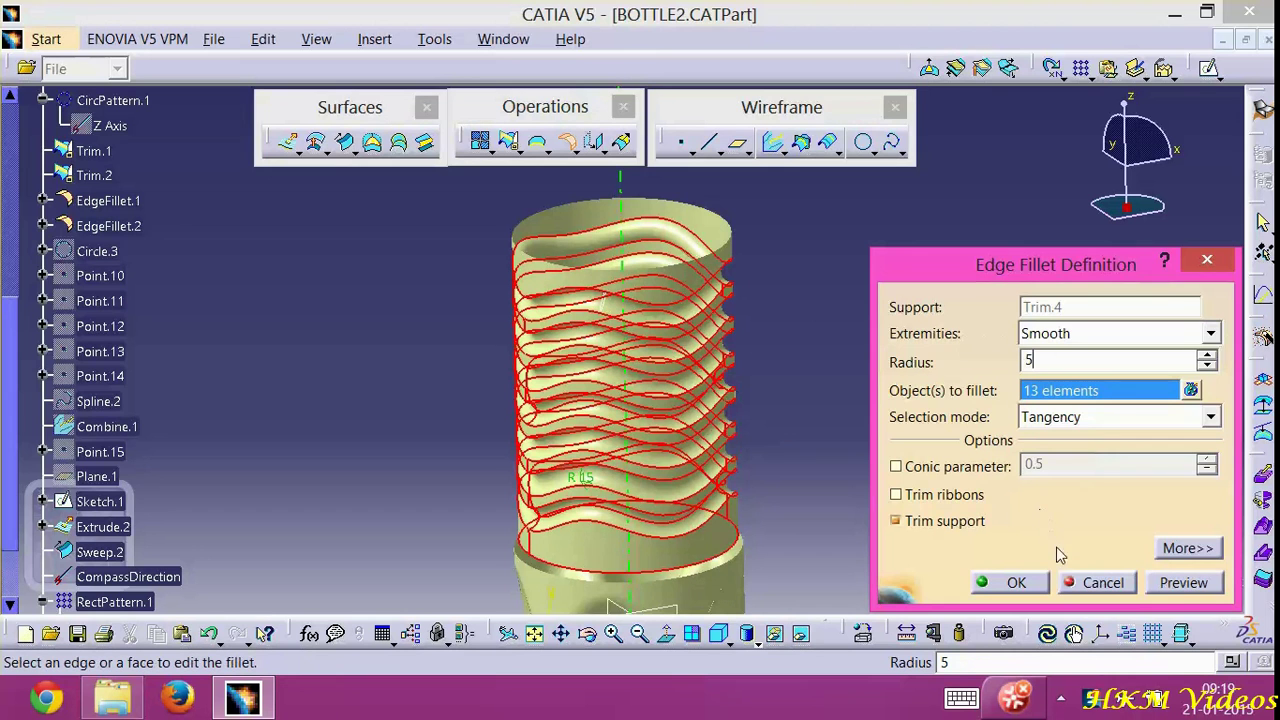
pyautogui.click(1012, 582)
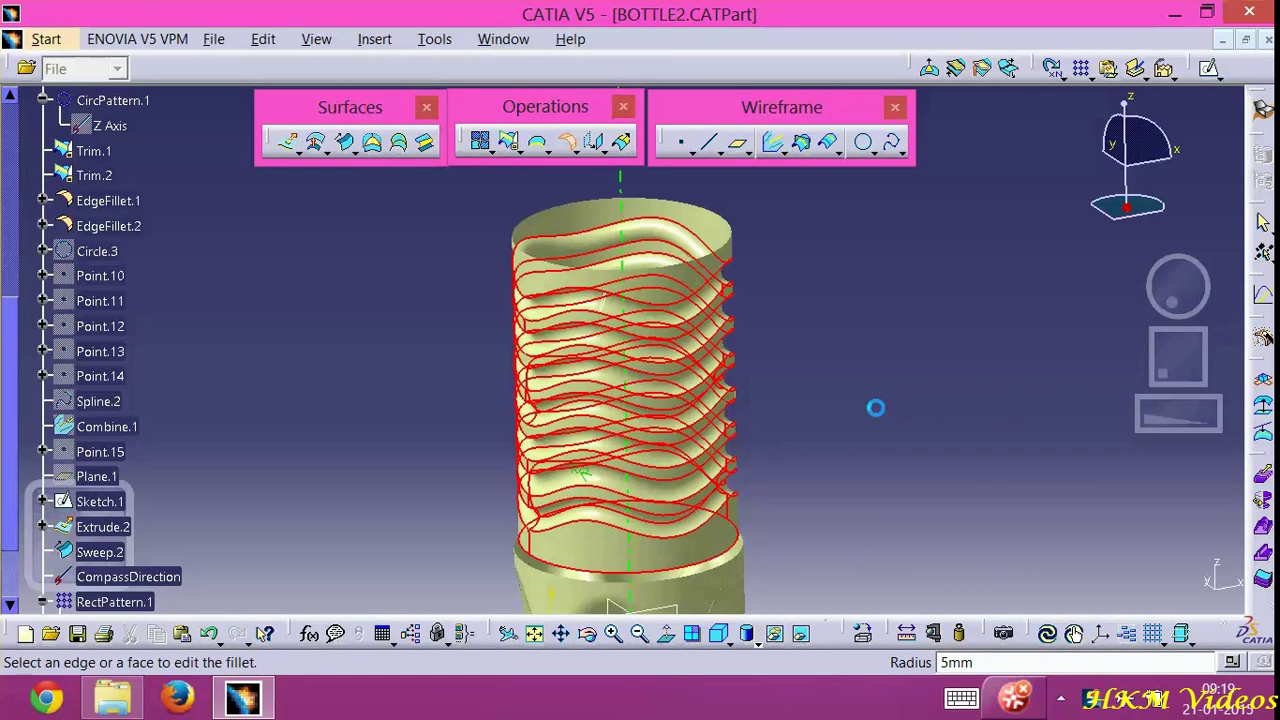
pyautogui.click(849, 457)
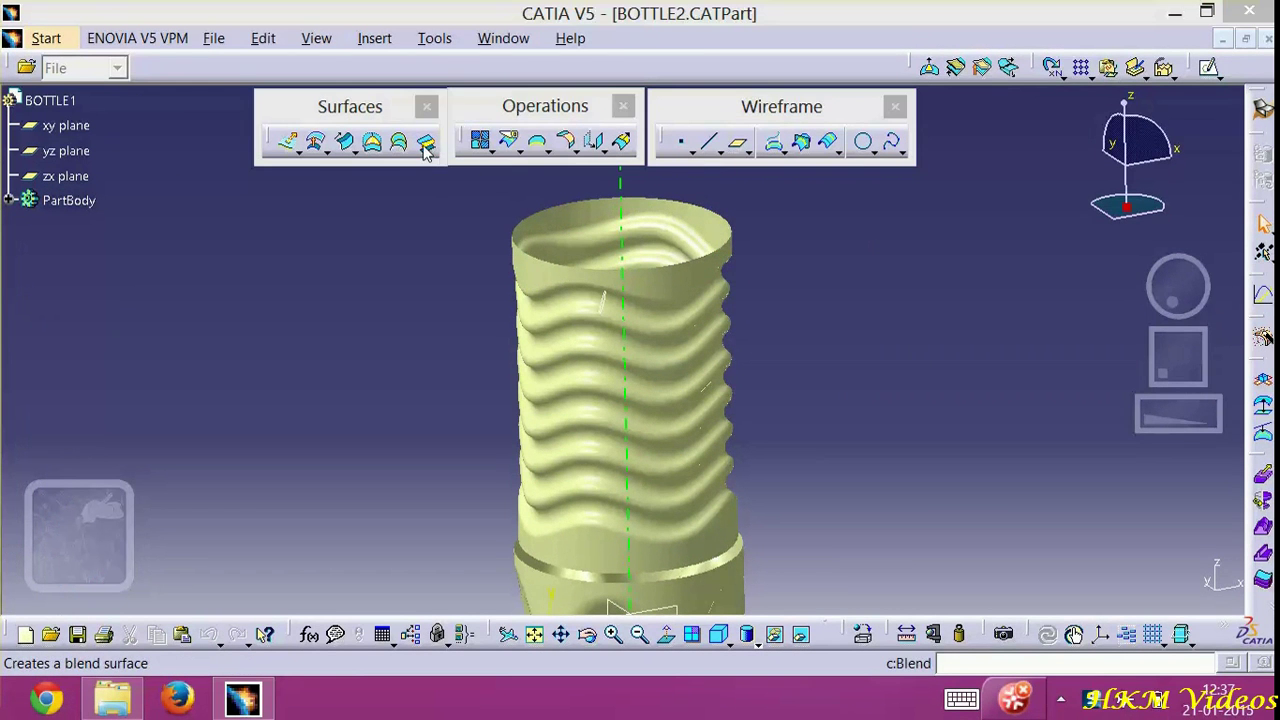
# Blend the base's upper rim to the body's lower edge with tangency continuity on both supports to close the gap
pyautogui.click(425, 145)
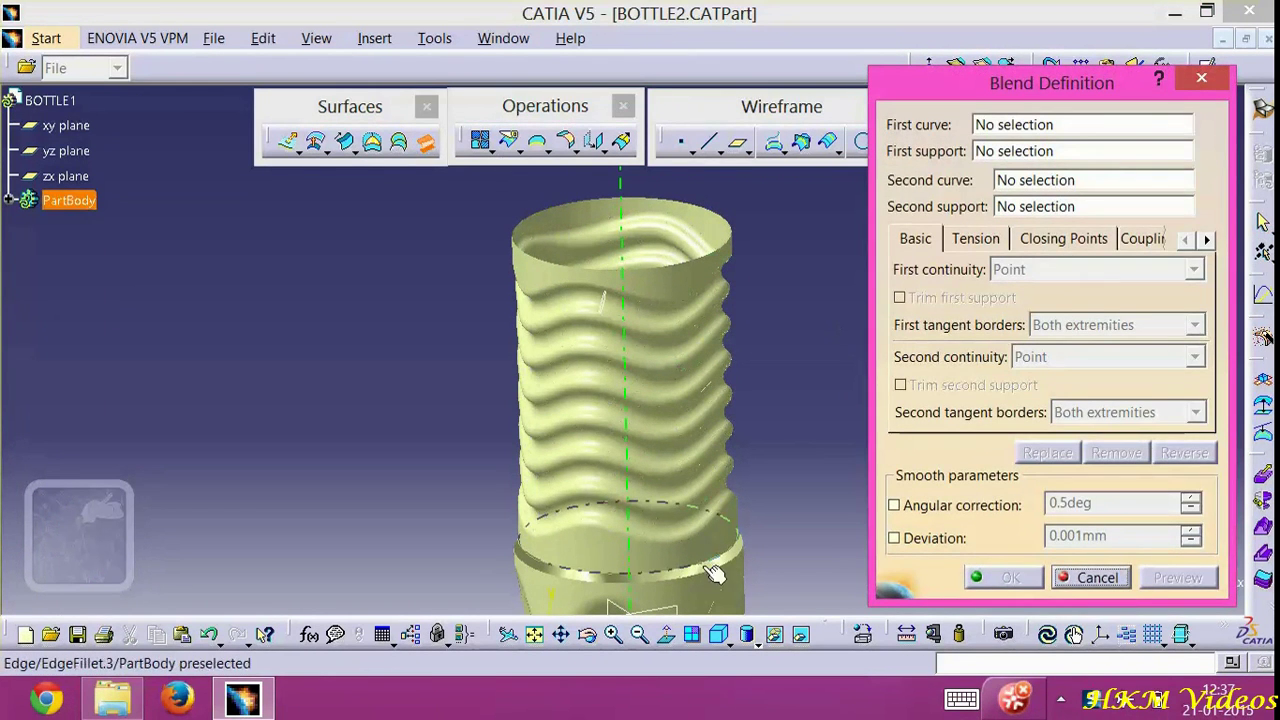
pyautogui.moveTo(713, 573); pyautogui.dragTo(715, 395, button='middle')
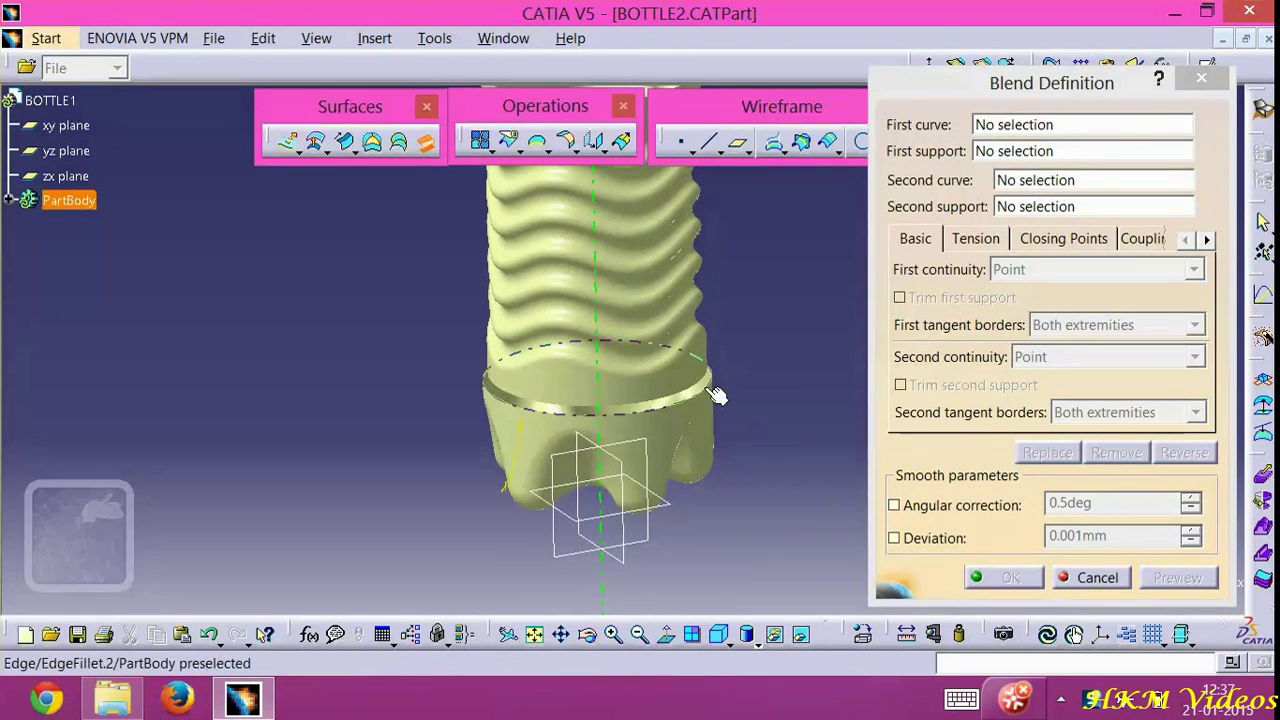
pyautogui.click(714, 394)
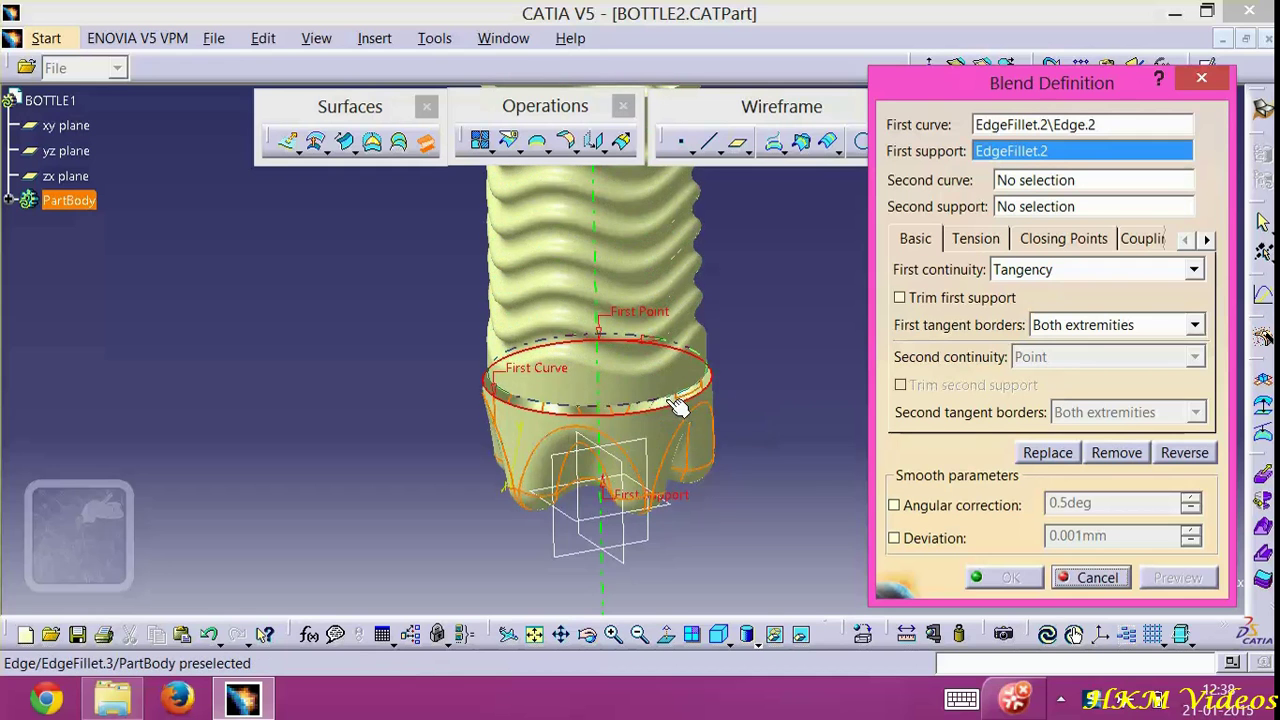
pyautogui.click(672, 403)
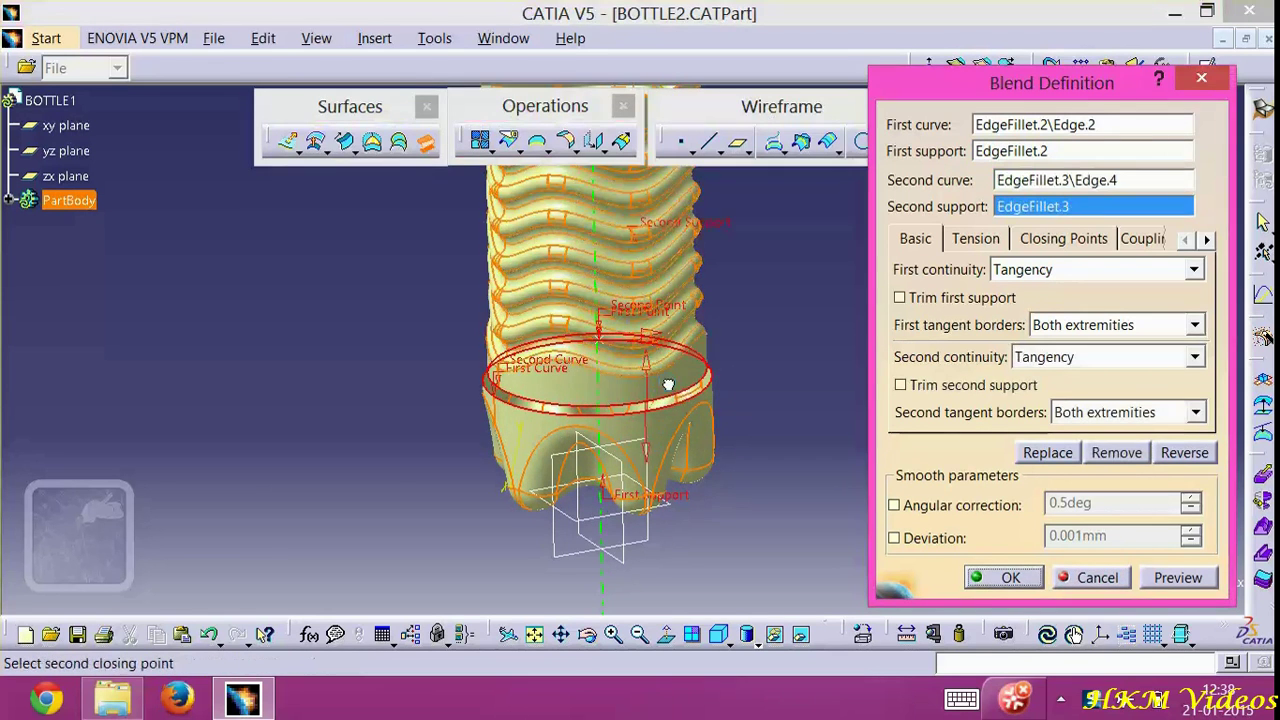
pyautogui.click(1008, 578)
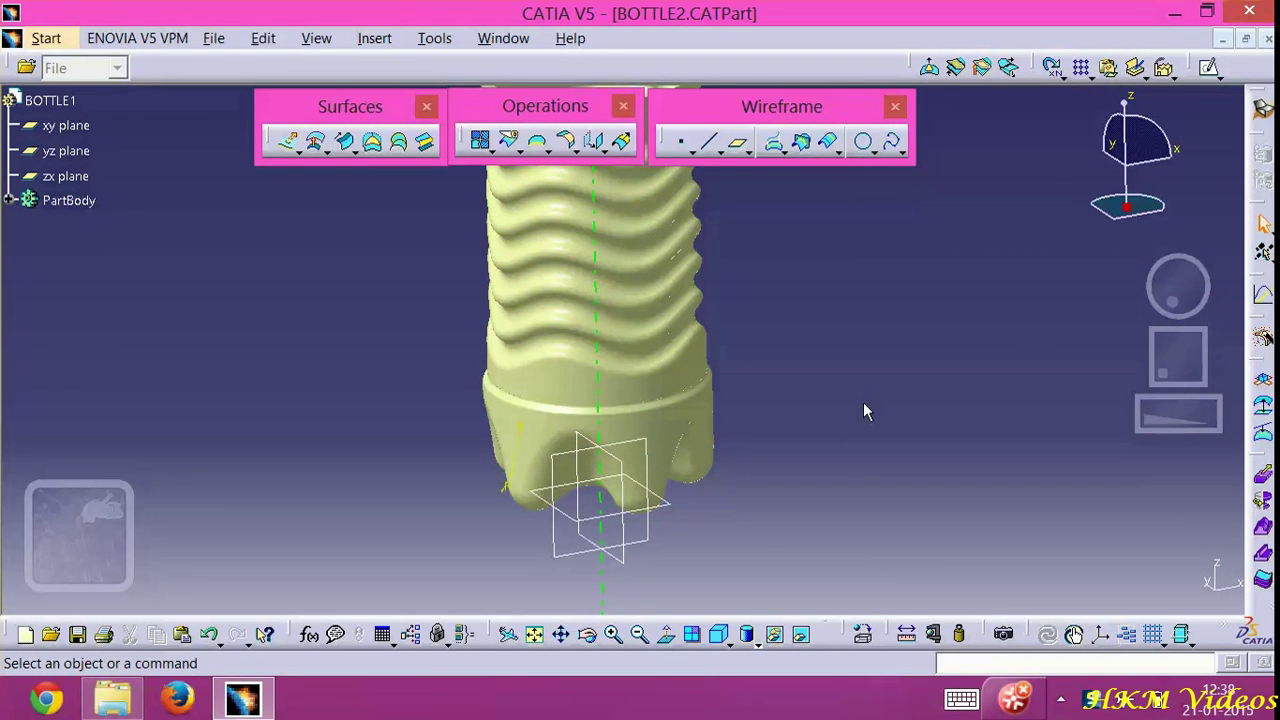
# Start a center-and-radius circle and create its center point by coordinates at X 0, Y 0, Z 320 mm
pyautogui.click(616, 634)
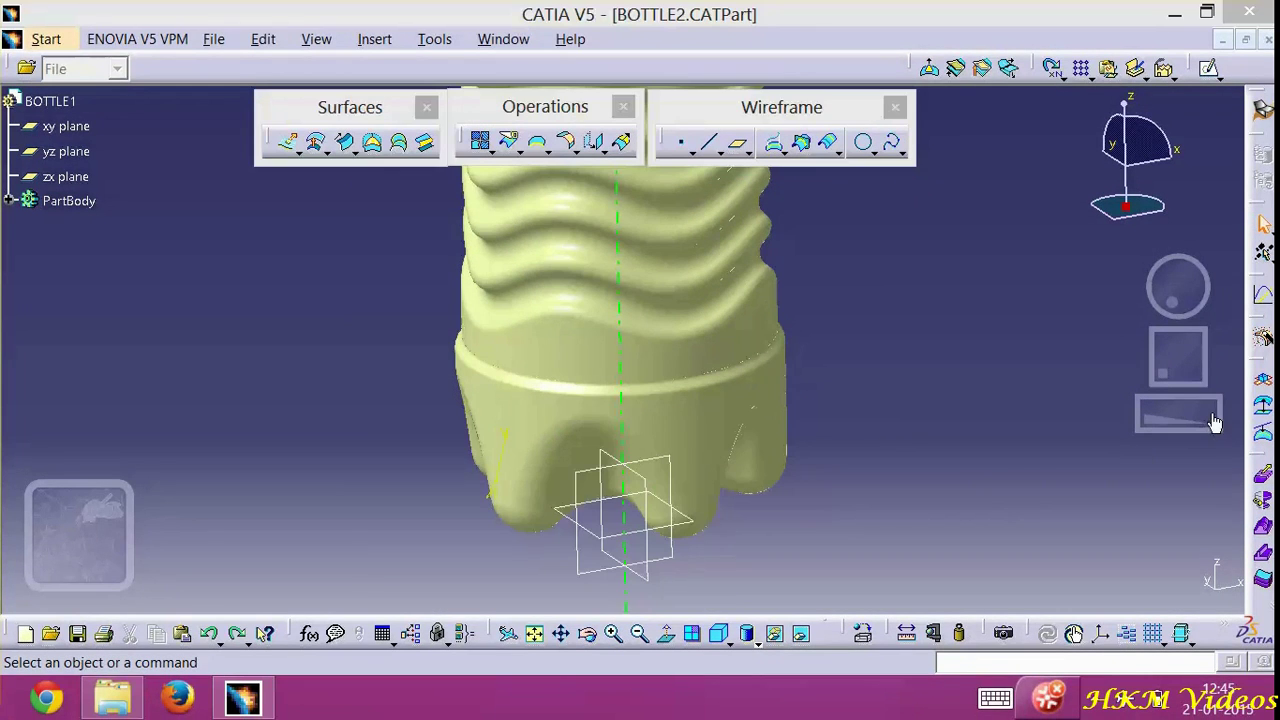
pyautogui.moveTo(1213, 421)
pyautogui.mouseDown()
pyautogui.moveTo(1160, 425)
pyautogui.moveTo(1198, 425)
pyautogui.mouseUp()
pyautogui.moveTo(1004, 386); pyautogui.dragTo(894, 270, button='middle')
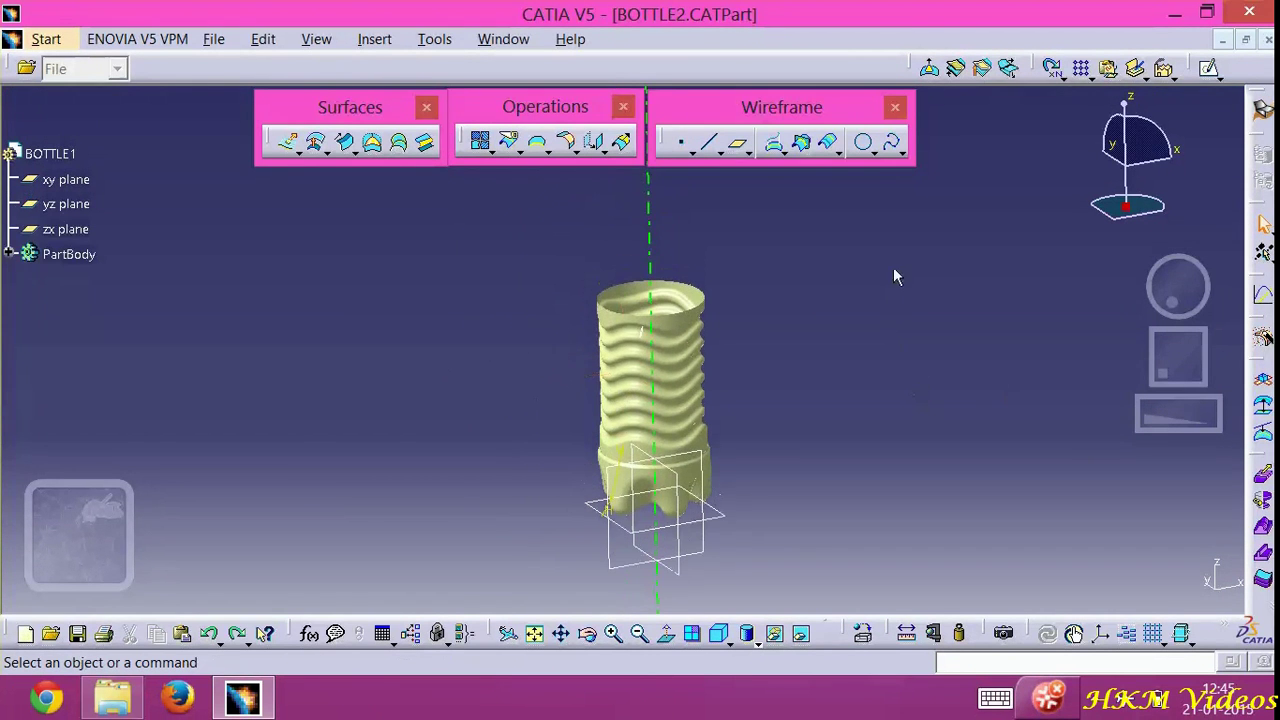
pyautogui.click(863, 142)
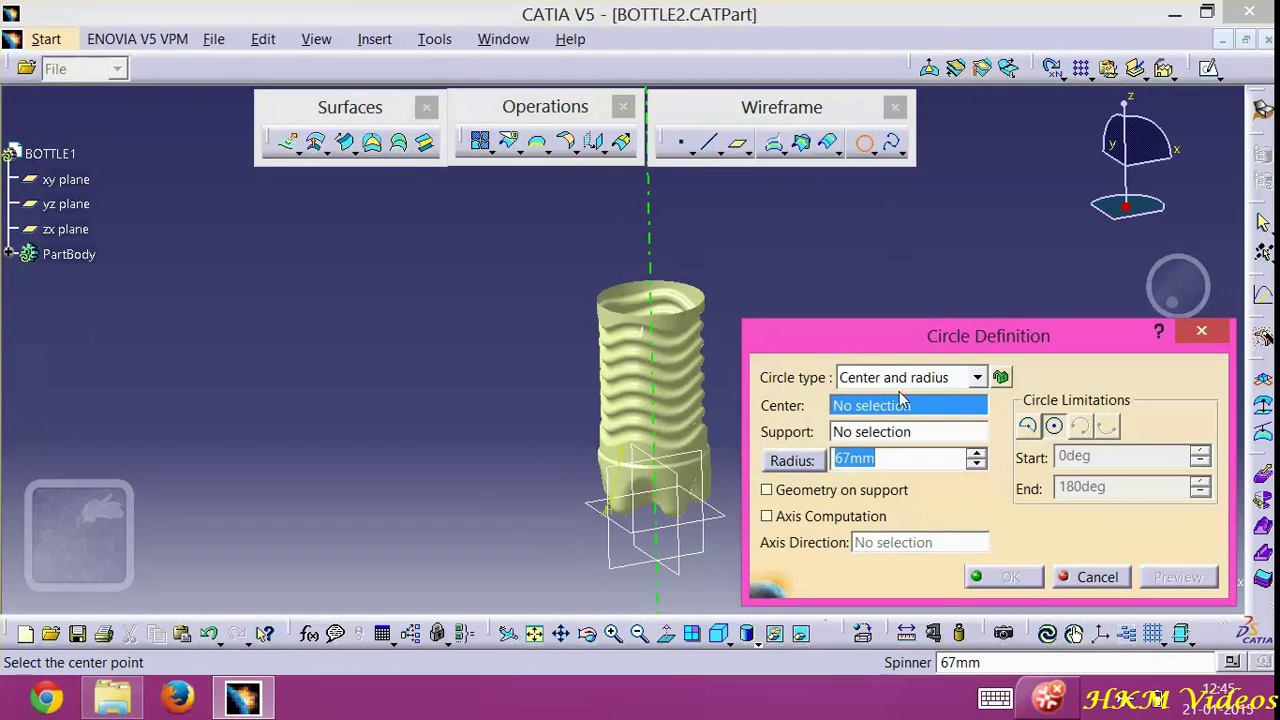
pyautogui.rightClick(919, 407)
pyautogui.click(950, 424)
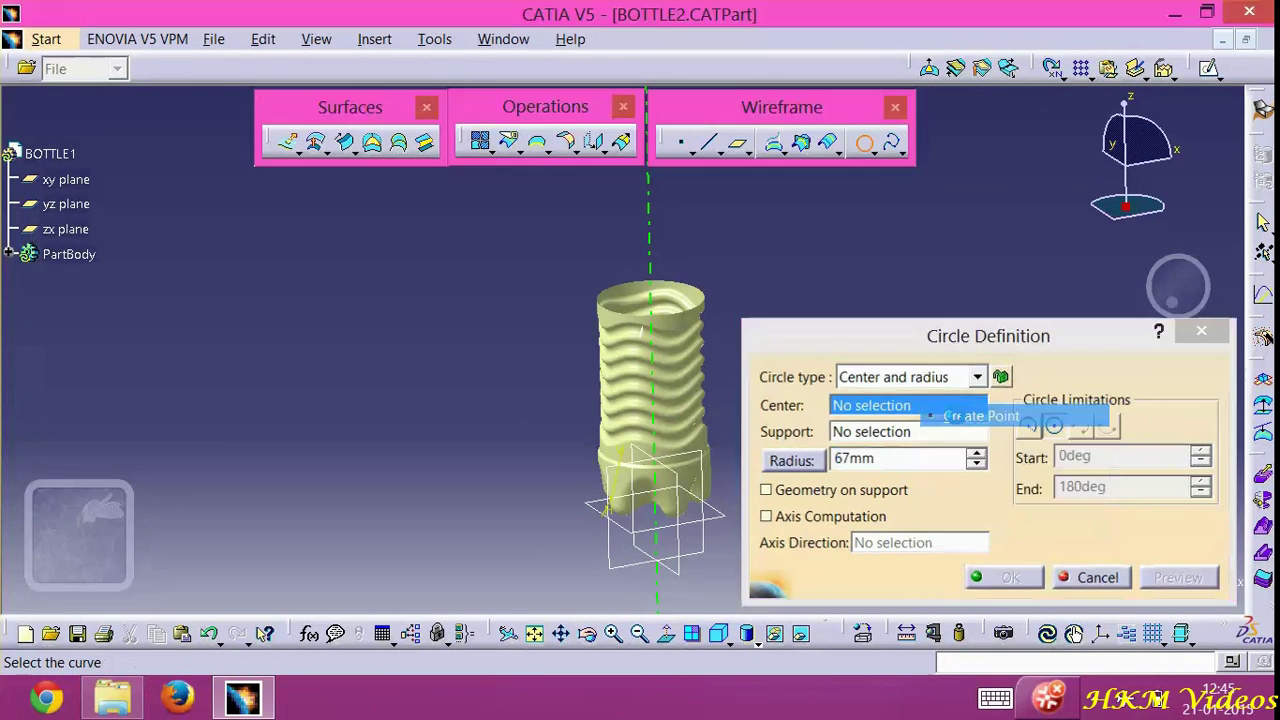
pyautogui.click(1077, 260)
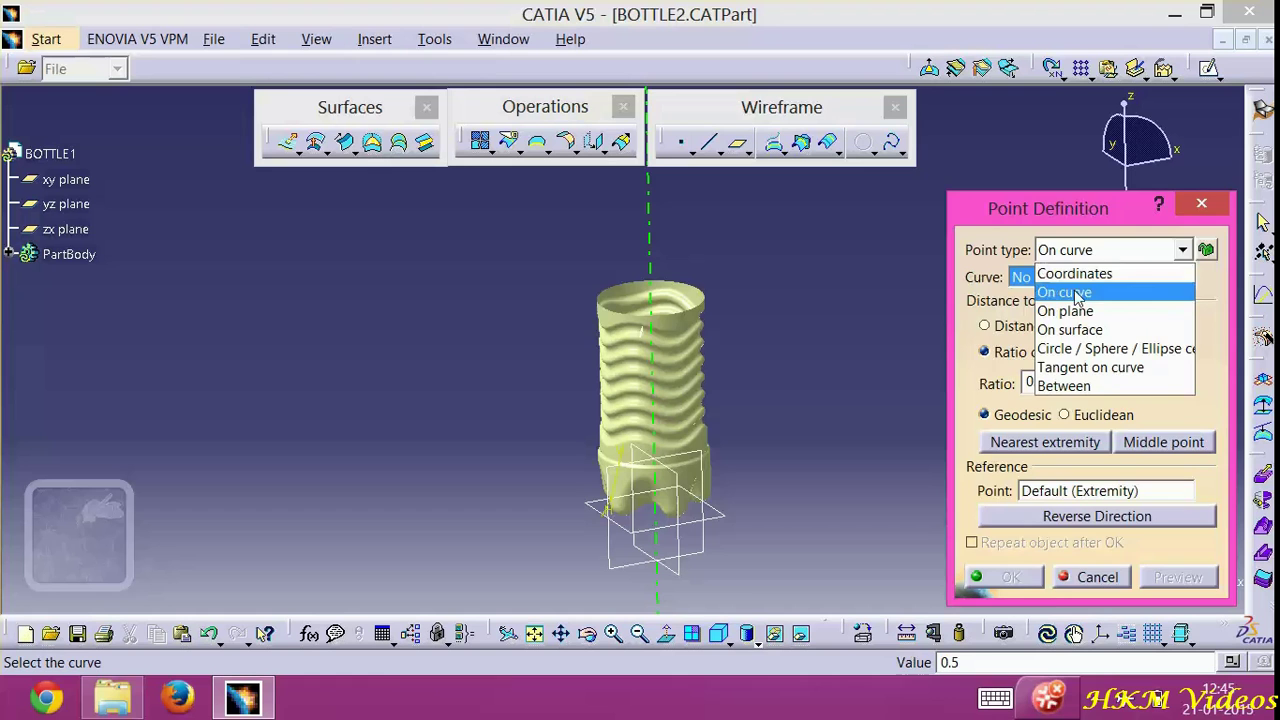
pyautogui.click(1072, 271)
pyautogui.press('Tab')
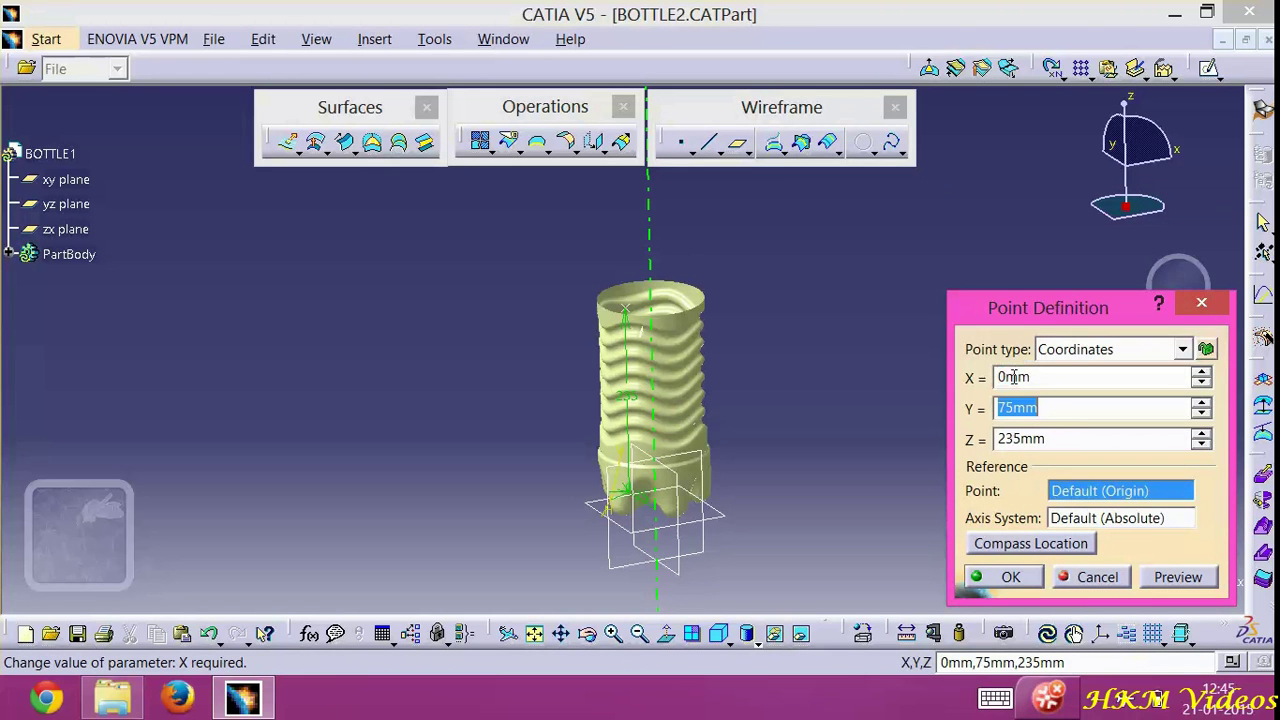
pyautogui.write('0')
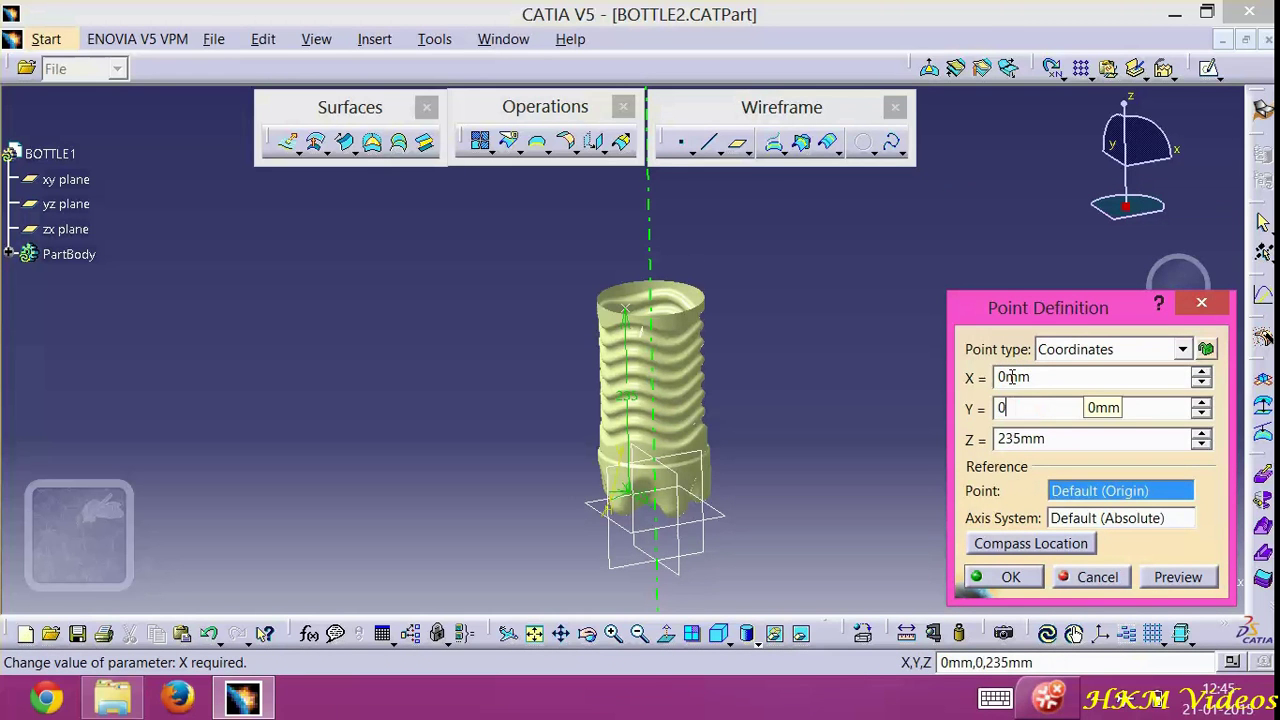
pyautogui.press('Tab')
pyautogui.write('3')
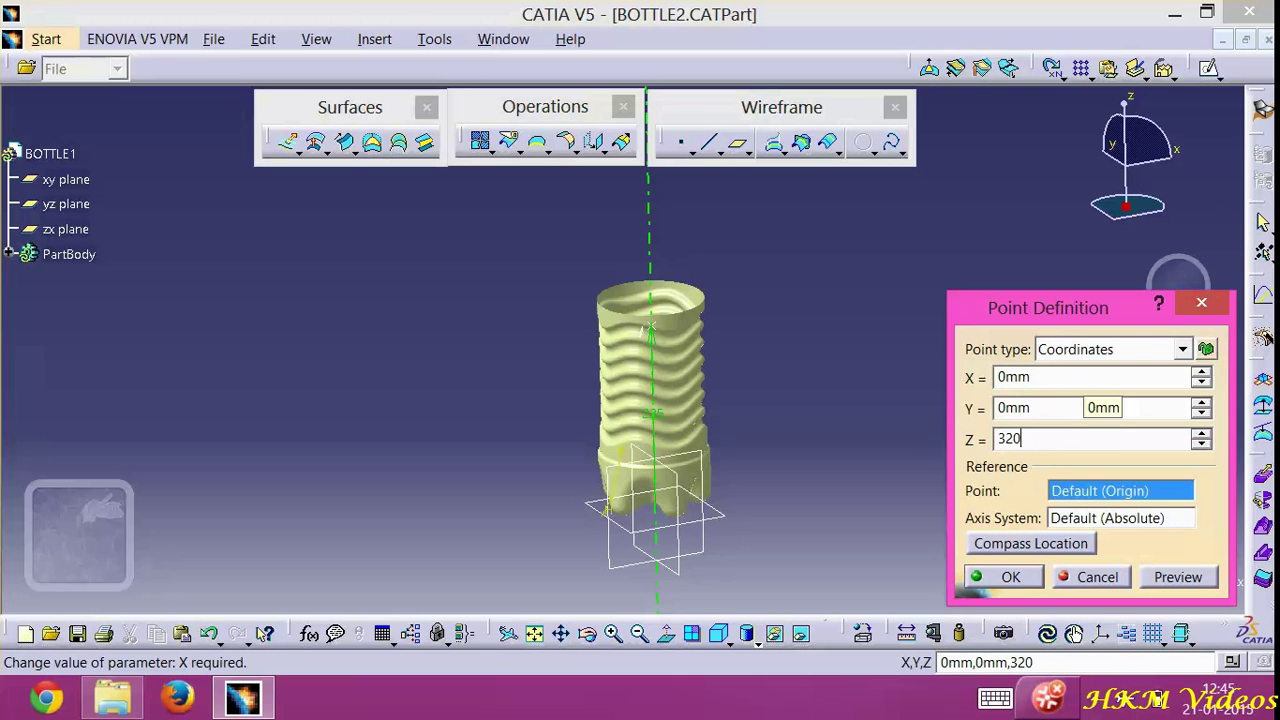
pyautogui.write('20')
pyautogui.click(1011, 577)
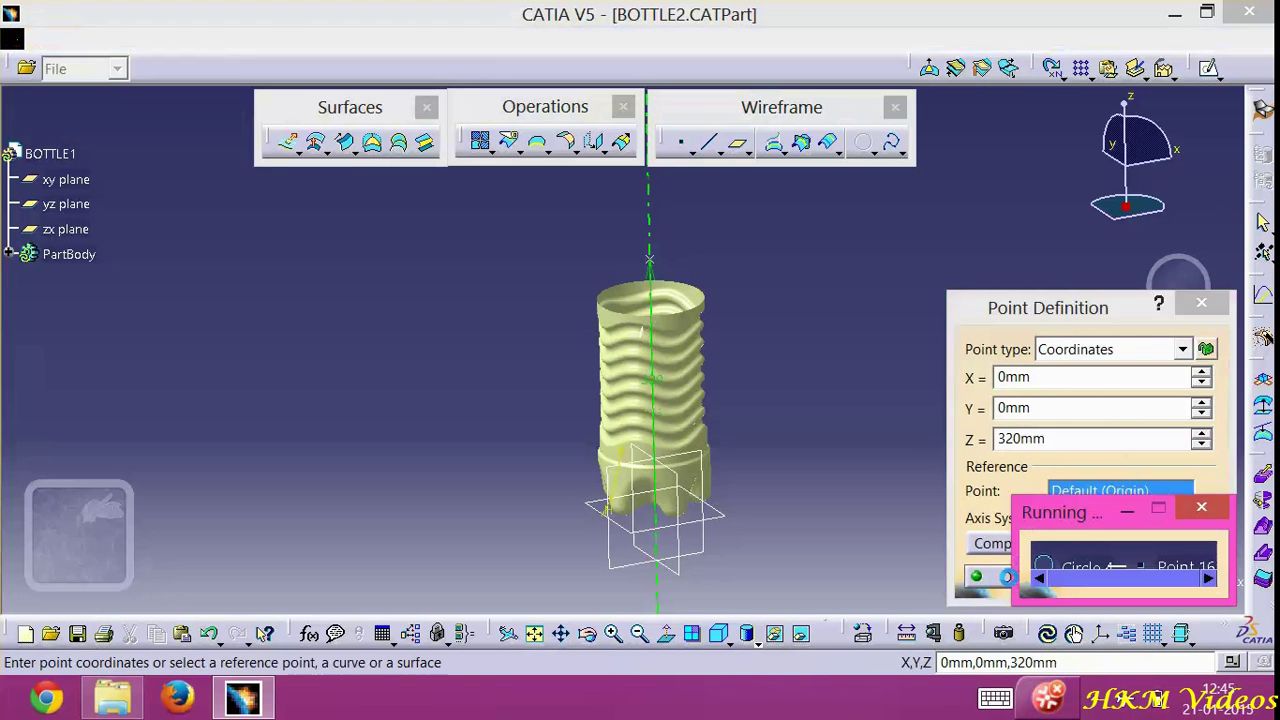
# Set the xy plane as the circle's support and its radius to 50 mm, and create the circle
pyautogui.rightClick(912, 447)
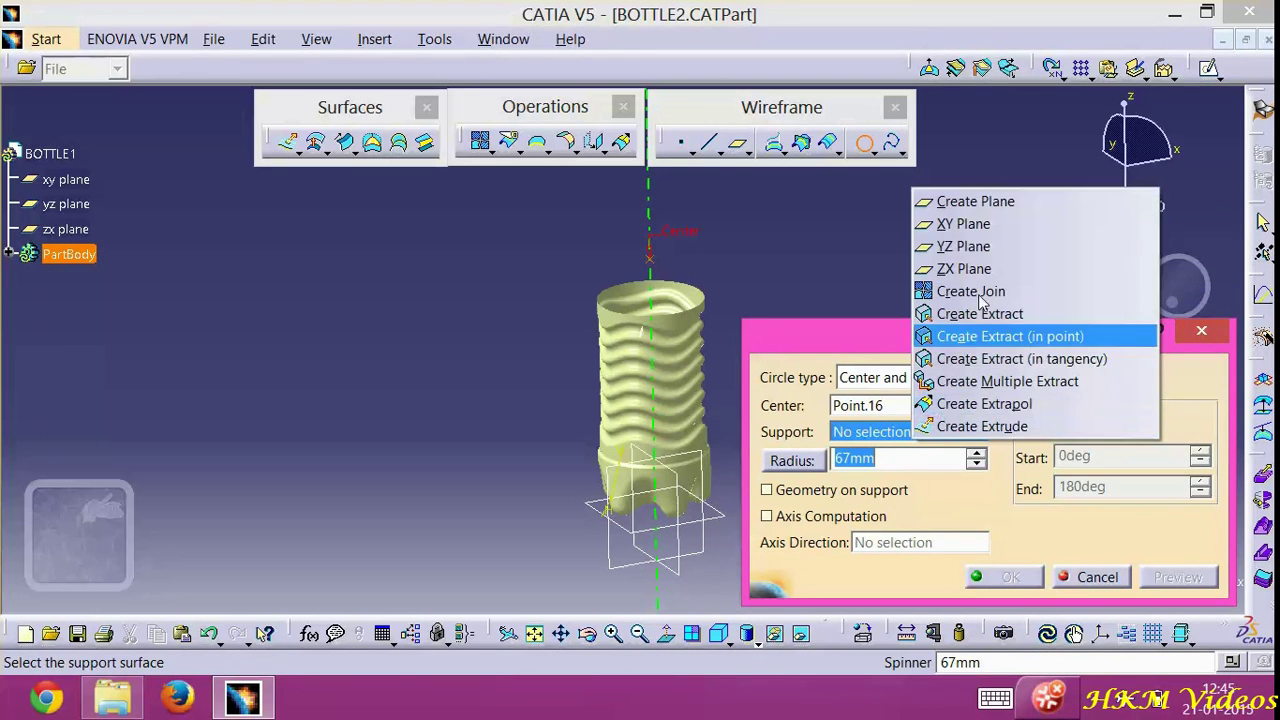
pyautogui.click(950, 222)
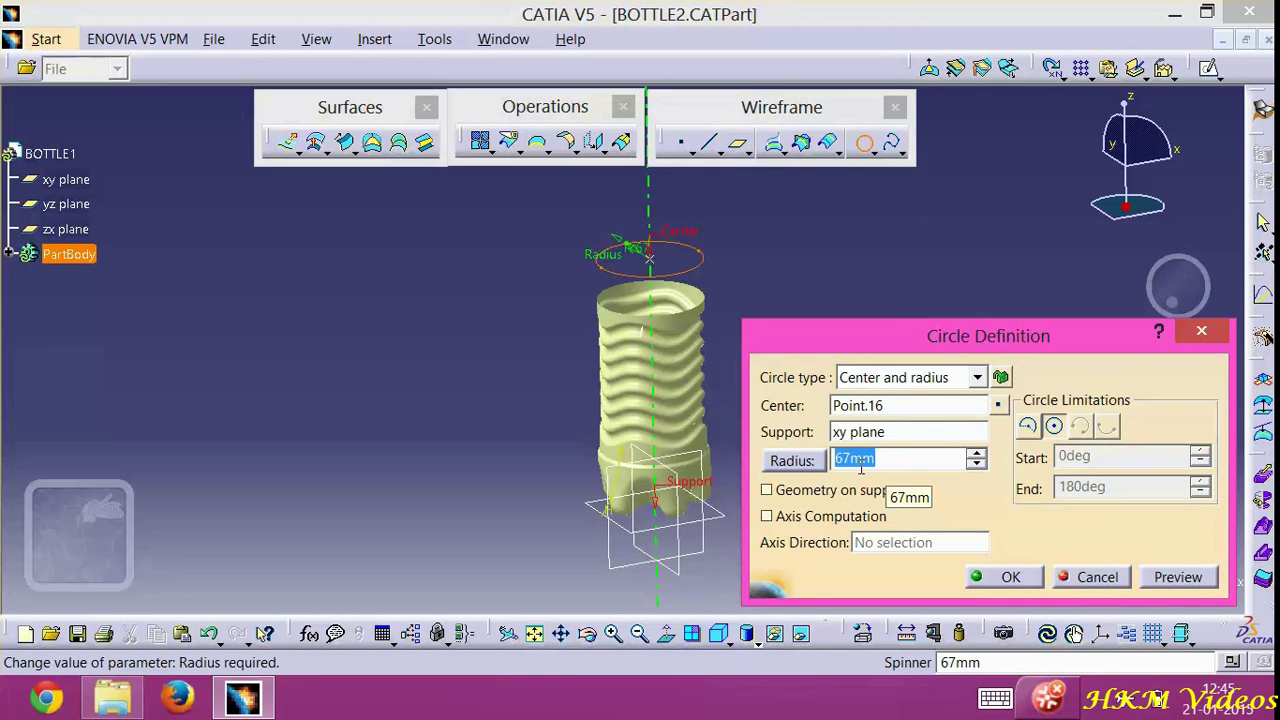
pyautogui.write('50')
pyautogui.press('Return')
pyautogui.click(1003, 577)
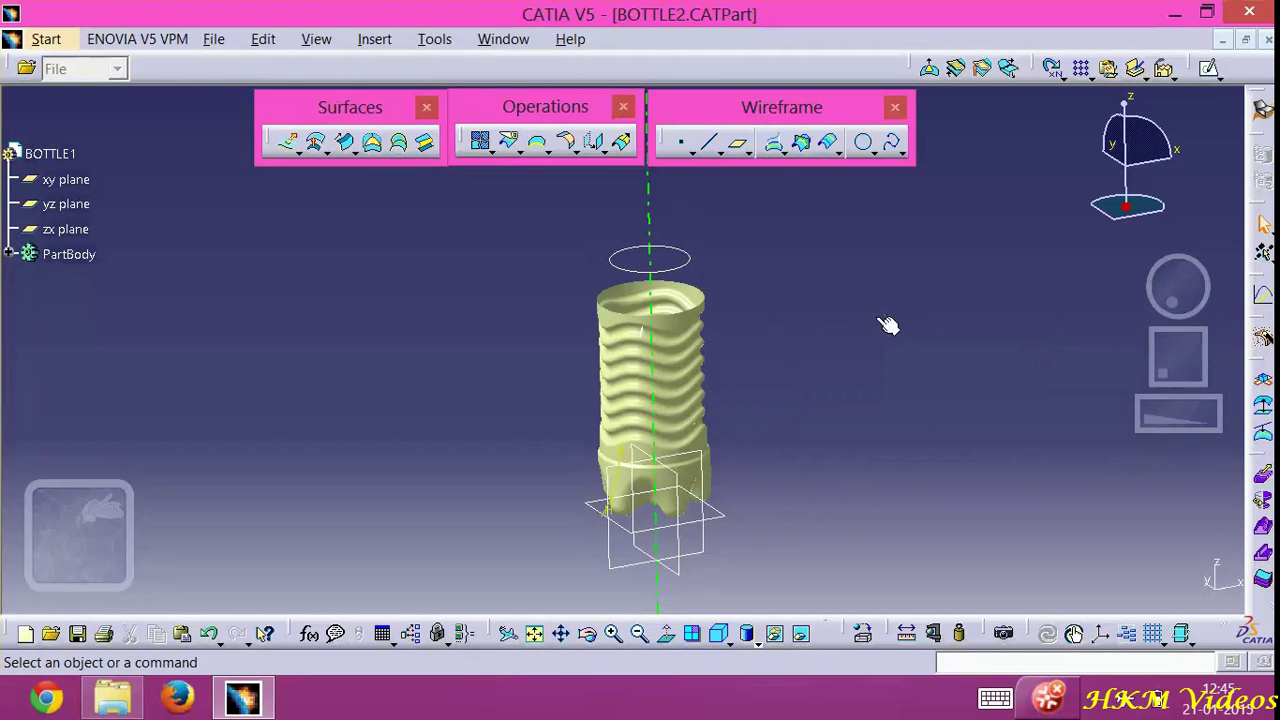
# Start another center-and-radius circle and create its center point by coordinates at X 0, Y 0, Z 370 mm
pyautogui.moveTo(888, 325); pyautogui.dragTo(886, 396, button='middle')
pyautogui.click(864, 142)
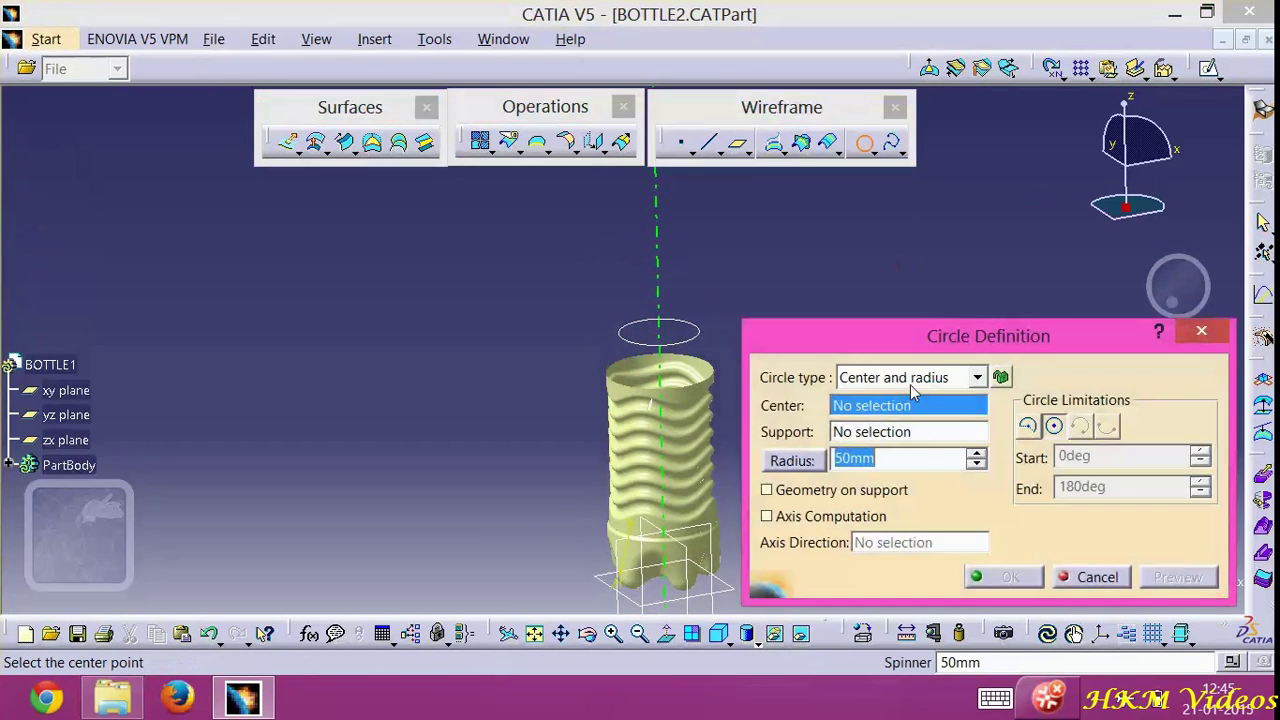
pyautogui.rightClick(886, 413)
pyautogui.click(922, 418)
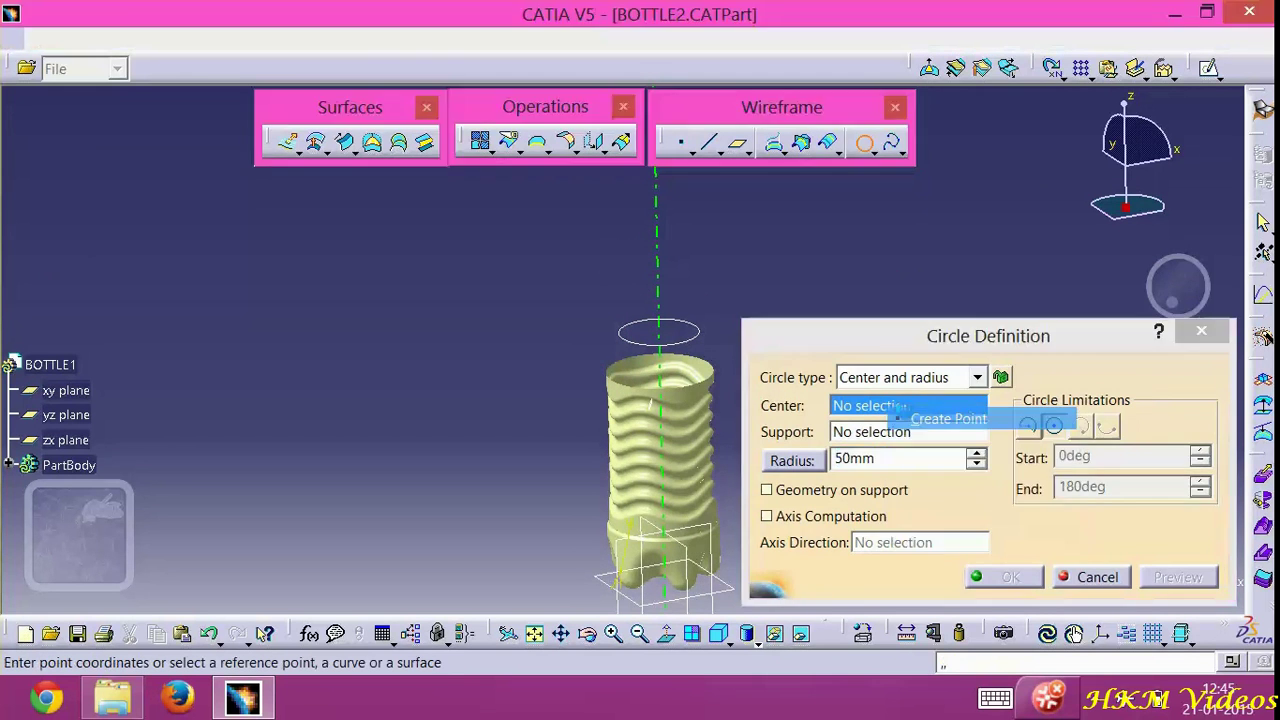
pyautogui.press('Tab')
pyautogui.press('Tab')
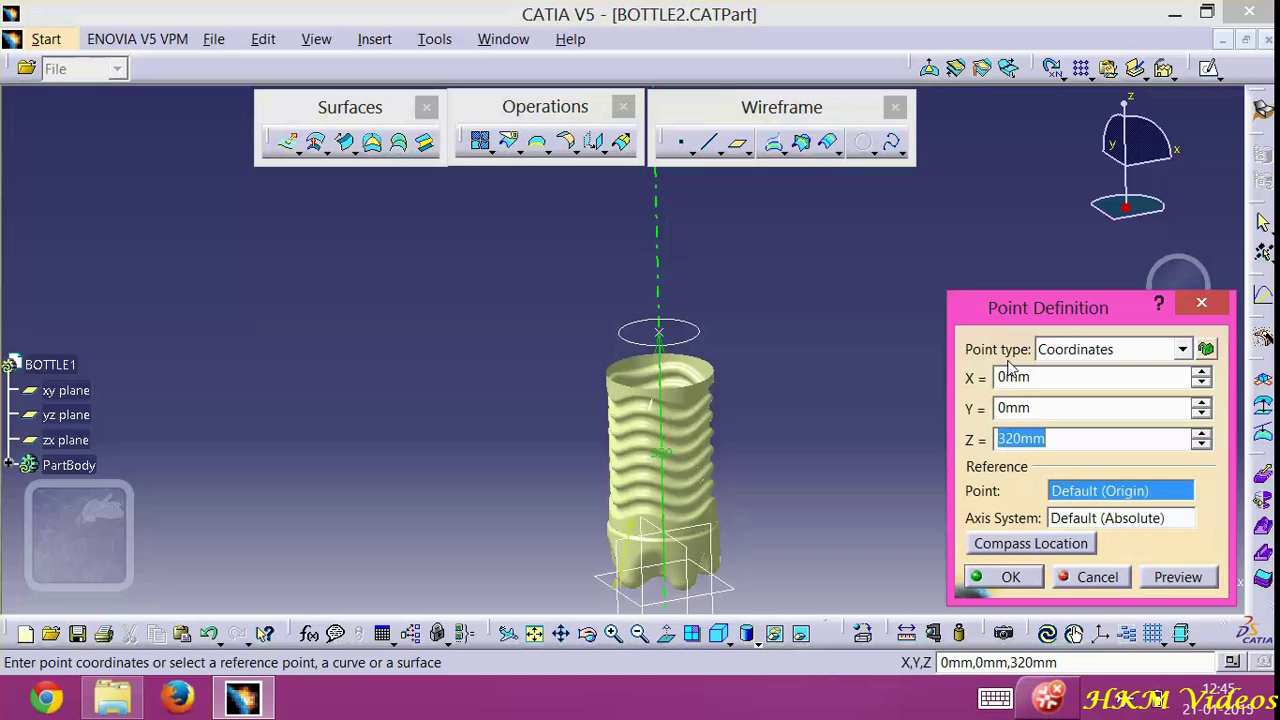
pyautogui.write('370')
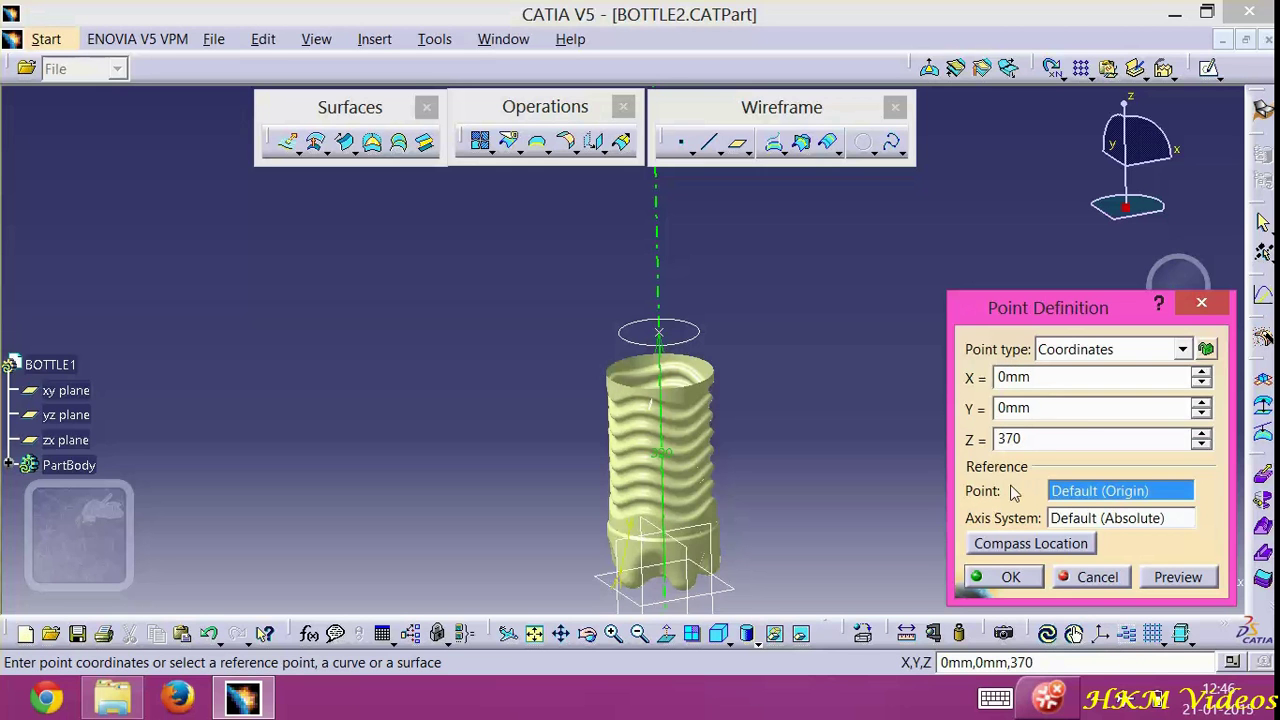
pyautogui.click(1008, 577)
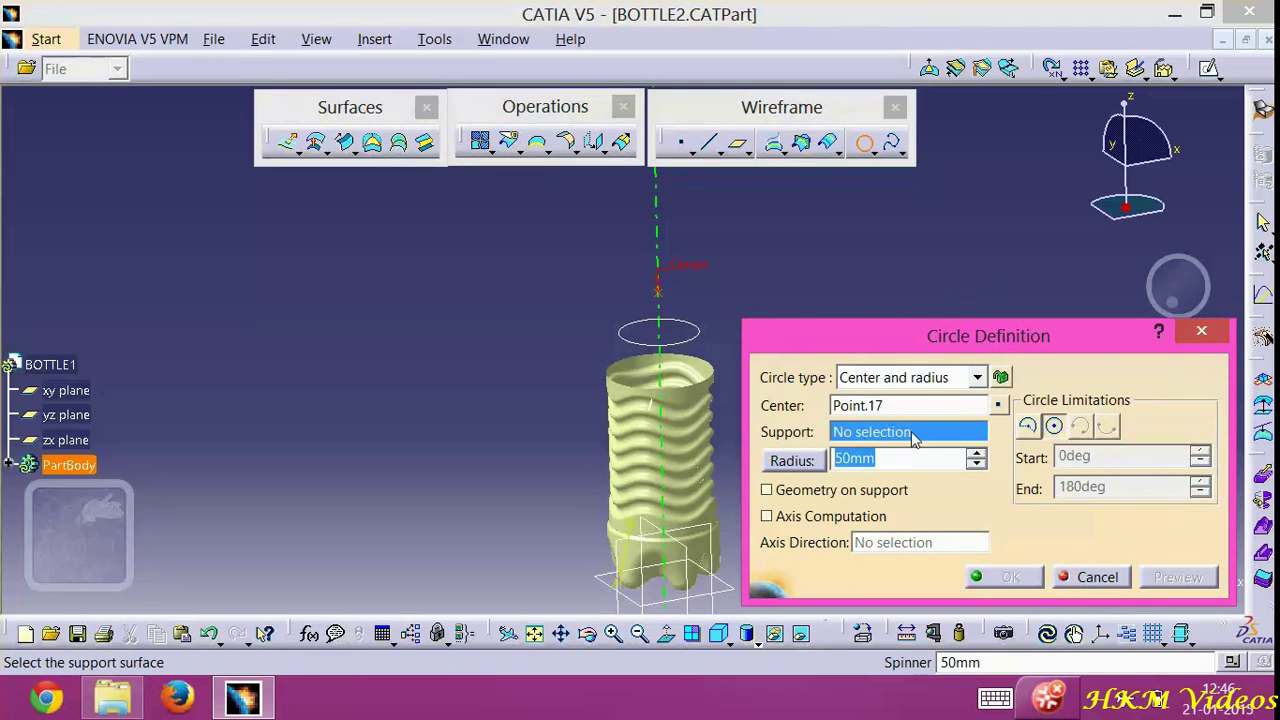
# Set the xy plane as the circle's support and its radius to 16 mm, and create the circle
pyautogui.rightClick(912, 440)
pyautogui.click(958, 211)
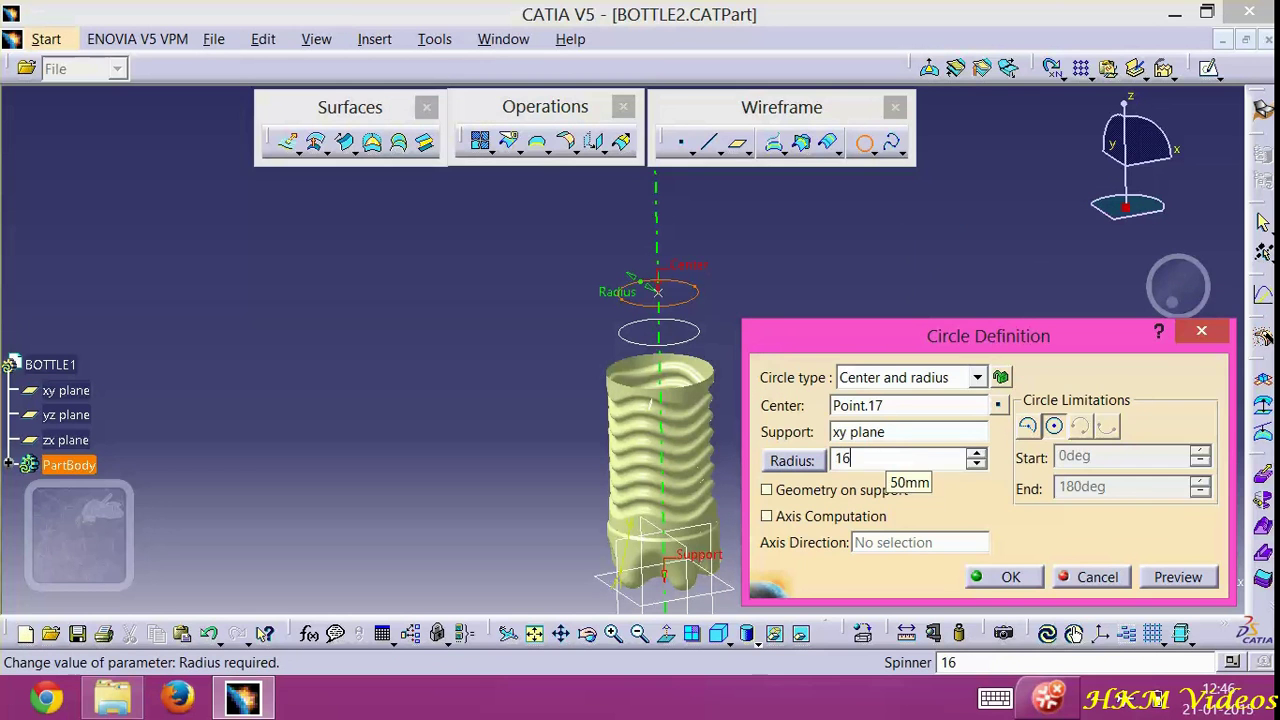
pyautogui.click(1005, 577)
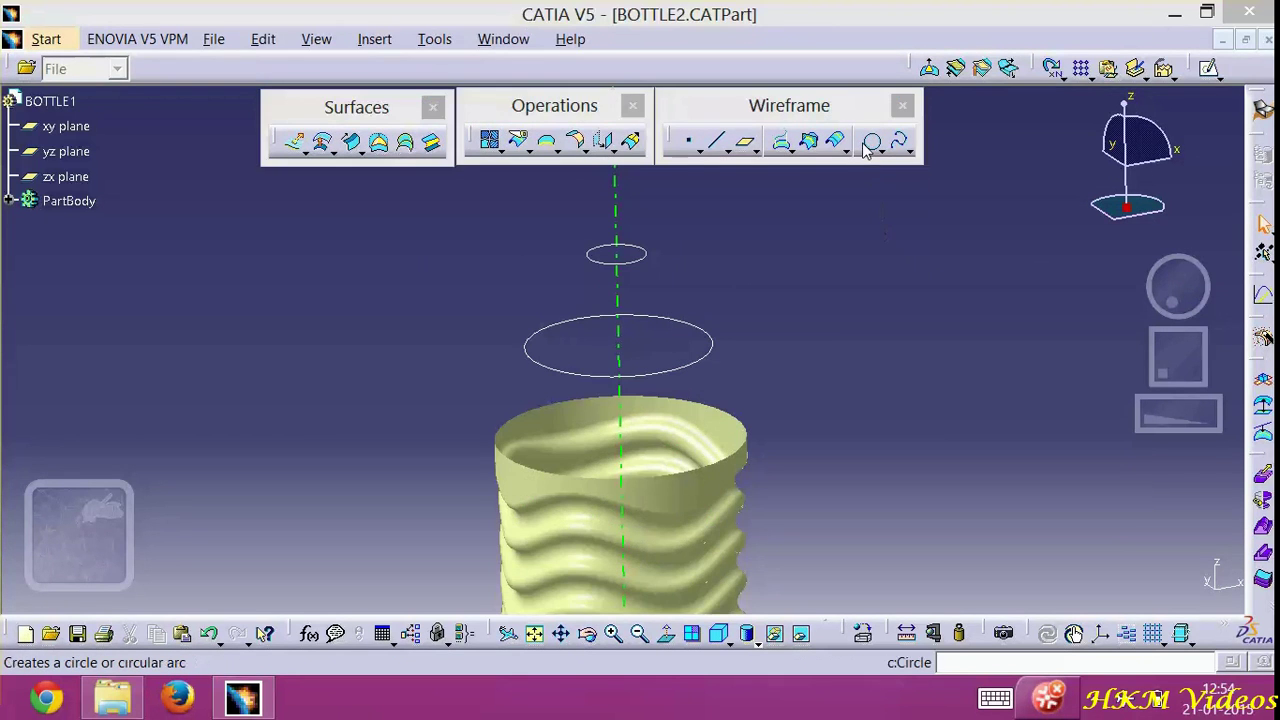
# Start a three-point circle and create its first point by coordinates at X 0, Y 22, Z 360 mm
pyautogui.click(866, 141)
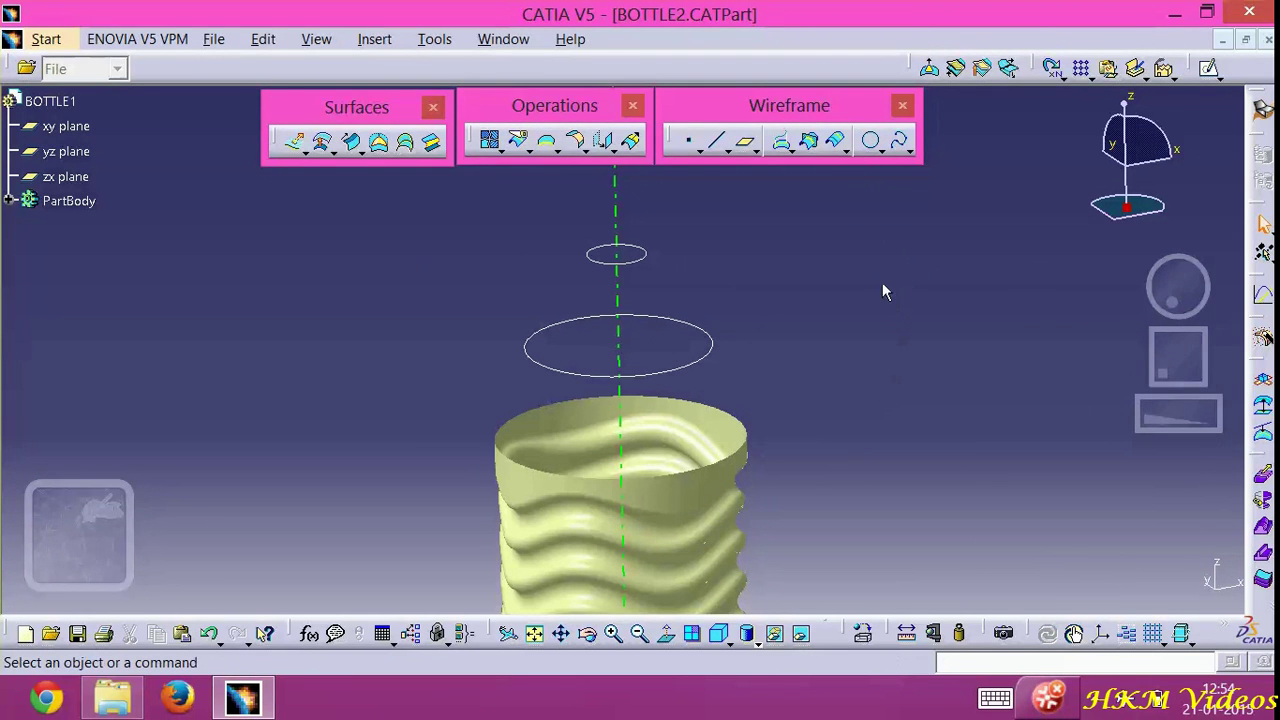
pyautogui.click(870, 141)
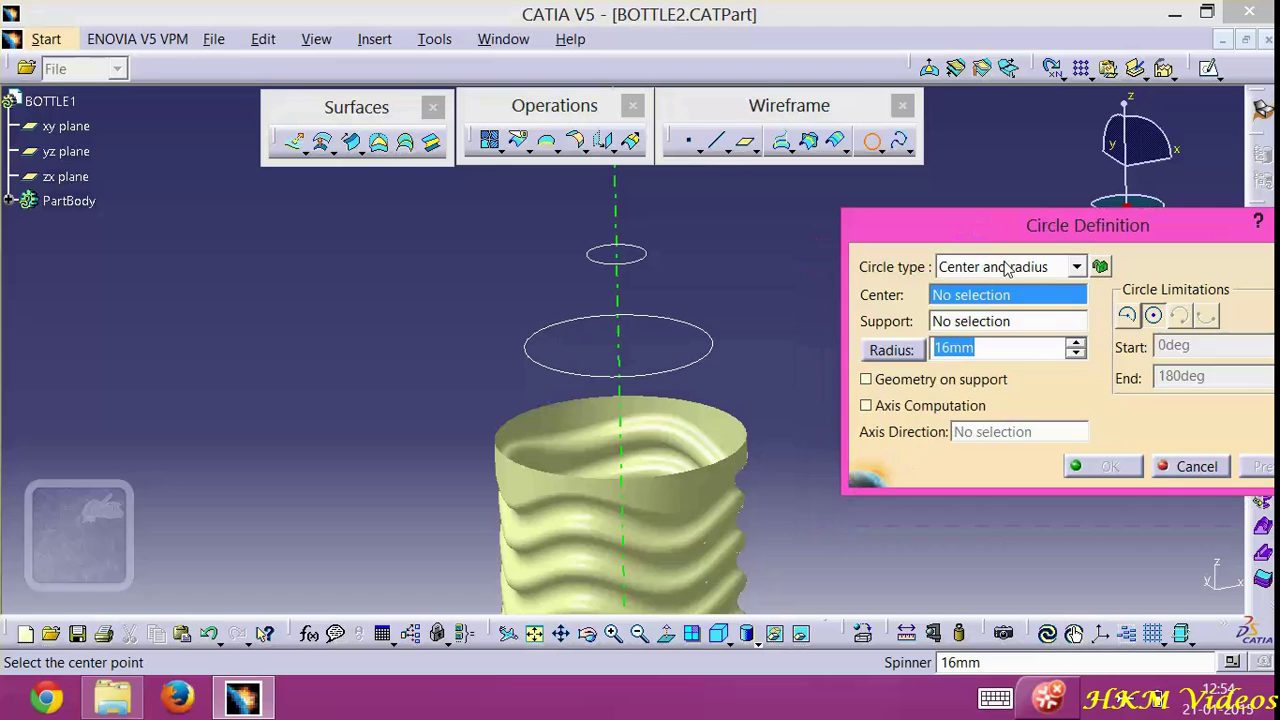
pyautogui.click(1030, 266)
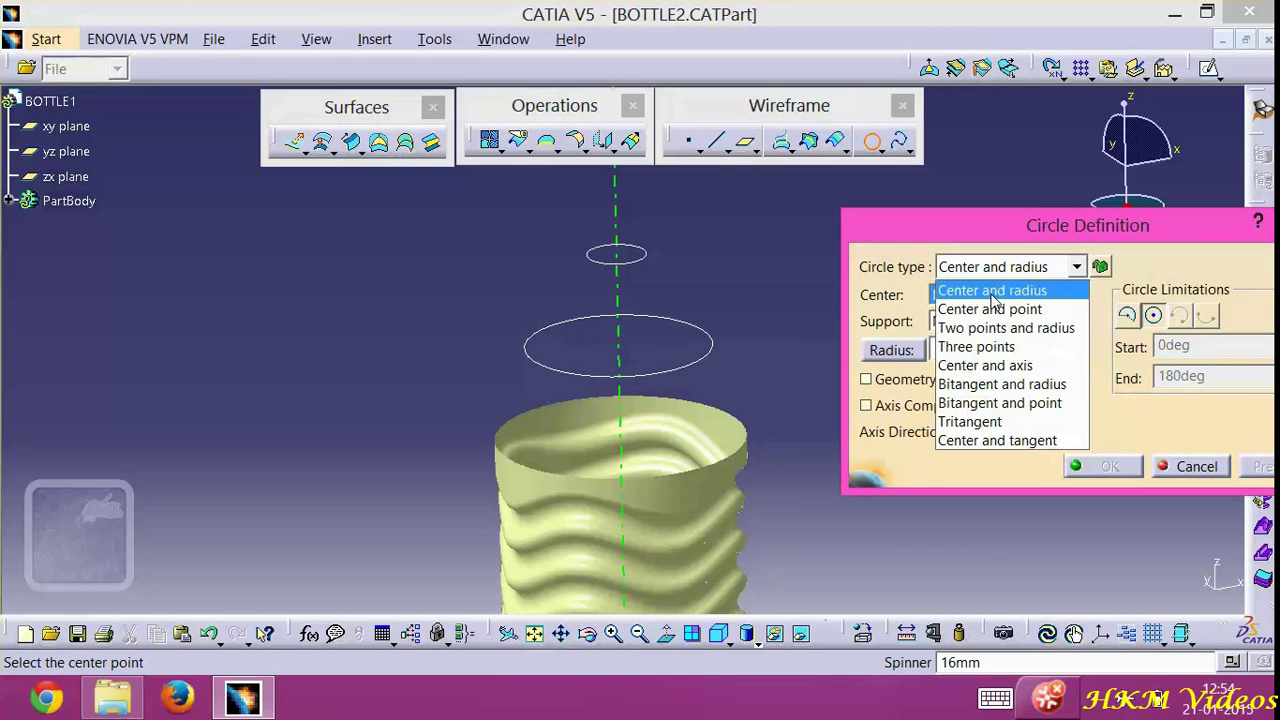
pyautogui.click(978, 347)
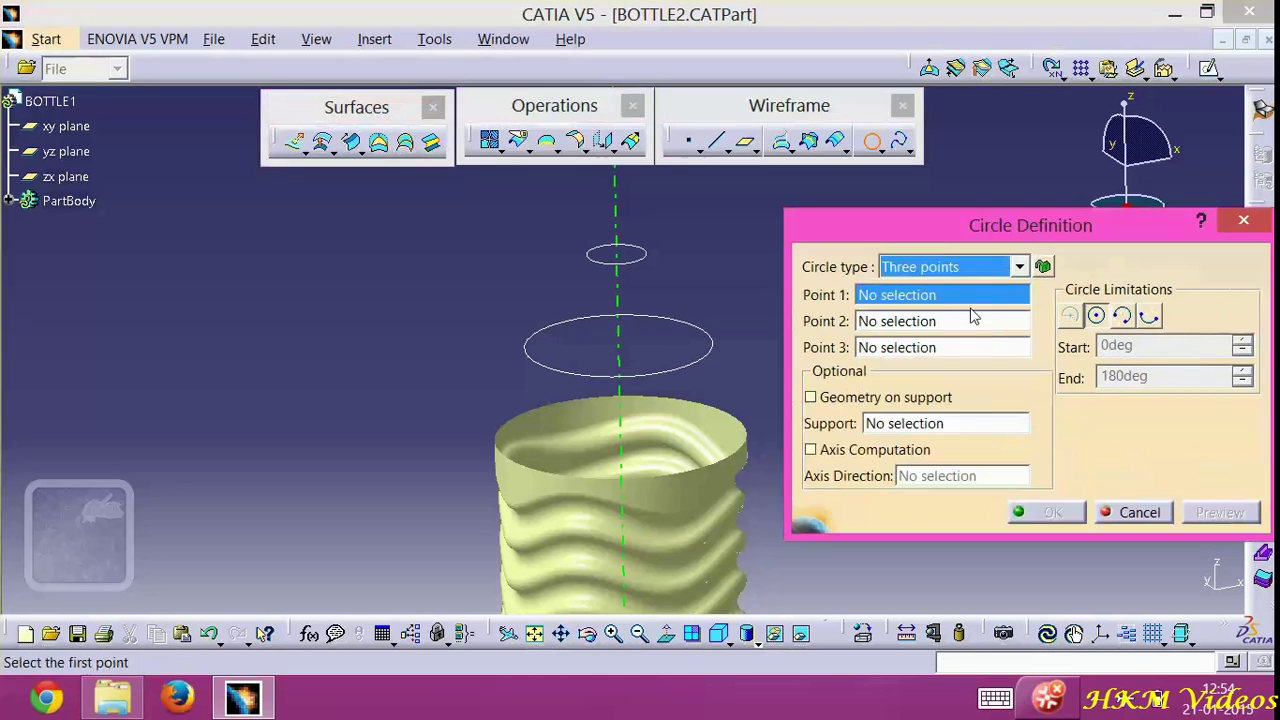
pyautogui.rightClick(937, 300)
pyautogui.click(966, 306)
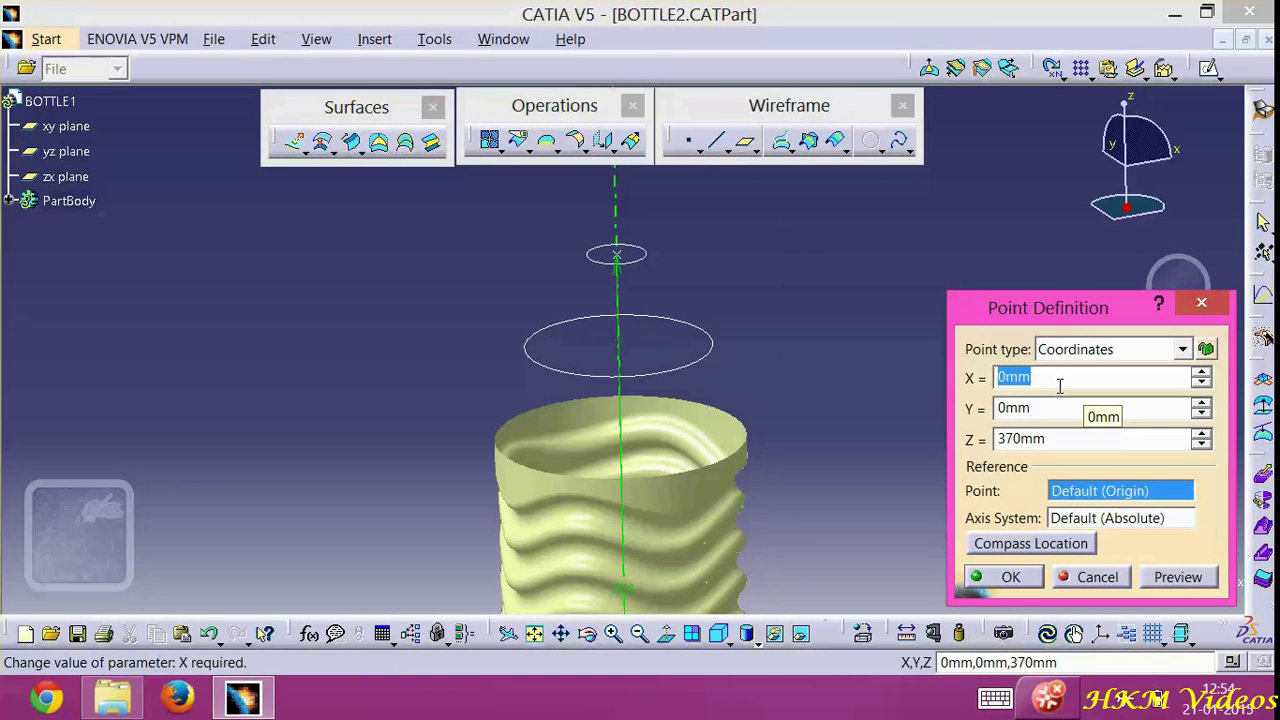
pyautogui.press('Tab')
pyautogui.write('22')
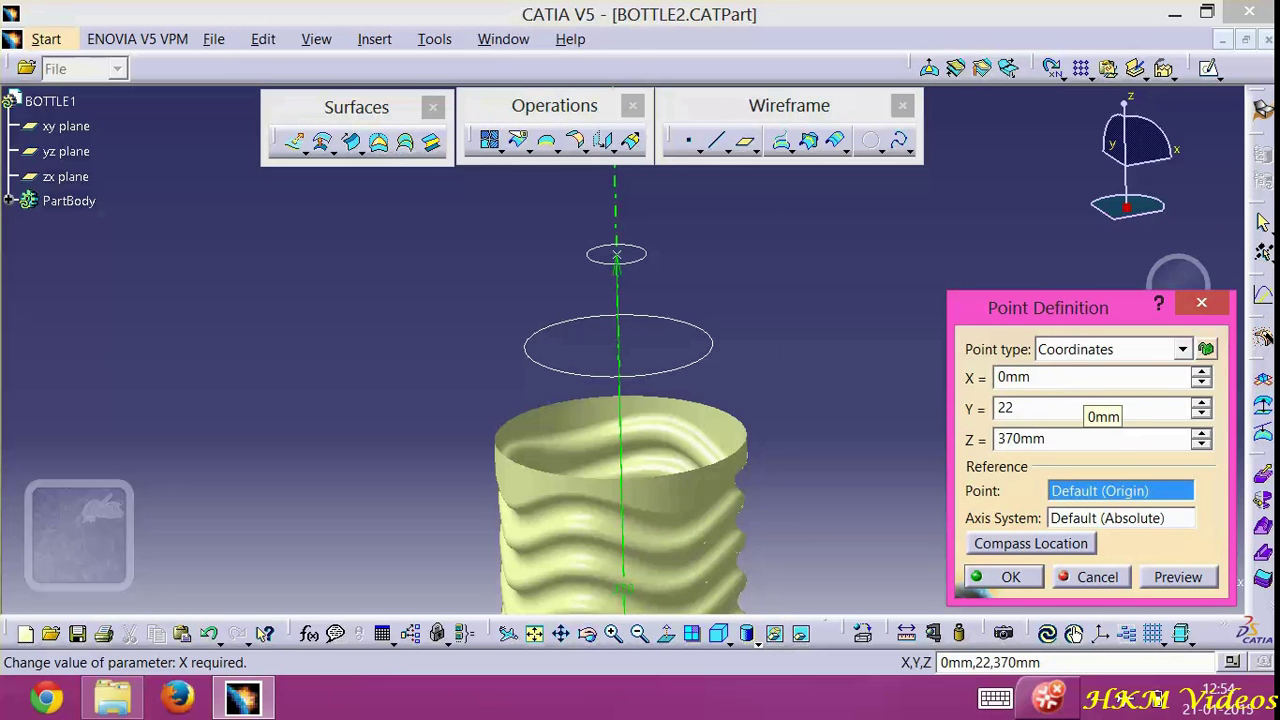
pyautogui.press('Tab')
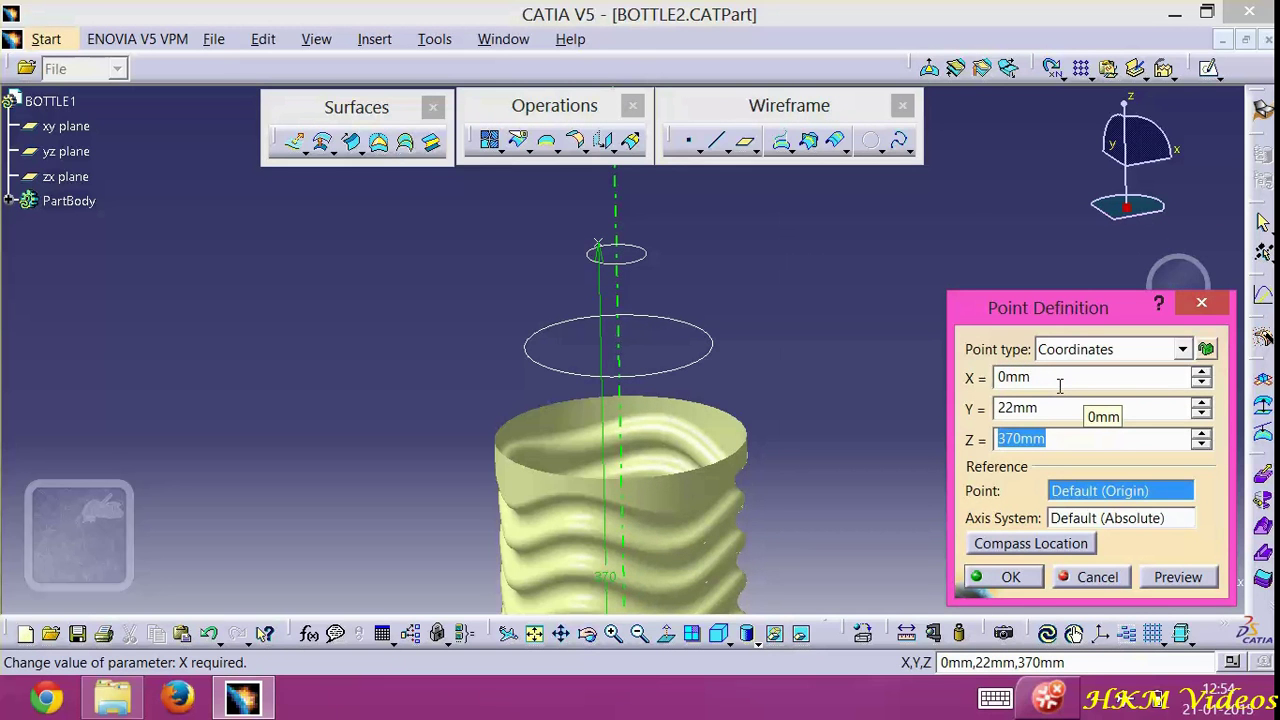
pyautogui.write('360')
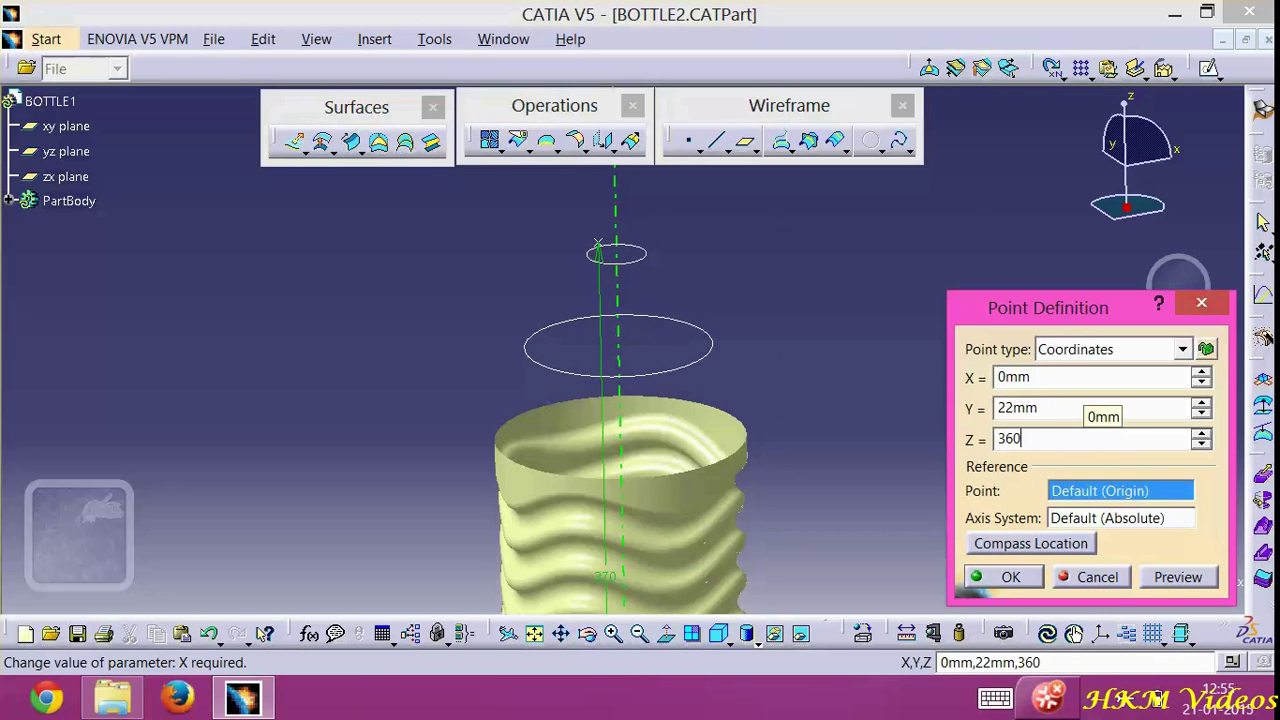
pyautogui.press('Return')
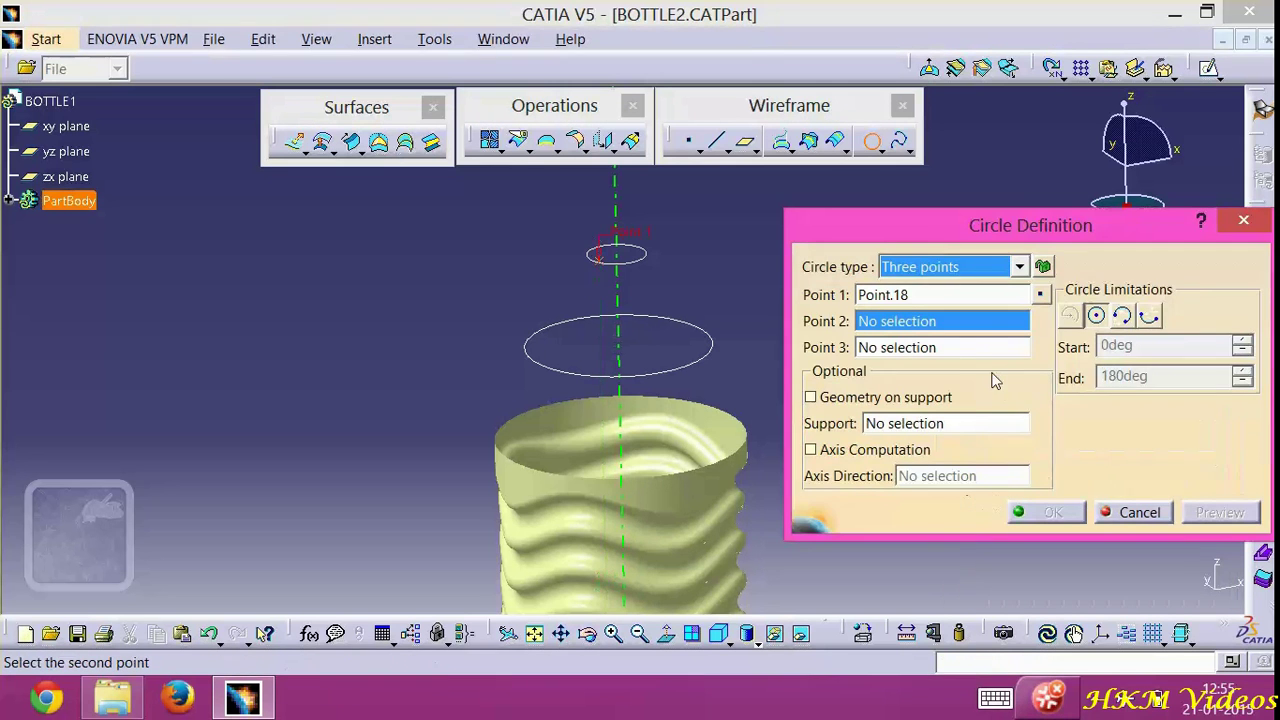
# Create the circle's second point by coordinates at X 0, Y 50, Z 320 mm
pyautogui.rightClick(955, 321)
pyautogui.click(1010, 334)
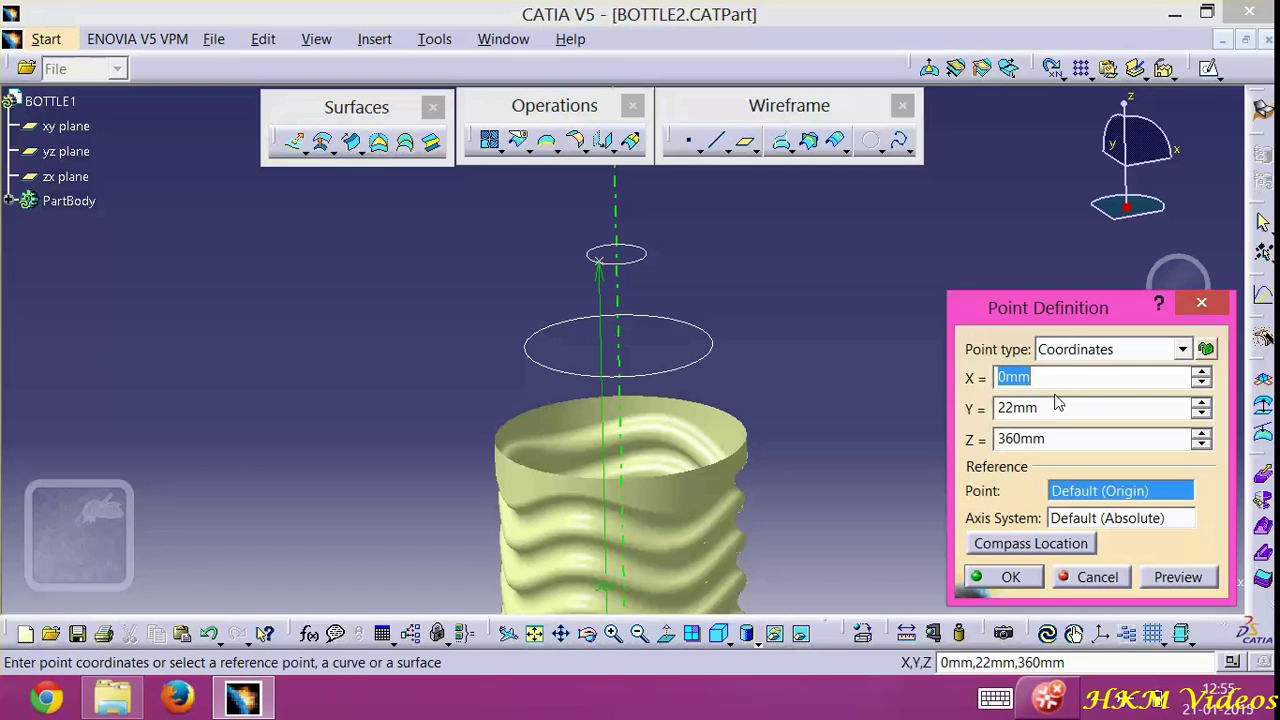
pyautogui.write('0')
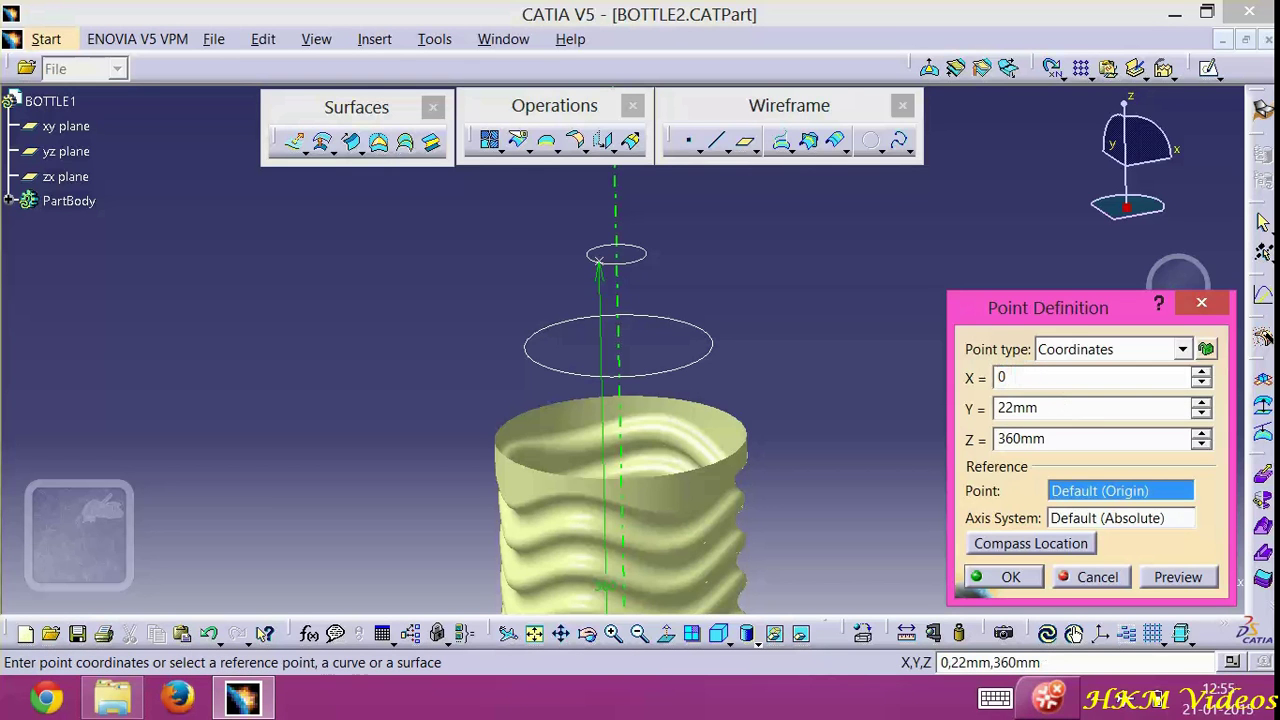
pyautogui.press('Tab')
pyautogui.write('5')
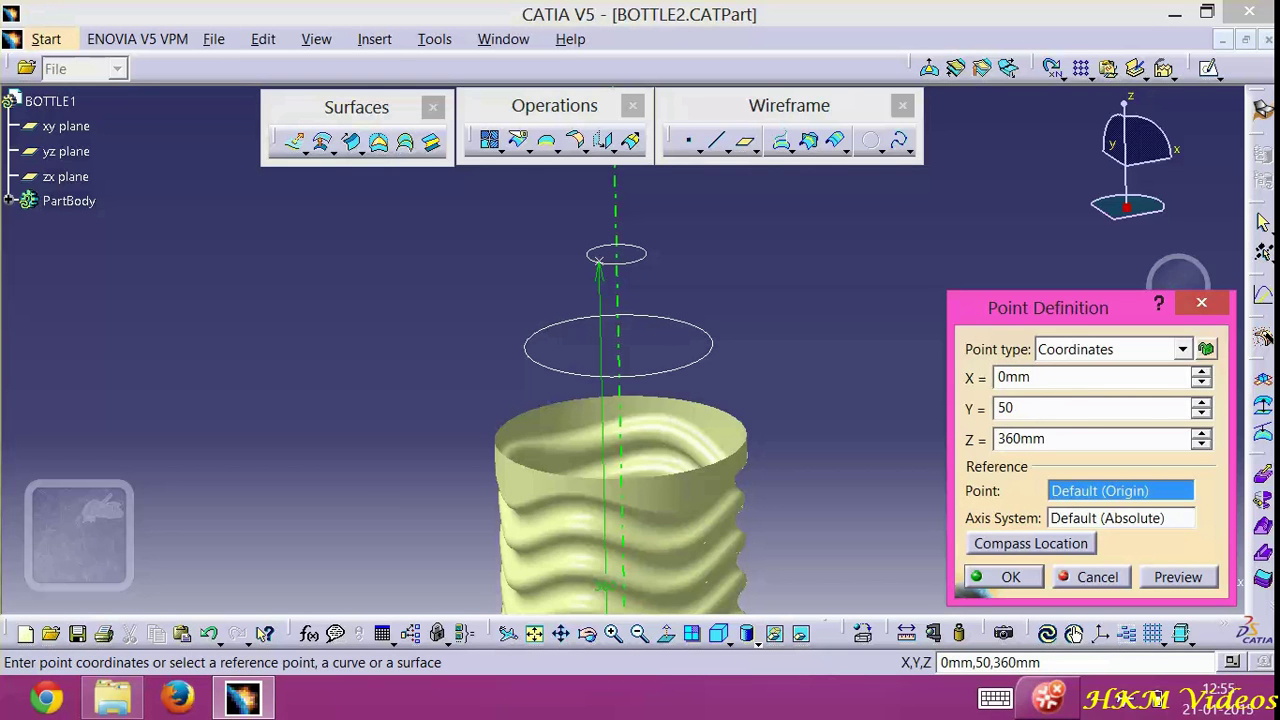
pyautogui.write('0')
pyautogui.press('Tab')
pyautogui.write('3')
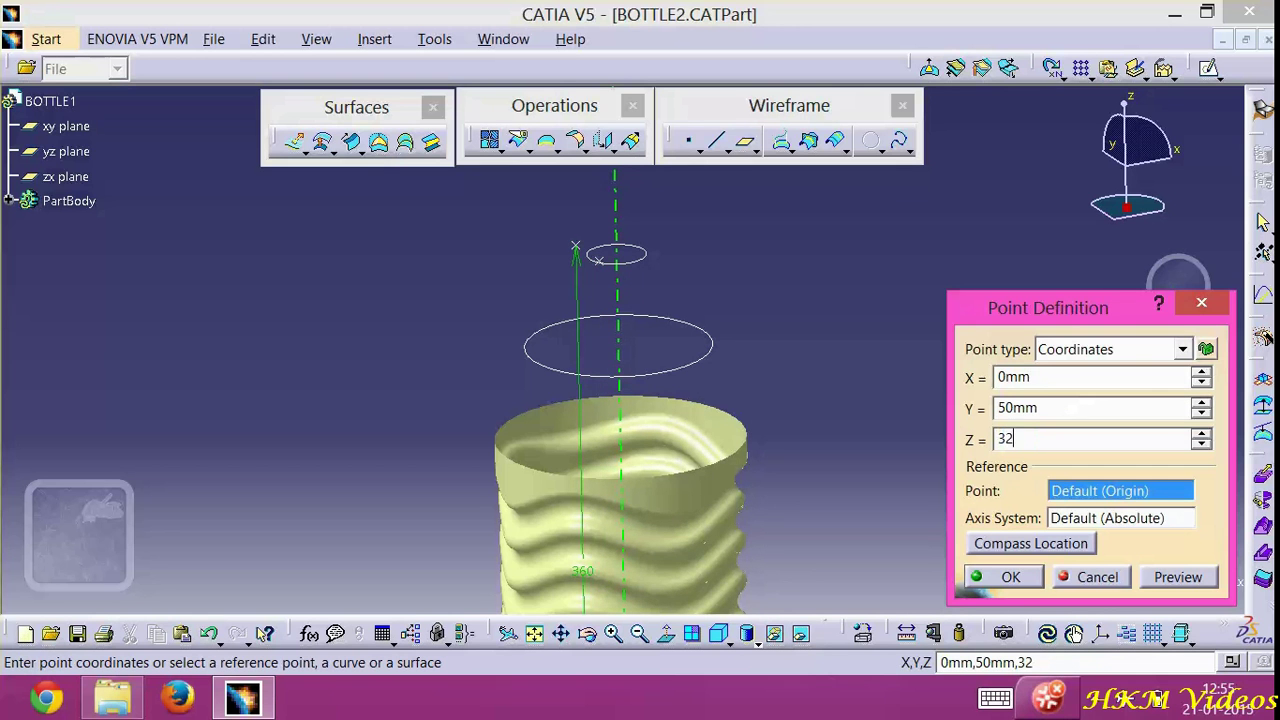
pyautogui.click(1022, 578)
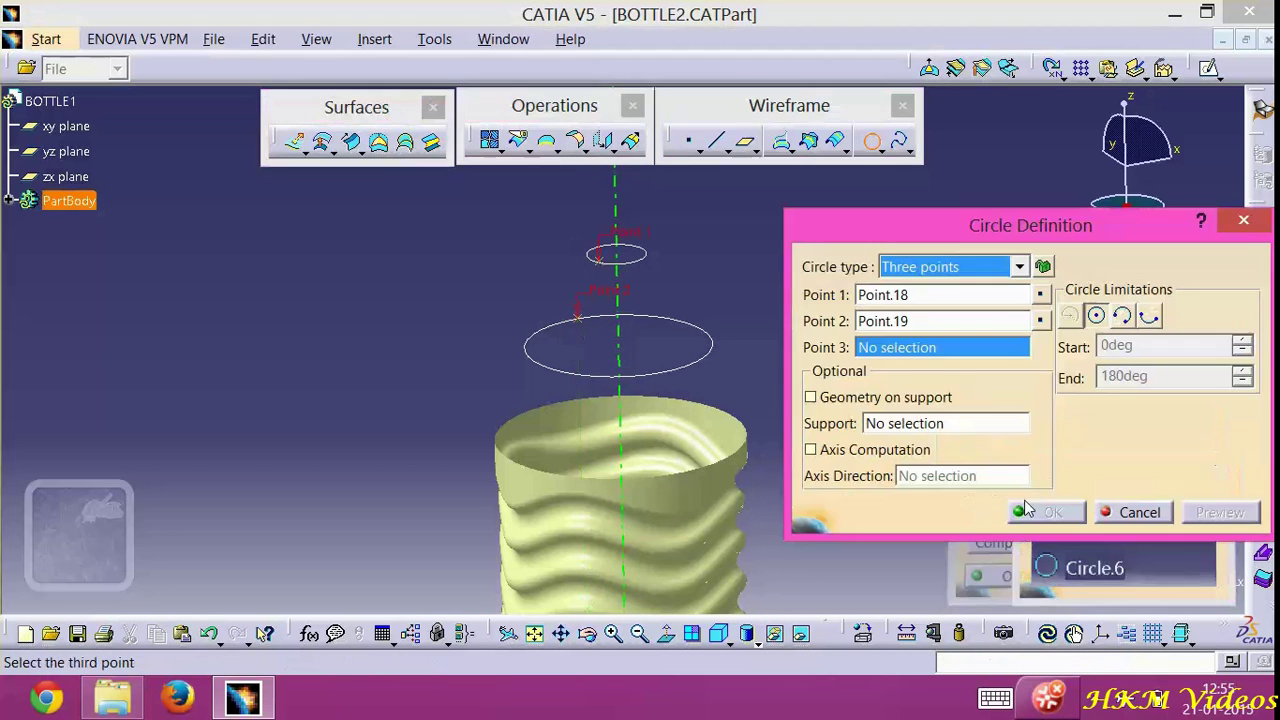
# Create the third point at X 0, Y 62, Z 280 mm, and create the circle as a trimmed arc between its end points
pyautogui.rightClick(942, 358)
pyautogui.click(978, 364)
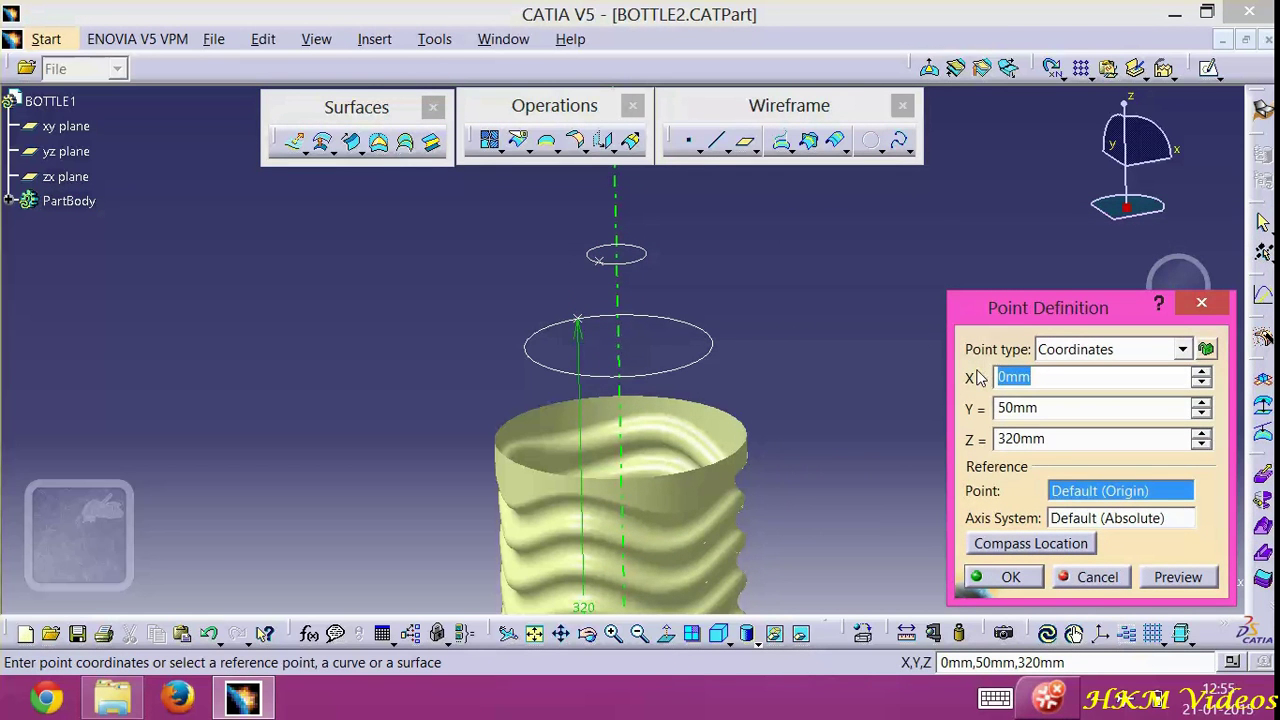
pyautogui.press('Tab')
pyautogui.write('6')
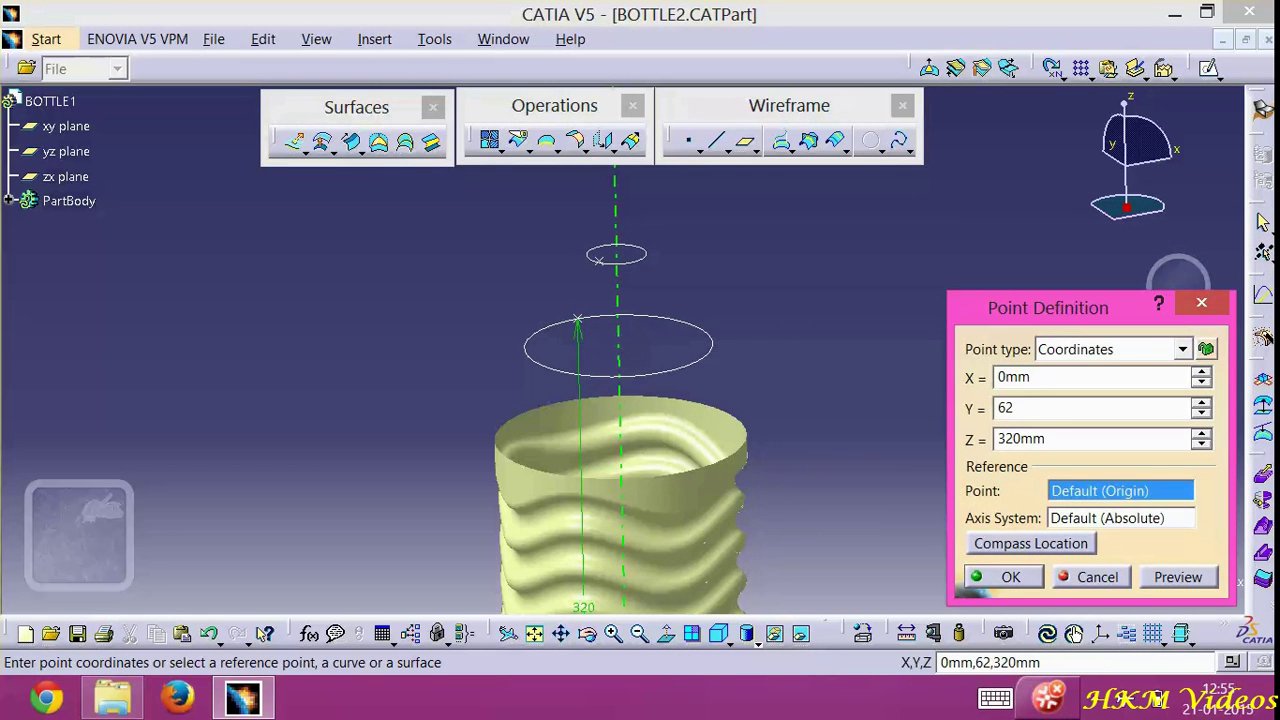
pyautogui.write('2')
pyautogui.press('Tab')
pyautogui.write('2')
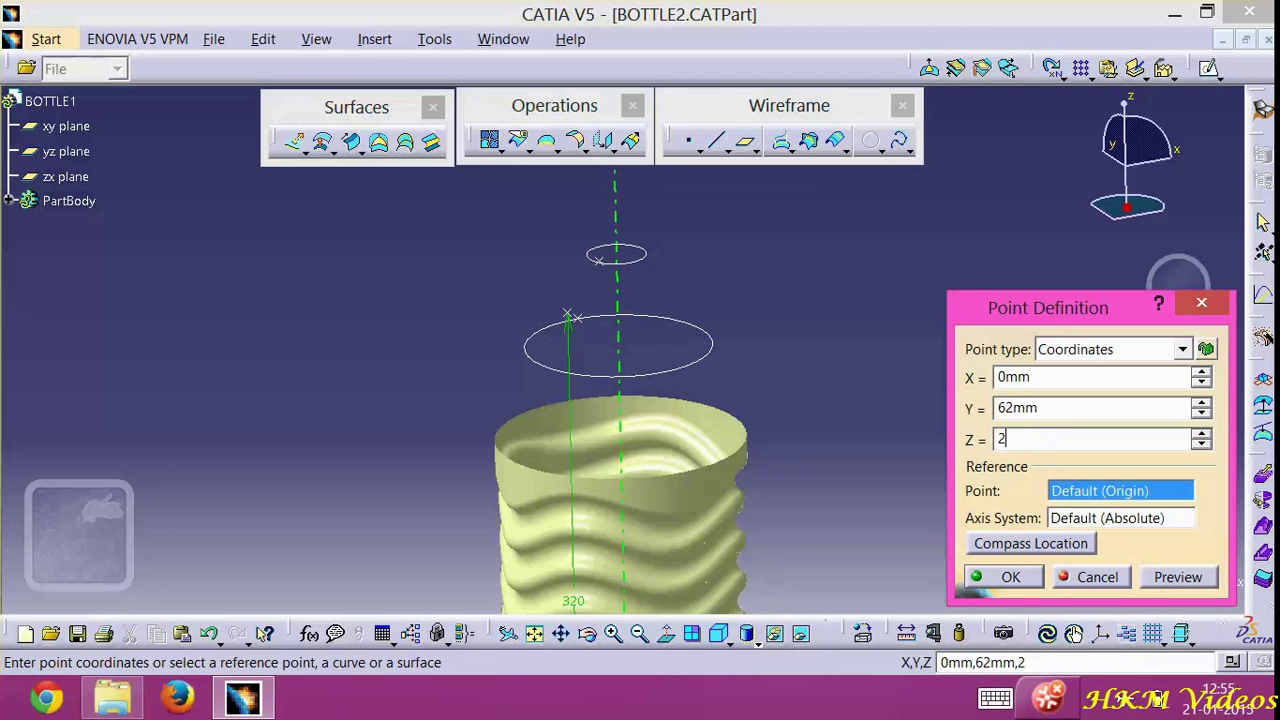
pyautogui.click(994, 377)
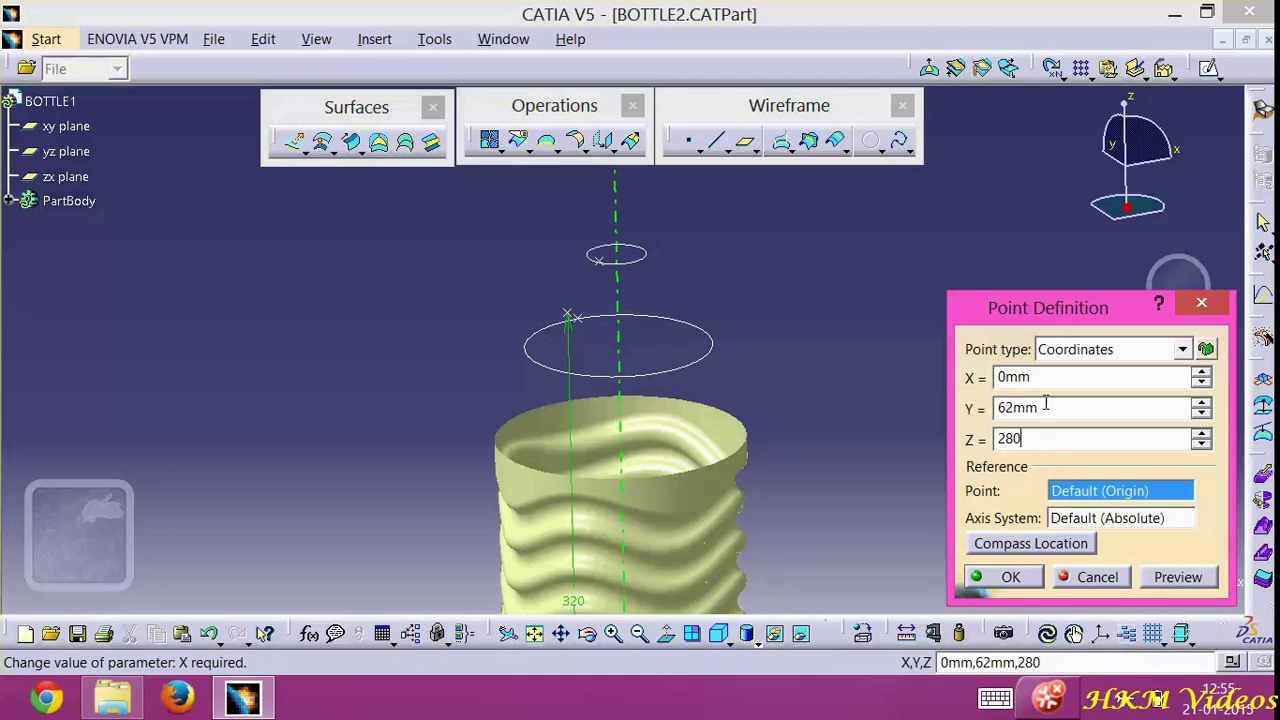
pyautogui.click(1020, 576)
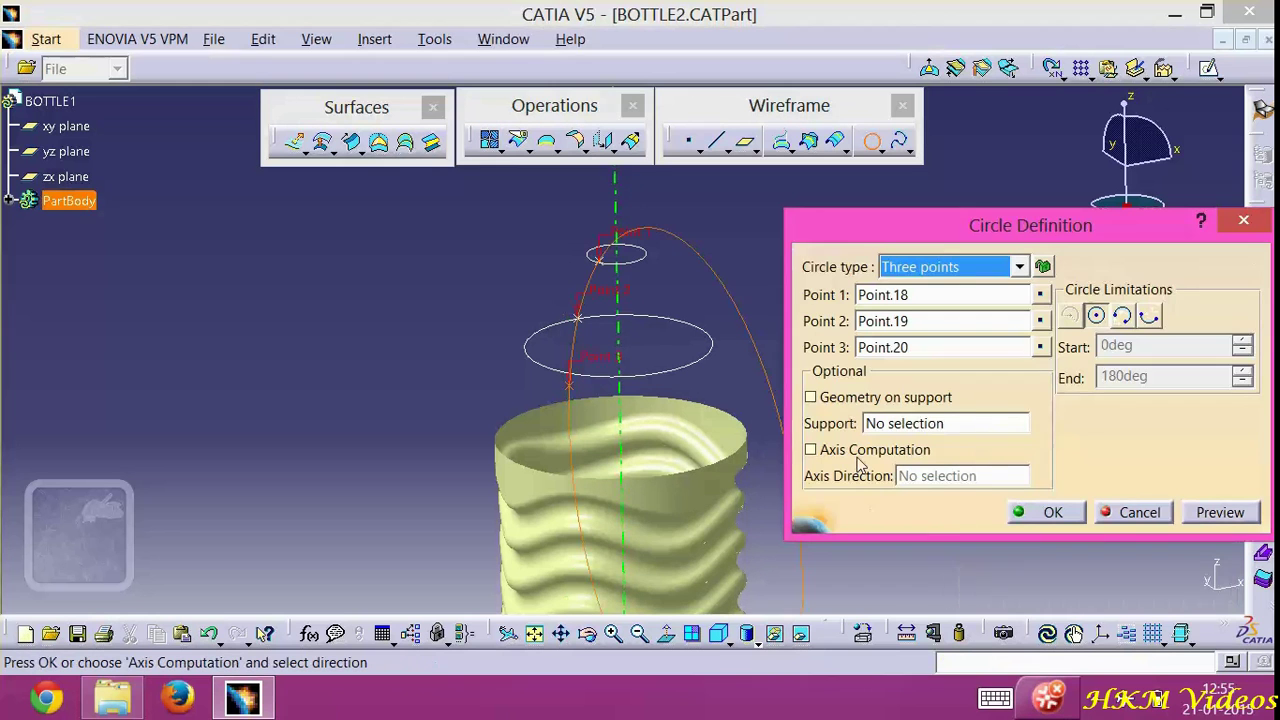
pyautogui.click(1123, 316)
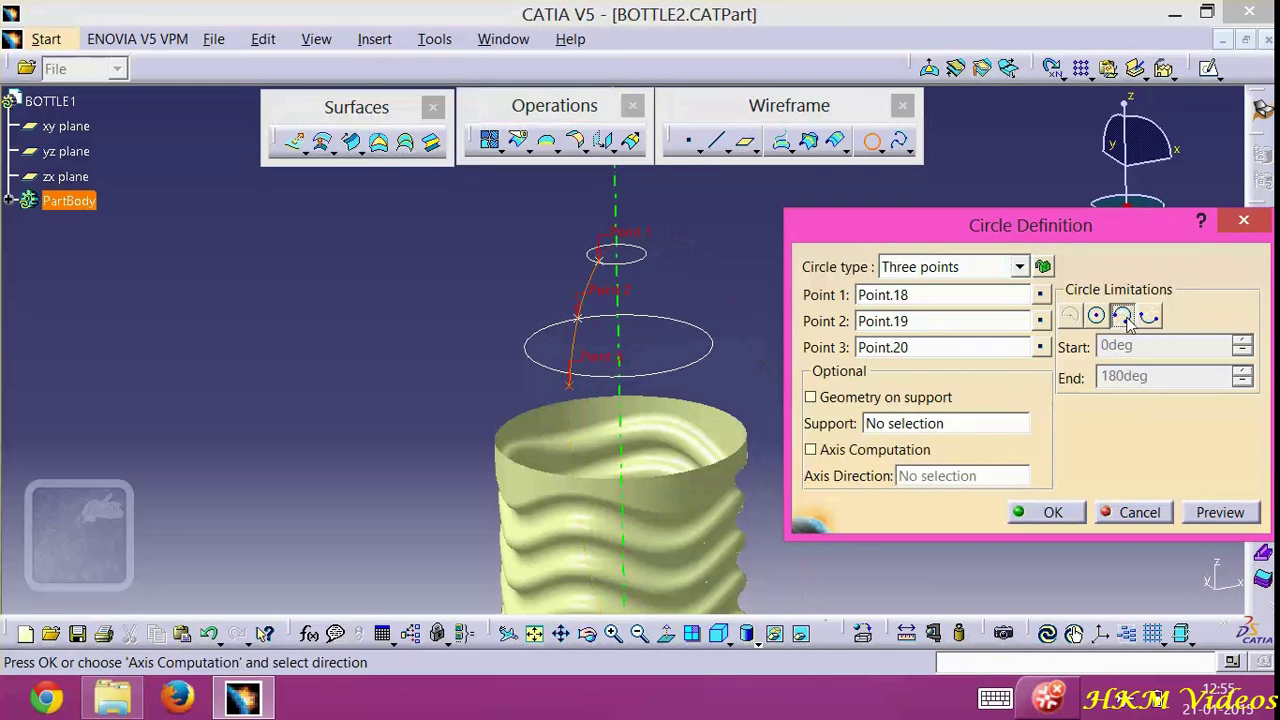
pyautogui.click(1069, 515)
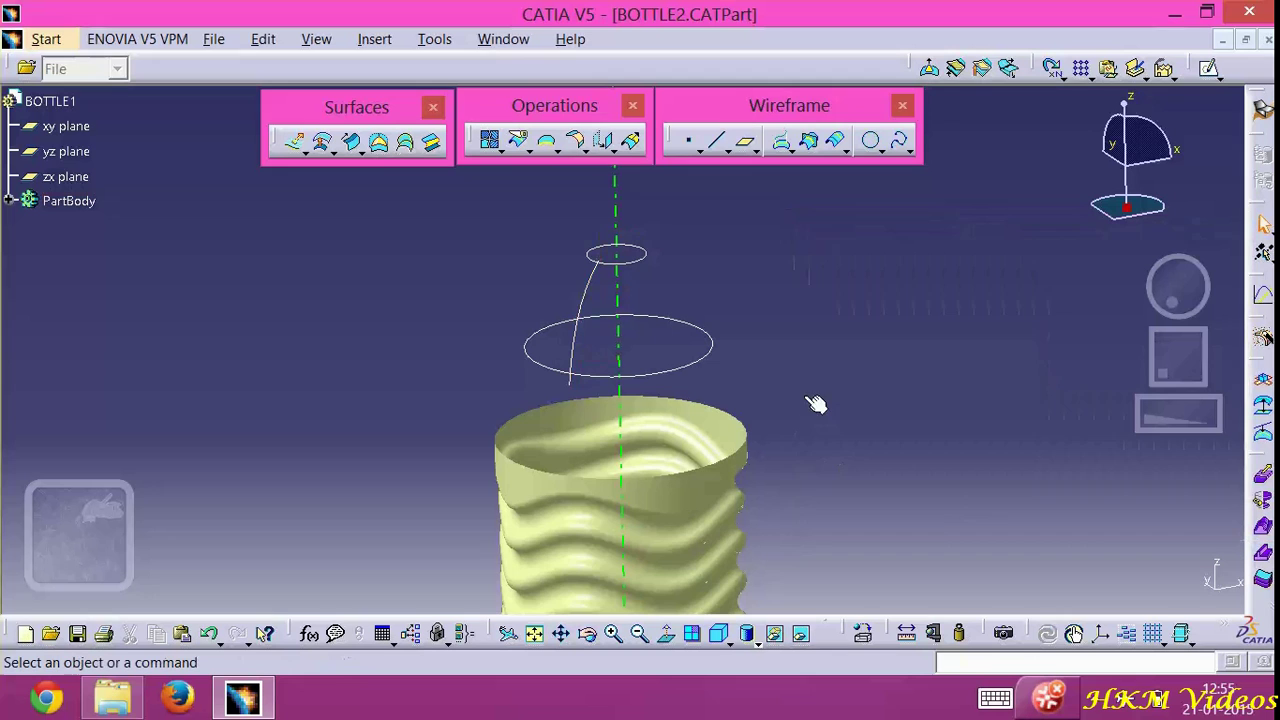
# Create a plane normal to the three-point arc at the arc's lower end vertex
pyautogui.click(587, 633)
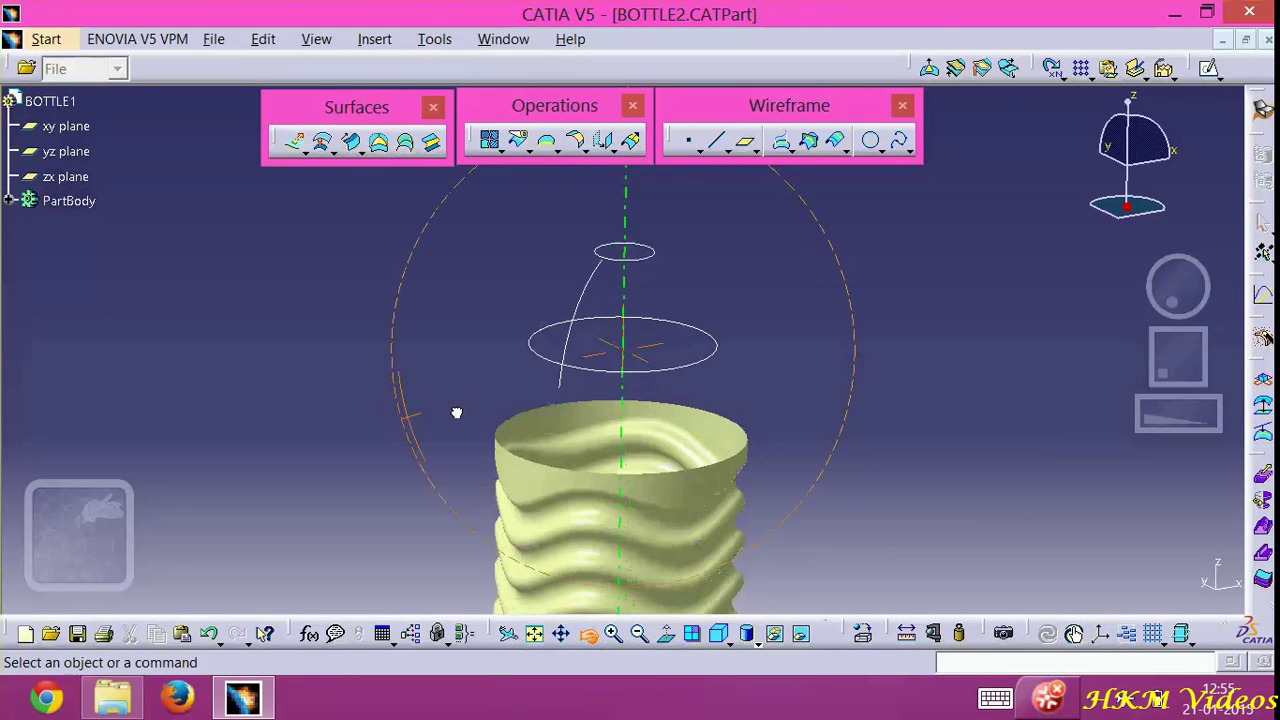
pyautogui.moveTo(457, 414); pyautogui.dragTo(874, 414)
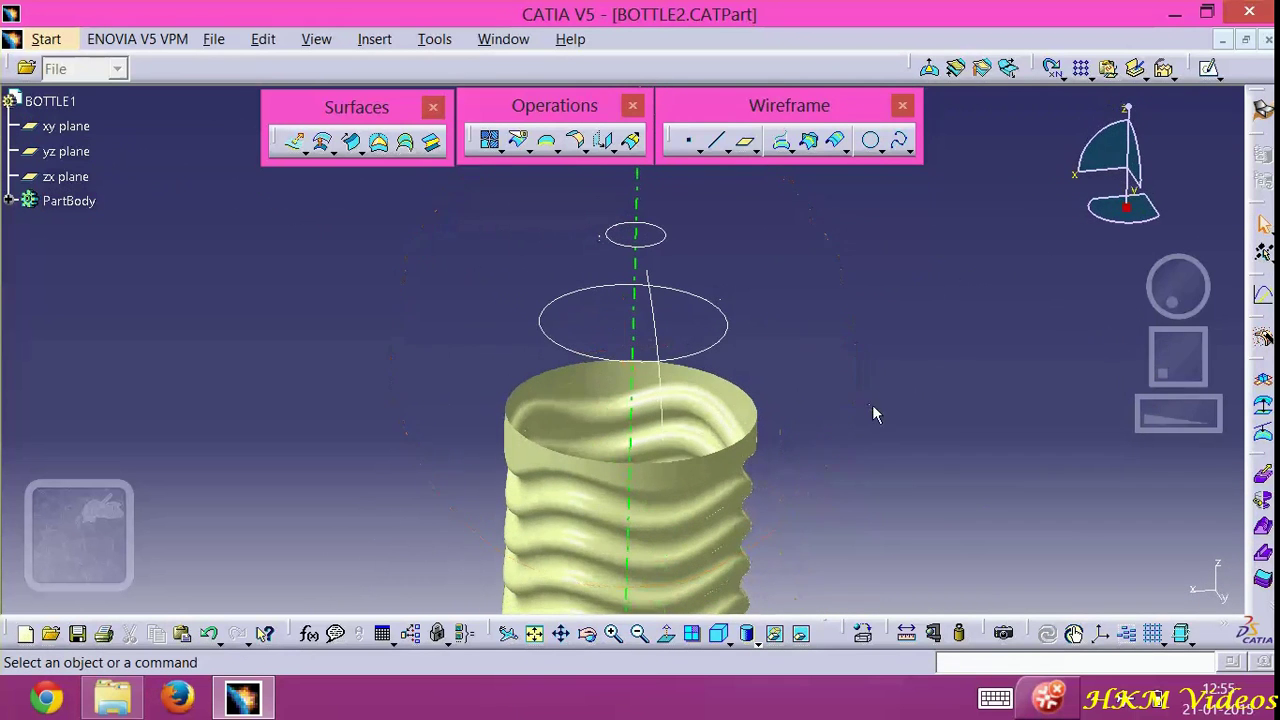
pyautogui.click(745, 141)
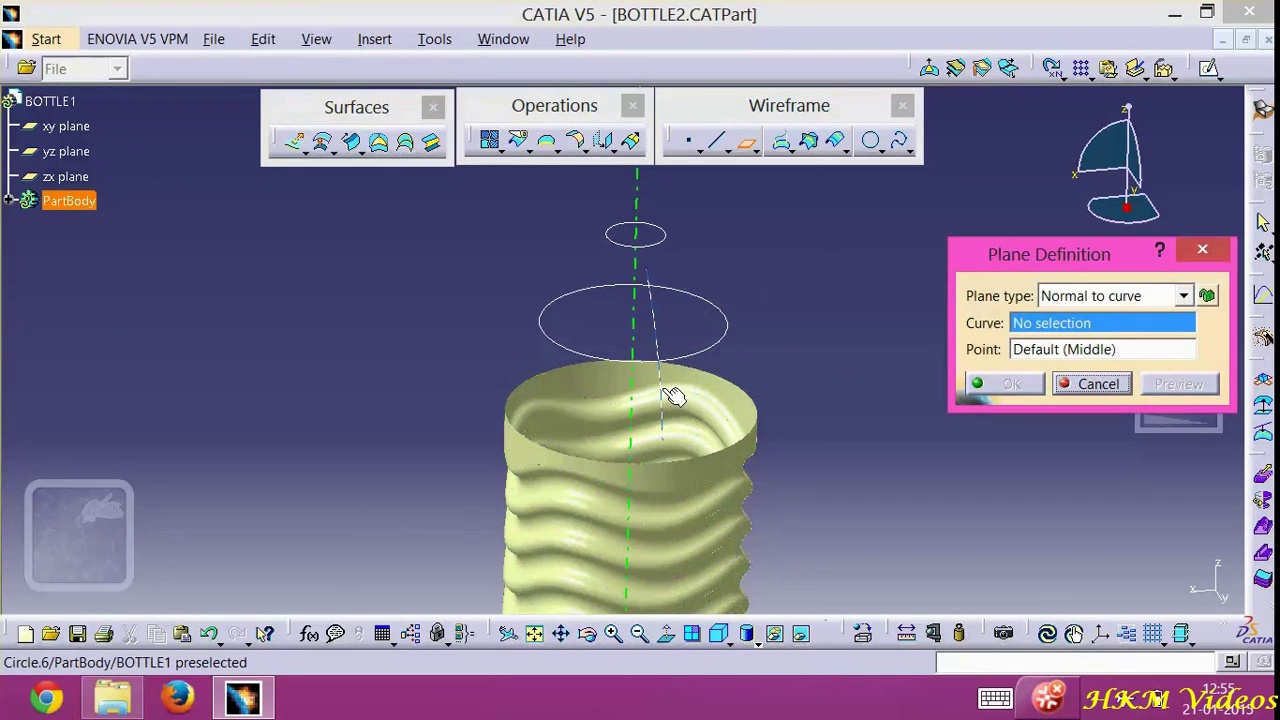
pyautogui.click(669, 392)
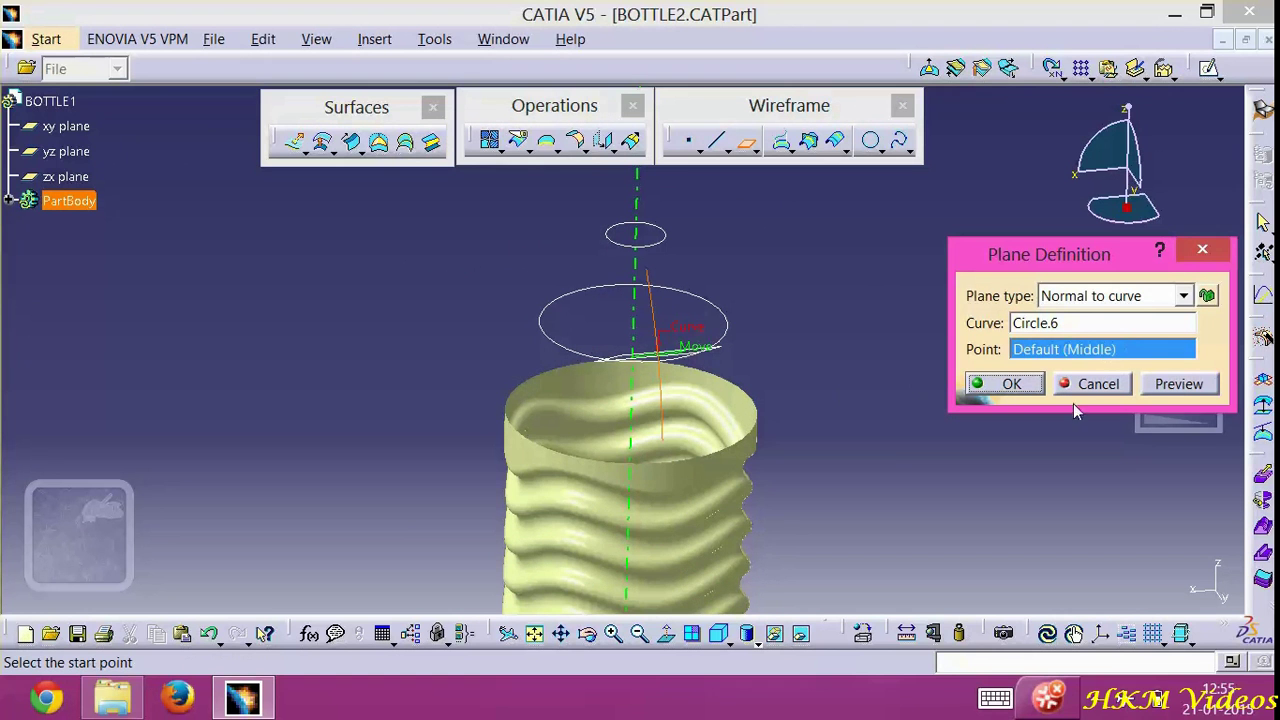
pyautogui.click(666, 440)
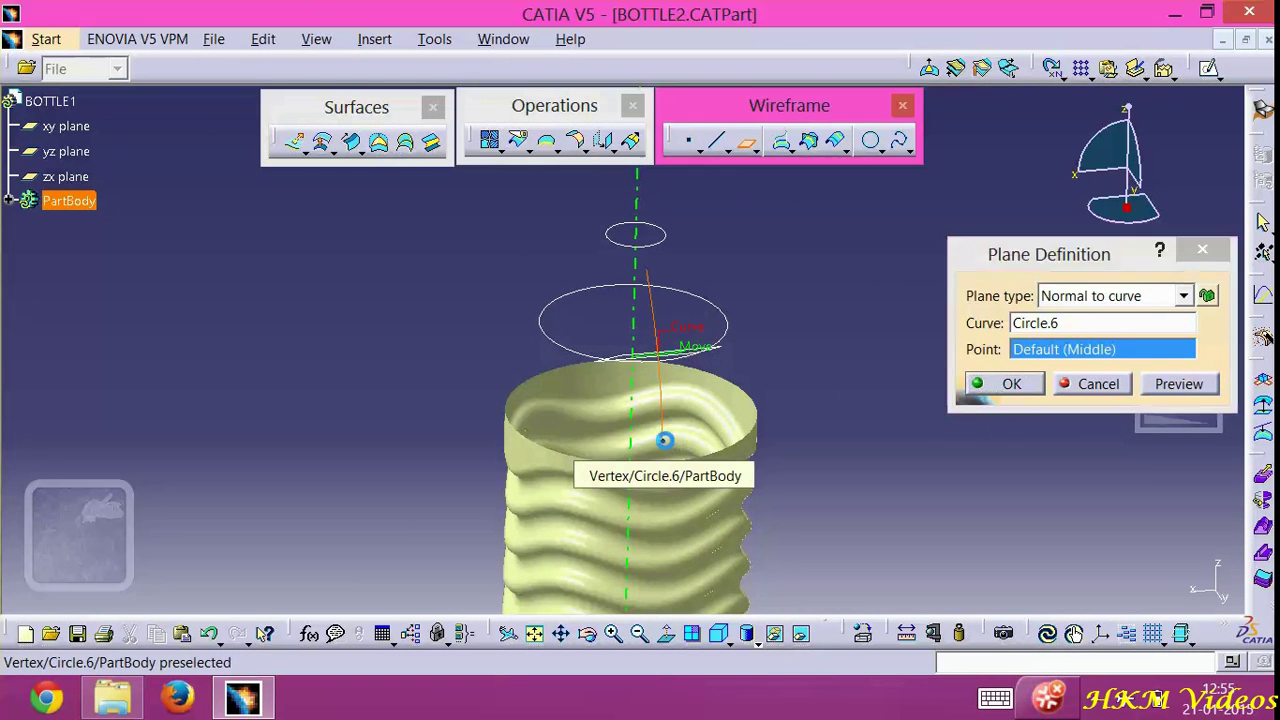
pyautogui.click(1012, 384)
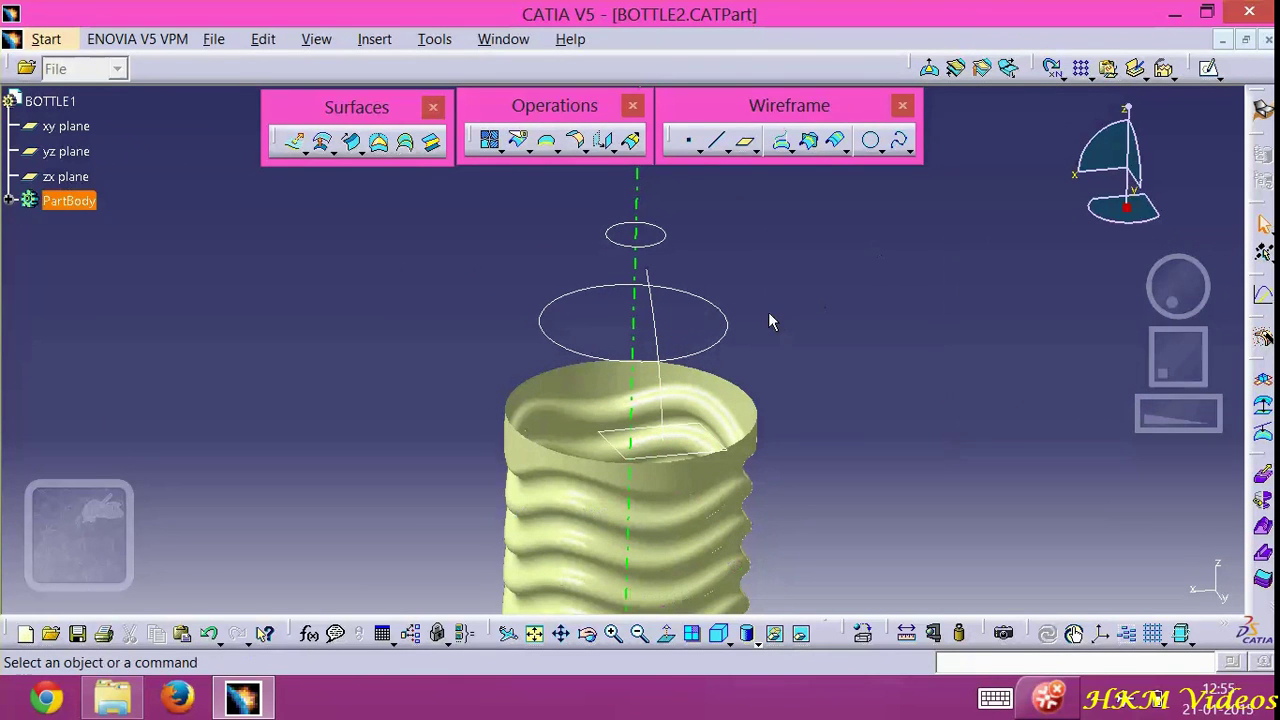
# Start a sketch on the plane normal to the guide arc at its lower end
pyautogui.click(1210, 75)
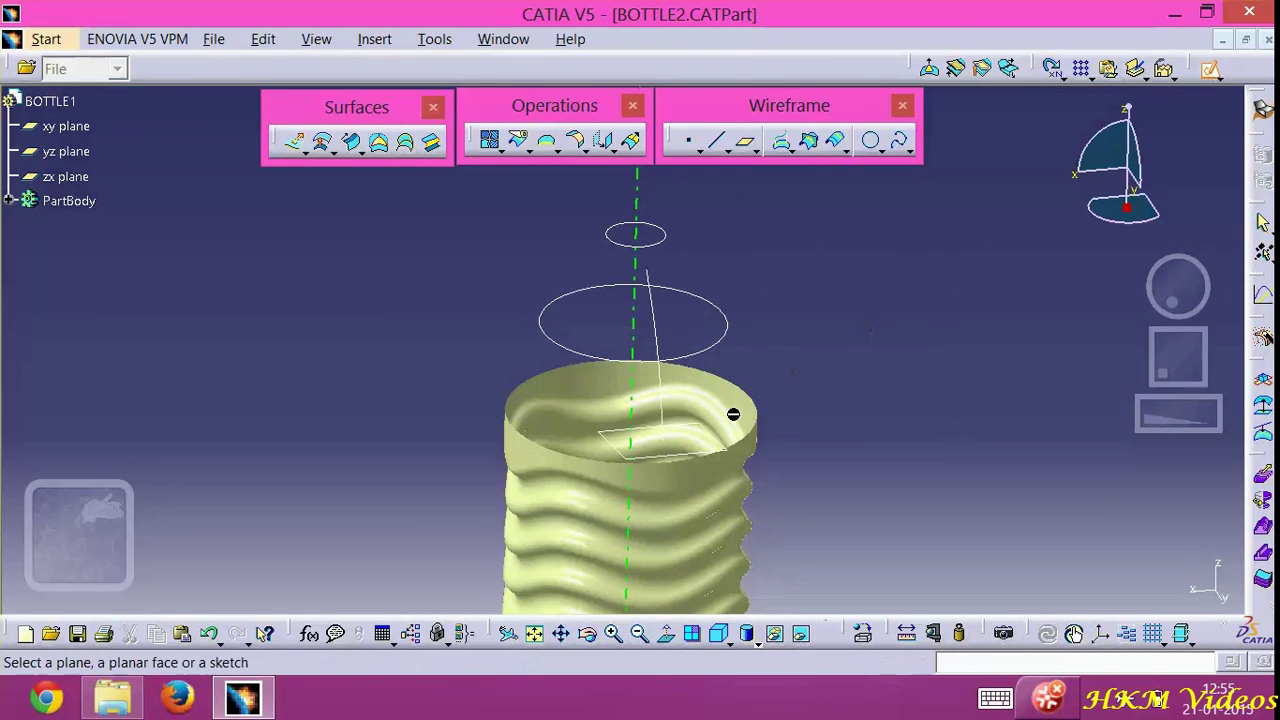
pyautogui.click(712, 434)
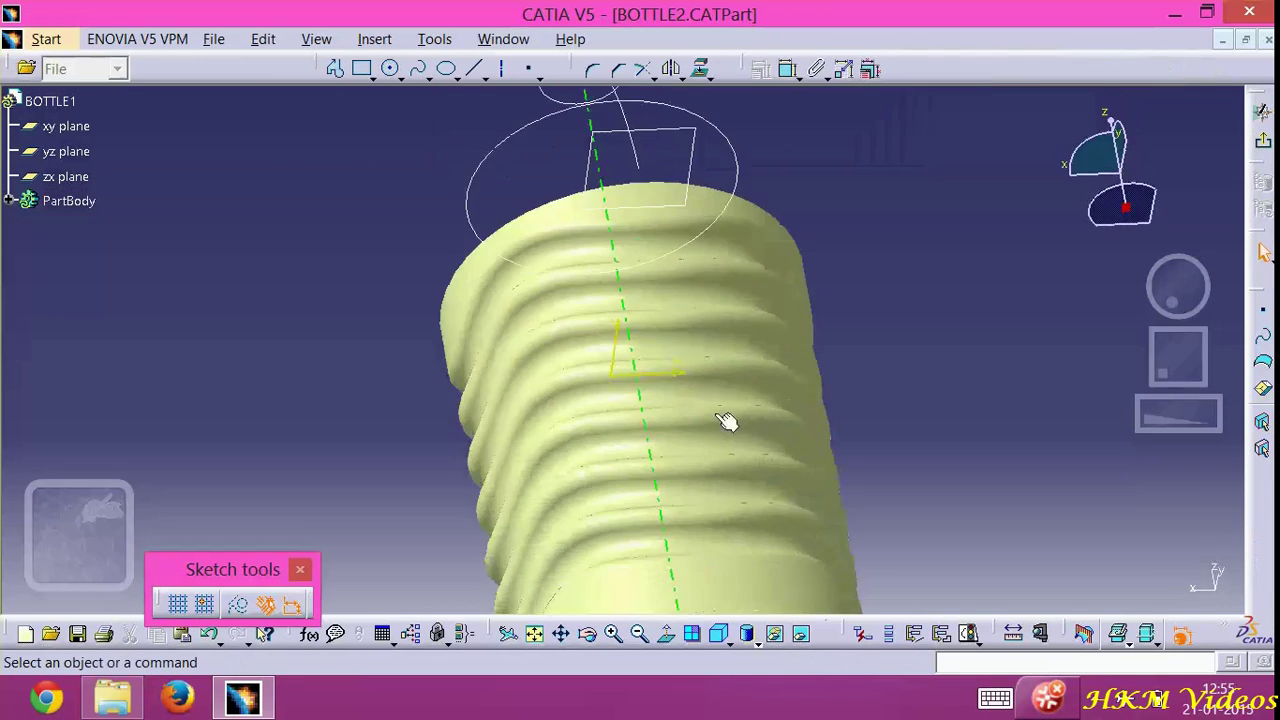
pyautogui.click(614, 633)
pyautogui.click(614, 633)
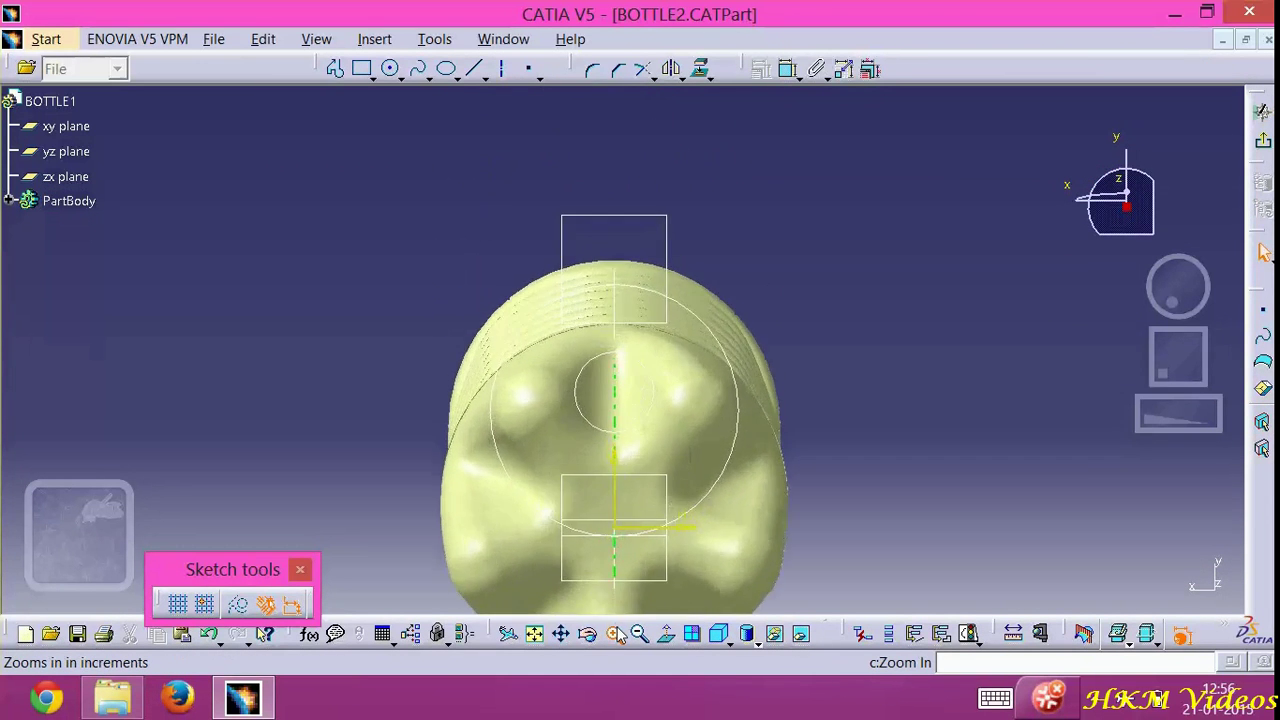
pyautogui.click(614, 633)
pyautogui.click(614, 633)
pyautogui.click(614, 633)
pyautogui.click(614, 633)
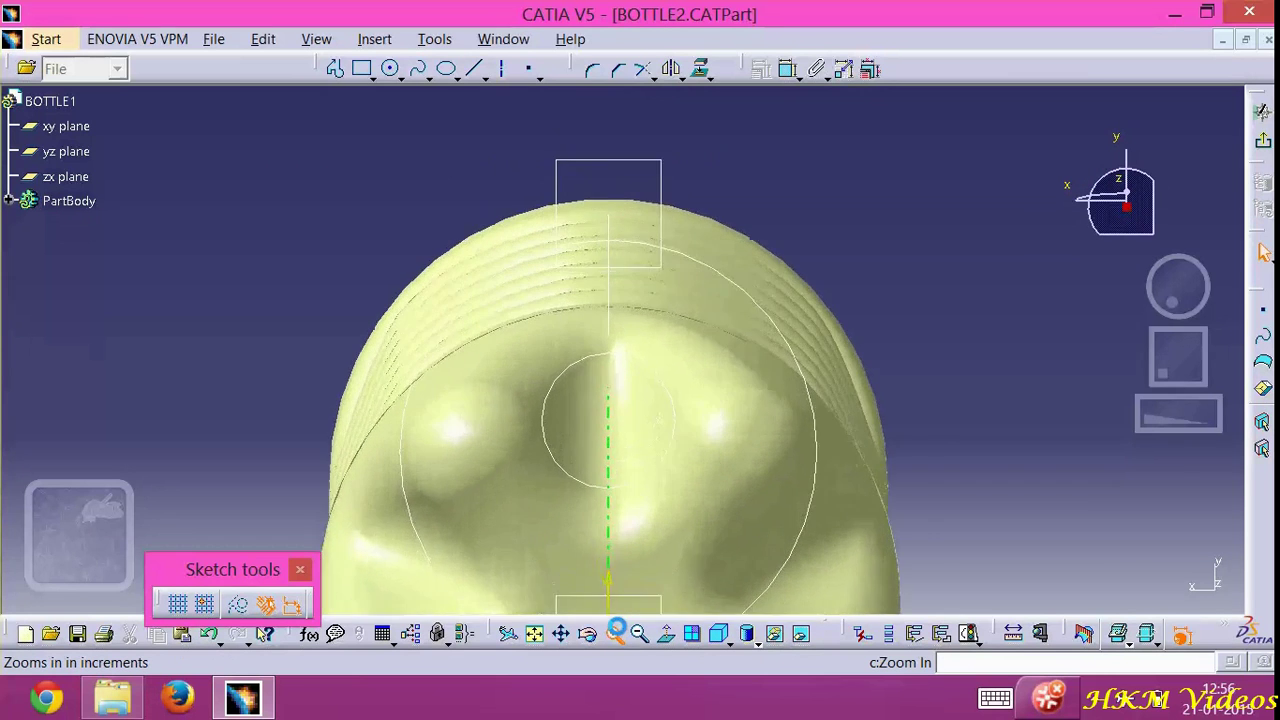
pyautogui.click(614, 633)
pyautogui.click(614, 633)
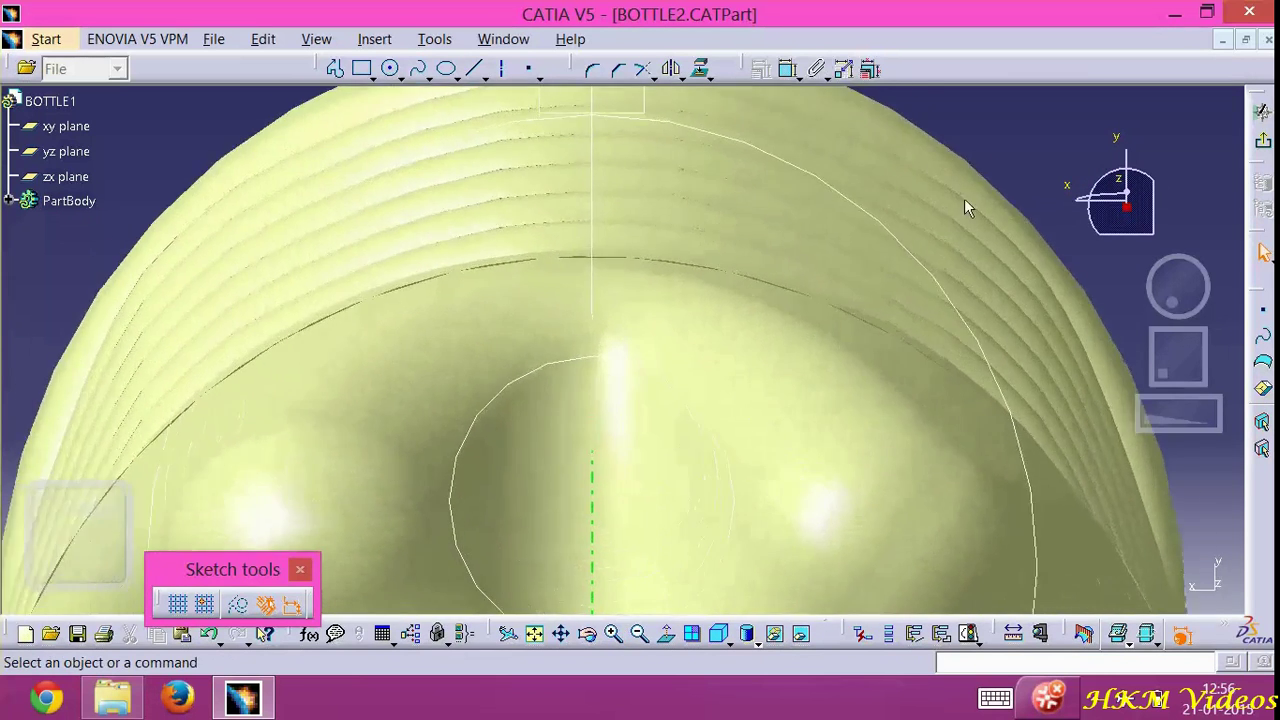
pyautogui.moveTo(964, 198); pyautogui.dragTo(1014, 386, button='middle')
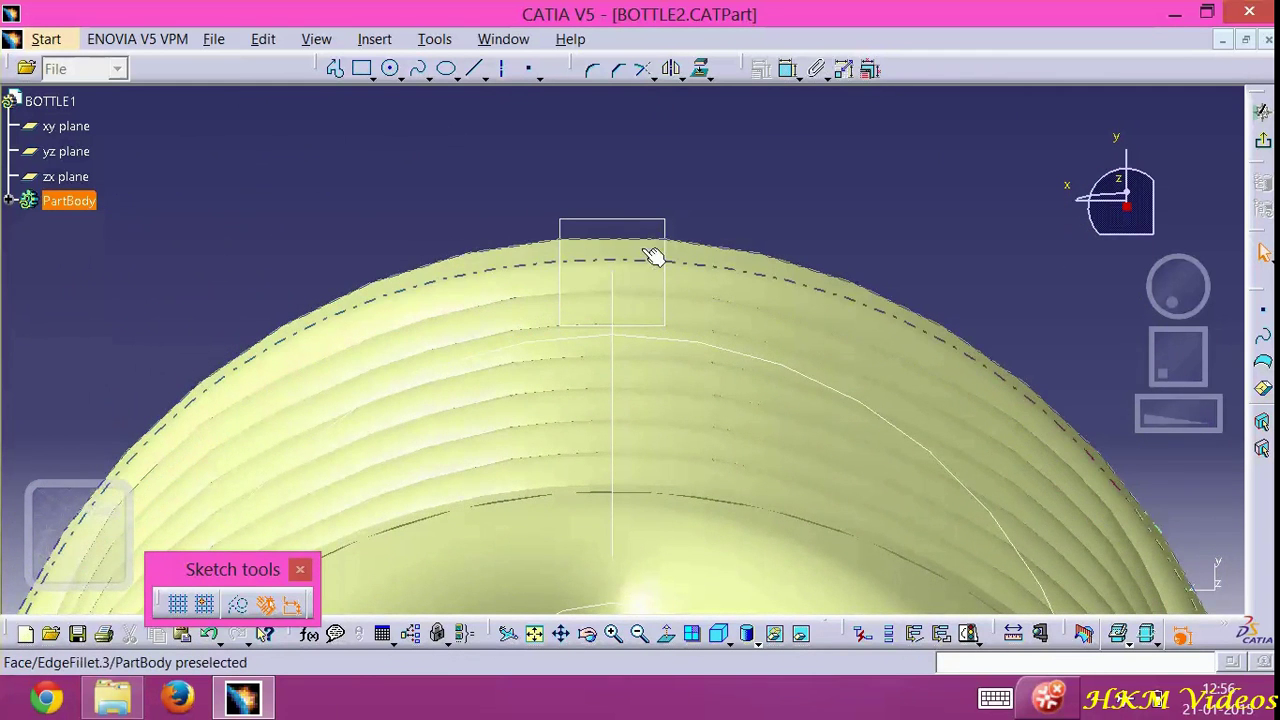
# Sketch a slightly tilted ellipse about 22 mm by 10 mm just outside the body, in line with the guide arc
pyautogui.click(446, 69)
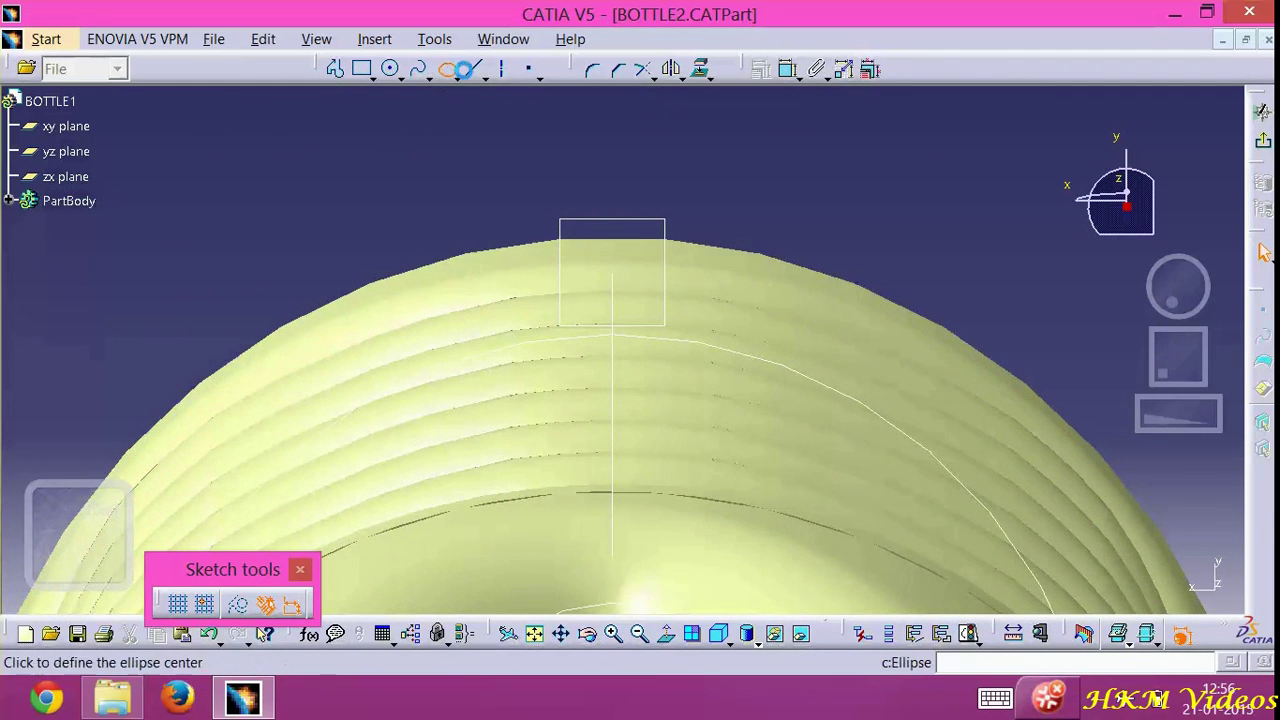
pyautogui.click(612, 143)
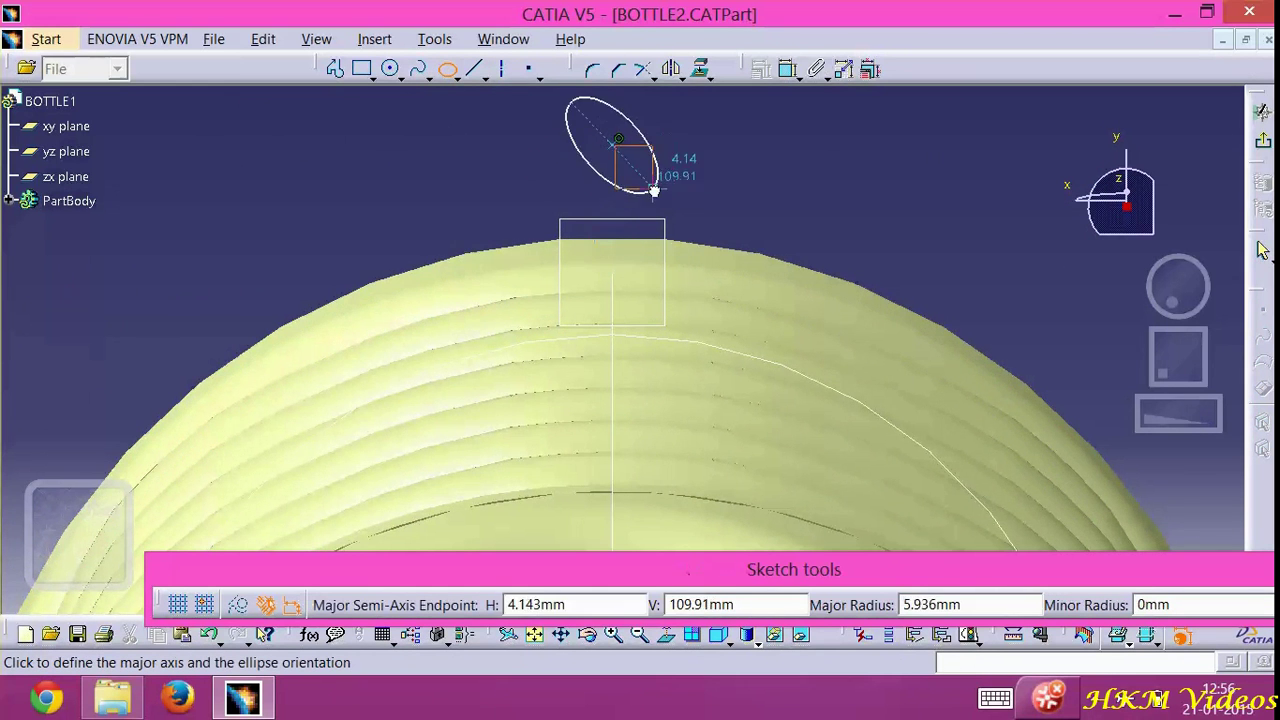
pyautogui.click(719, 158)
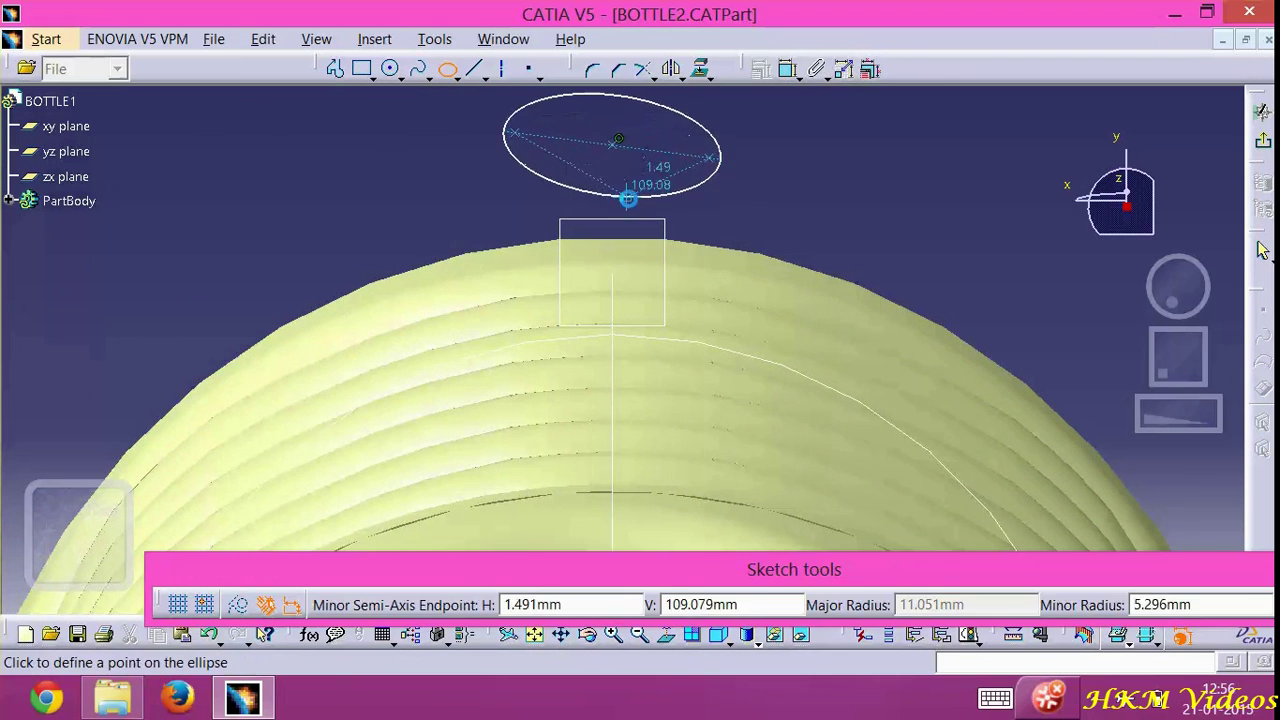
pyautogui.click(625, 195)
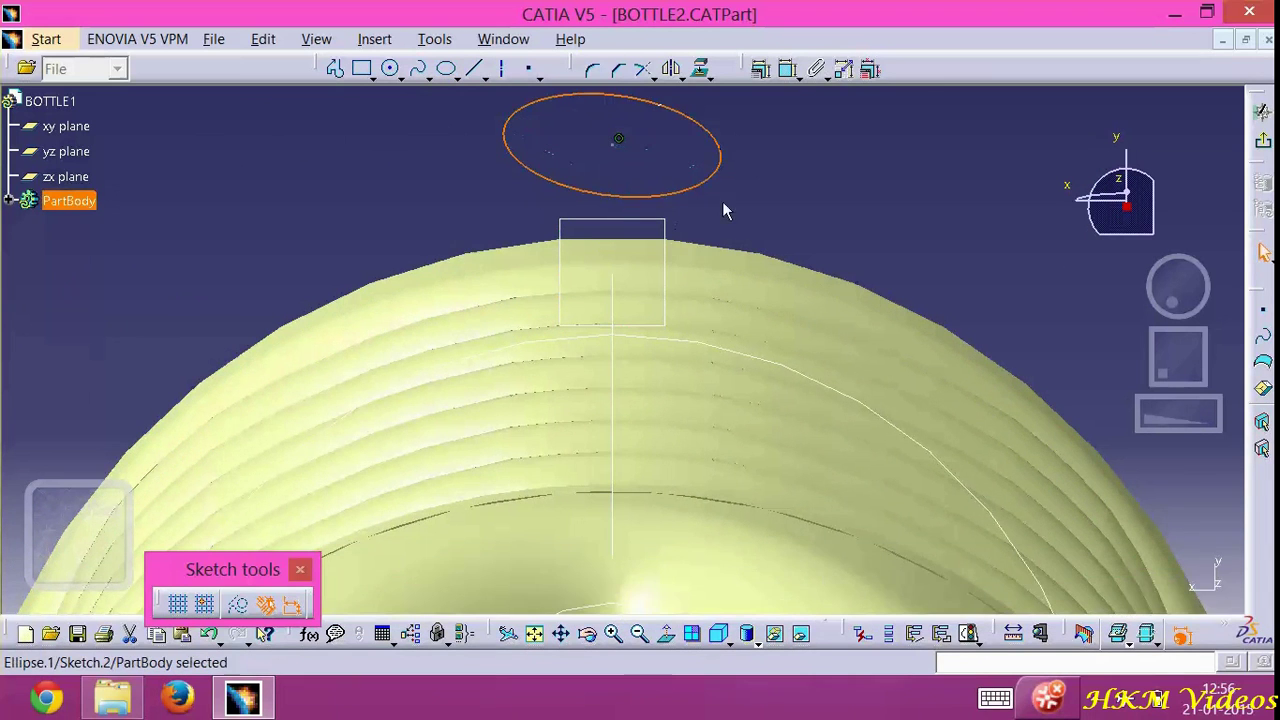
# Constrain the ellipse's centre point coincident with the end vertex of the guide arc
pyautogui.click(612, 141)
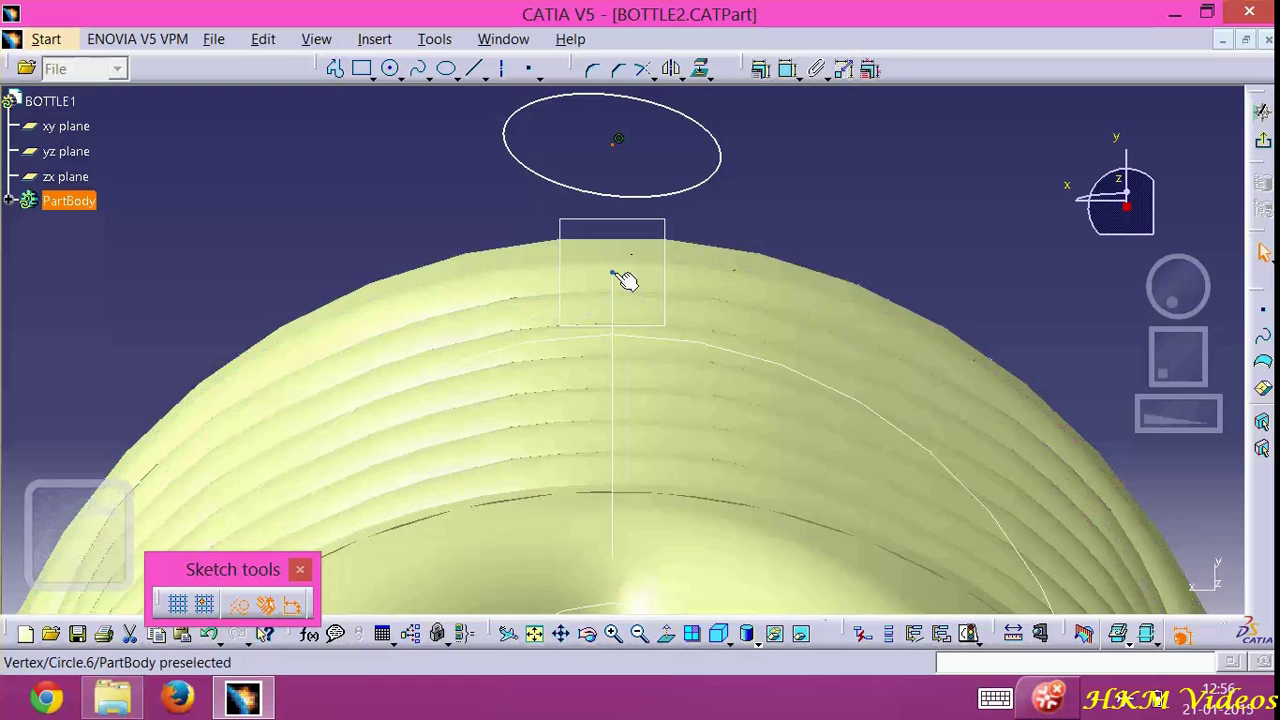
pyautogui.keyDown('ctrl'); pyautogui.click(648, 232); pyautogui.keyUp('ctrl')
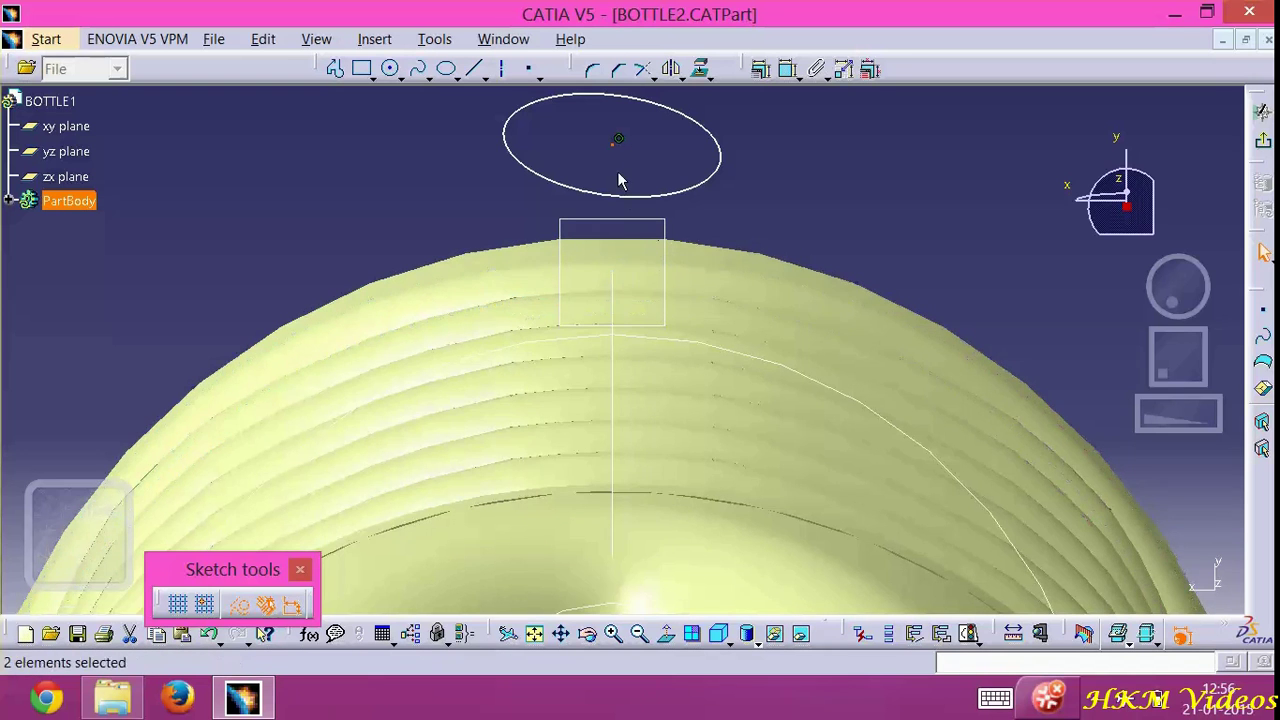
pyautogui.click(614, 276)
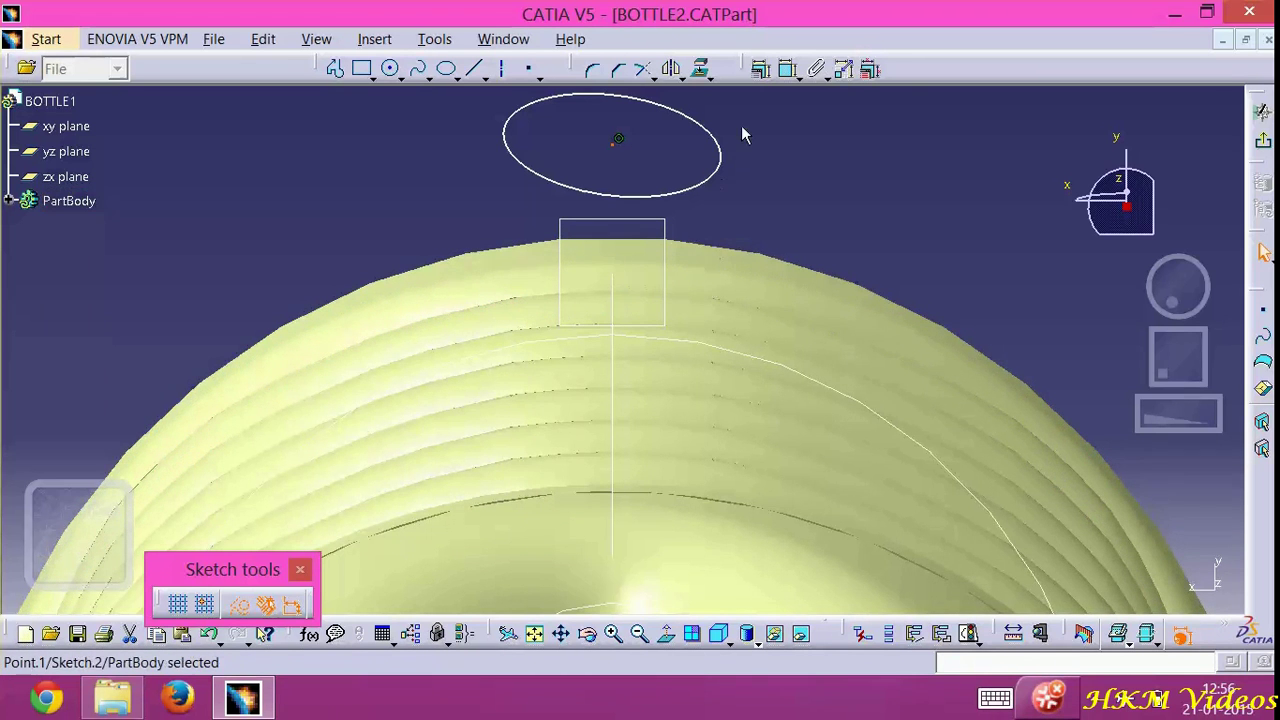
pyautogui.keyDown('ctrl'); pyautogui.click(614, 280); pyautogui.keyUp('ctrl')
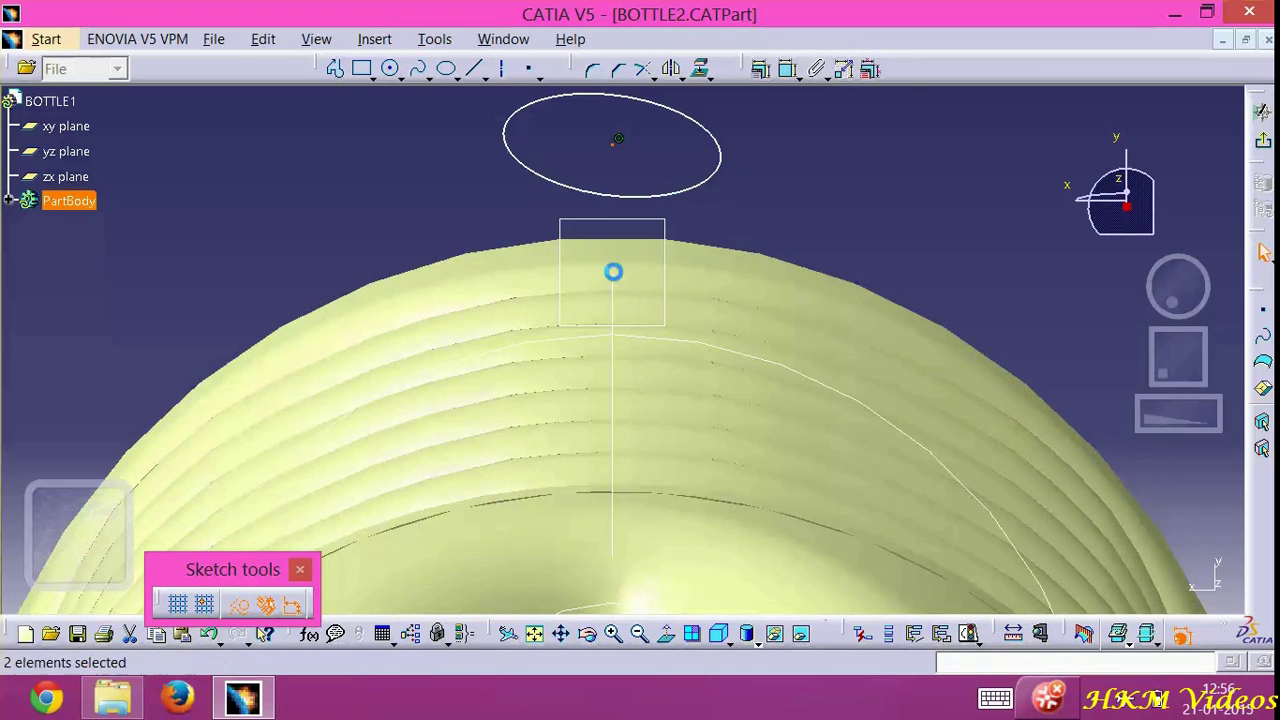
pyautogui.click(760, 68)
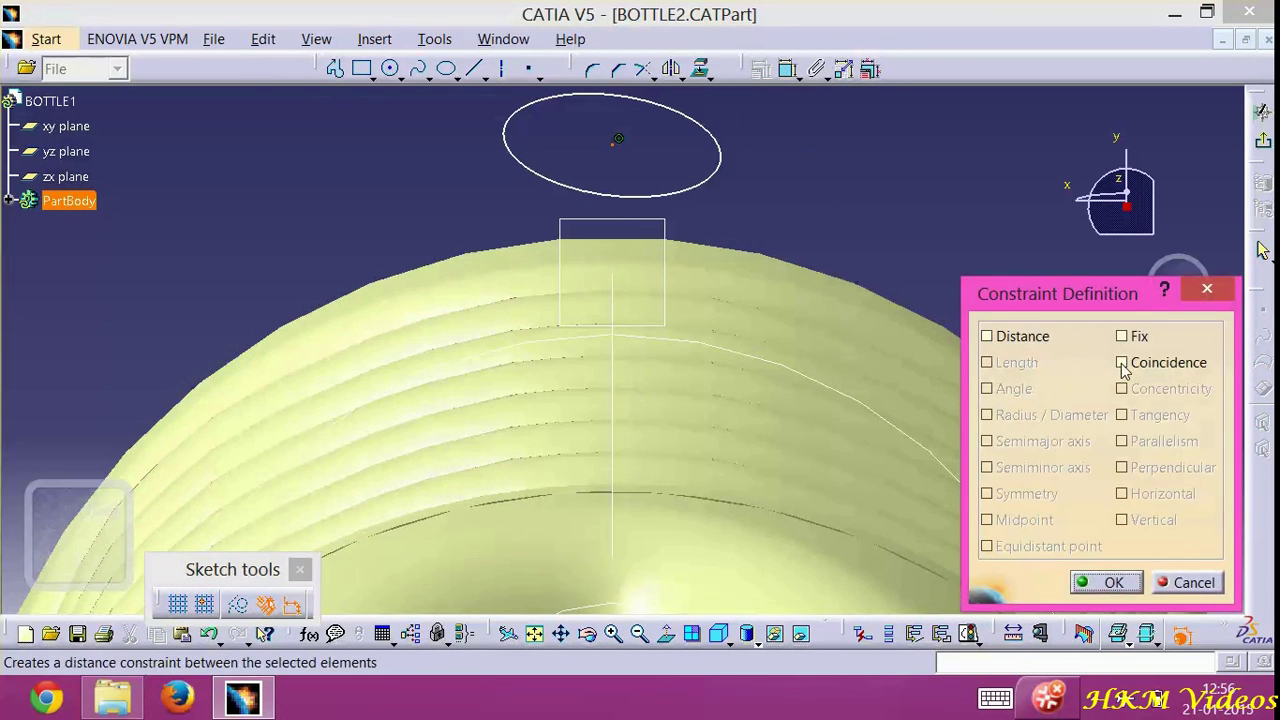
pyautogui.click(1122, 363)
pyautogui.click(1112, 582)
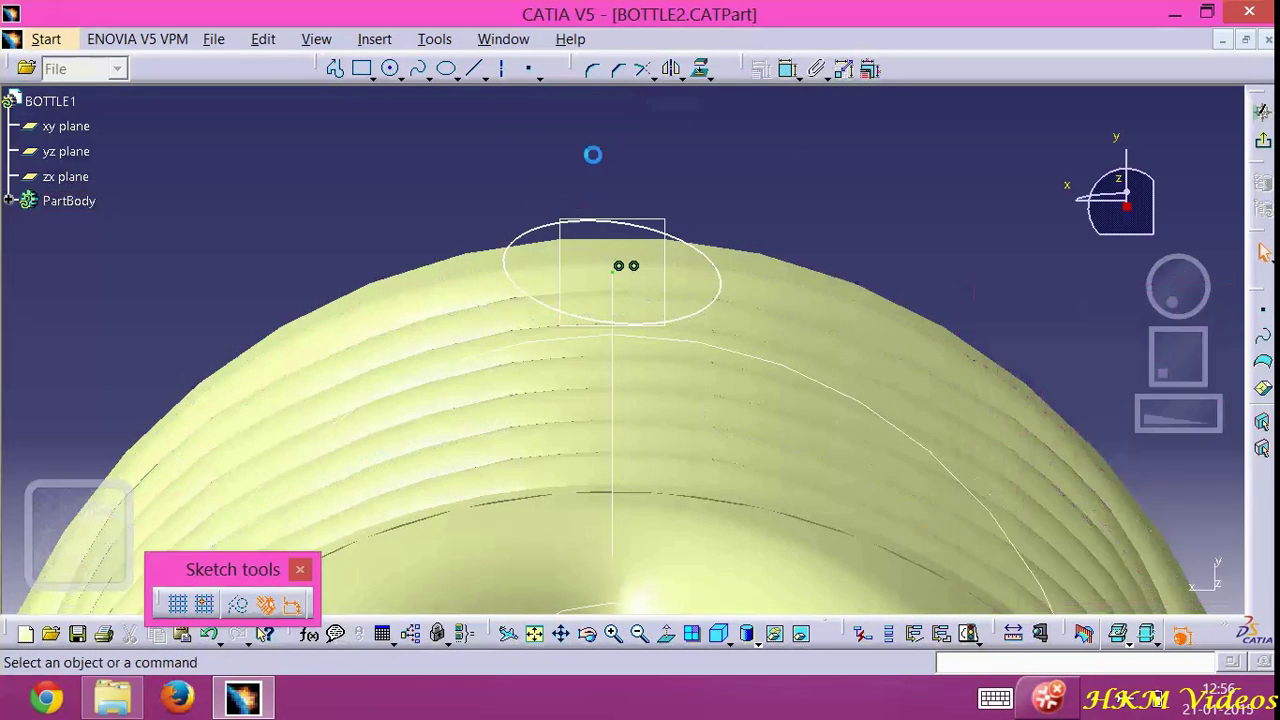
# Apply a horizontal constraint to the ellipse
pyautogui.click(698, 247)
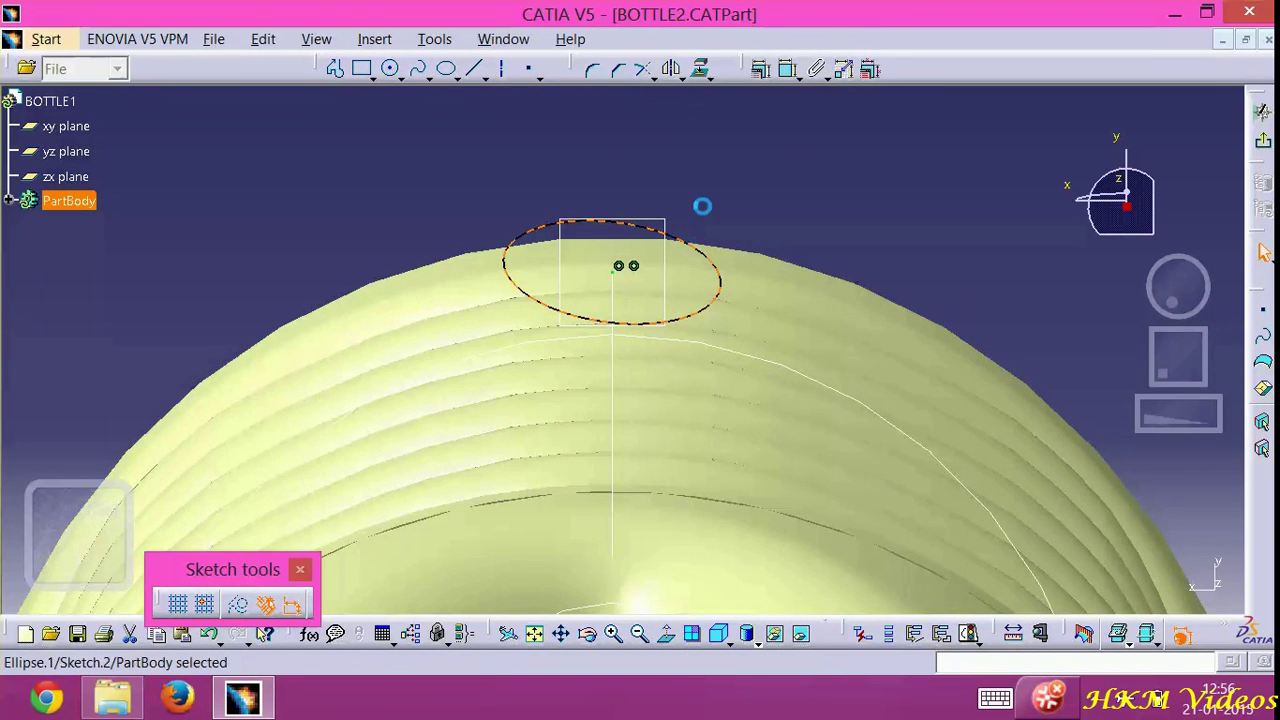
pyautogui.click(760, 68)
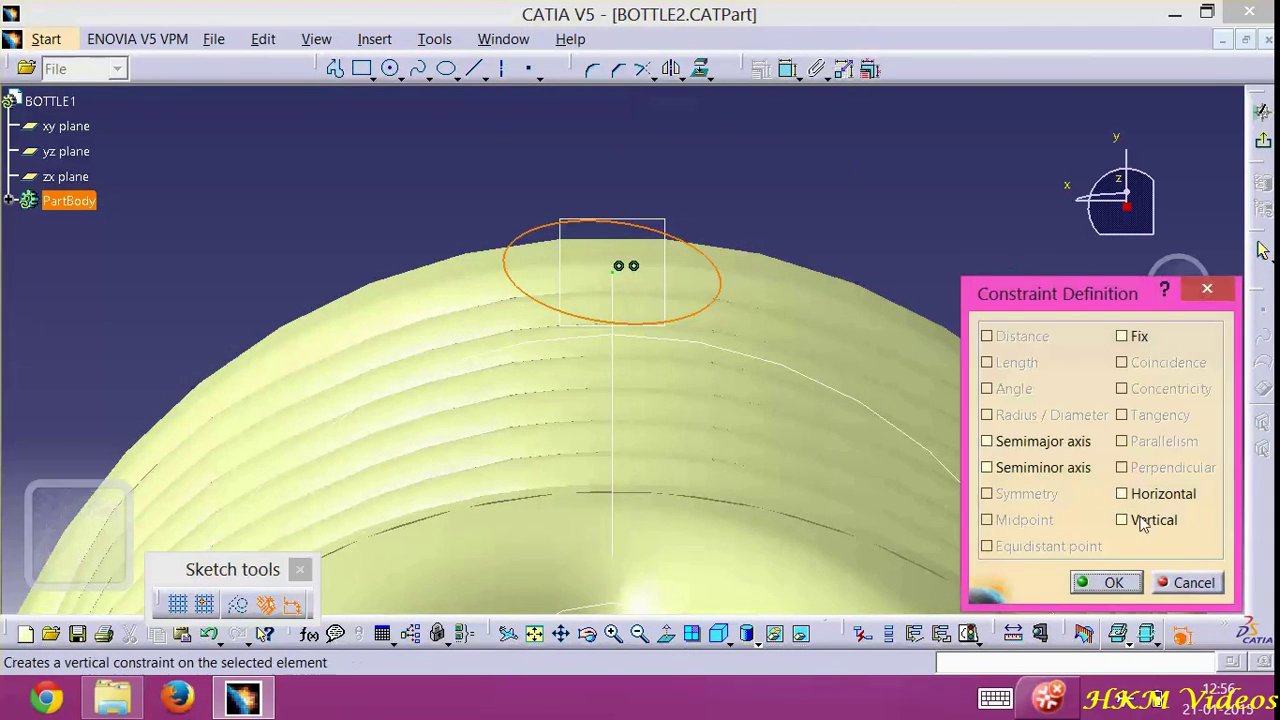
pyautogui.click(1137, 497)
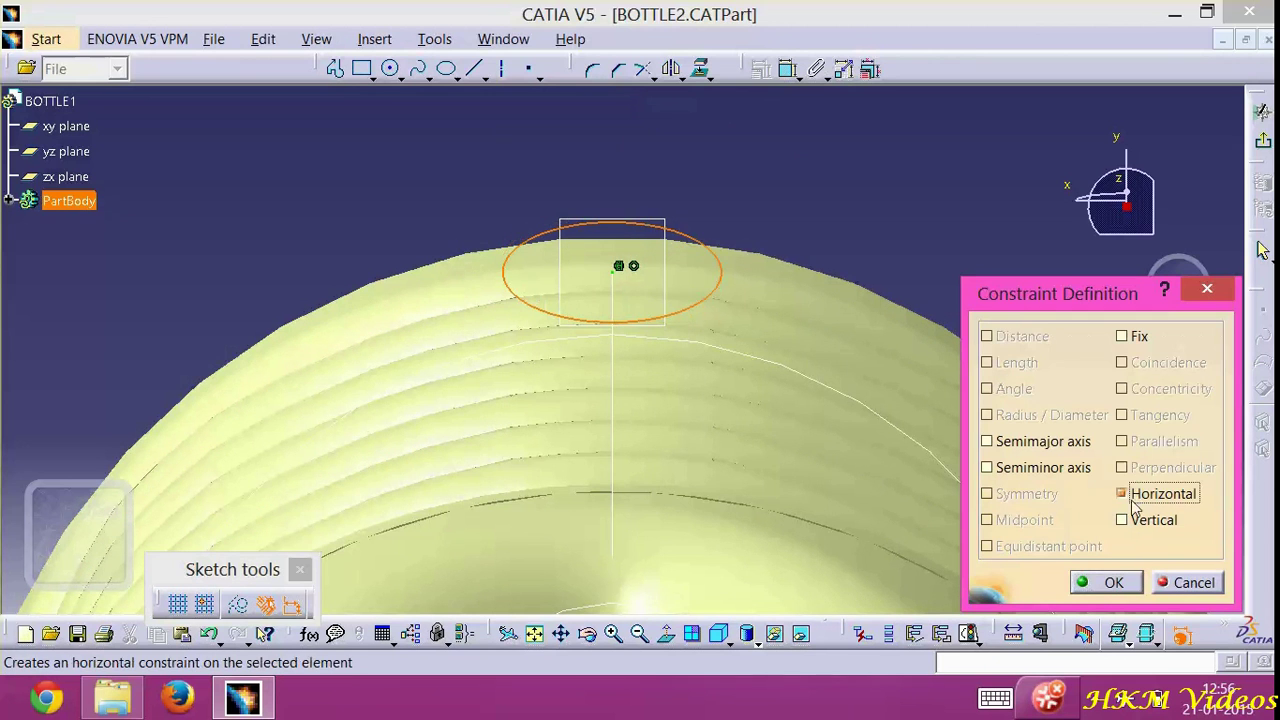
pyautogui.click(1106, 583)
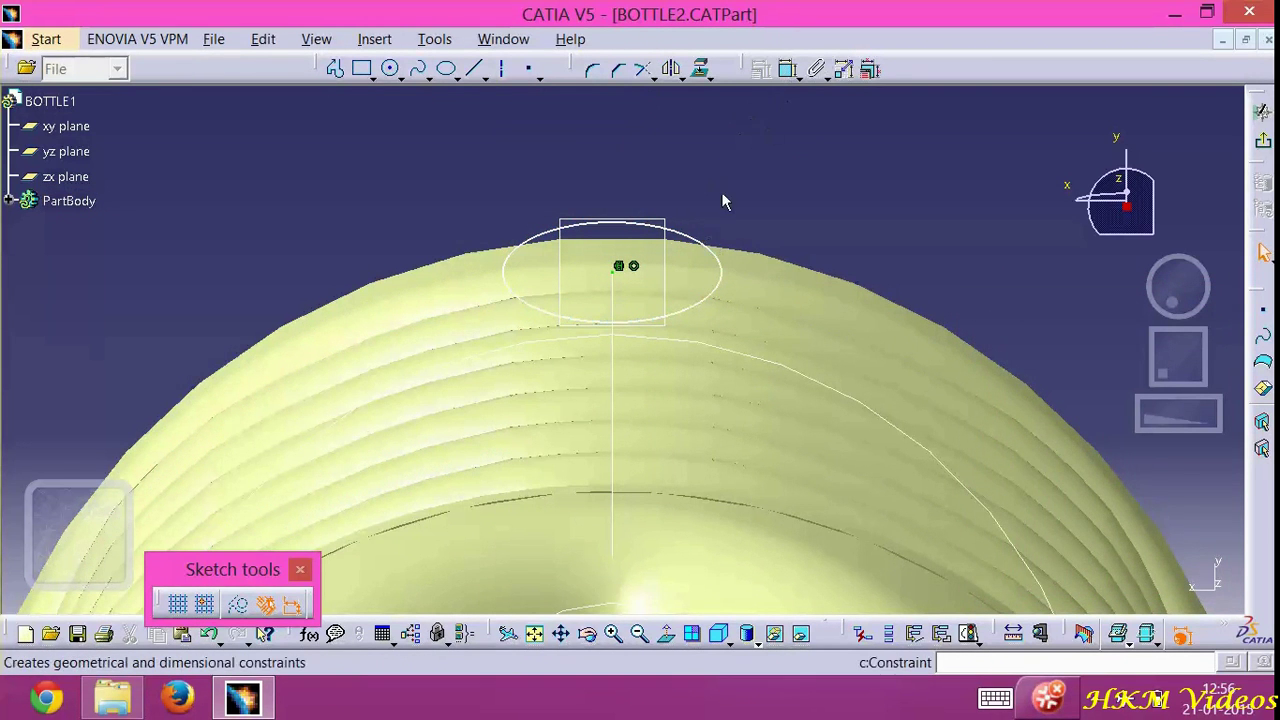
# Add semimajor and semiminor axis dimensions to the ellipse and place both dimension values clear of it
pyautogui.click(703, 244)
pyautogui.click(759, 69)
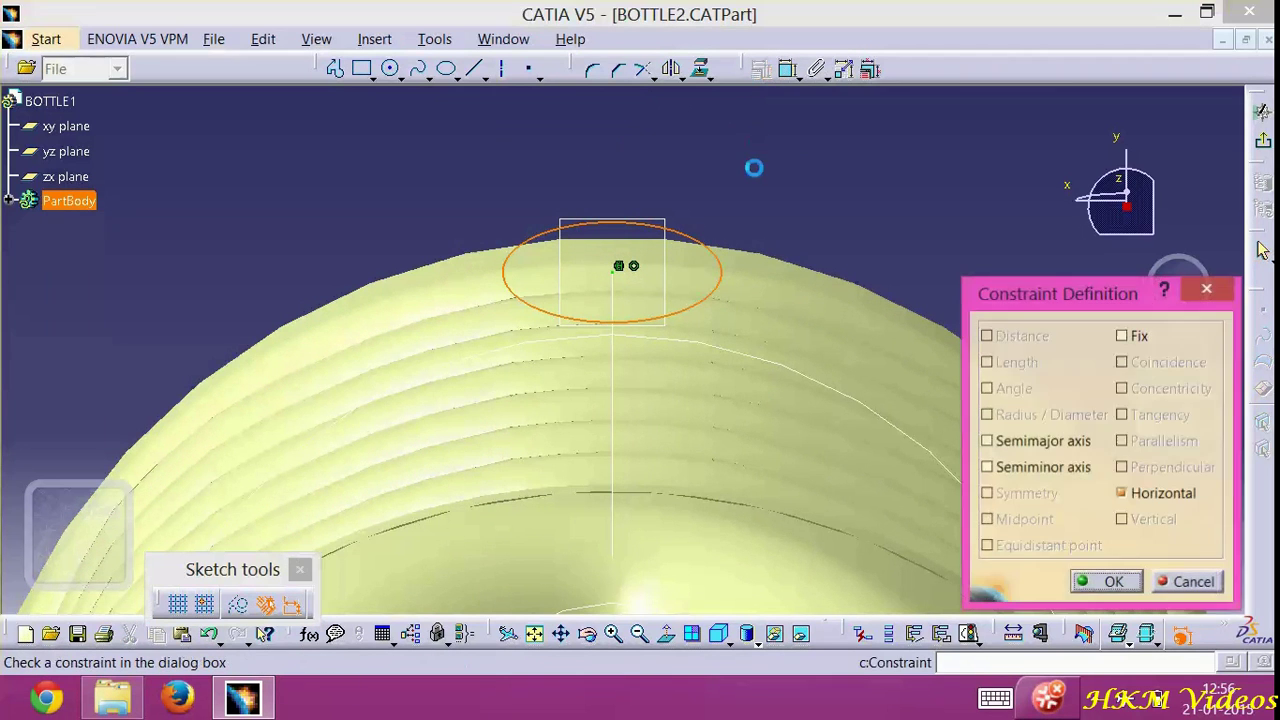
pyautogui.click(1031, 444)
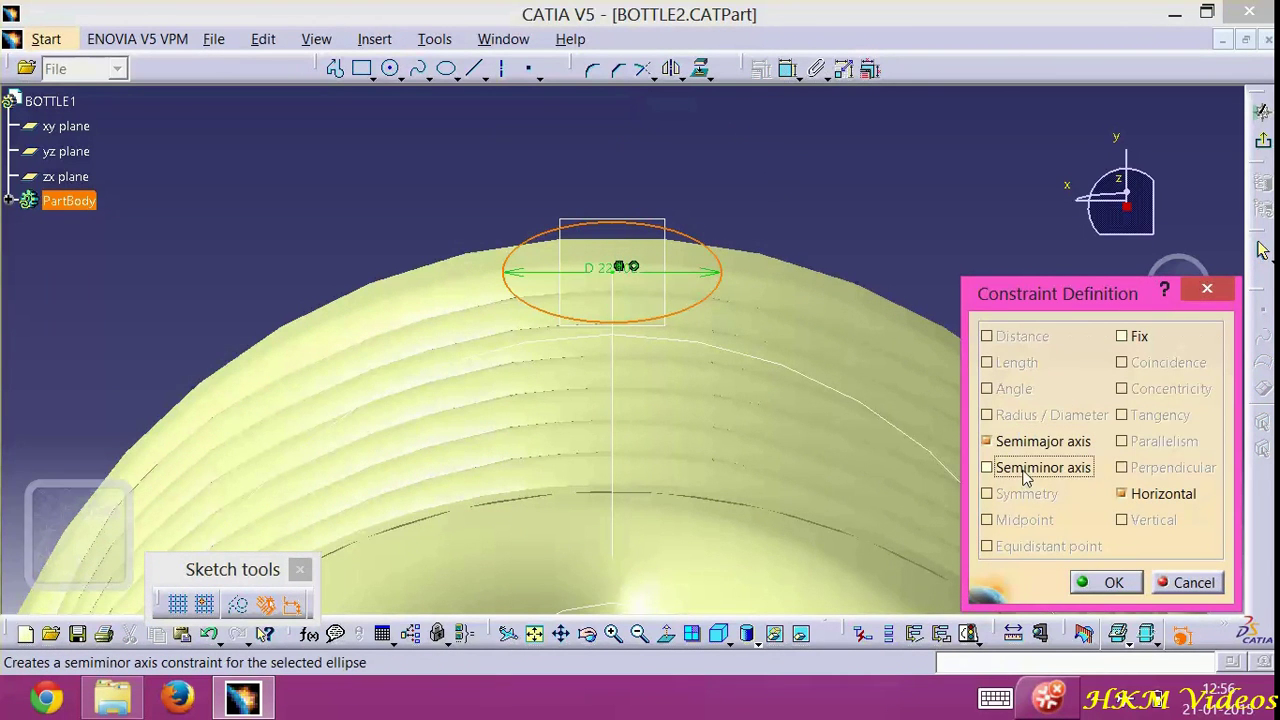
pyautogui.click(1025, 468)
pyautogui.click(1108, 582)
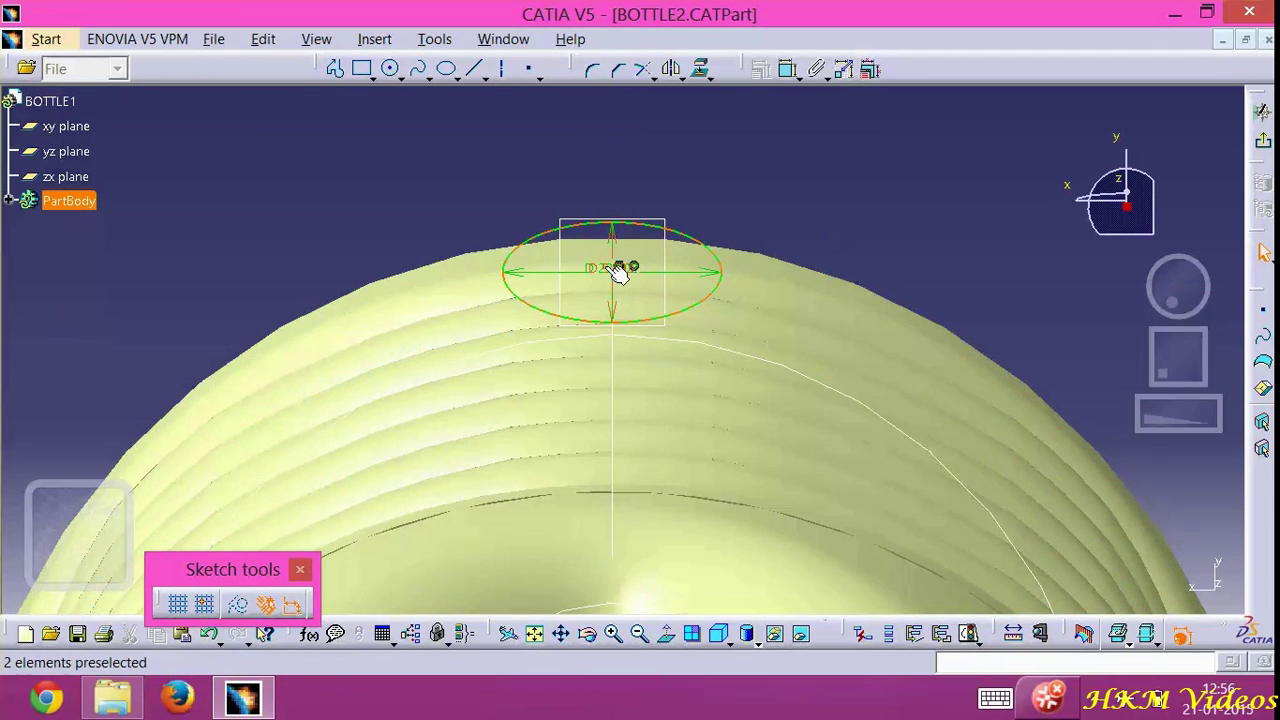
pyautogui.moveTo(619, 272); pyautogui.dragTo(651, 127)
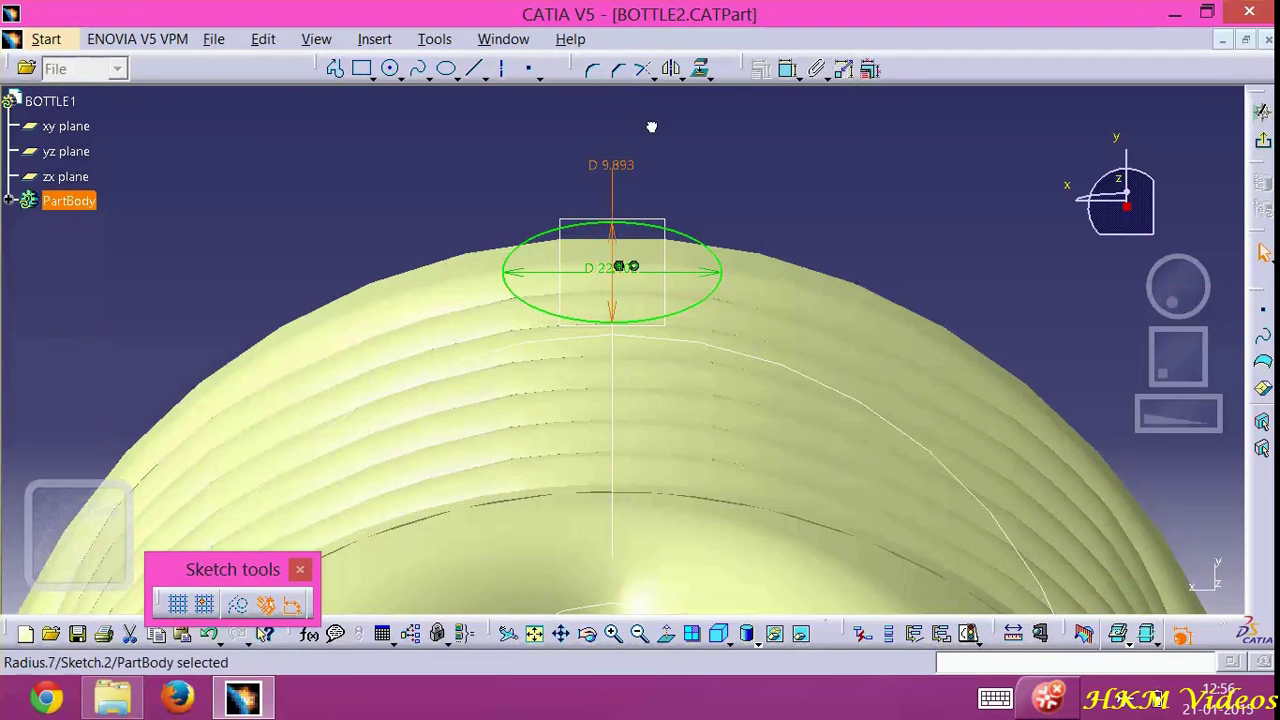
pyautogui.moveTo(623, 266); pyautogui.dragTo(912, 278)
pyautogui.moveTo(902, 168); pyautogui.dragTo(975, 264)
pyautogui.click(633, 272)
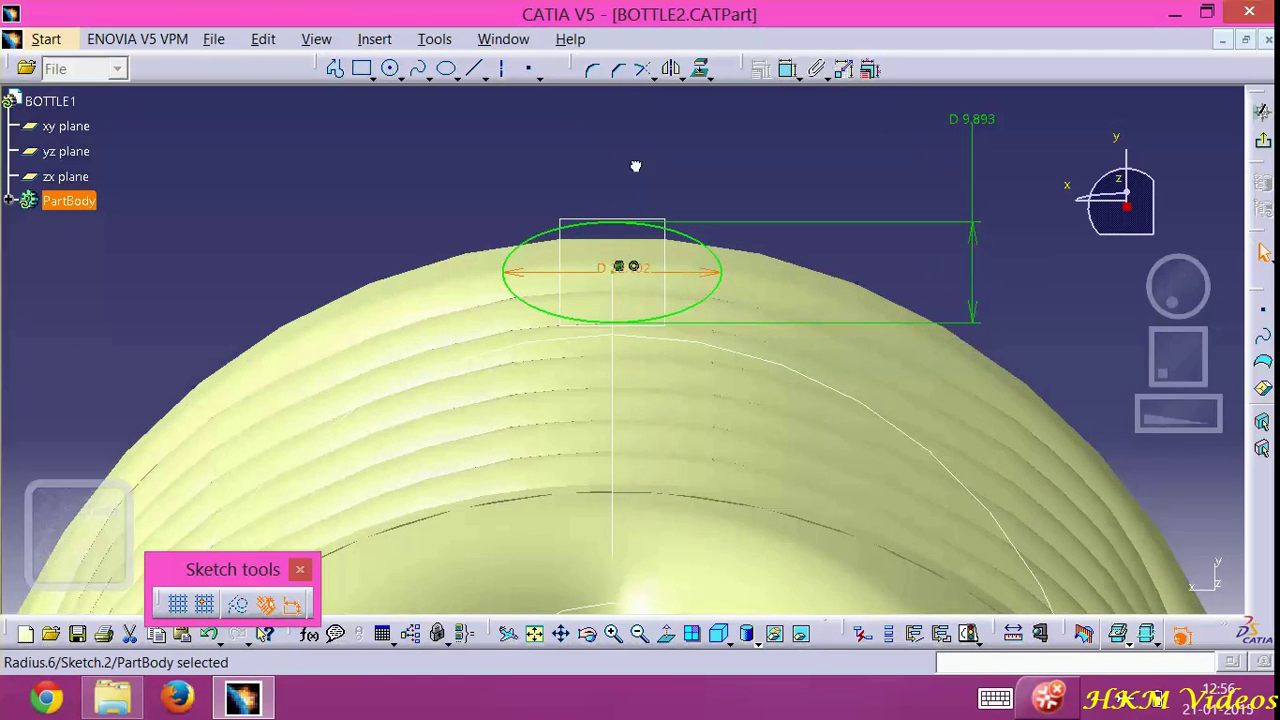
pyautogui.moveTo(627, 268); pyautogui.dragTo(274, 216)
# Set the ellipse's vertical diameter to 3 mm and its horizontal diameter to 2 mm, and exit the sketch
pyautogui.doubleClick(972, 121)
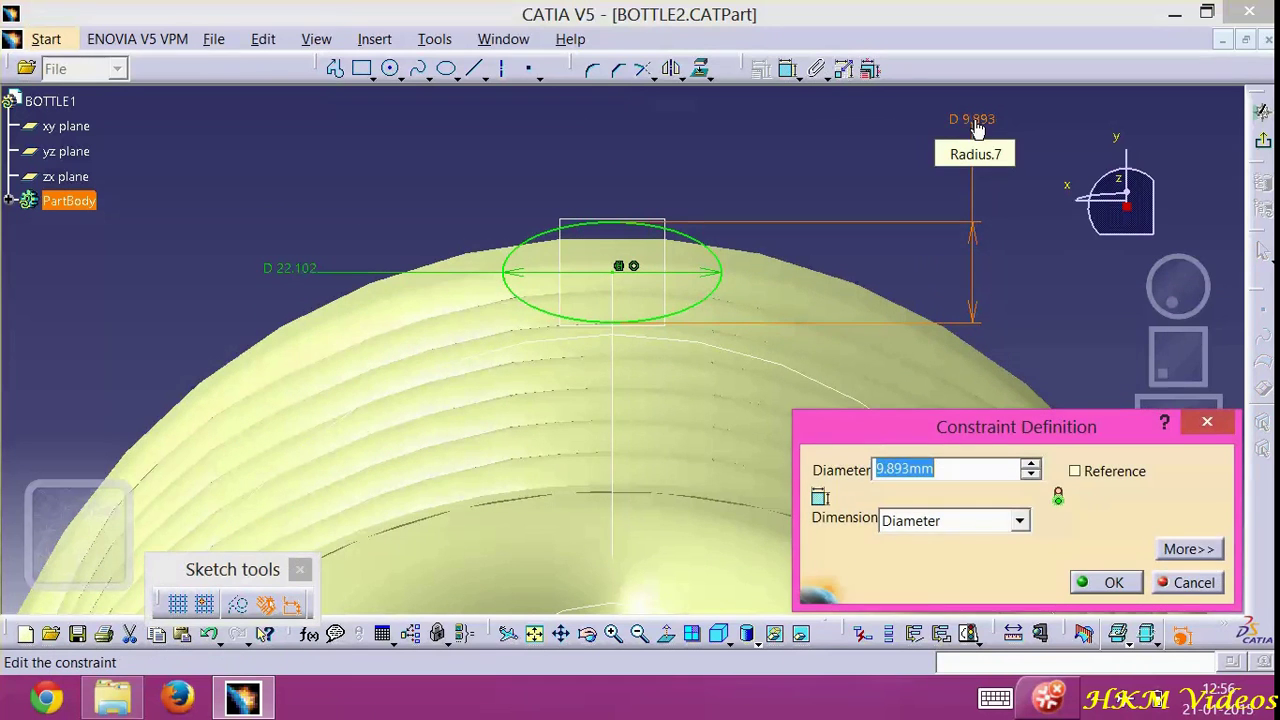
pyautogui.write('3')
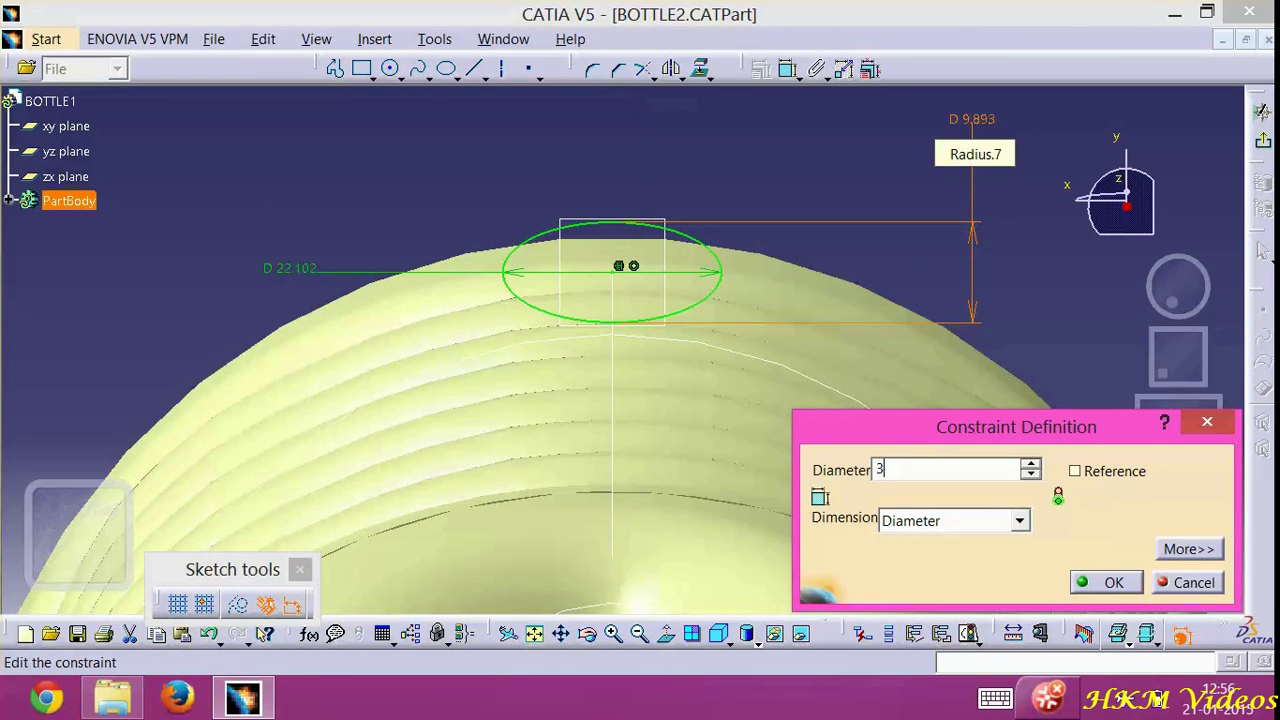
pyautogui.press('Return')
pyautogui.doubleClick(290, 265)
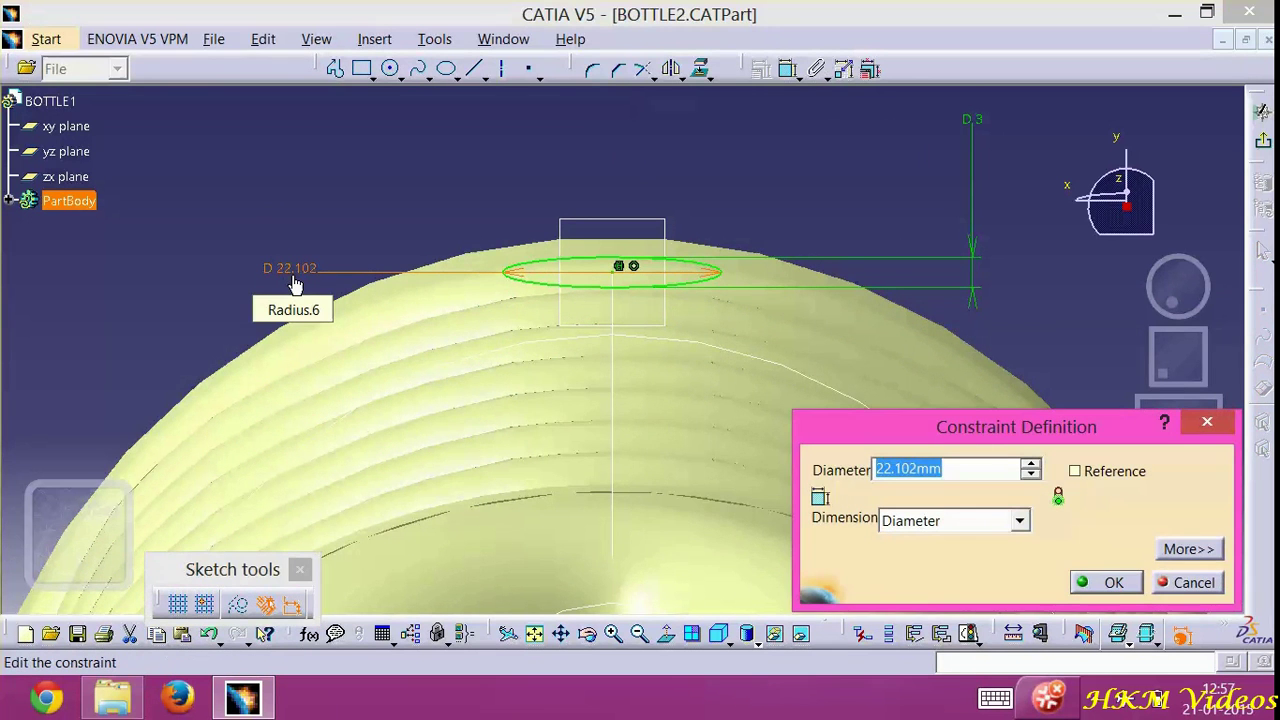
pyautogui.write('2')
pyautogui.press('Return')
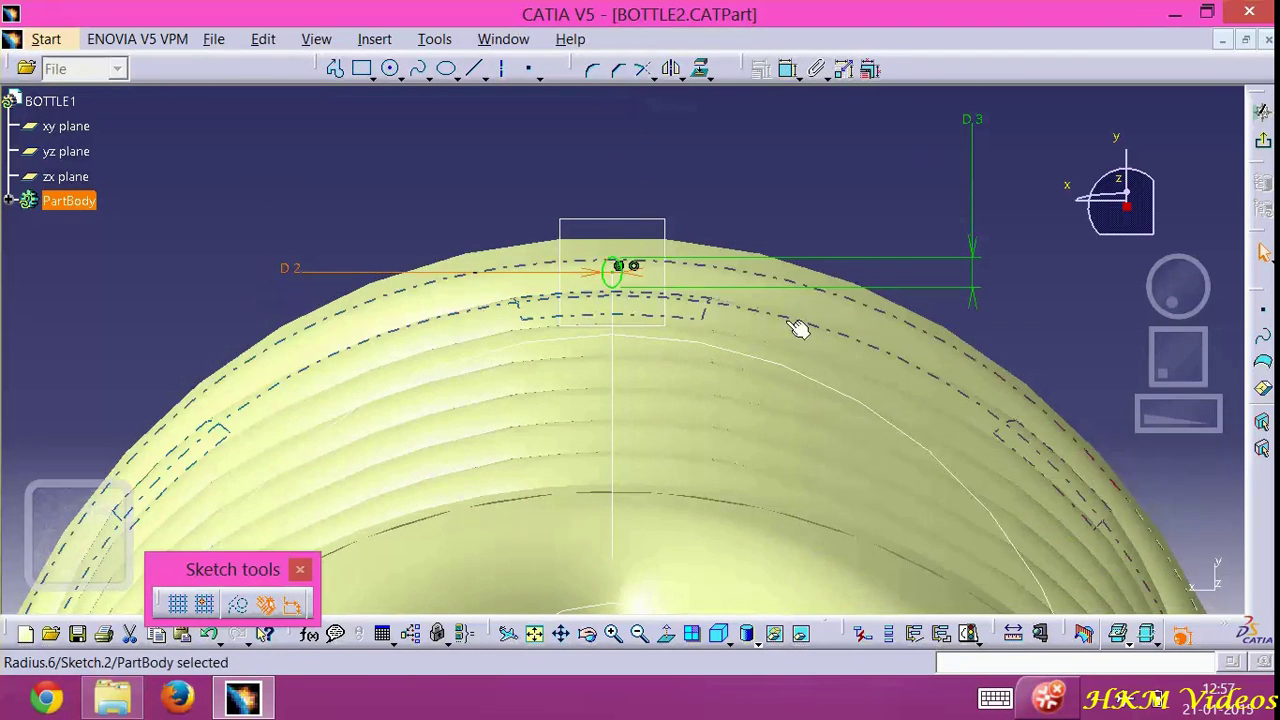
pyautogui.click(1262, 112)
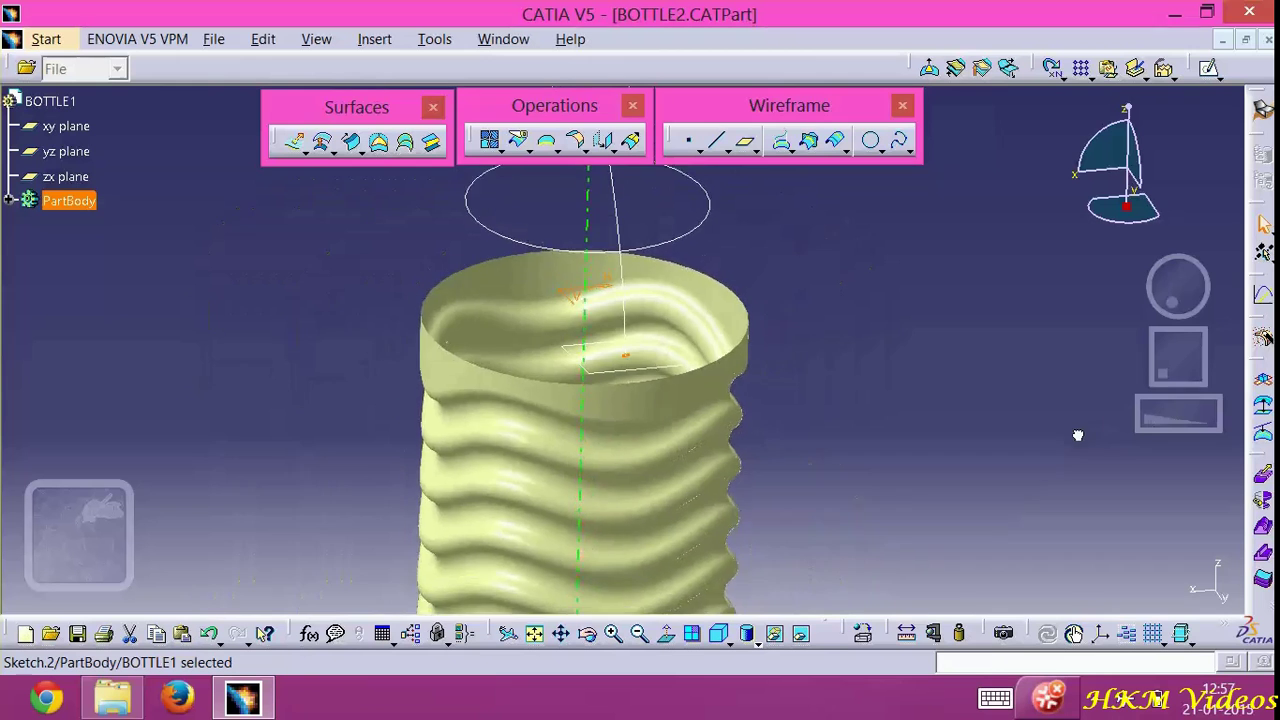
pyautogui.moveTo(1190, 418); pyautogui.dragTo(1058, 437)
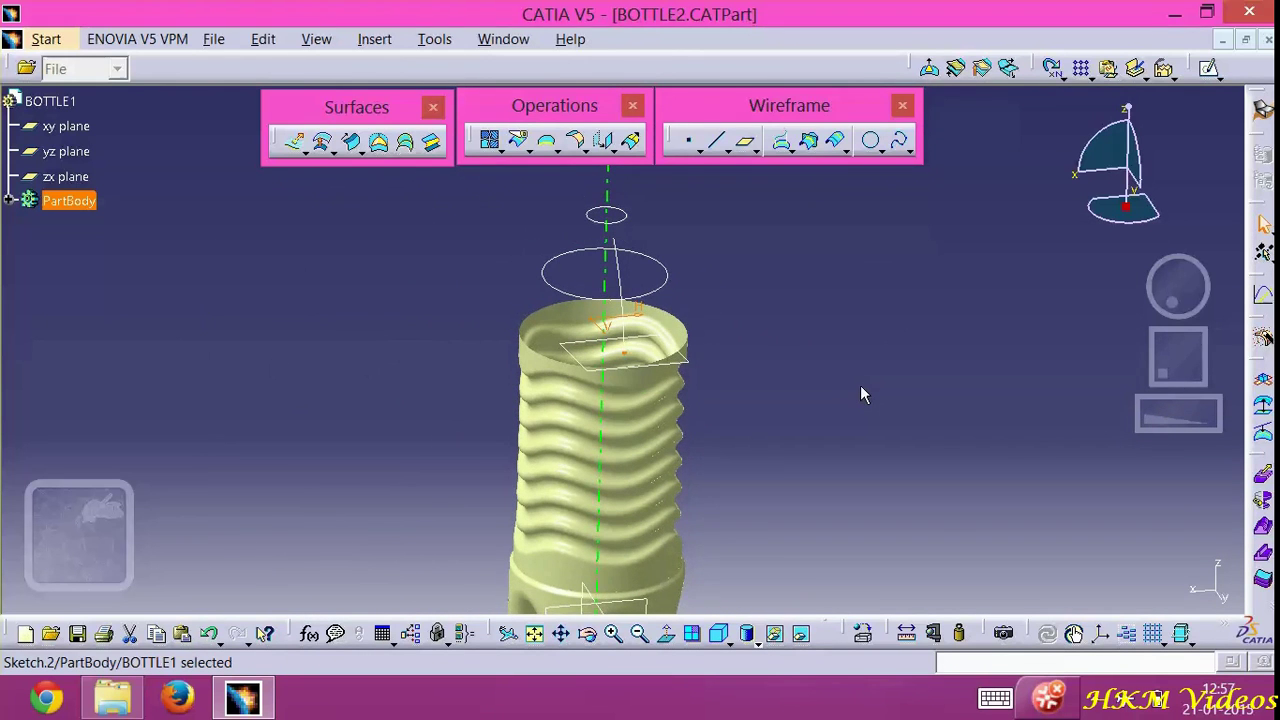
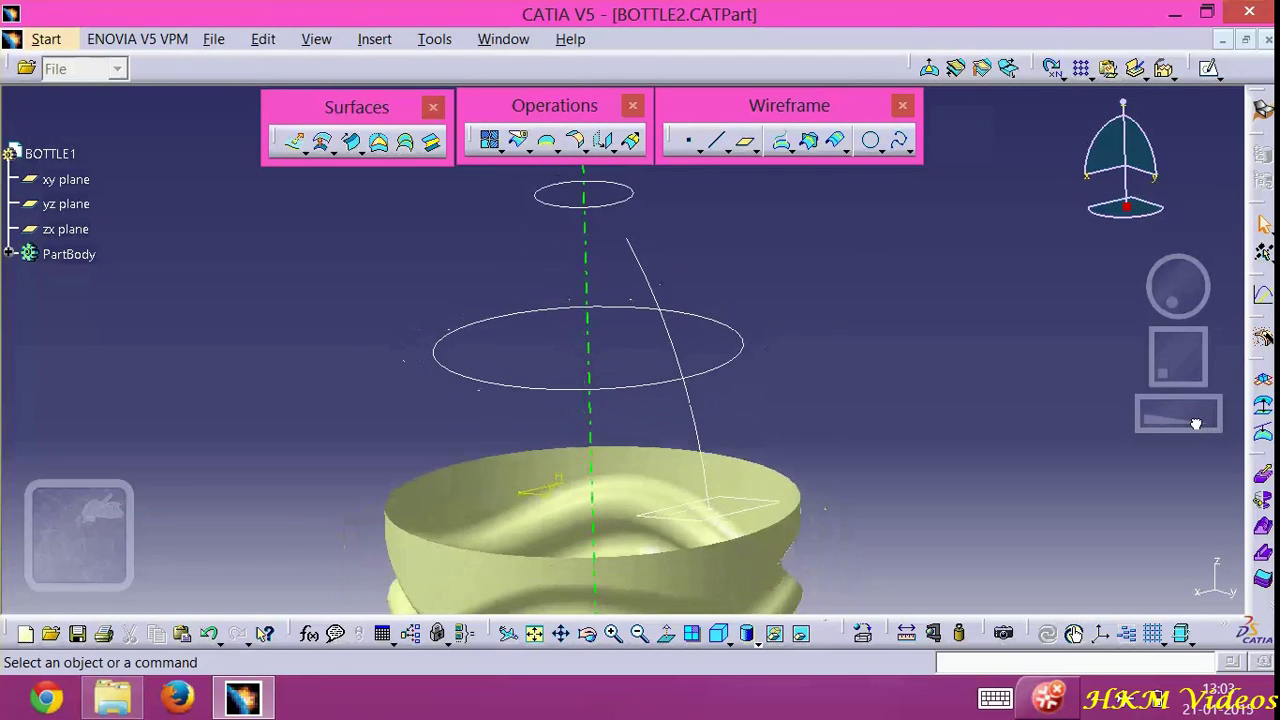
# Display the model shaded with edges and create a multi-sections surface through the small circle, the large circle and the body's open upper edge
pyautogui.click(760, 643)
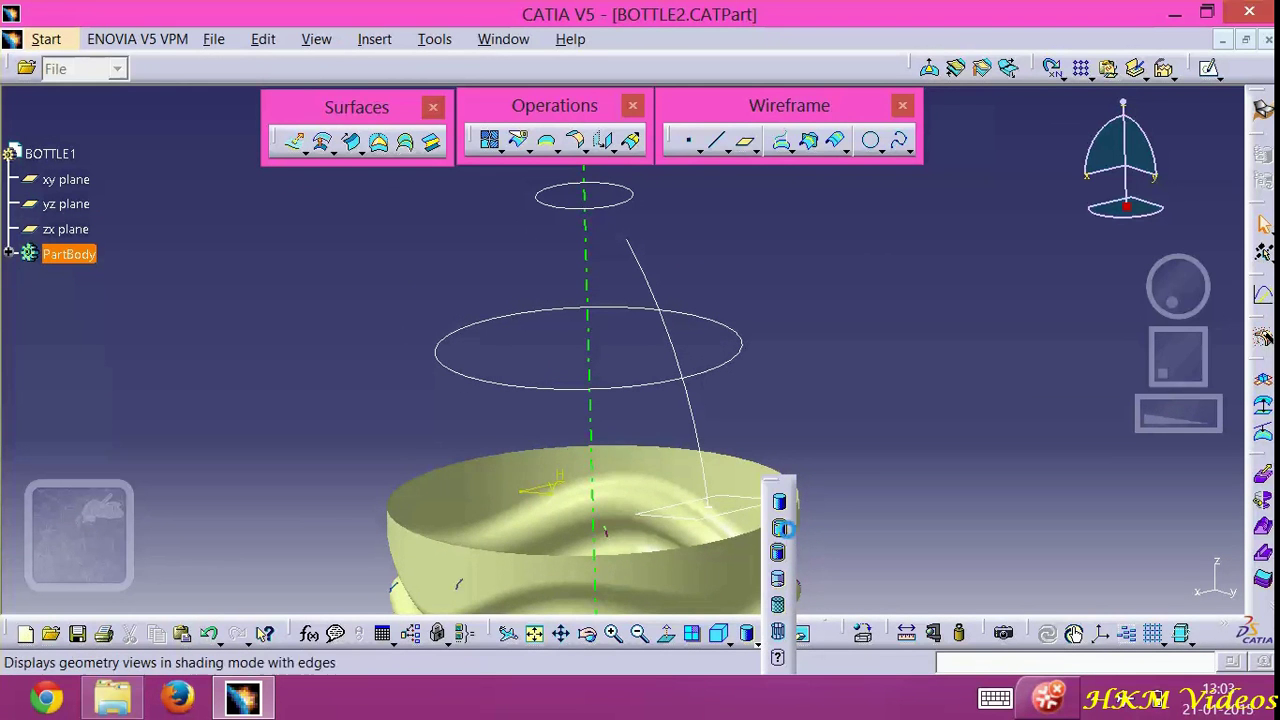
pyautogui.click(780, 529)
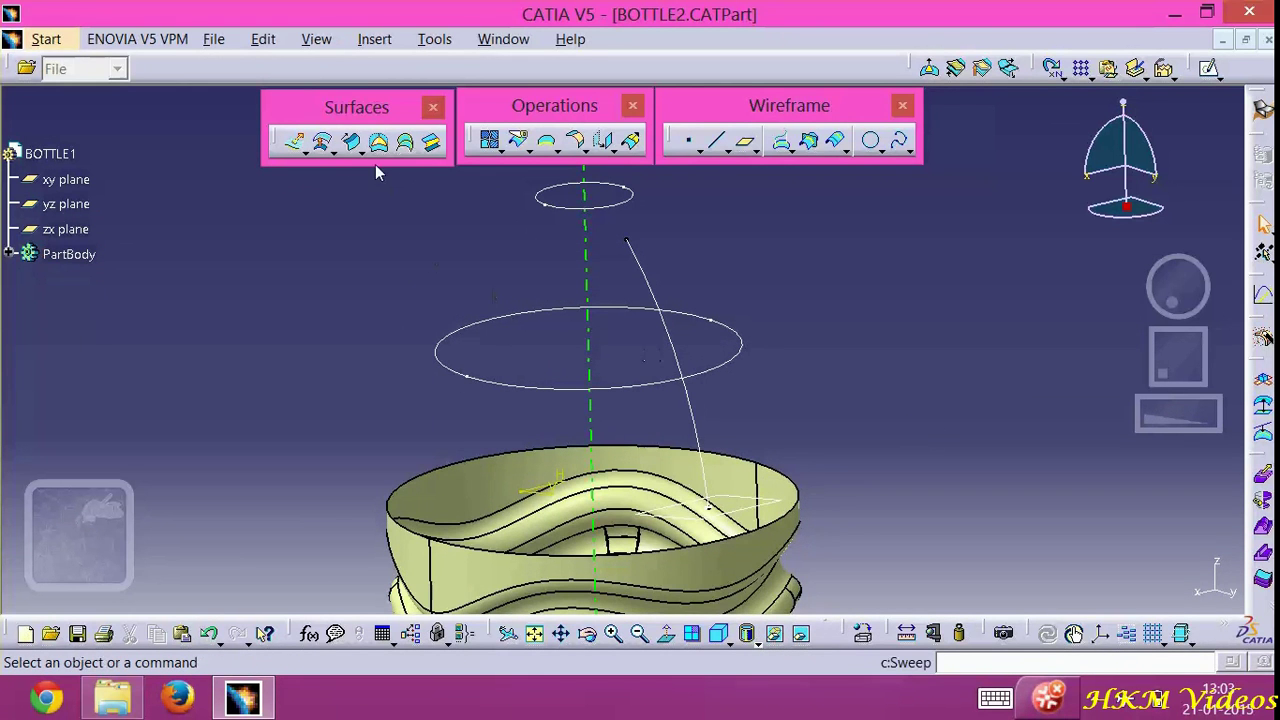
pyautogui.click(405, 142)
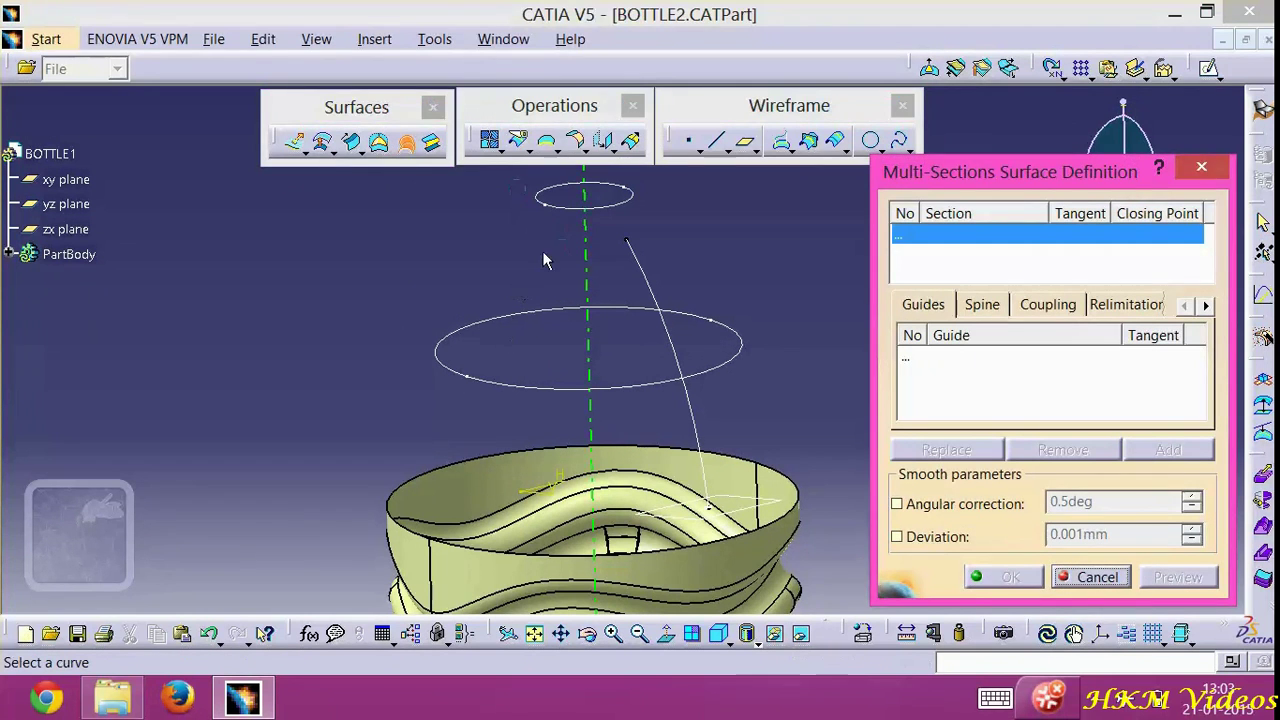
pyautogui.click(563, 205)
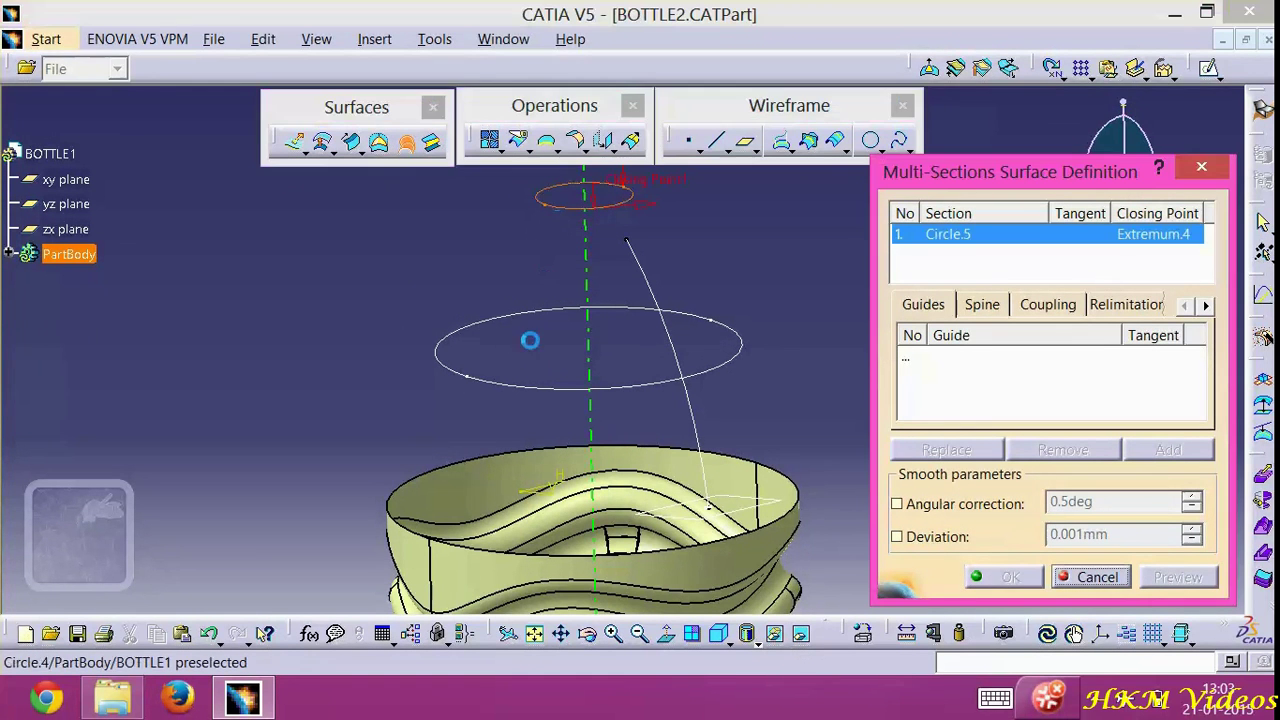
pyautogui.click(528, 389)
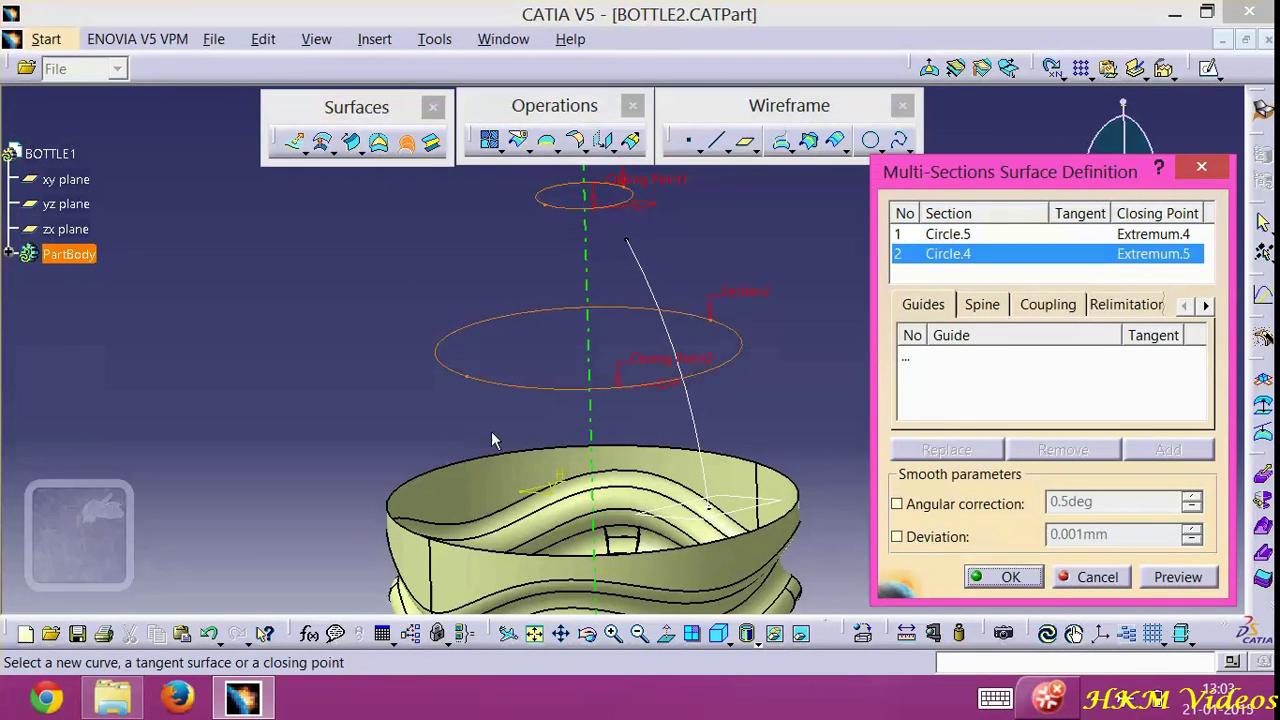
pyautogui.click(455, 470)
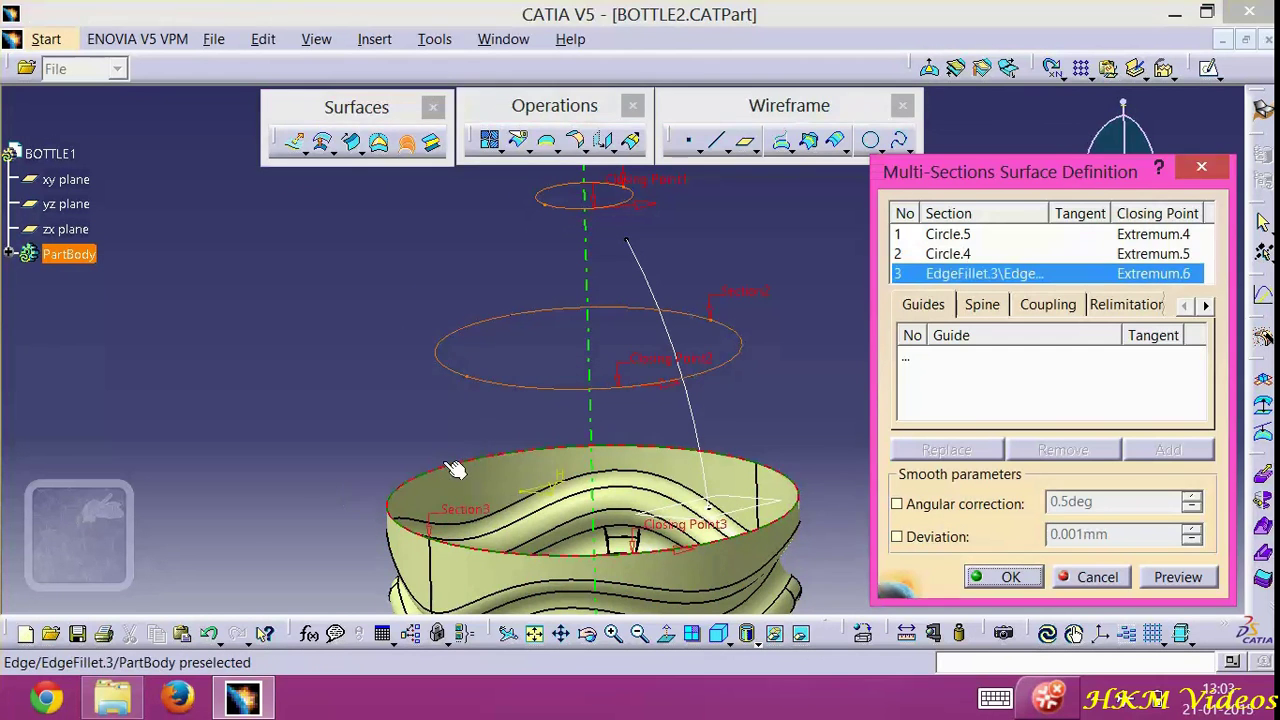
pyautogui.click(1010, 577)
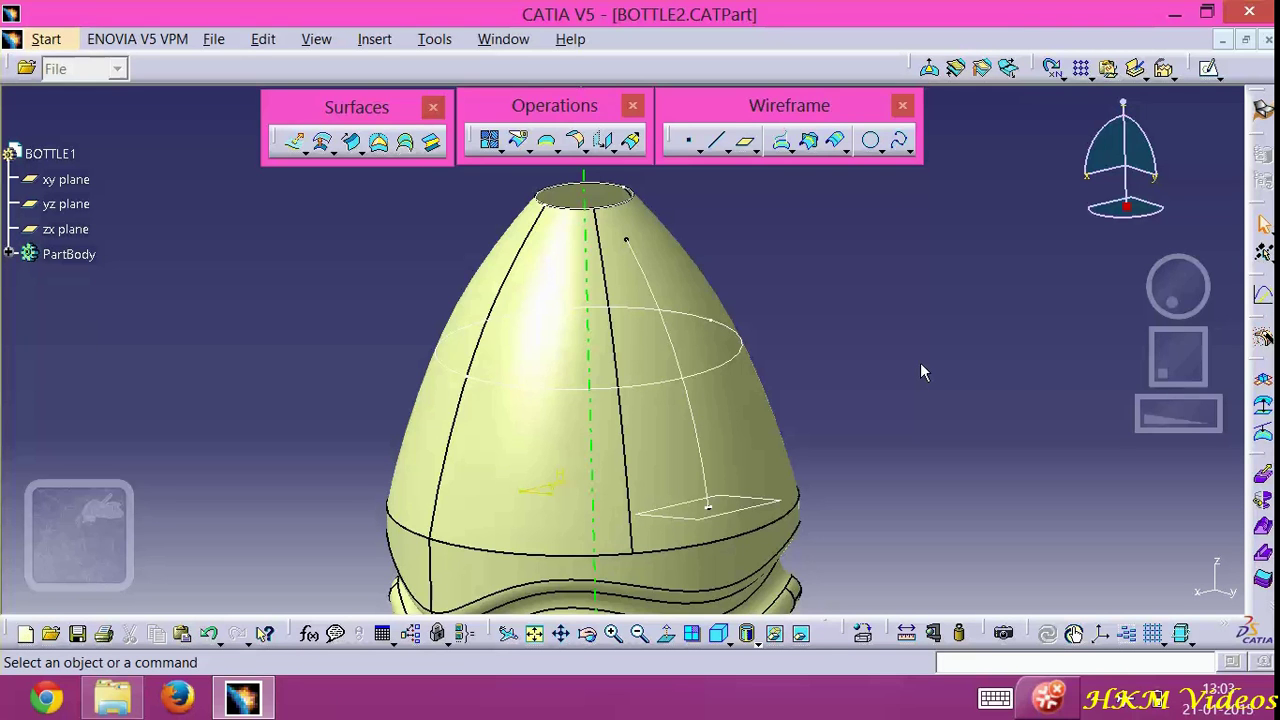
# Create a swept surface with reference surface, using the ellipse sketch as the profile and the arc as the guide curve
pyautogui.moveTo(1160, 427); pyautogui.dragTo(1199, 426)
pyautogui.moveTo(1180, 345); pyautogui.dragTo(1174, 349)
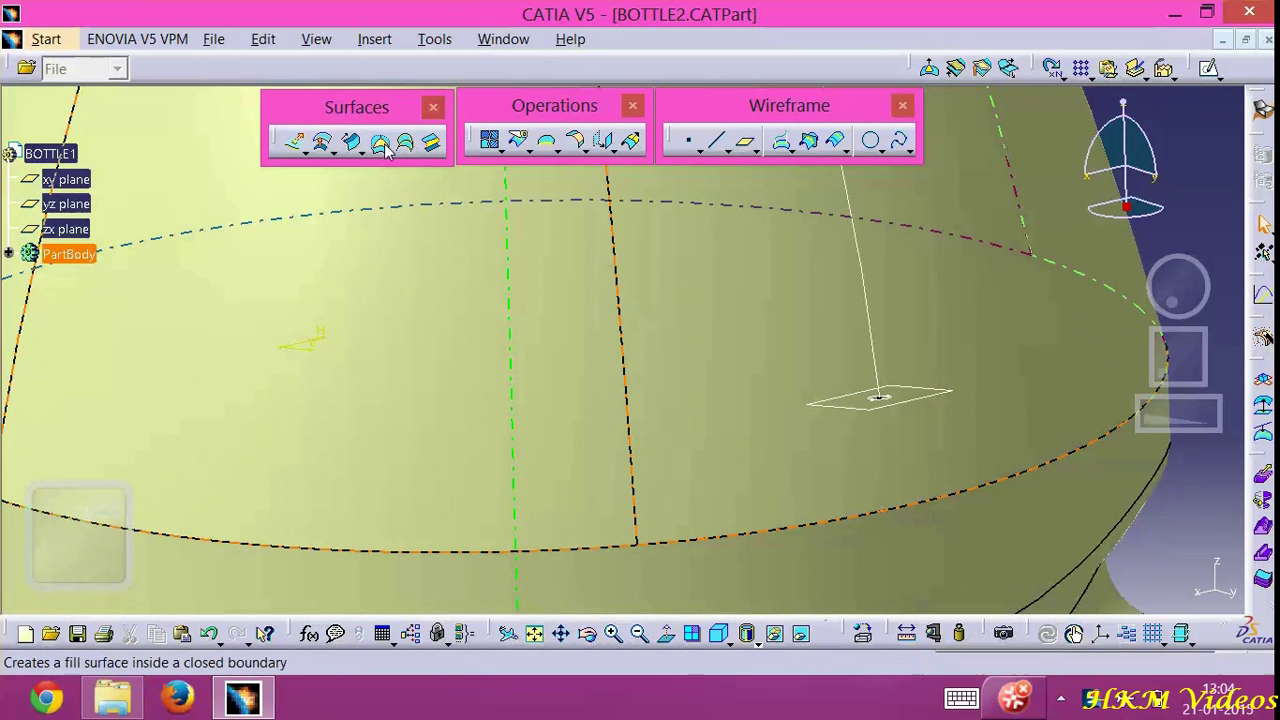
pyautogui.click(352, 143)
pyautogui.moveTo(677, 309)
pyautogui.mouseDown(button='middle')
pyautogui.moveTo(237, 326)
pyautogui.moveTo(261, 360)
pyautogui.mouseUp(button='middle')
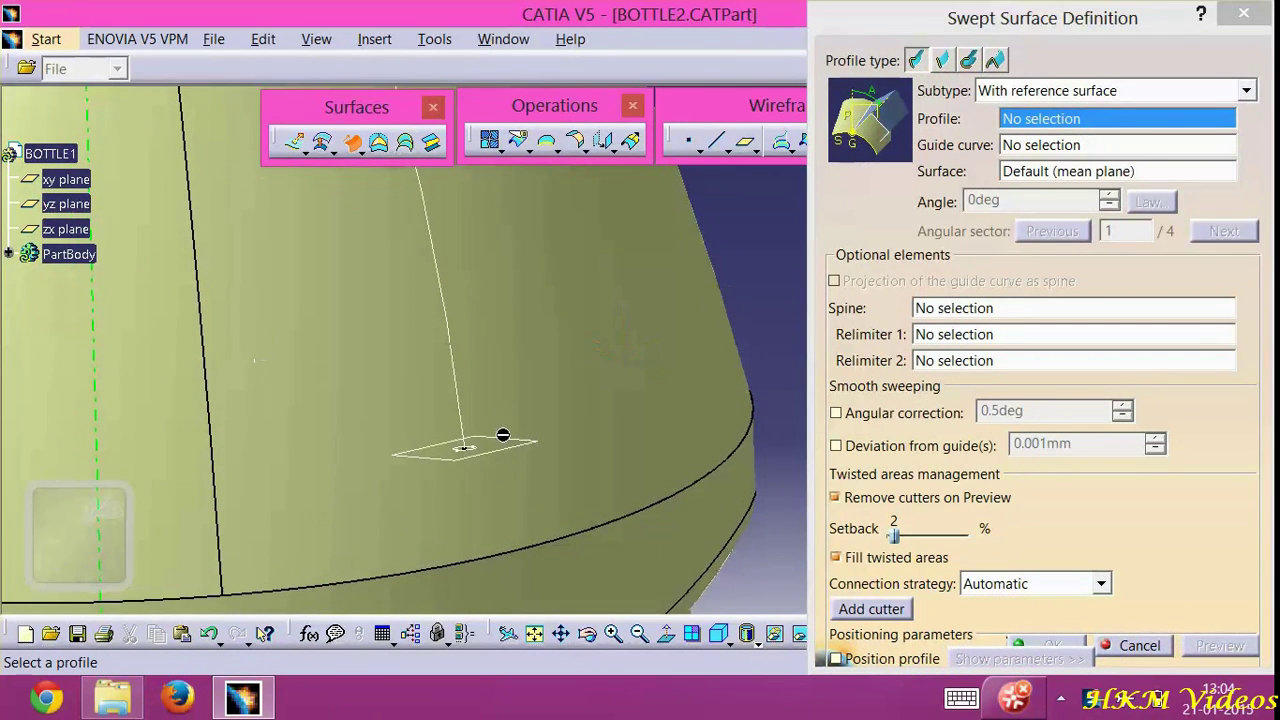
pyautogui.click(481, 455)
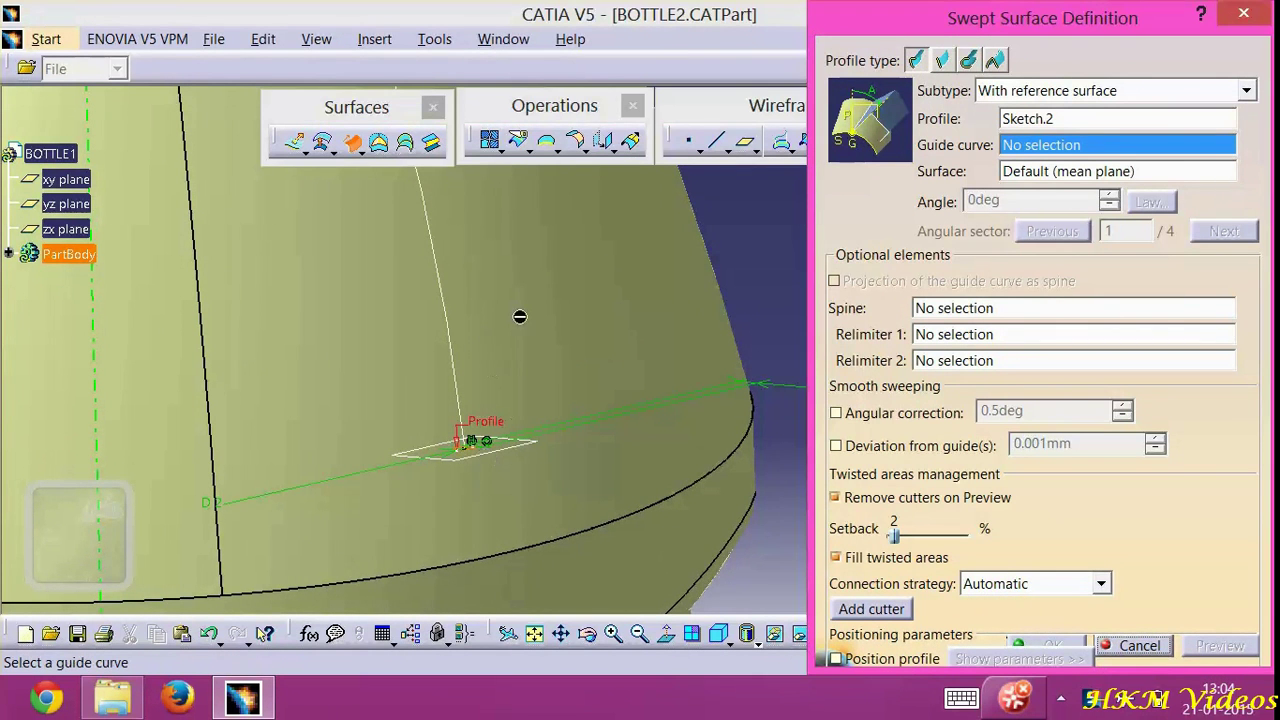
pyautogui.click(445, 315)
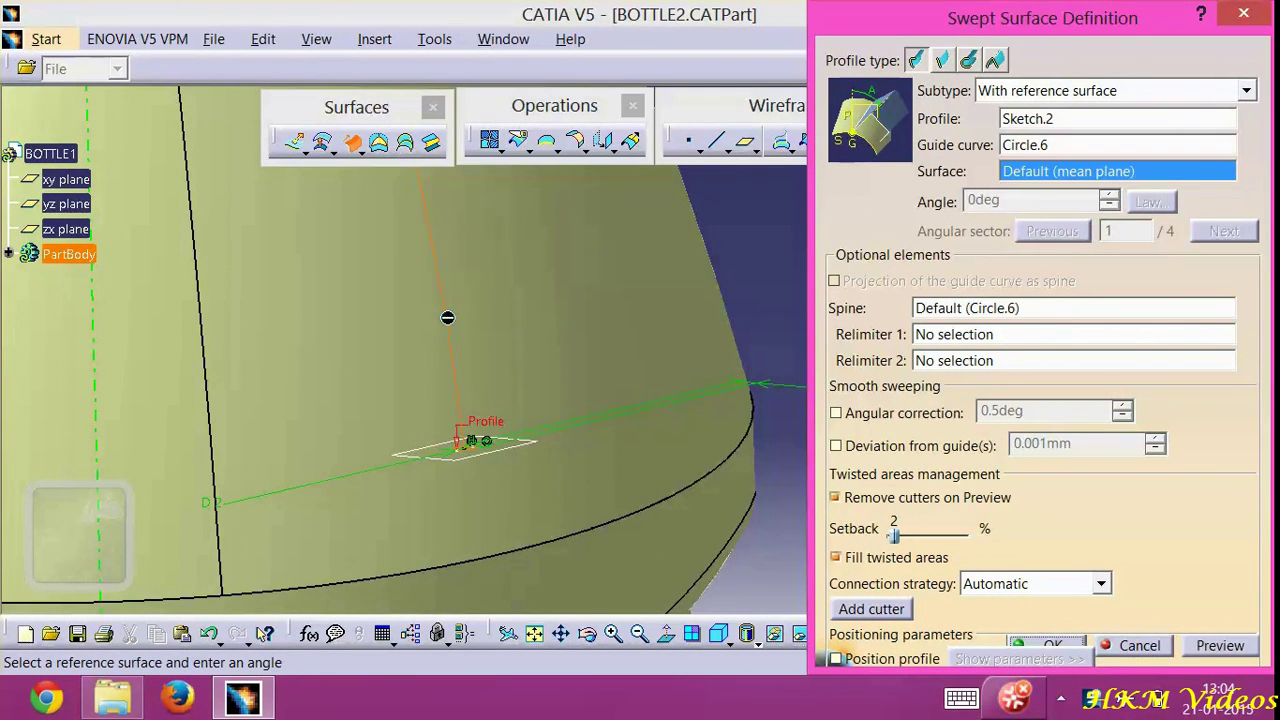
pyautogui.click(1045, 645)
# Hide all curves and the plane that carries the ellipse sketch
pyautogui.moveTo(875, 323); pyautogui.dragTo(977, 563, button='middle')
pyautogui.moveTo(900, 391); pyautogui.dragTo(1022, 524, button='middle')
pyautogui.moveTo(1196, 428); pyautogui.dragTo(1101, 423, button='middle')
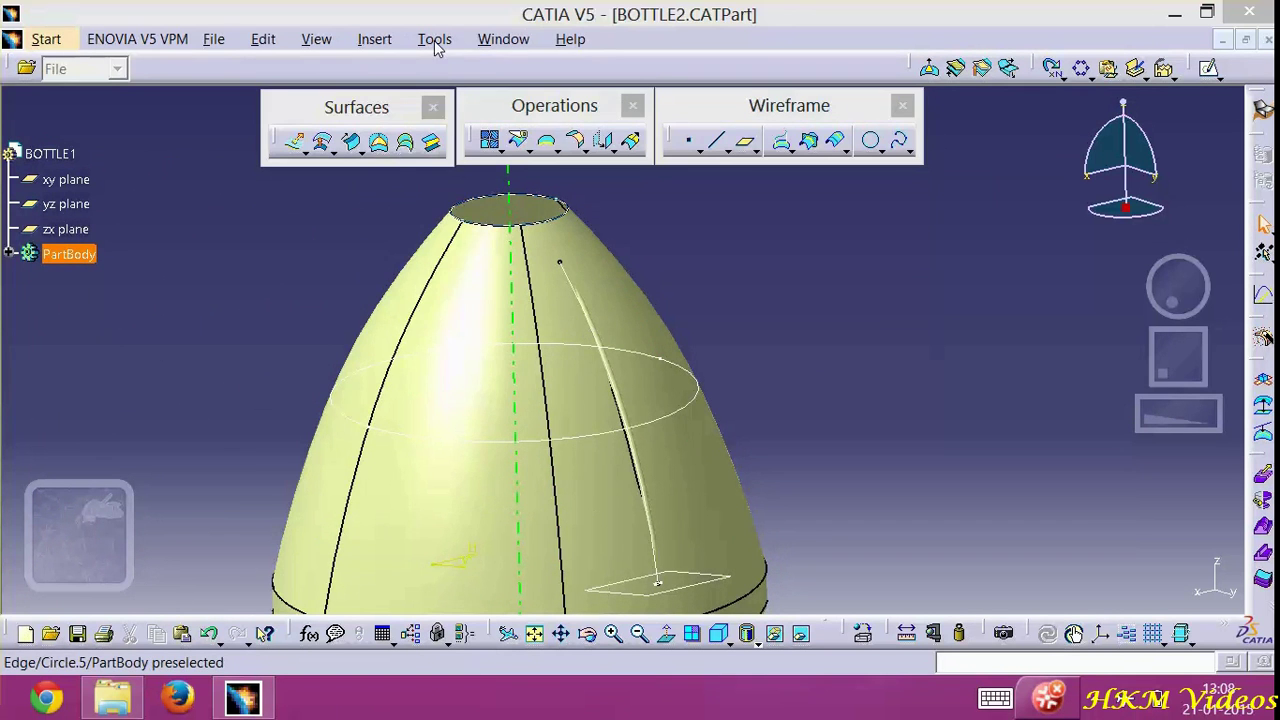
pyautogui.click(435, 39)
pyautogui.moveTo(408, 194)
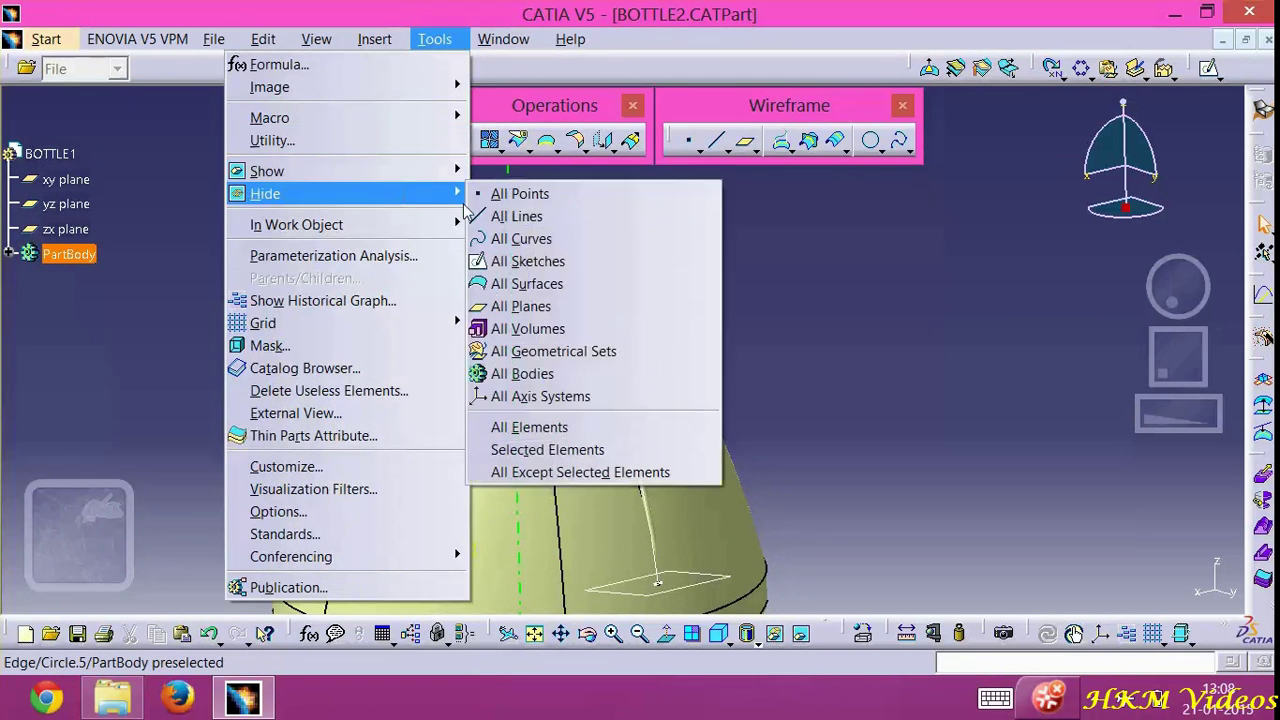
pyautogui.click(545, 244)
pyautogui.rightClick(724, 589)
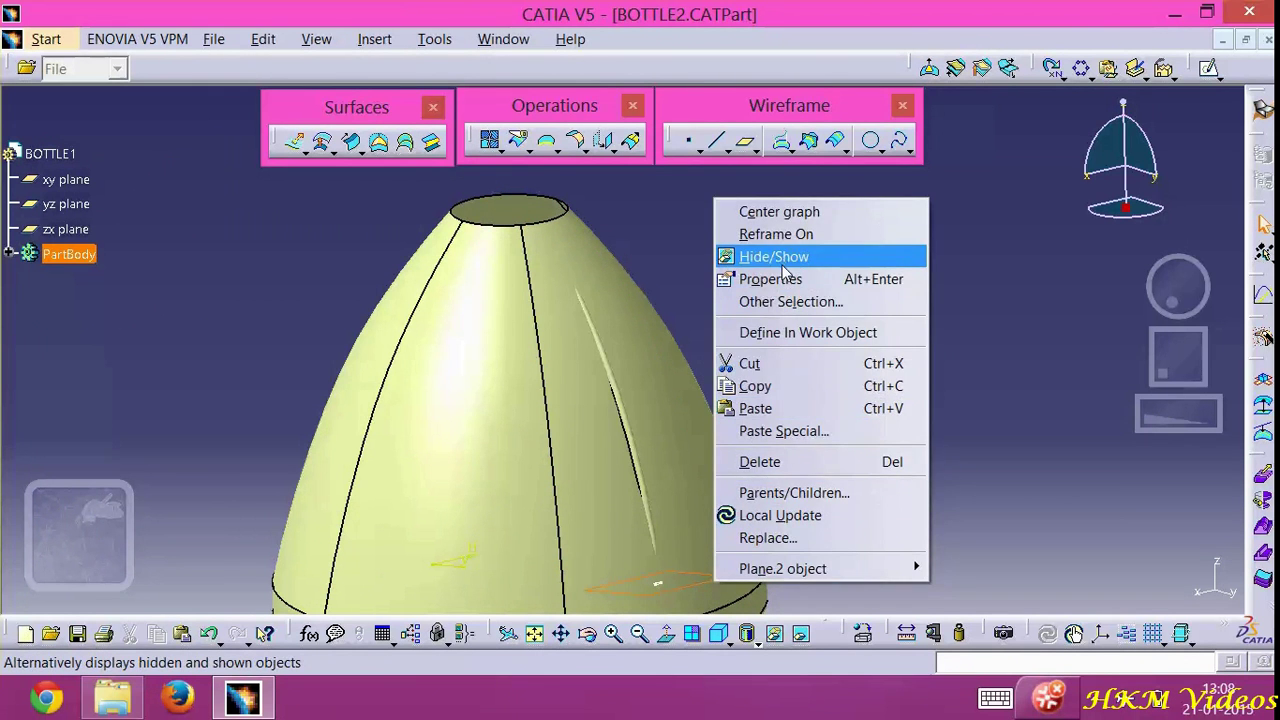
pyautogui.click(780, 257)
# Create a circular pattern of the elliptical sweep with 12 instances at 30deg angular spacing around the Z axis
pyautogui.click(1082, 68)
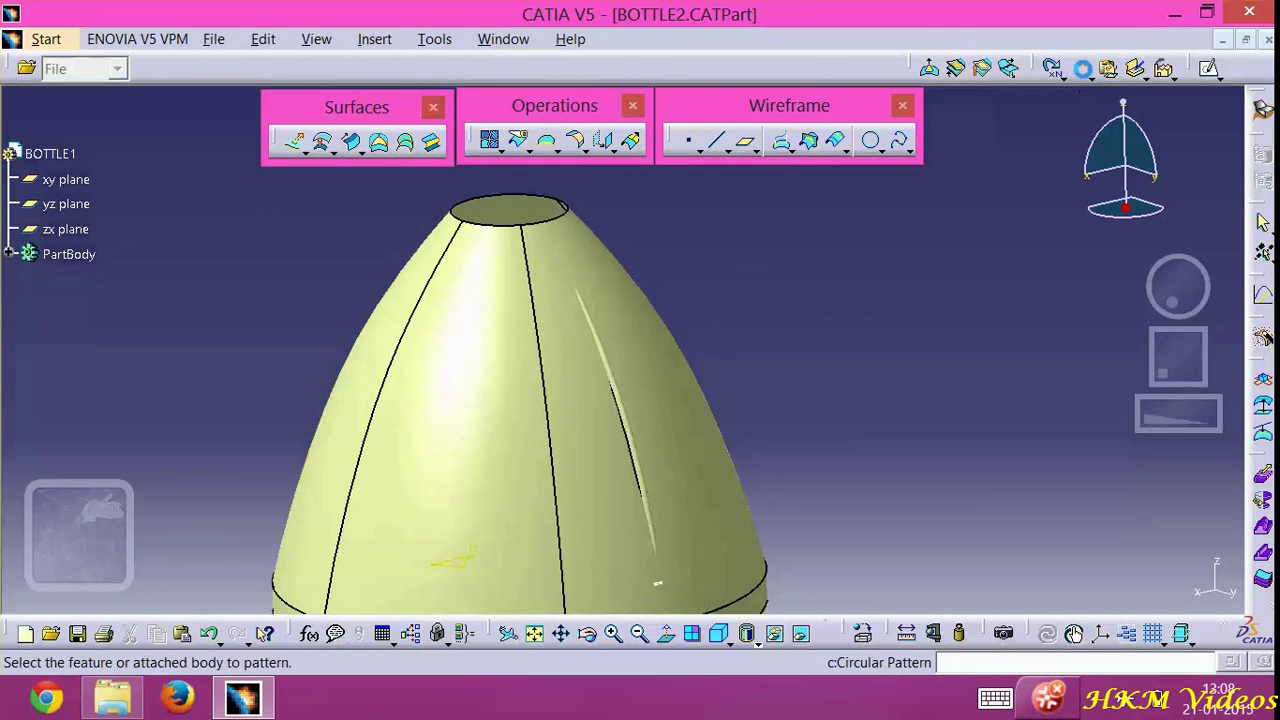
pyautogui.click(603, 346)
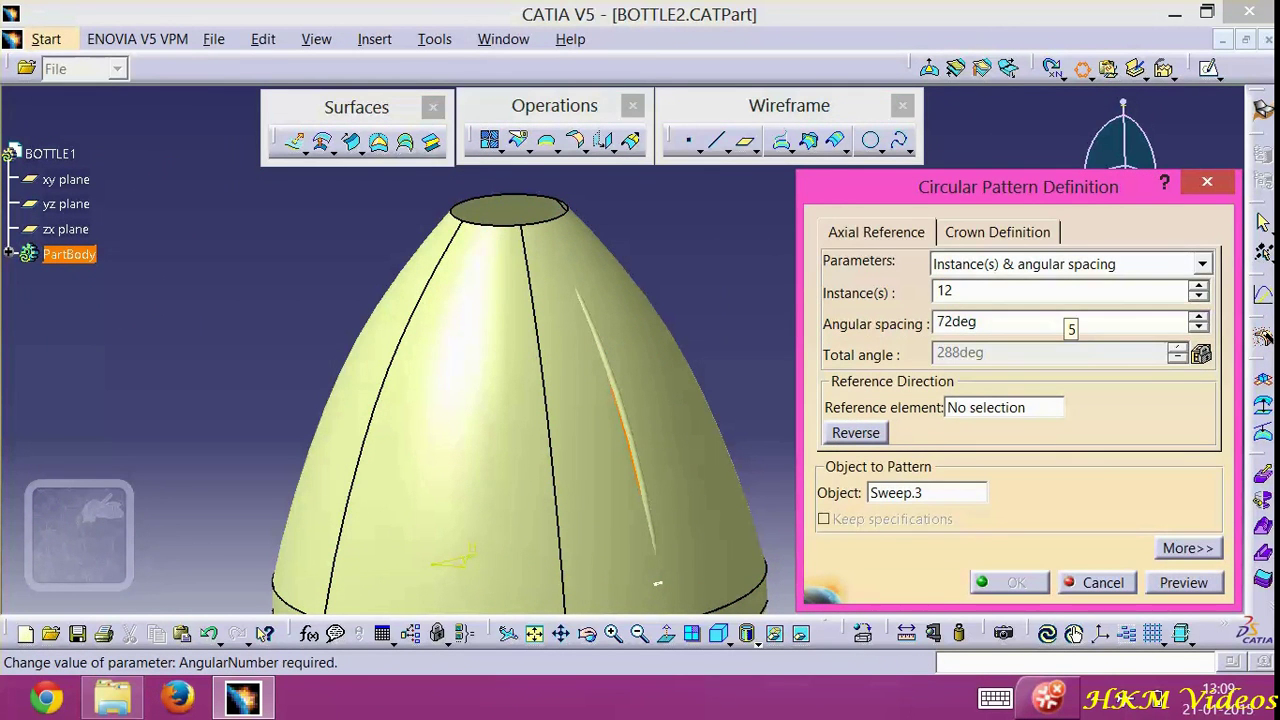
pyautogui.press('Tab')
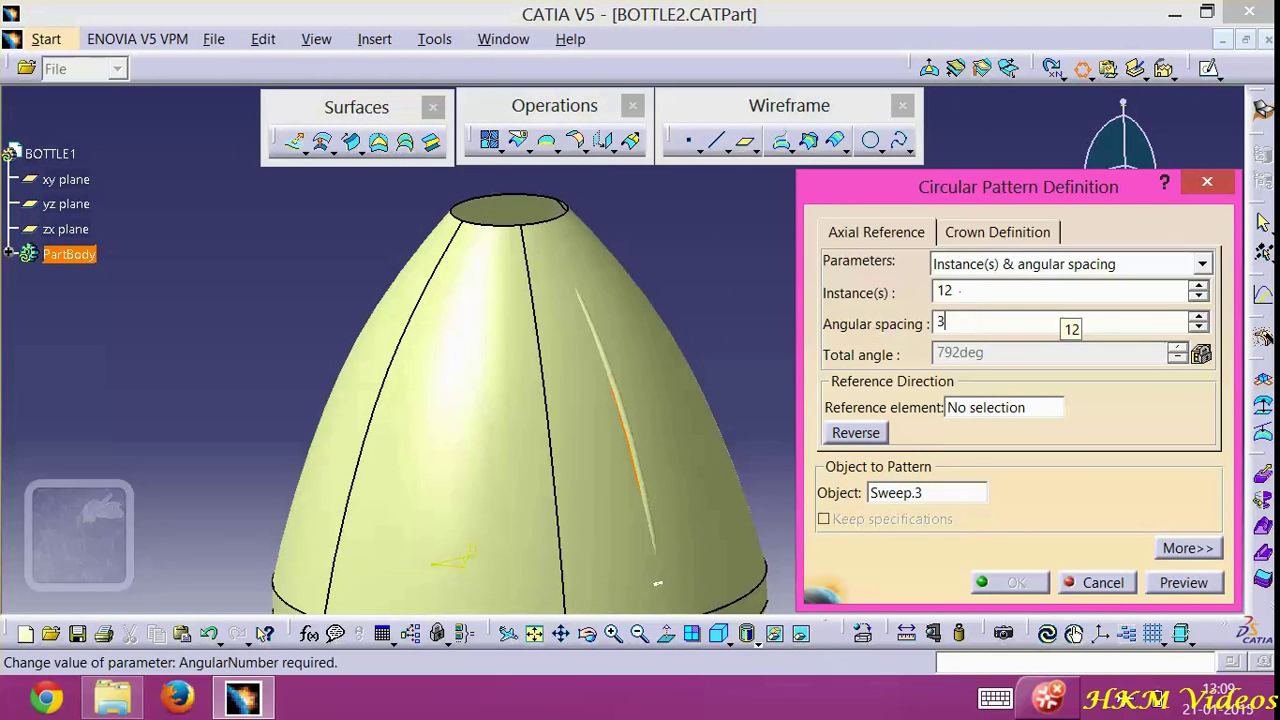
pyautogui.press('Return')
pyautogui.click(1008, 407)
pyautogui.rightClick(1010, 407)
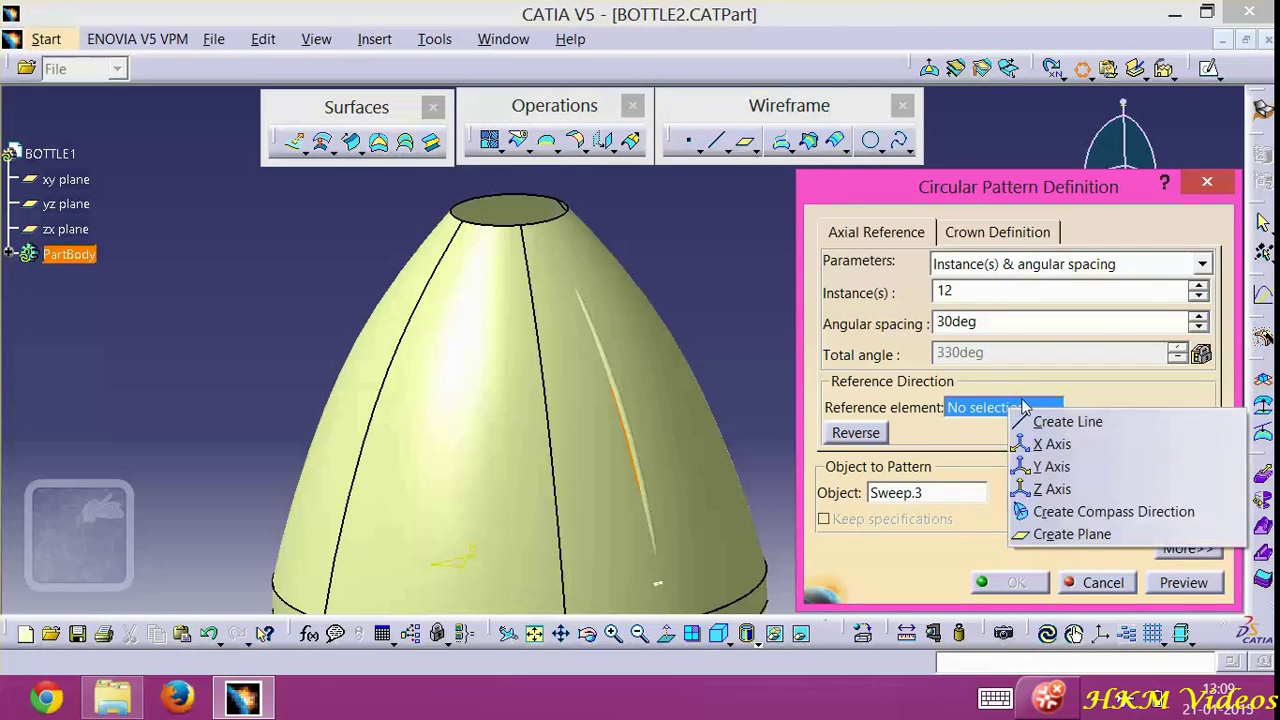
pyautogui.click(1052, 490)
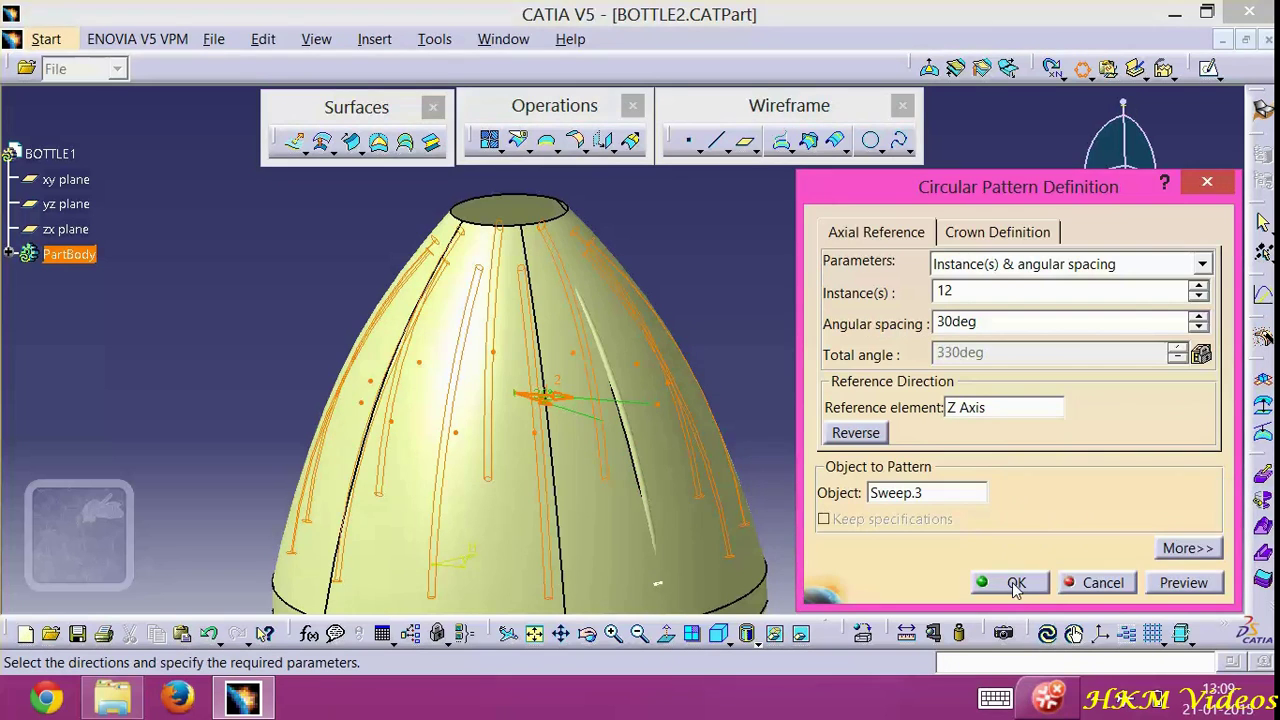
pyautogui.click(1012, 582)
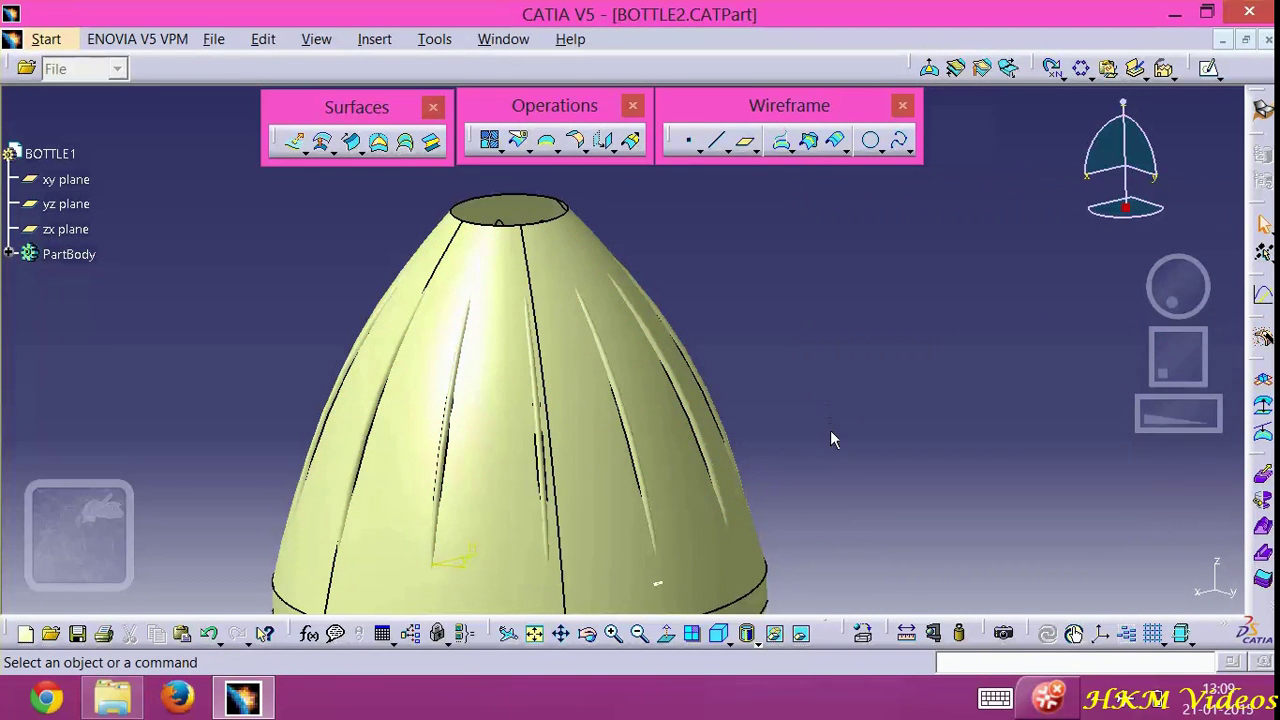
# Trim the original elliptical sweep with the multi-sections surface, switching to the other side of the sweep
pyautogui.click(590, 633)
pyautogui.moveTo(777, 277); pyautogui.dragTo(785, 331)
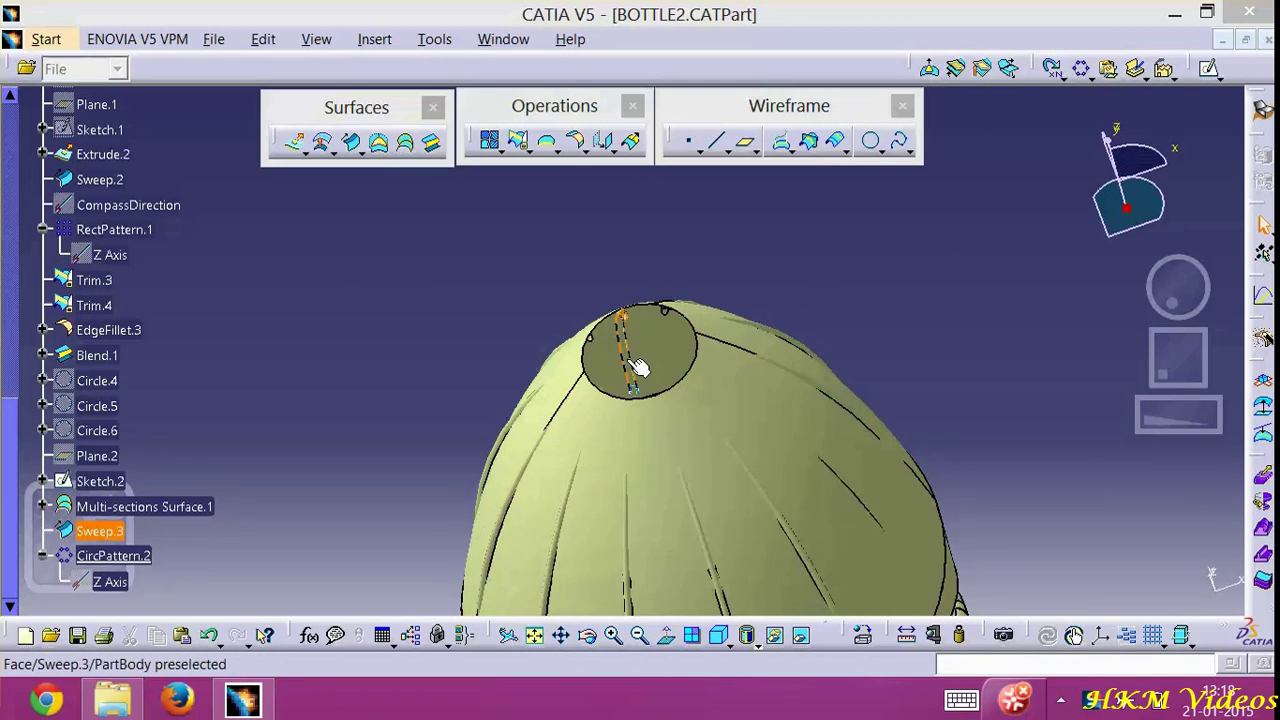
pyautogui.click(517, 140)
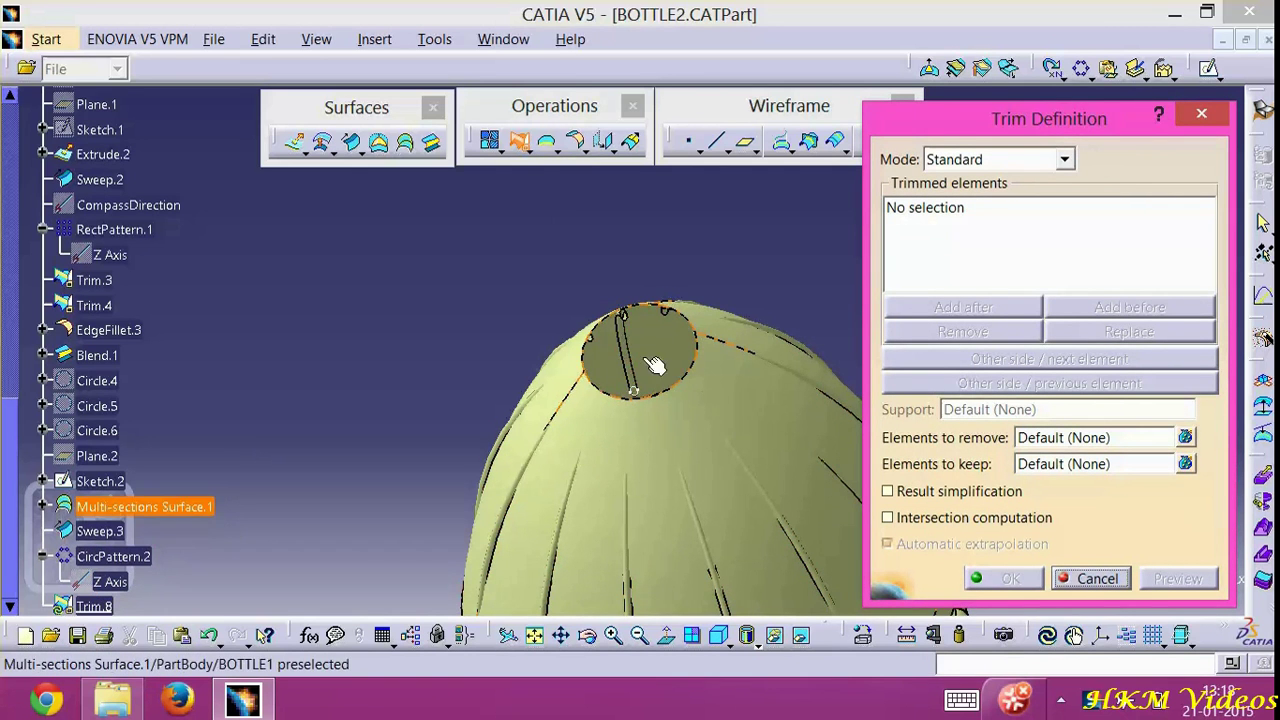
pyautogui.click(621, 338)
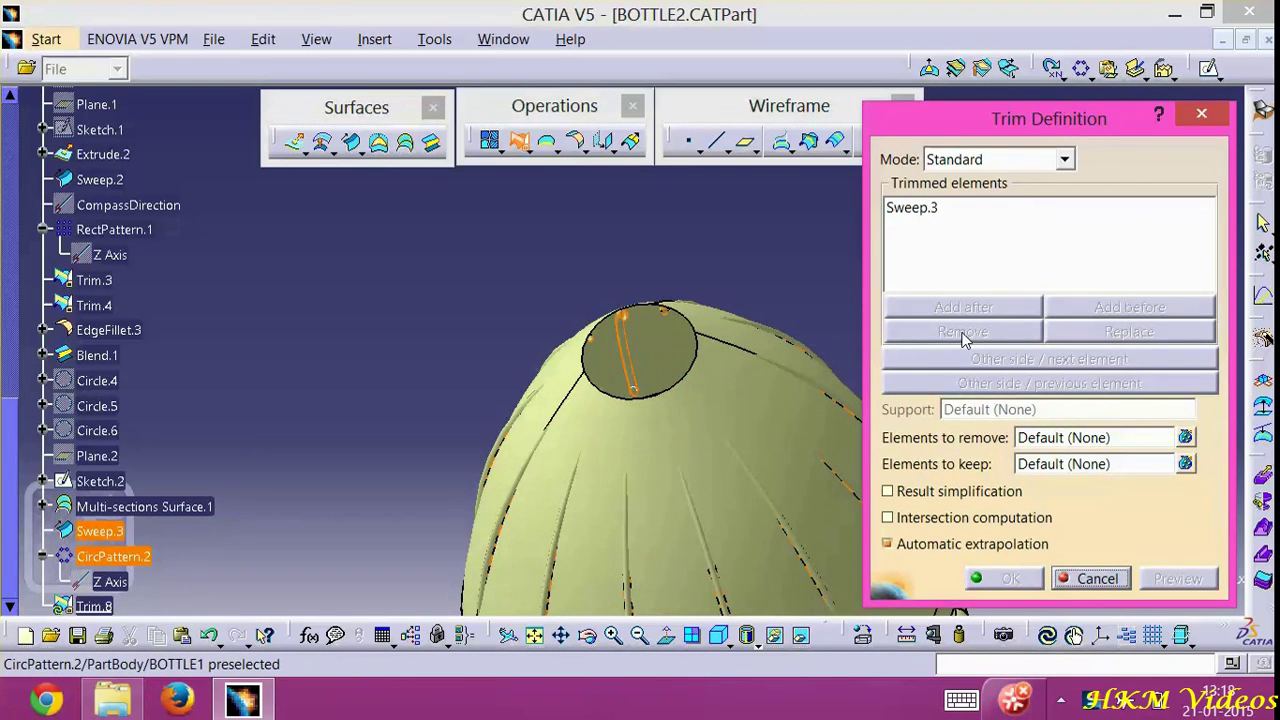
pyautogui.click(666, 423)
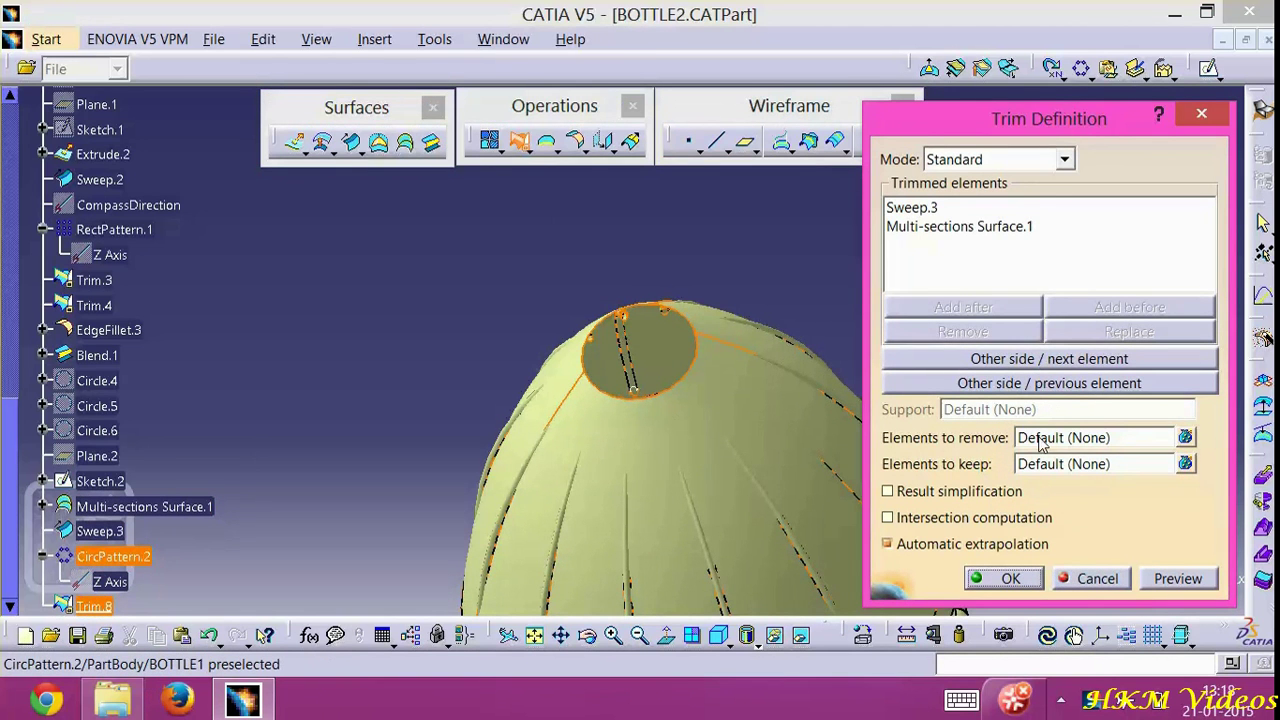
pyautogui.click(1018, 362)
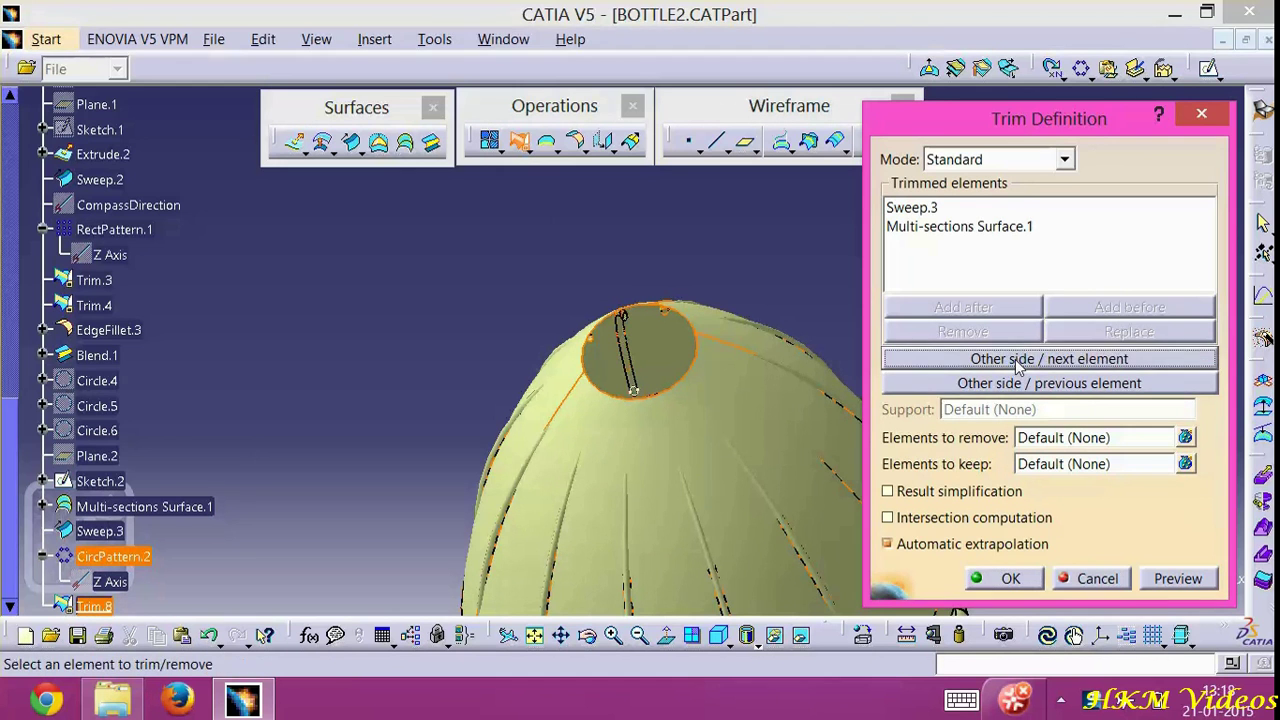
pyautogui.click(1011, 579)
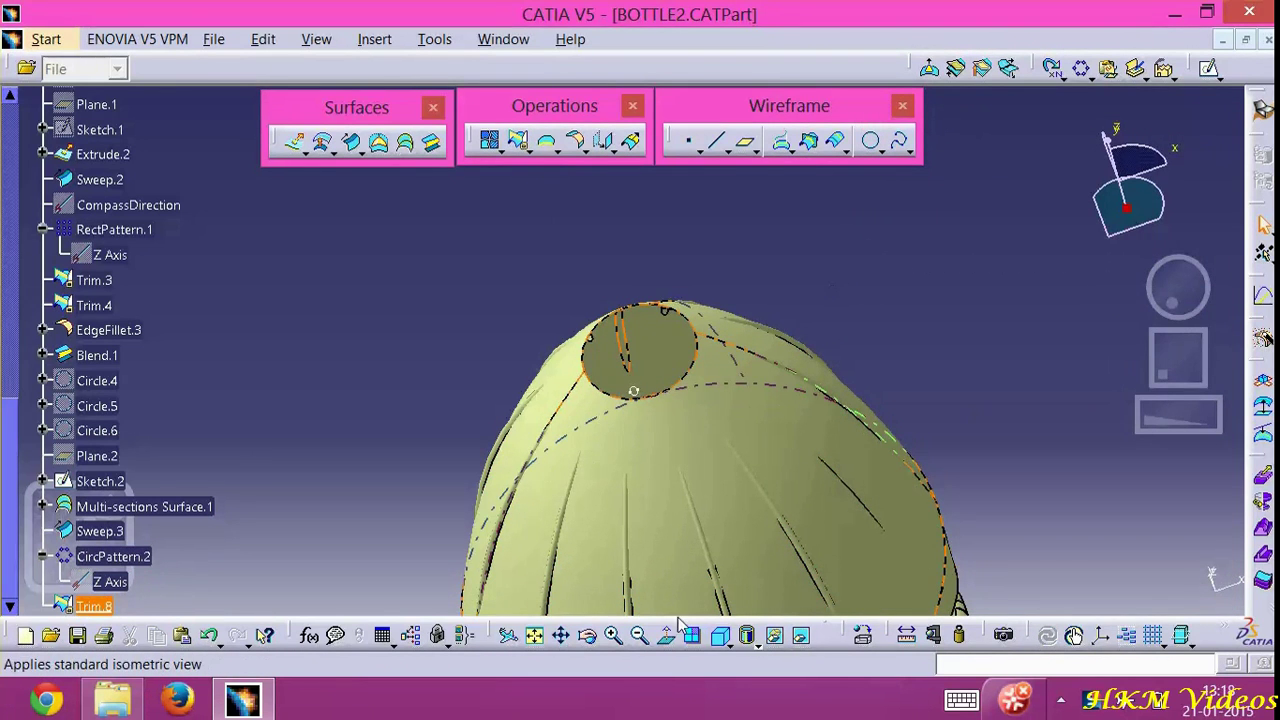
# Trim the circular pattern of sweeps with the already trimmed upper surface, switching to the other side of the pattern
pyautogui.moveTo(876, 440); pyautogui.dragTo(850, 410, button='middle')
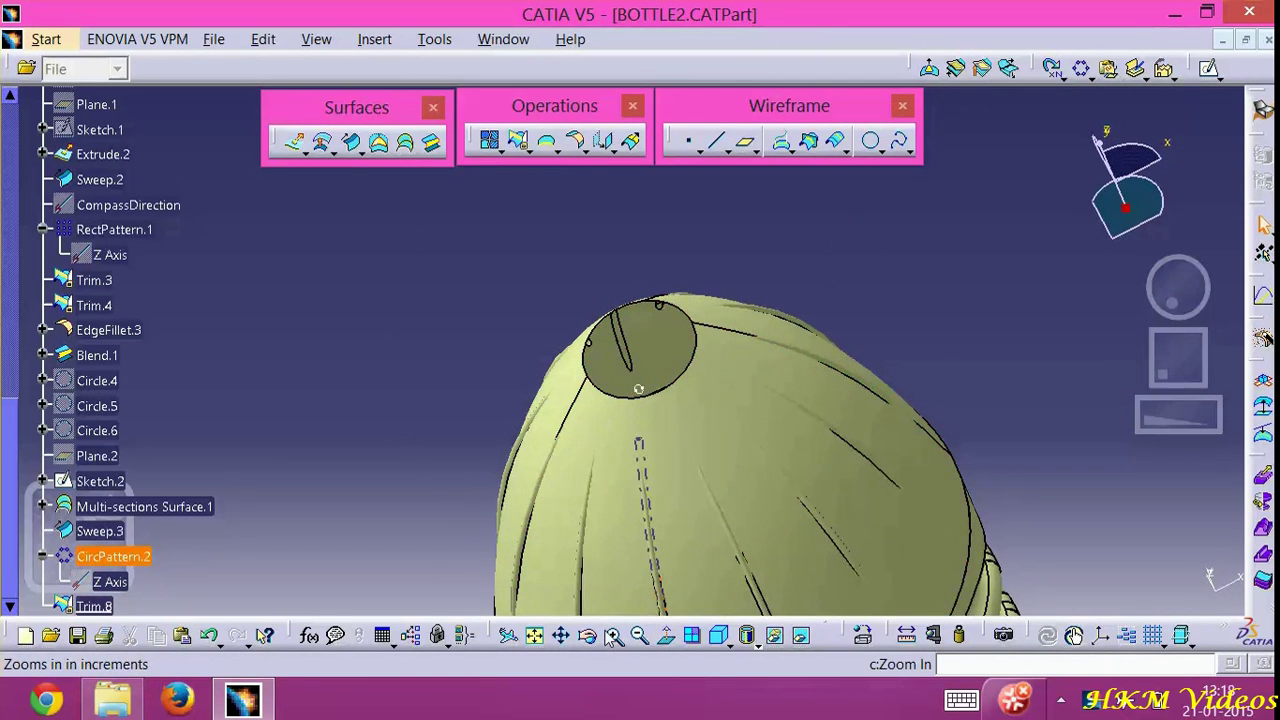
pyautogui.moveTo(840, 362)
pyautogui.mouseDown(button='middle')
pyautogui.moveTo(862, 333)
pyautogui.moveTo(840, 334)
pyautogui.moveTo(818, 428)
pyautogui.moveTo(837, 391)
pyautogui.moveTo(832, 357)
pyautogui.moveTo(861, 350)
pyautogui.mouseUp(button='middle')
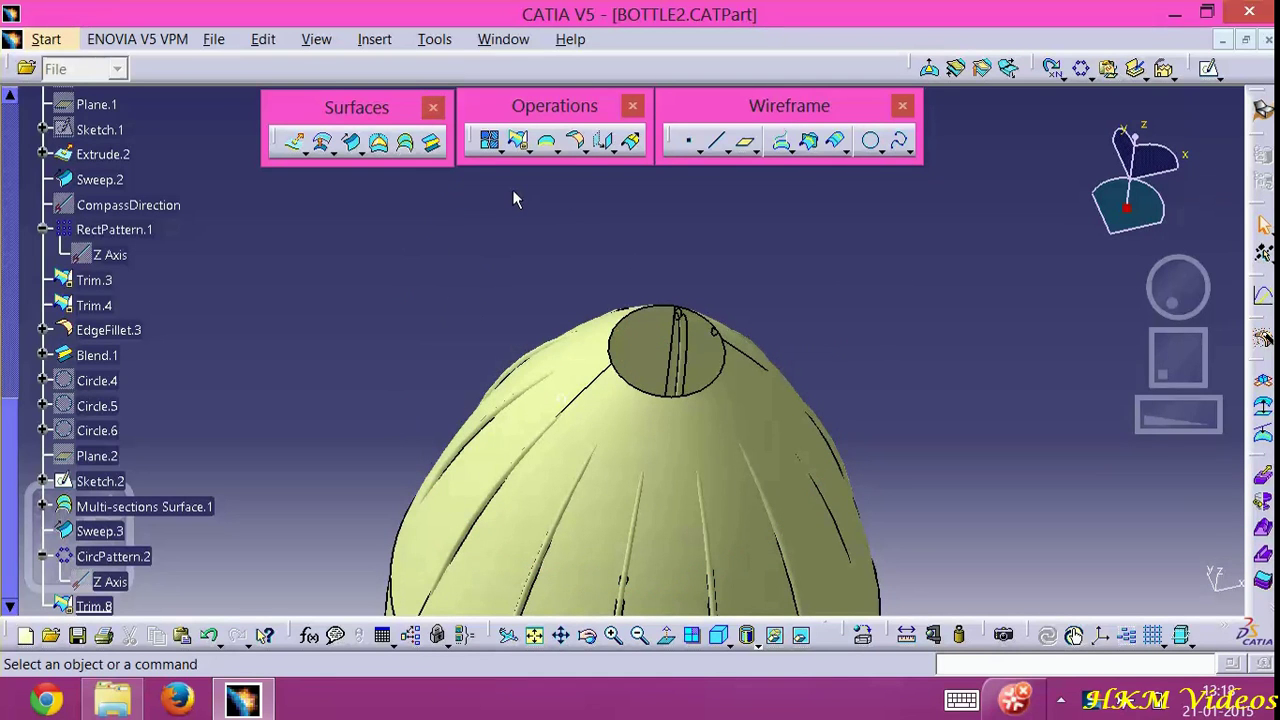
pyautogui.scroll(3, 4, 484)
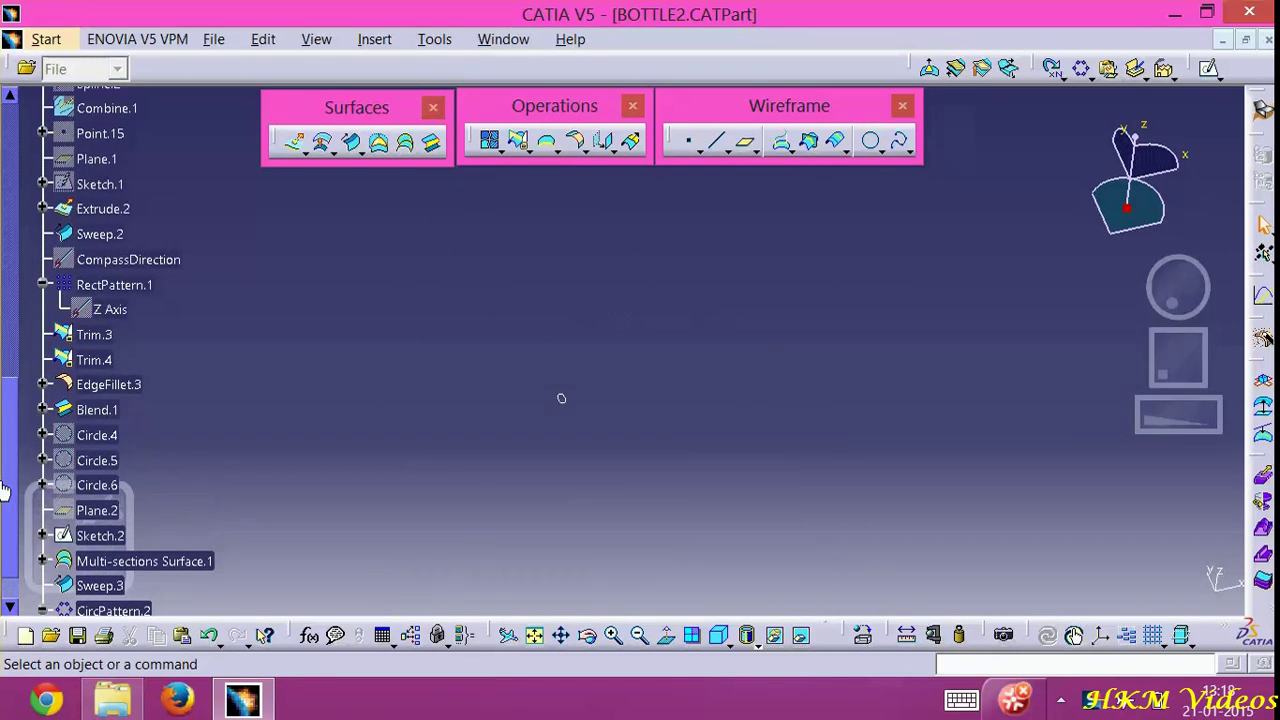
pyautogui.click(518, 141)
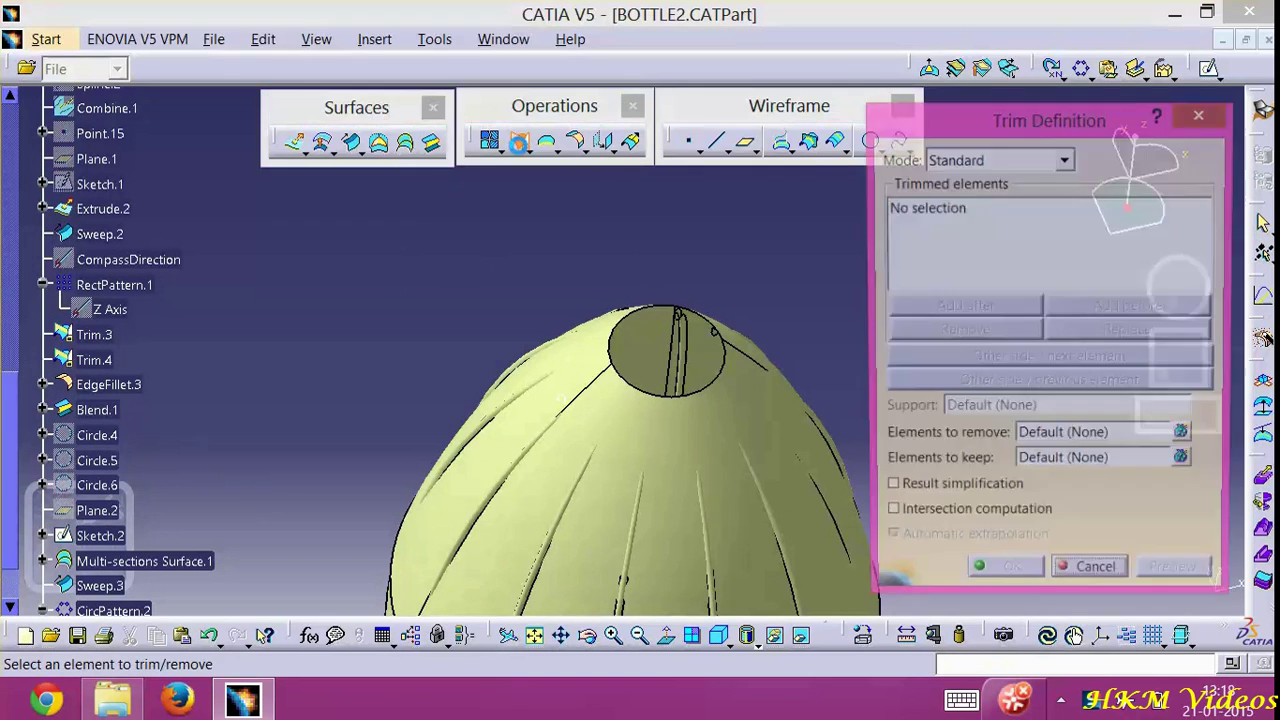
pyautogui.click(112, 612)
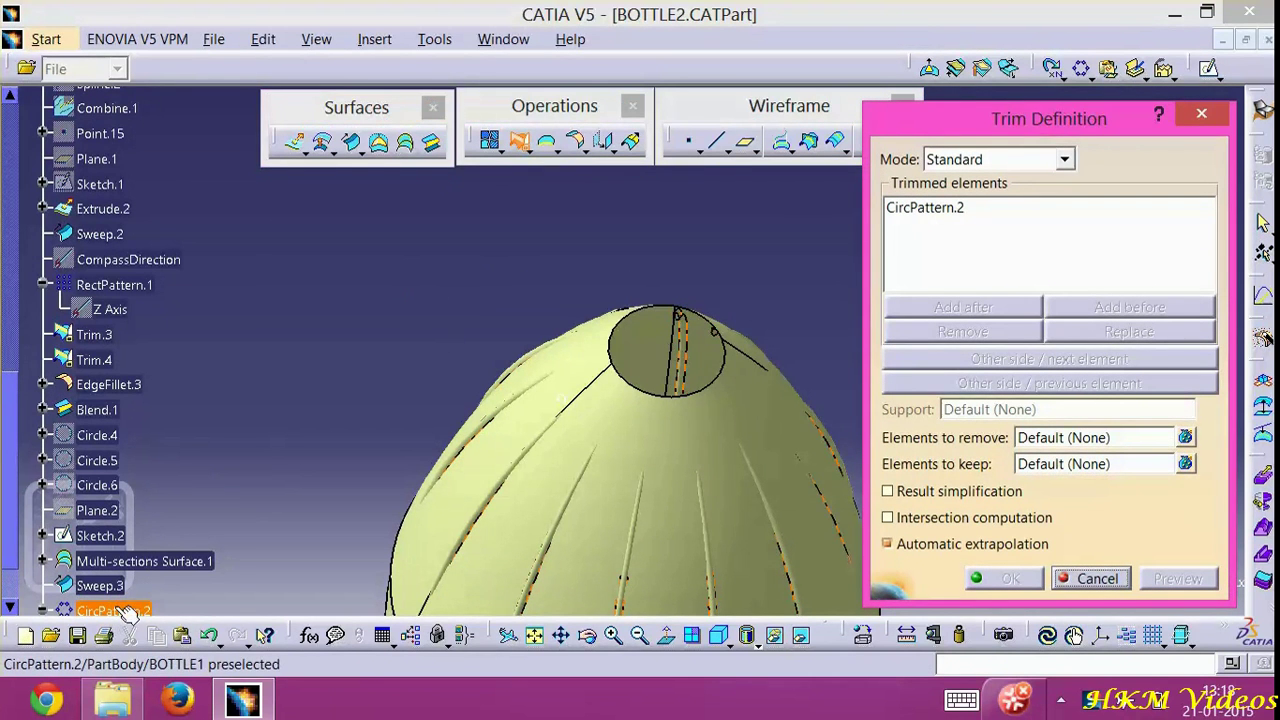
pyautogui.click(642, 423)
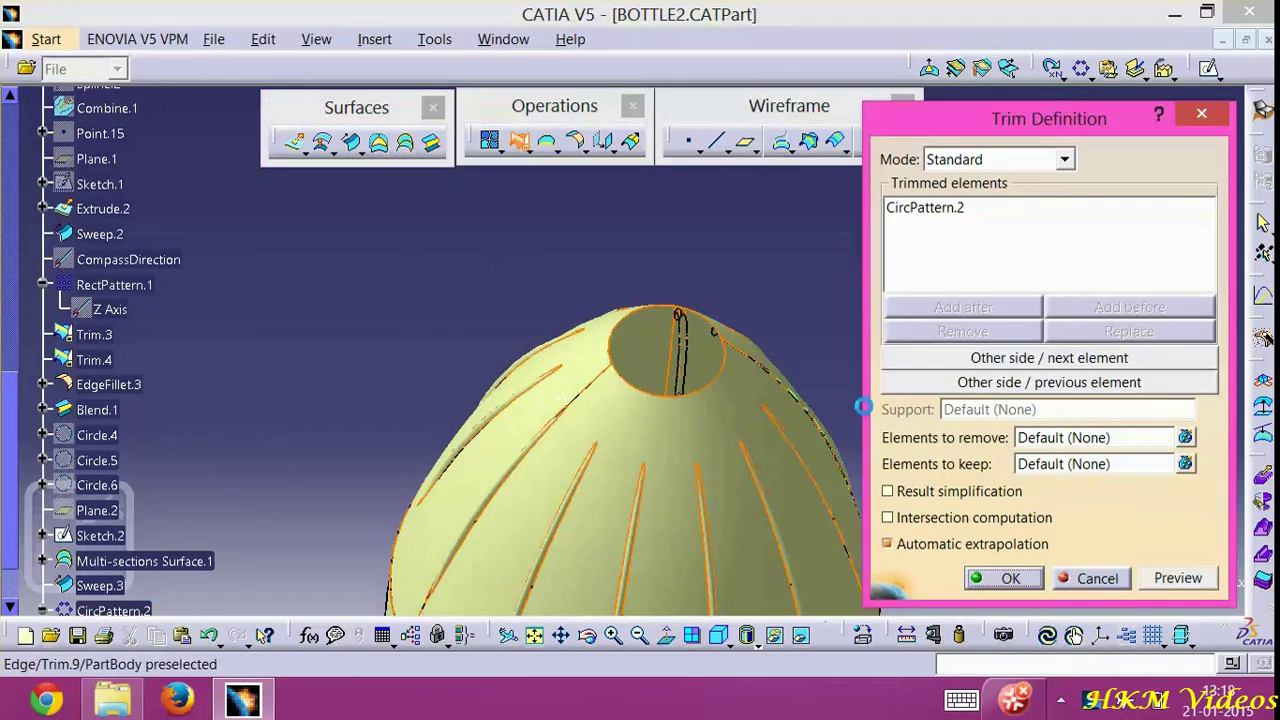
pyautogui.click(1030, 360)
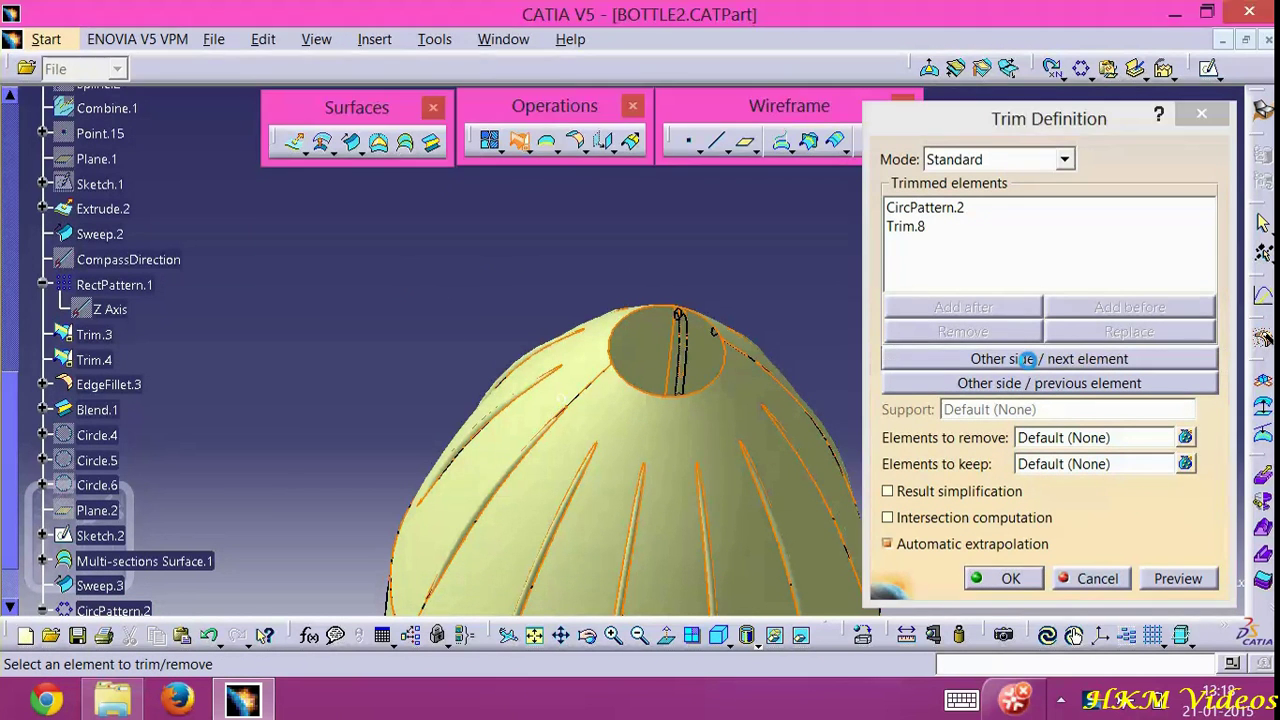
pyautogui.click(1012, 579)
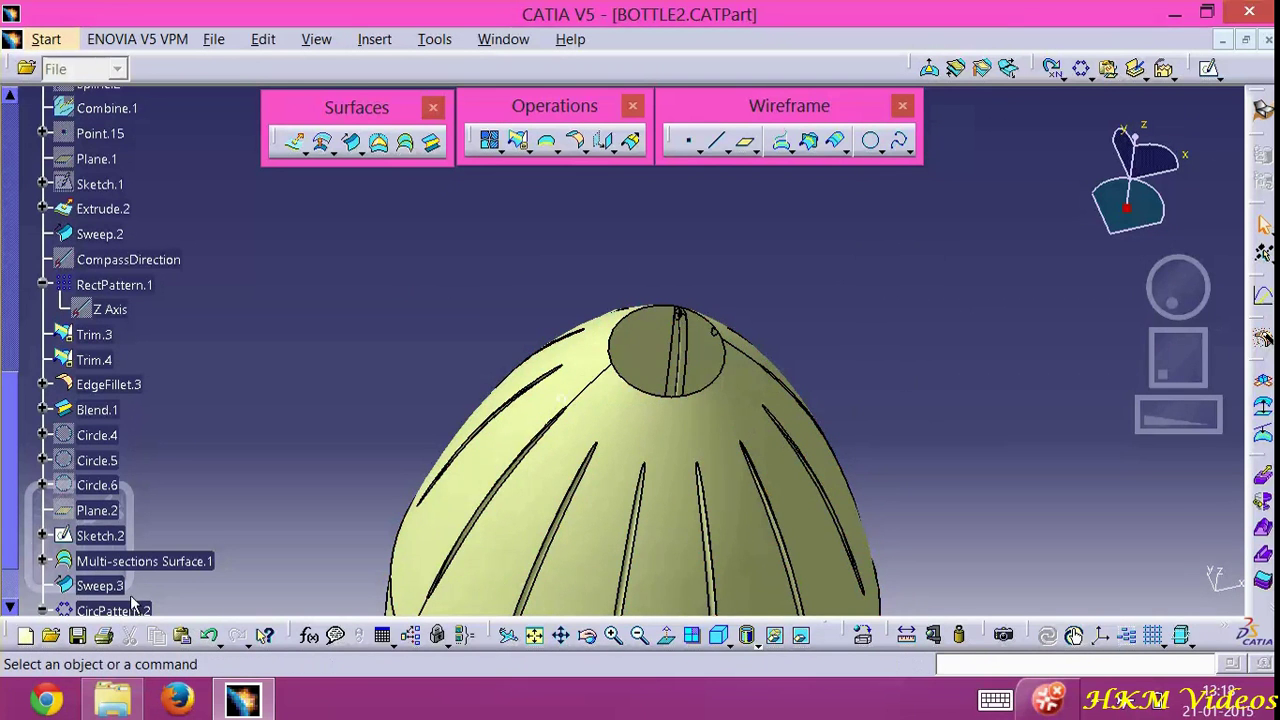
pyautogui.scroll(-3, 7, 540)
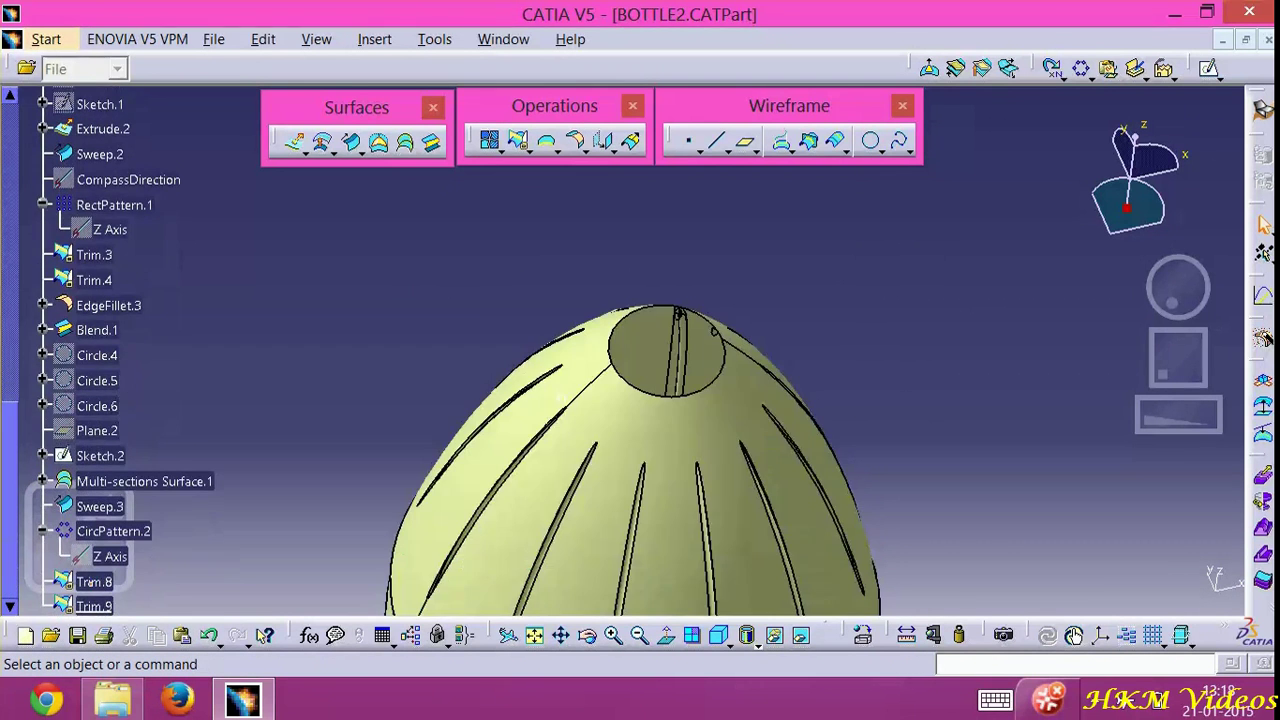
# Edit the trim between the circular pattern and the upper surface, switching to the other side of the next element
pyautogui.doubleClick(95, 606)
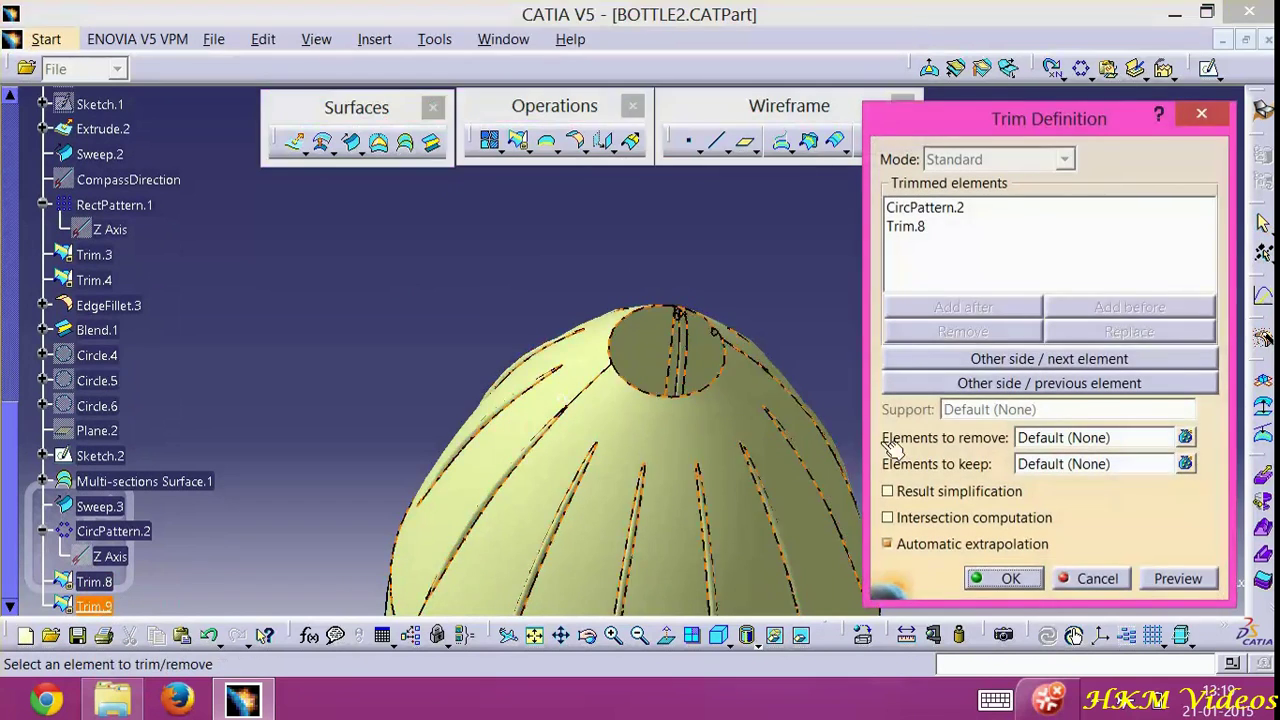
pyautogui.click(1013, 362)
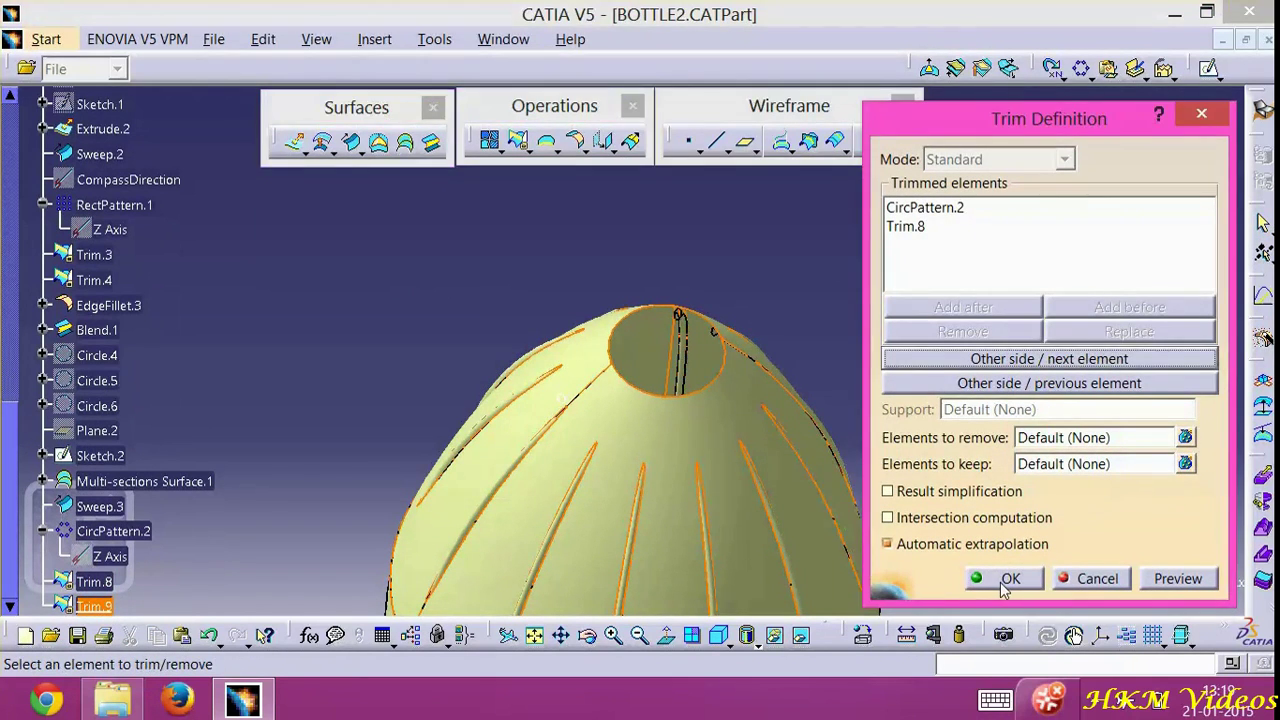
pyautogui.click(1008, 580)
# Extrude the circular edge of the bottle's upper opening as a surface along the Z component to form a short neck
pyautogui.click(592, 640)
pyautogui.moveTo(531, 414); pyautogui.dragTo(549, 377)
pyautogui.moveTo(1190, 300); pyautogui.dragTo(1194, 357)
pyautogui.moveTo(1197, 303); pyautogui.dragTo(1174, 290)
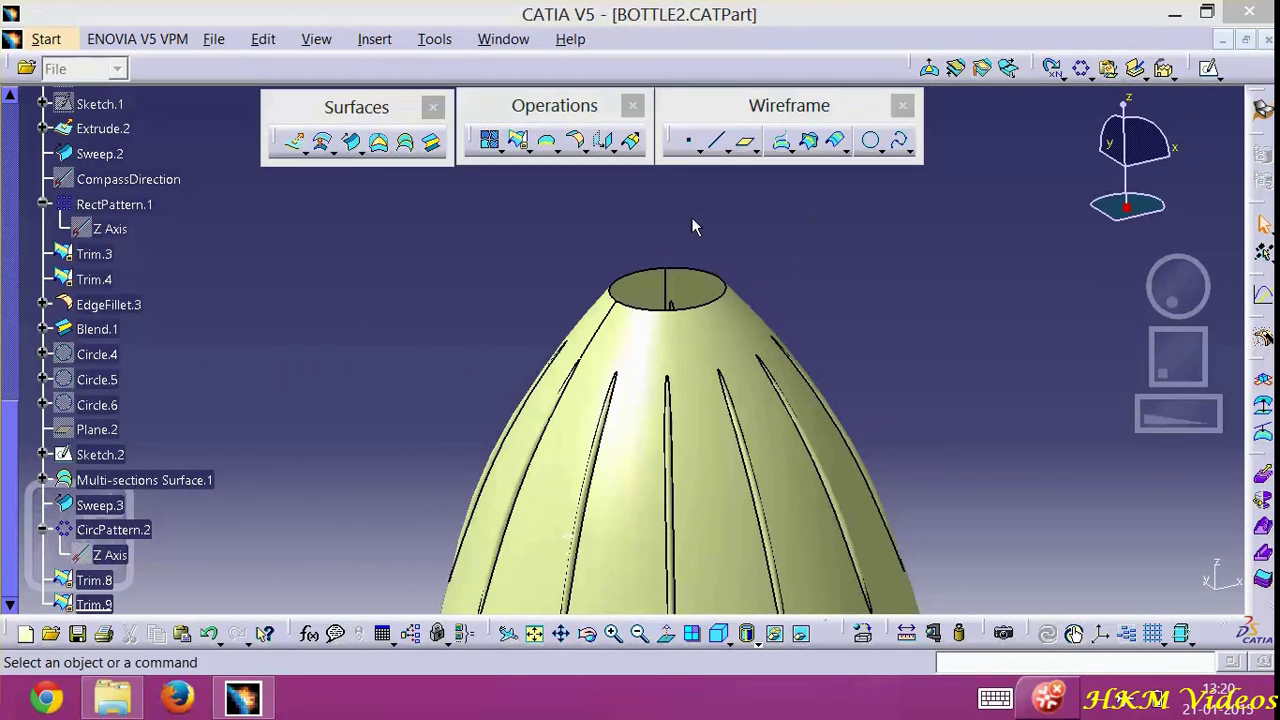
pyautogui.click(293, 141)
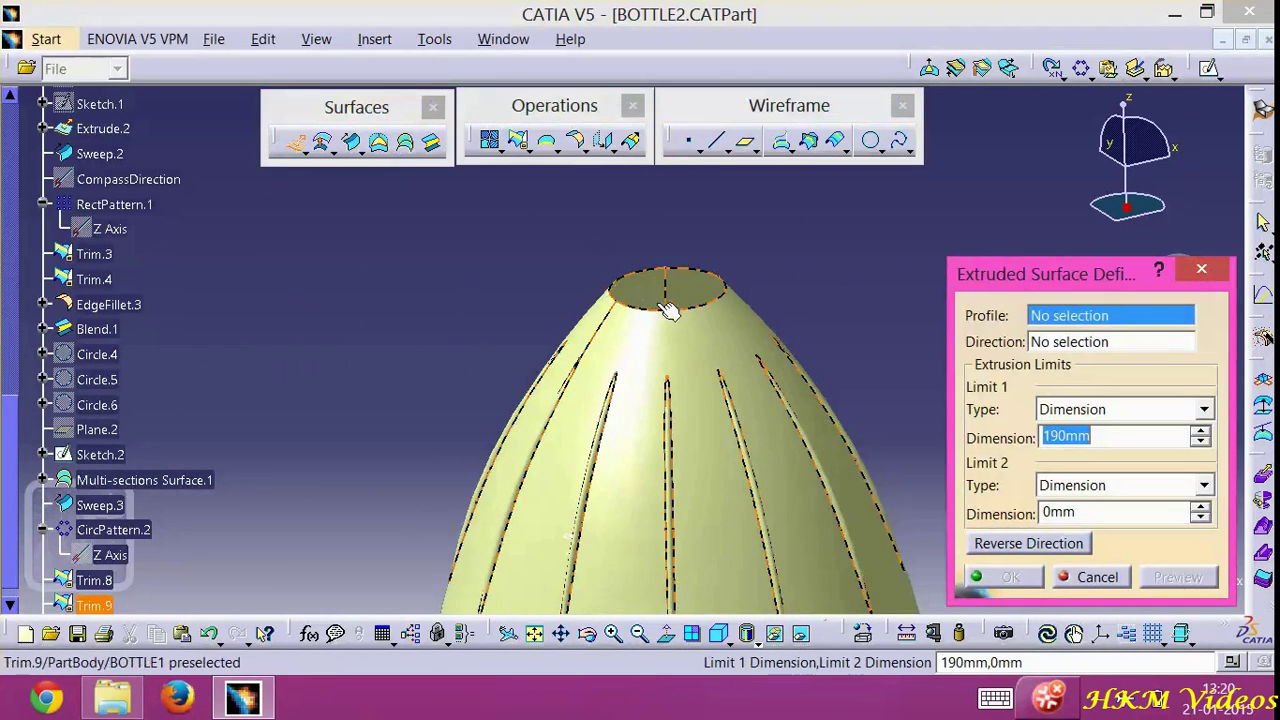
pyautogui.click(706, 314)
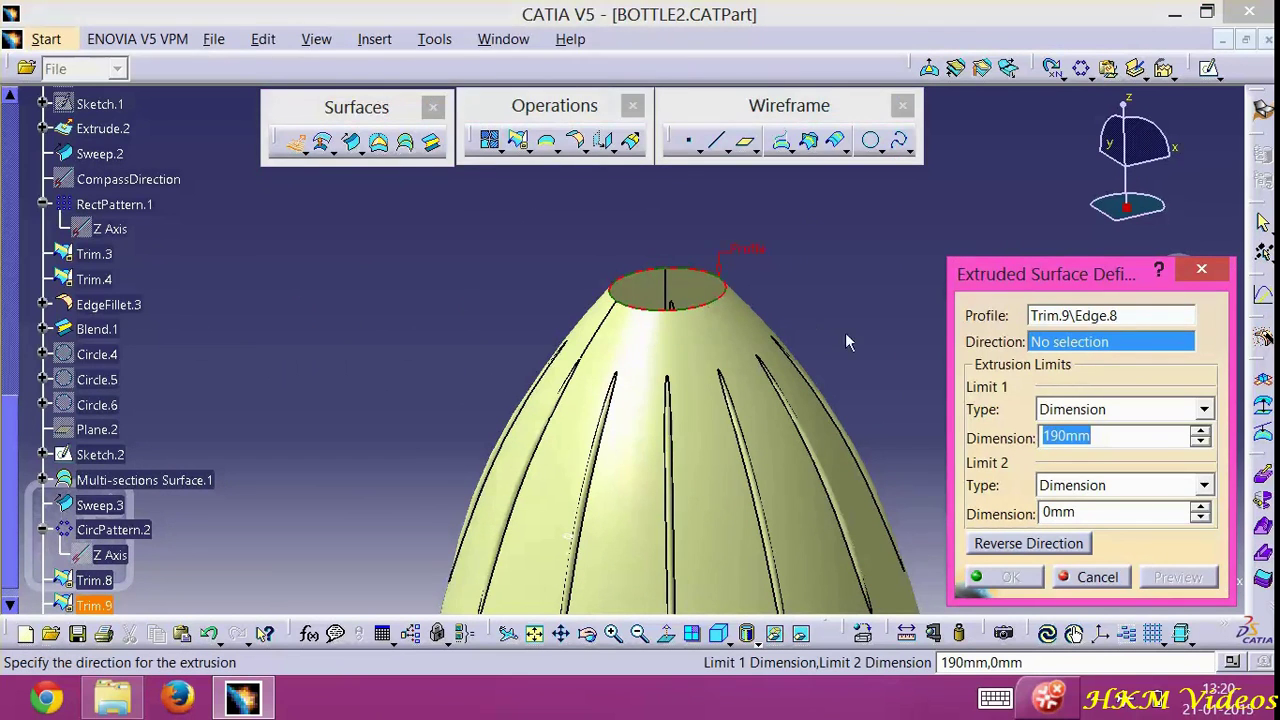
pyautogui.rightClick(1089, 347)
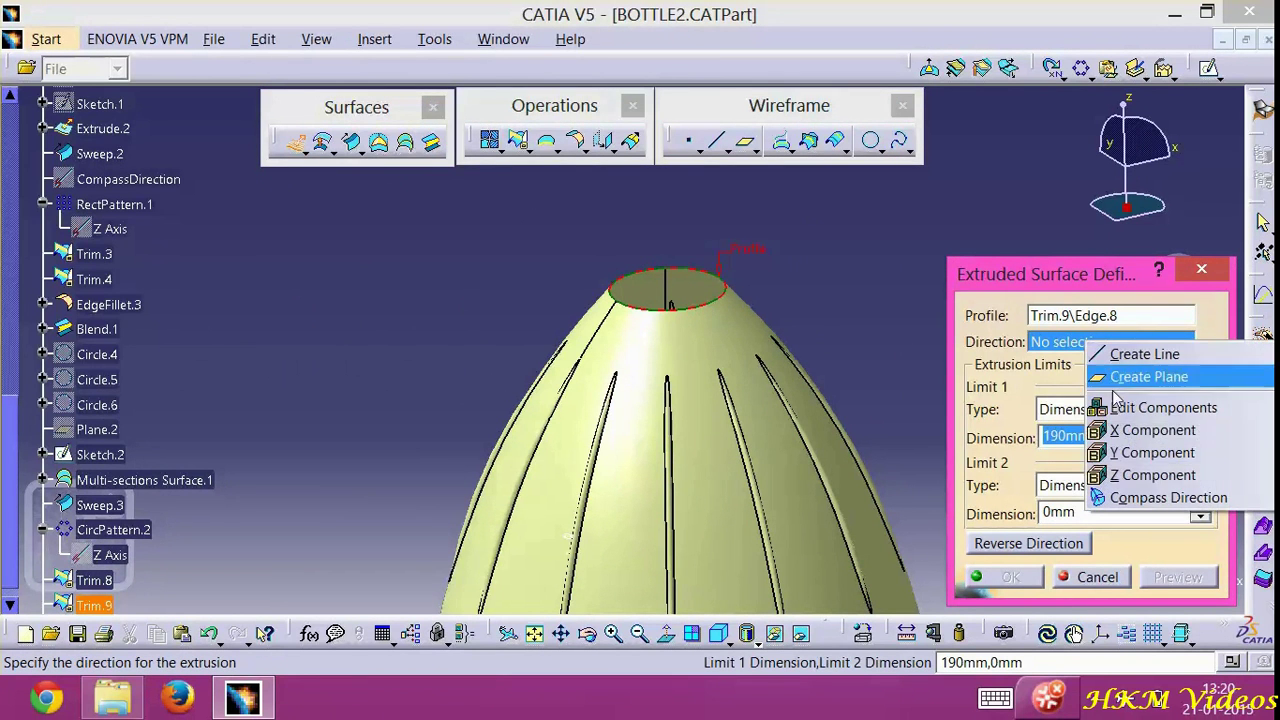
pyautogui.click(1133, 476)
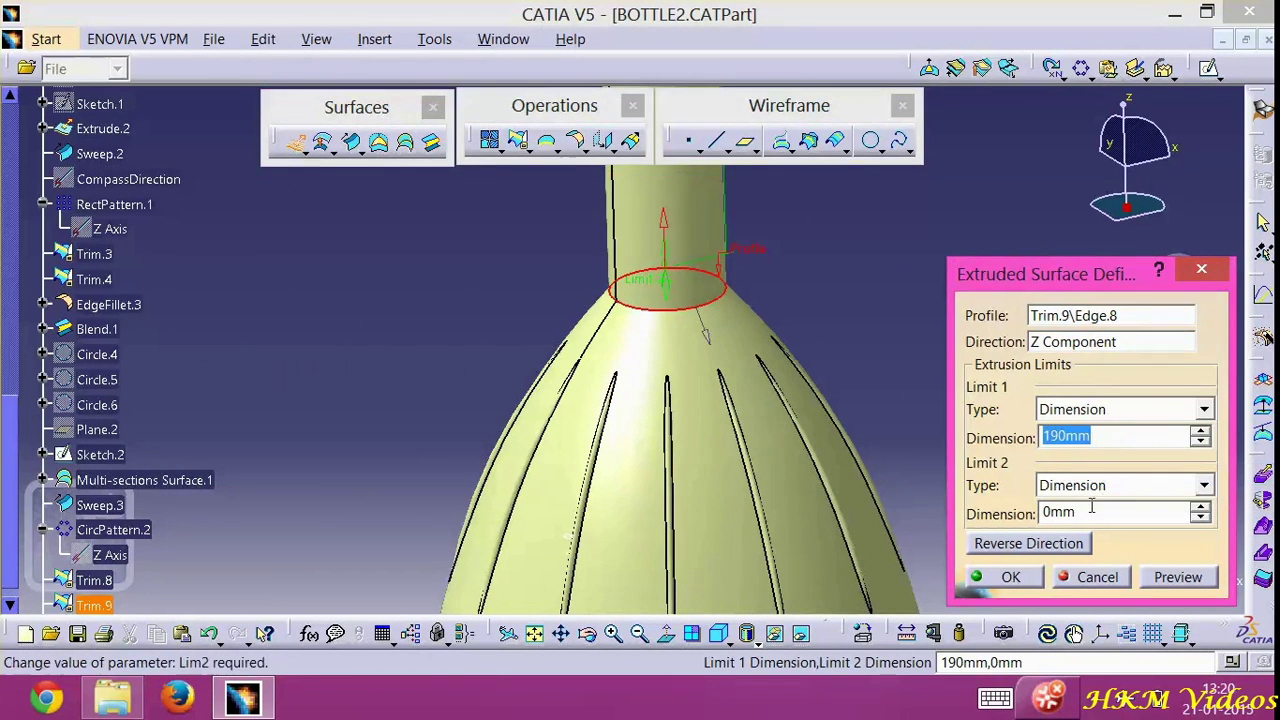
pyautogui.moveTo(1066, 438); pyautogui.dragTo(1040, 442)
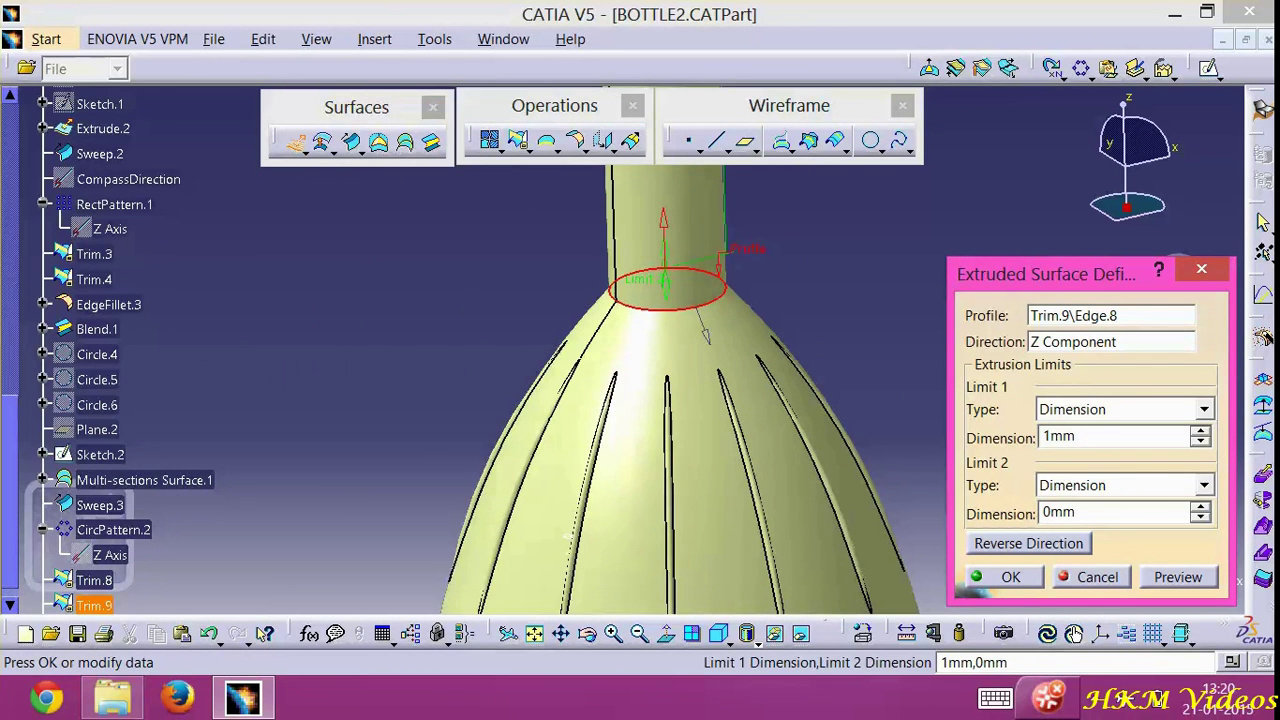
pyautogui.click(1008, 577)
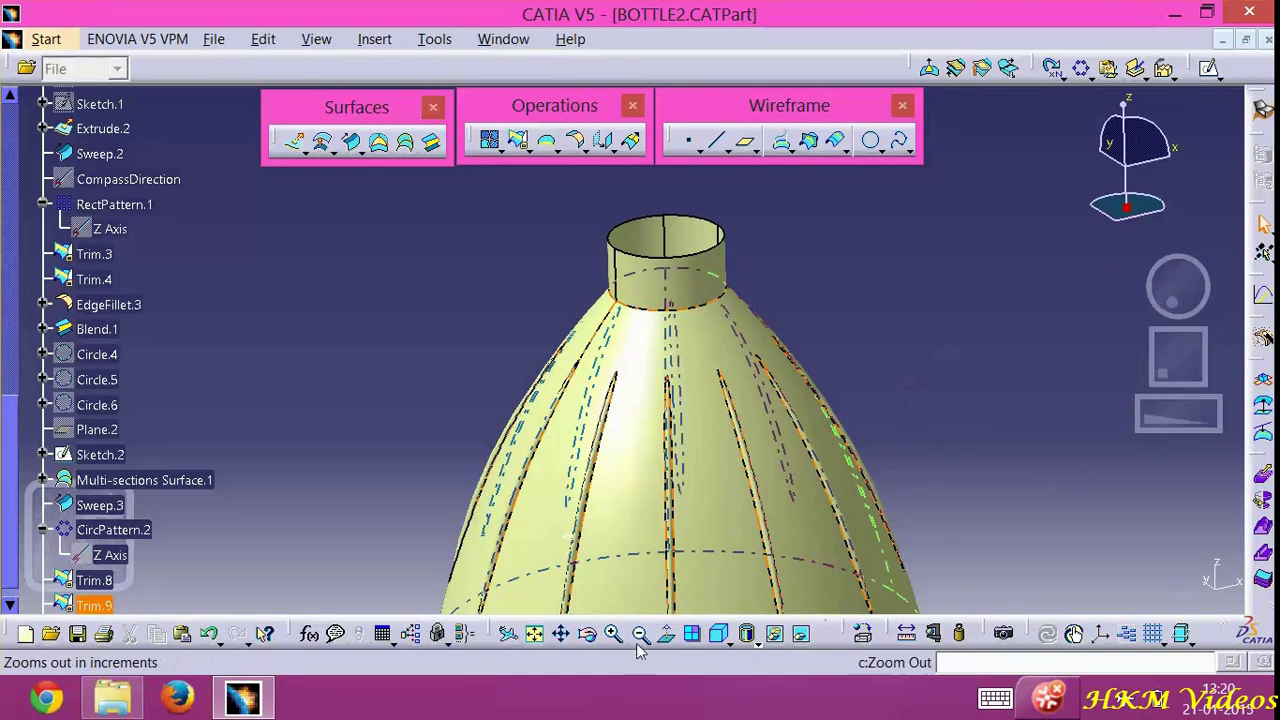
# Join the extruded neck, trimmed upper surface, filleted wavy body, blend and filleted base with a 0.001 mm merging distance
pyautogui.click(641, 635)
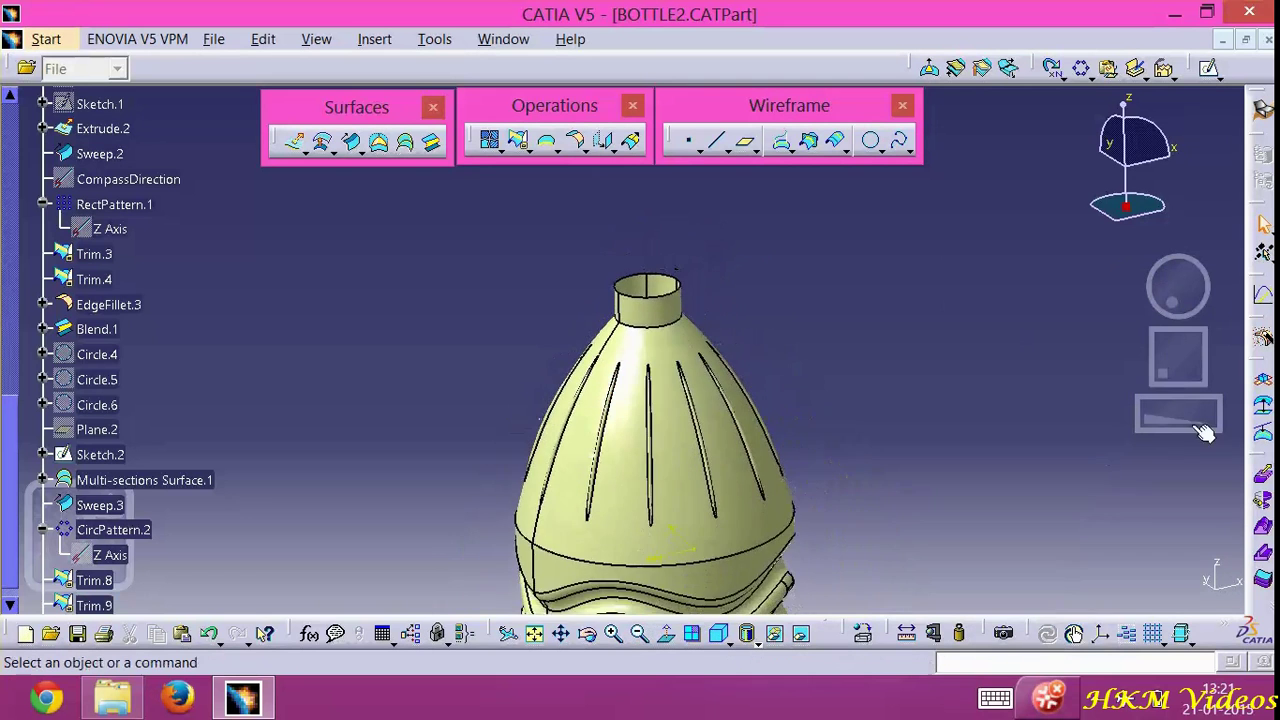
pyautogui.moveTo(1184, 425); pyautogui.dragTo(1000, 440)
pyautogui.moveTo(925, 468); pyautogui.dragTo(929, 377, button='middle')
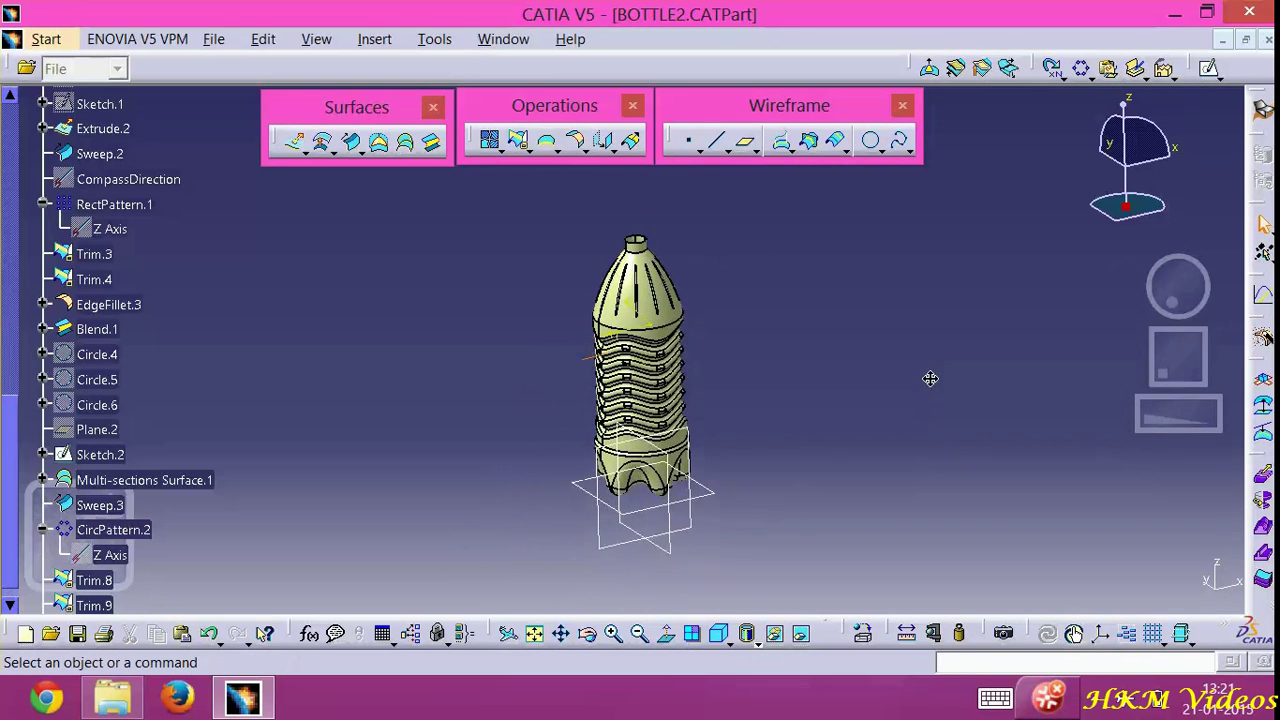
pyautogui.moveTo(1164, 417)
pyautogui.mouseDown()
pyautogui.moveTo(1207, 418)
pyautogui.moveTo(1158, 420)
pyautogui.mouseUp()
pyautogui.moveTo(970, 460); pyautogui.dragTo(925, 605, button='middle')
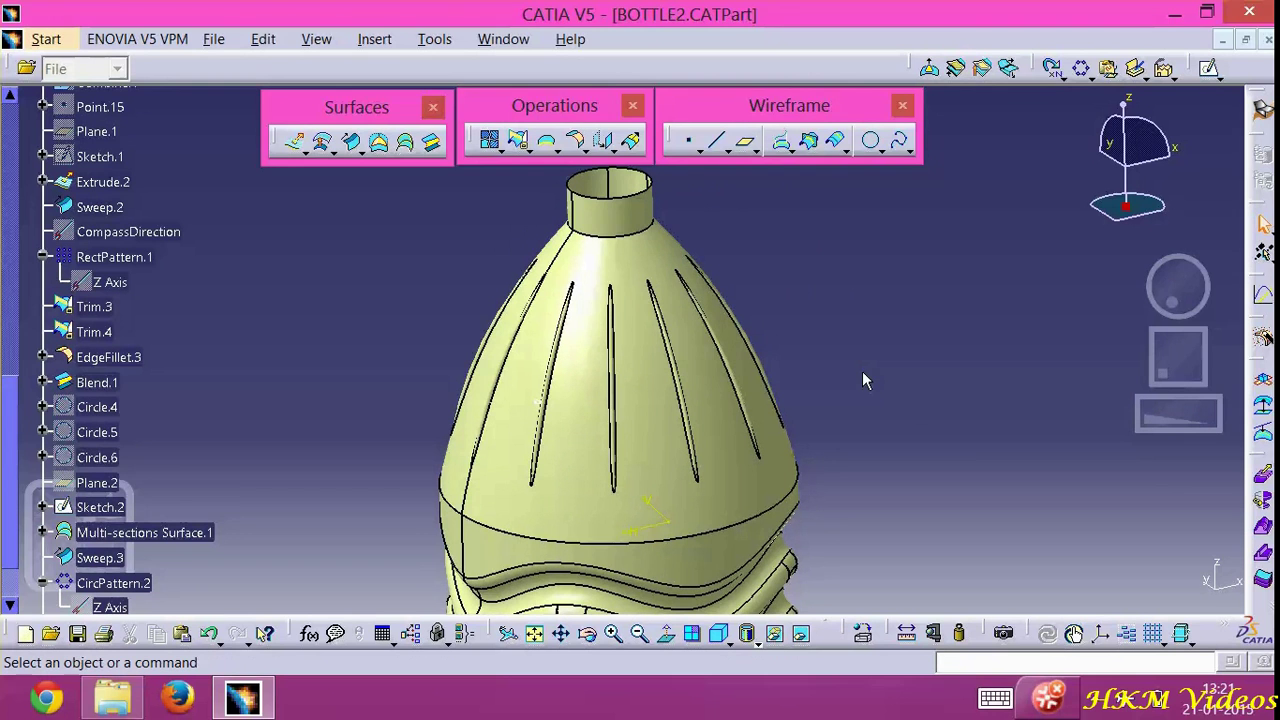
pyautogui.click(489, 140)
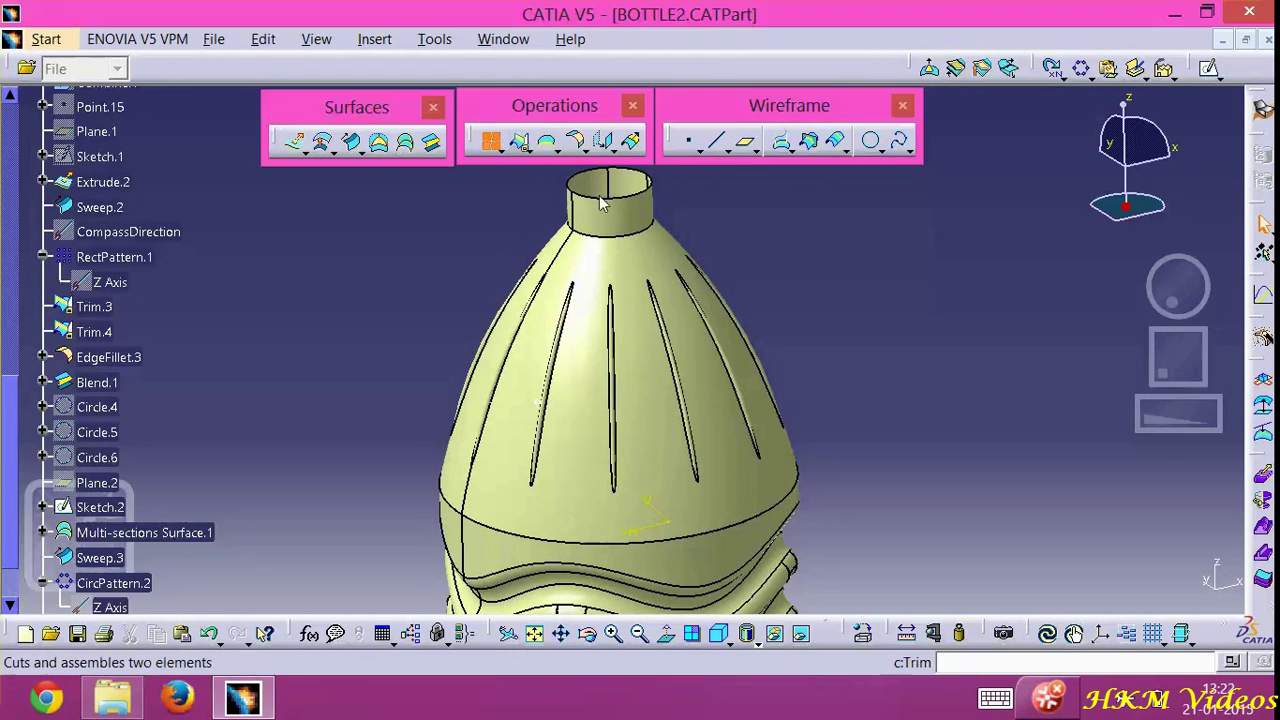
pyautogui.click(622, 218)
pyautogui.click(624, 278)
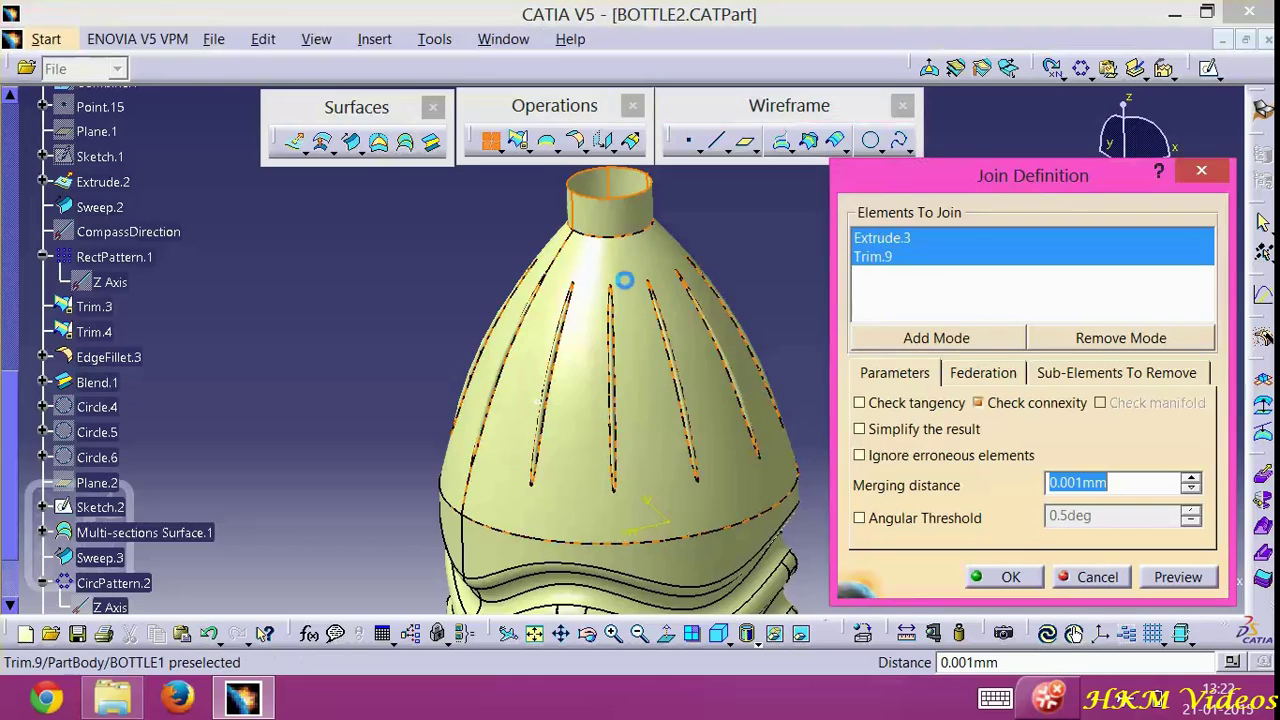
pyautogui.moveTo(434, 286); pyautogui.dragTo(455, 200, button='middle')
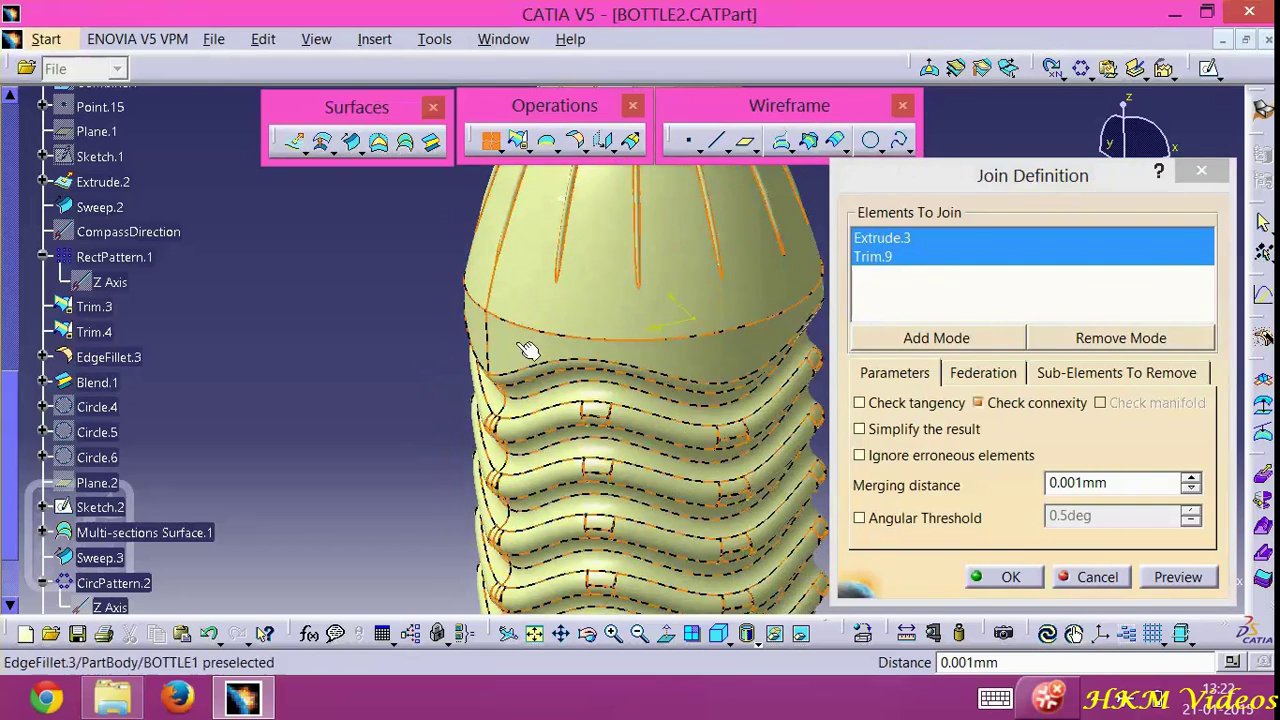
pyautogui.click(528, 352)
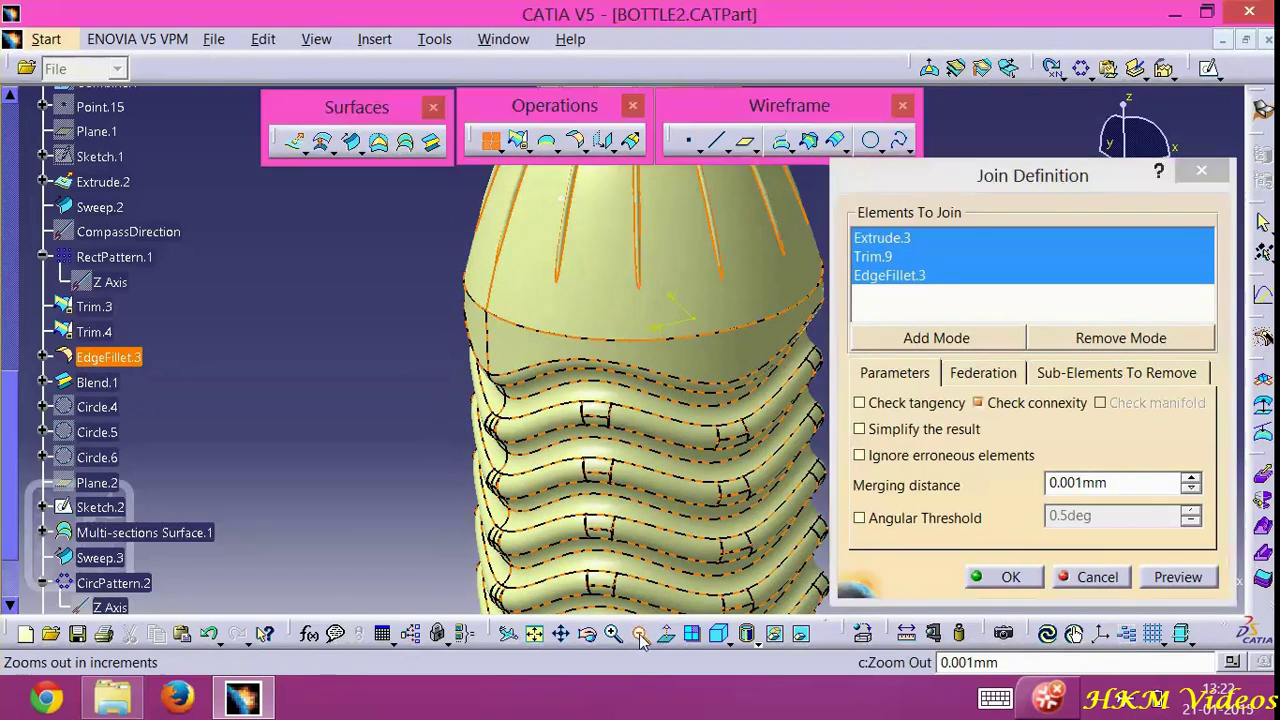
pyautogui.click(639, 633)
pyautogui.click(639, 633)
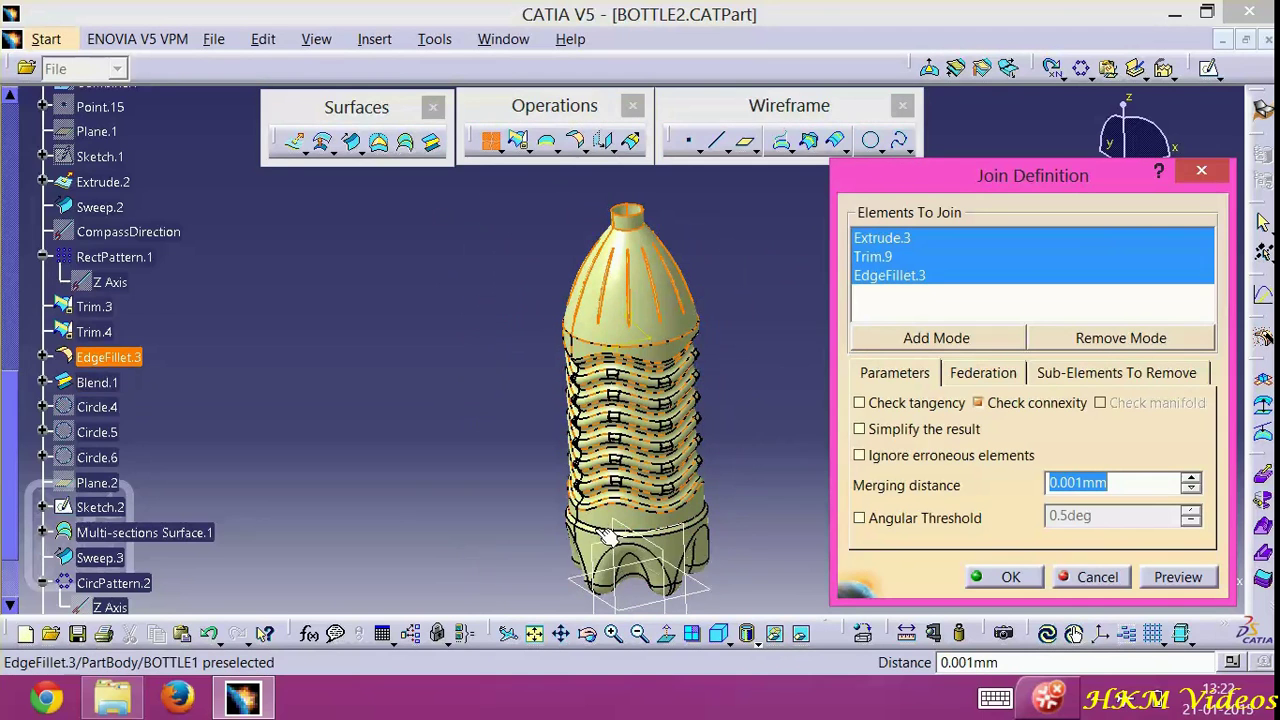
pyautogui.click(610, 537)
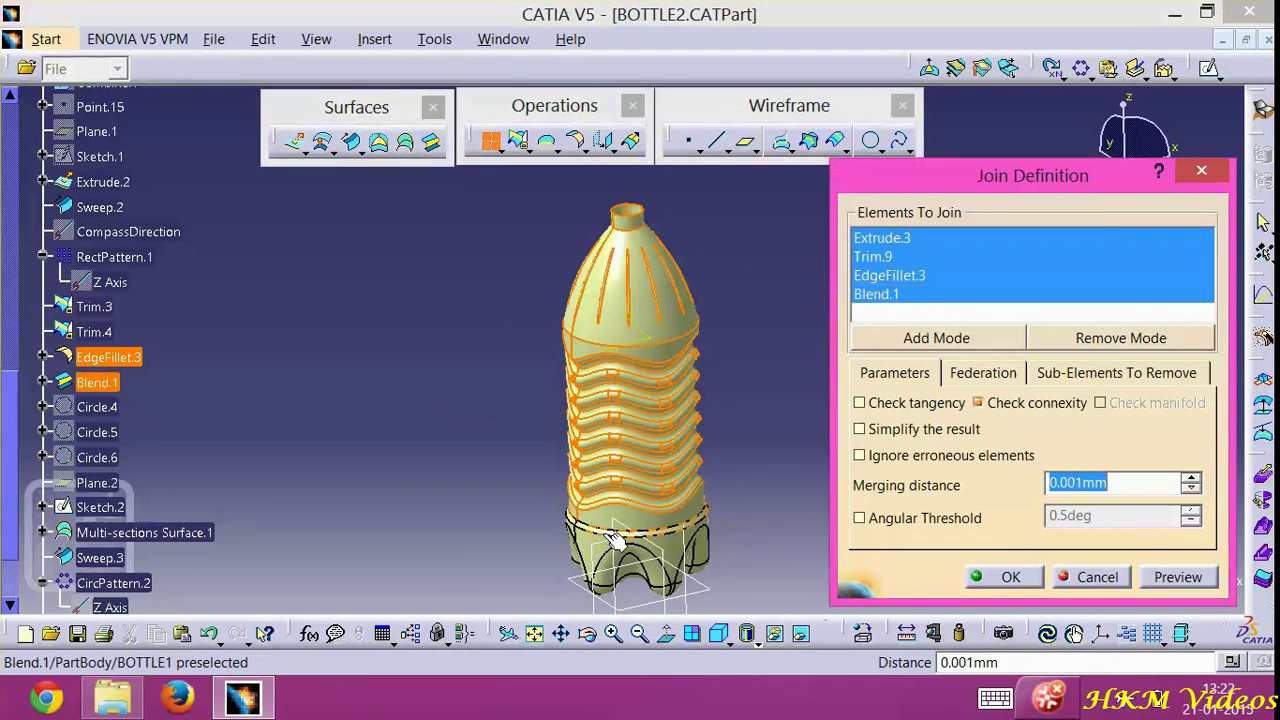
pyautogui.click(597, 556)
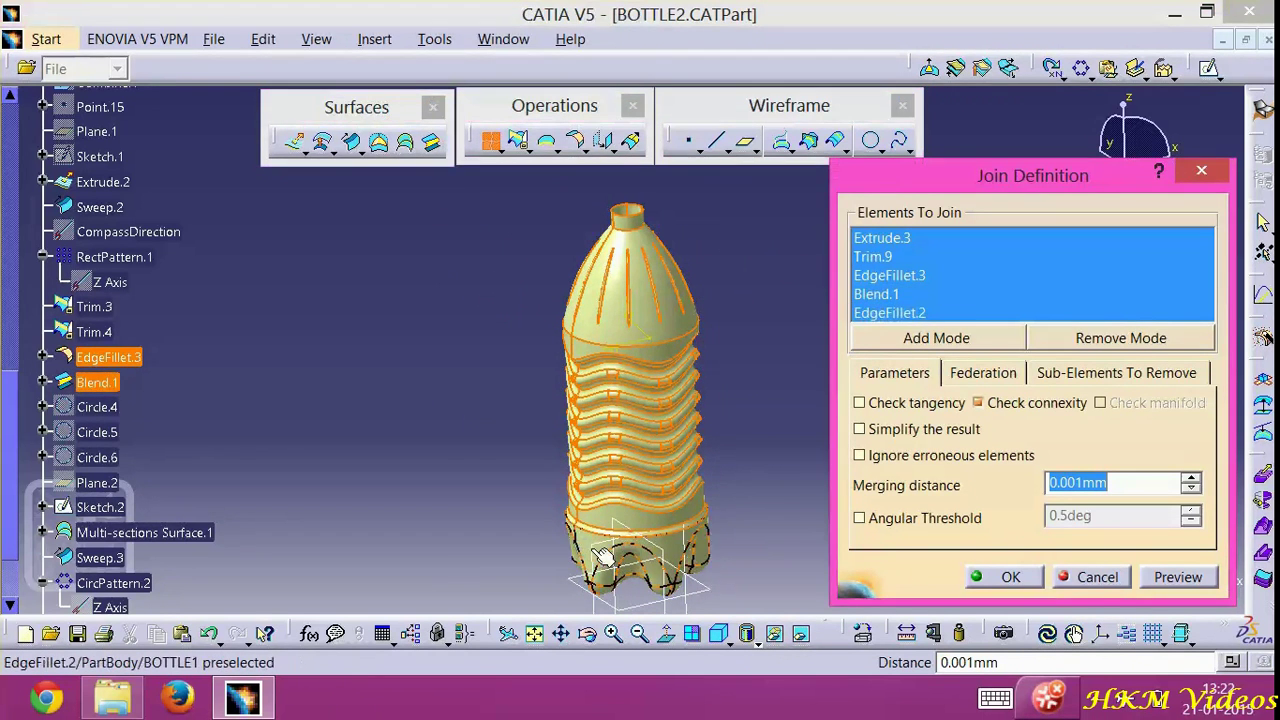
pyautogui.click(1005, 579)
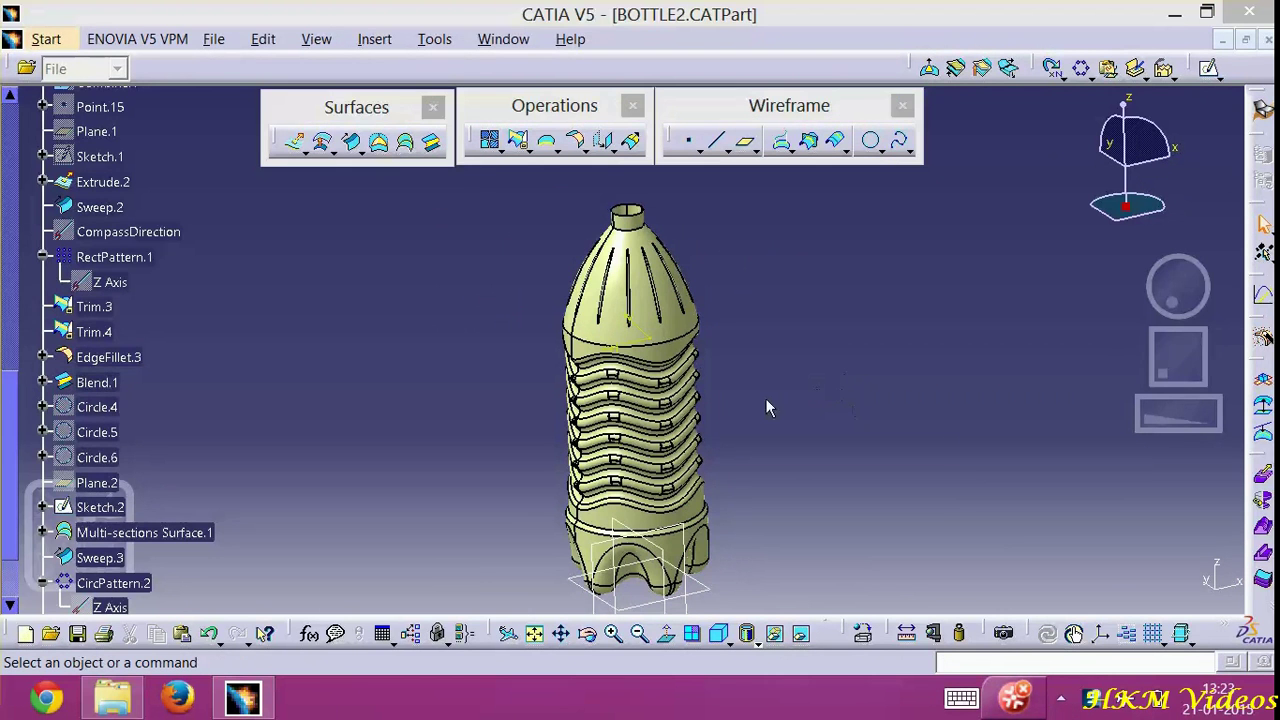
# Apply the Plexiglass material from the Other materials family to the whole BOTTLE1 part
pyautogui.moveTo(5, 398); pyautogui.dragTo(5, 100)
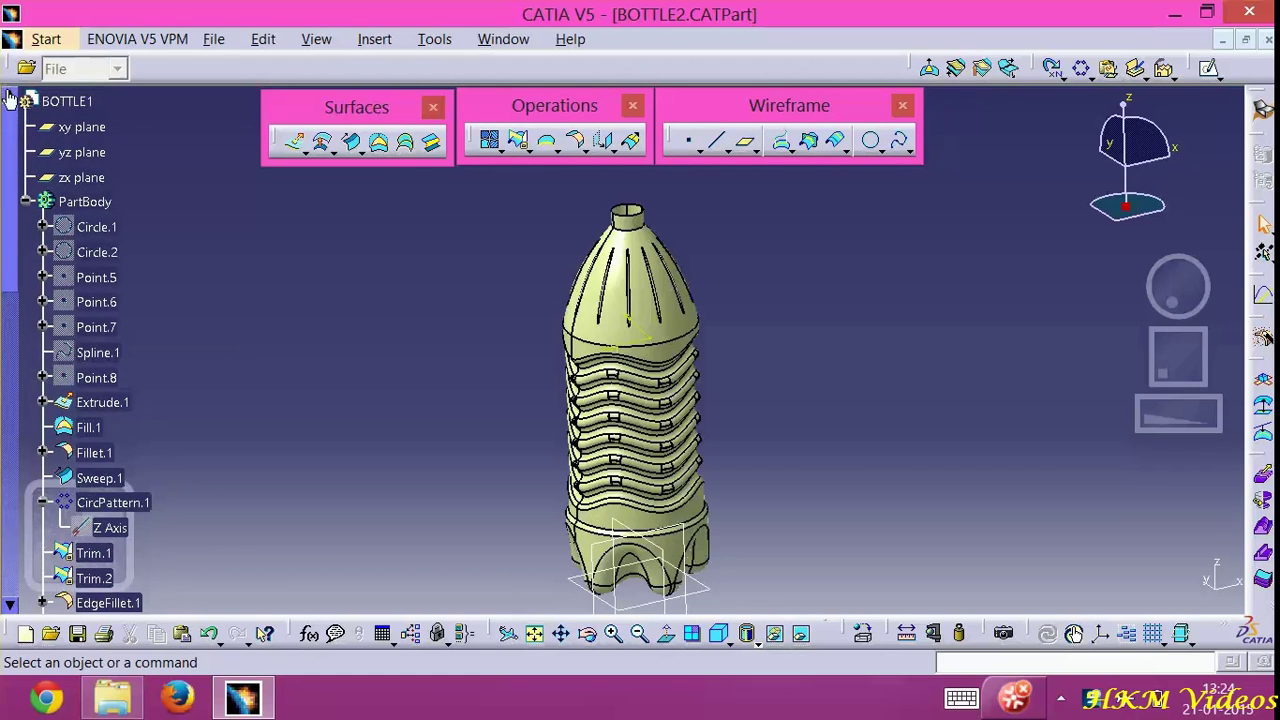
pyautogui.click(67, 101)
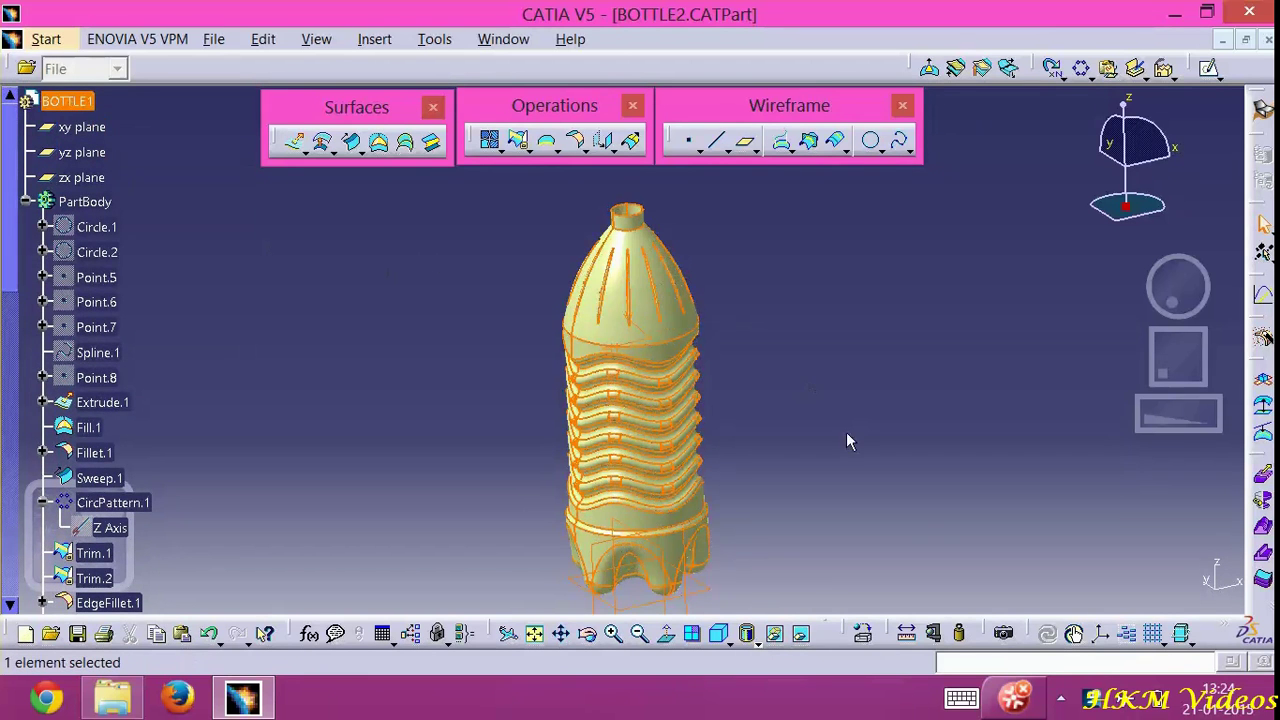
pyautogui.click(864, 634)
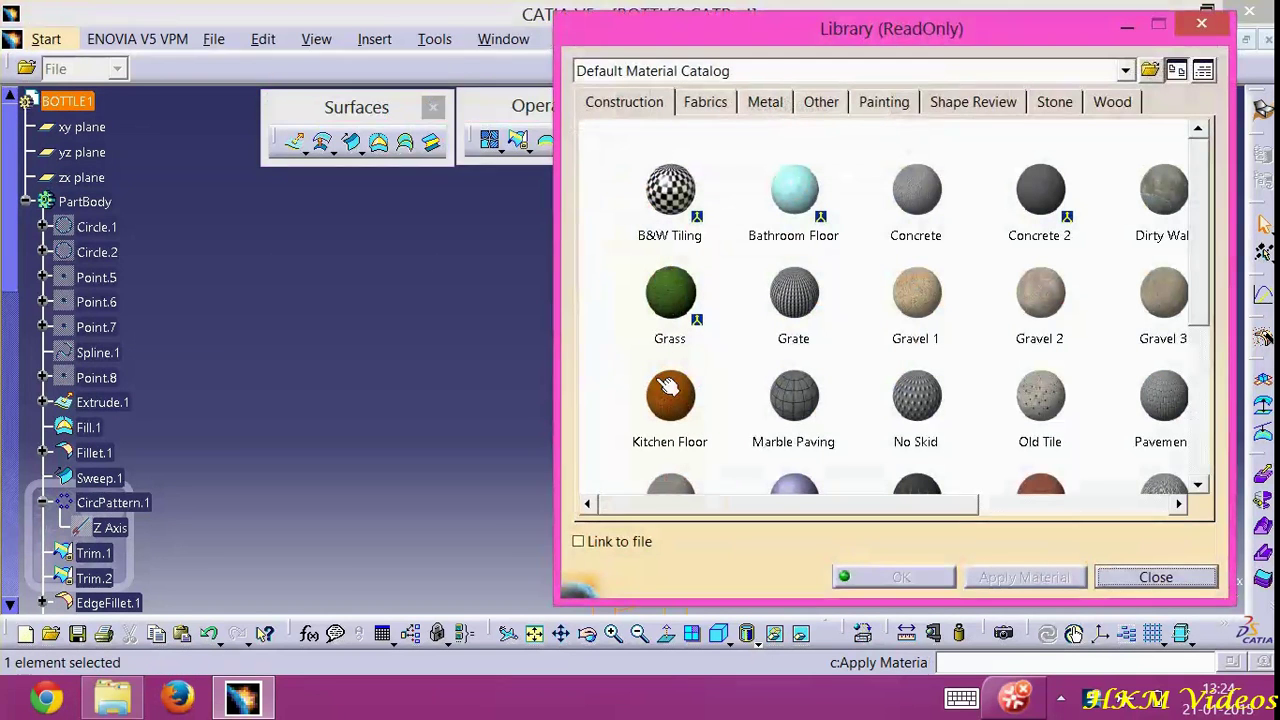
pyautogui.click(498, 402)
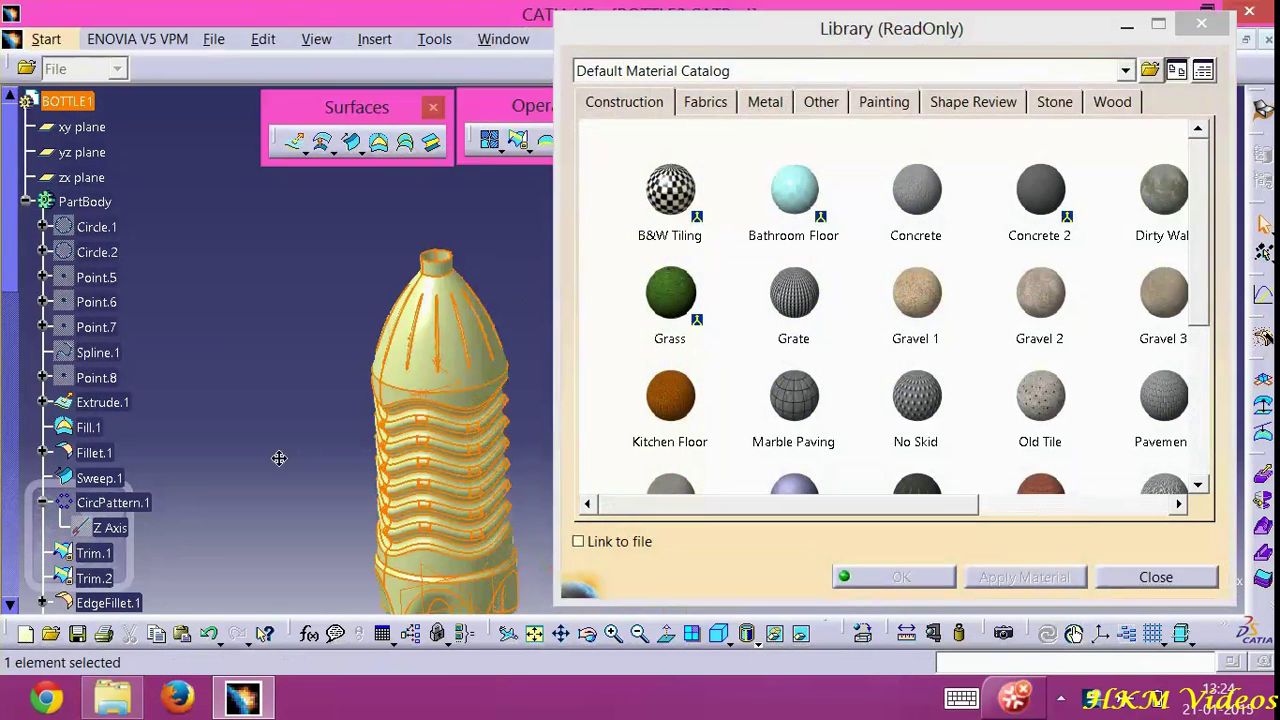
pyautogui.click(766, 106)
pyautogui.click(824, 103)
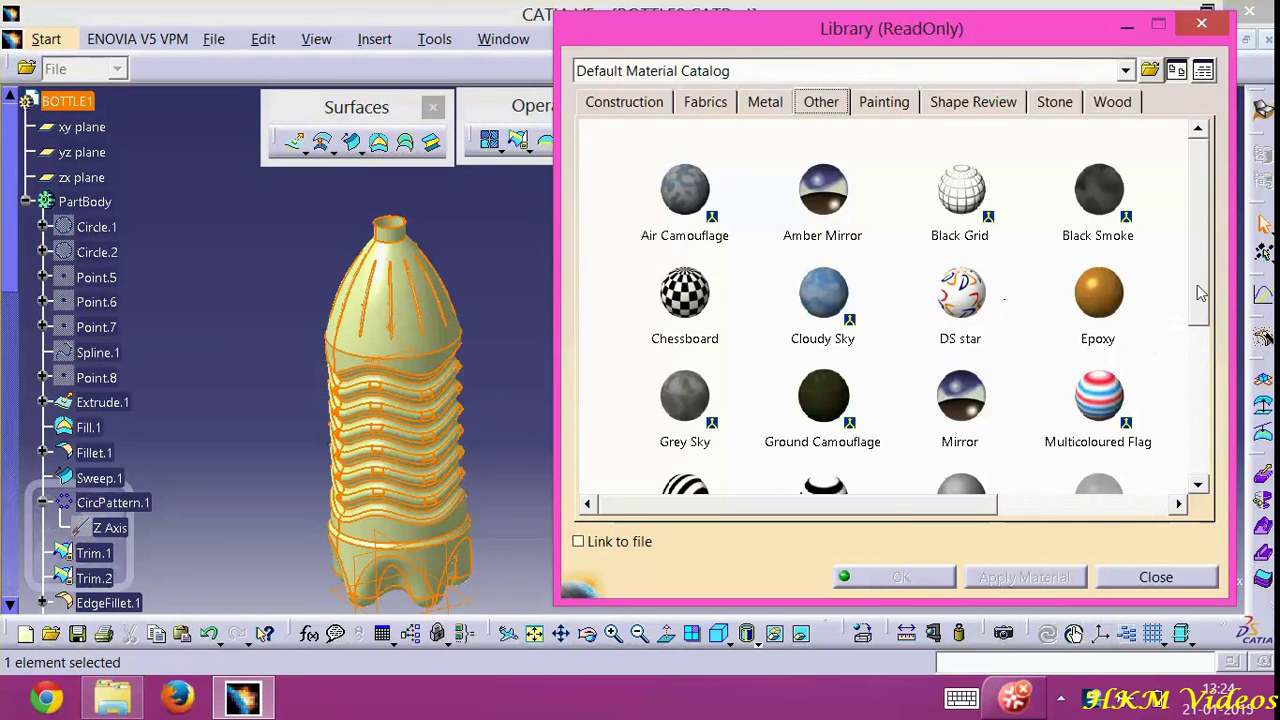
pyautogui.moveTo(1197, 300); pyautogui.dragTo(1196, 404)
pyautogui.click(1098, 248)
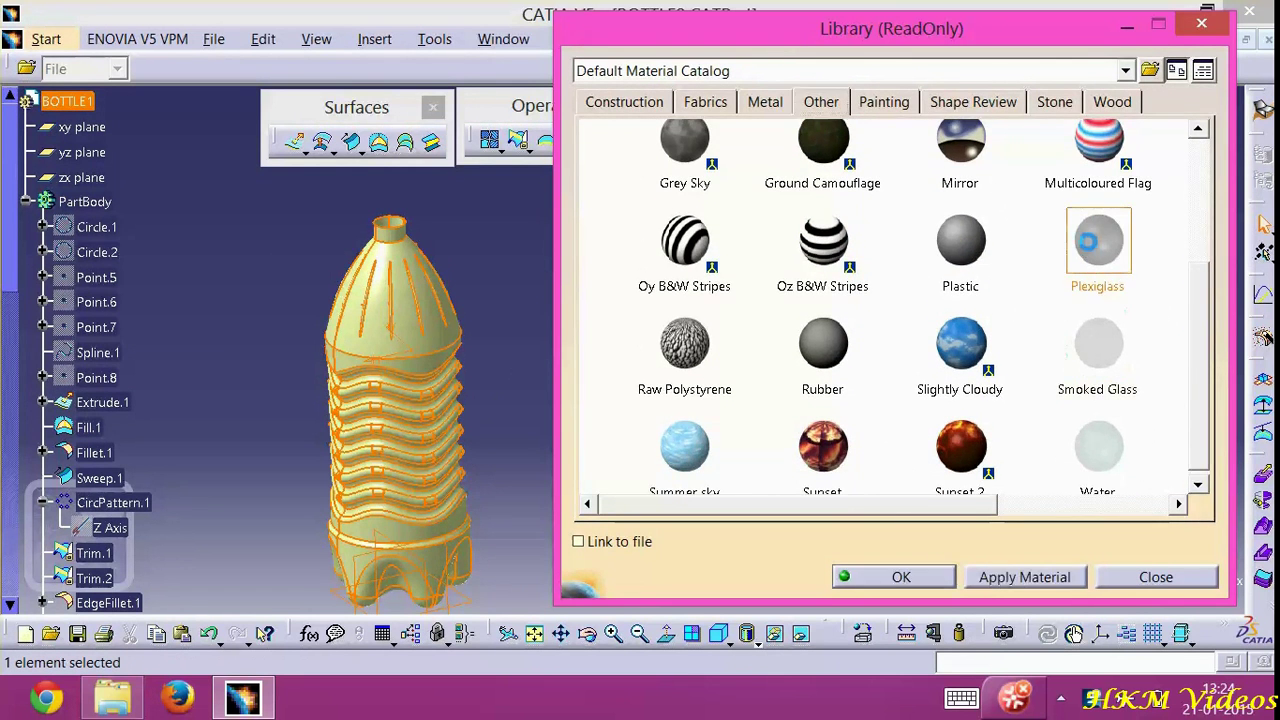
pyautogui.click(1048, 588)
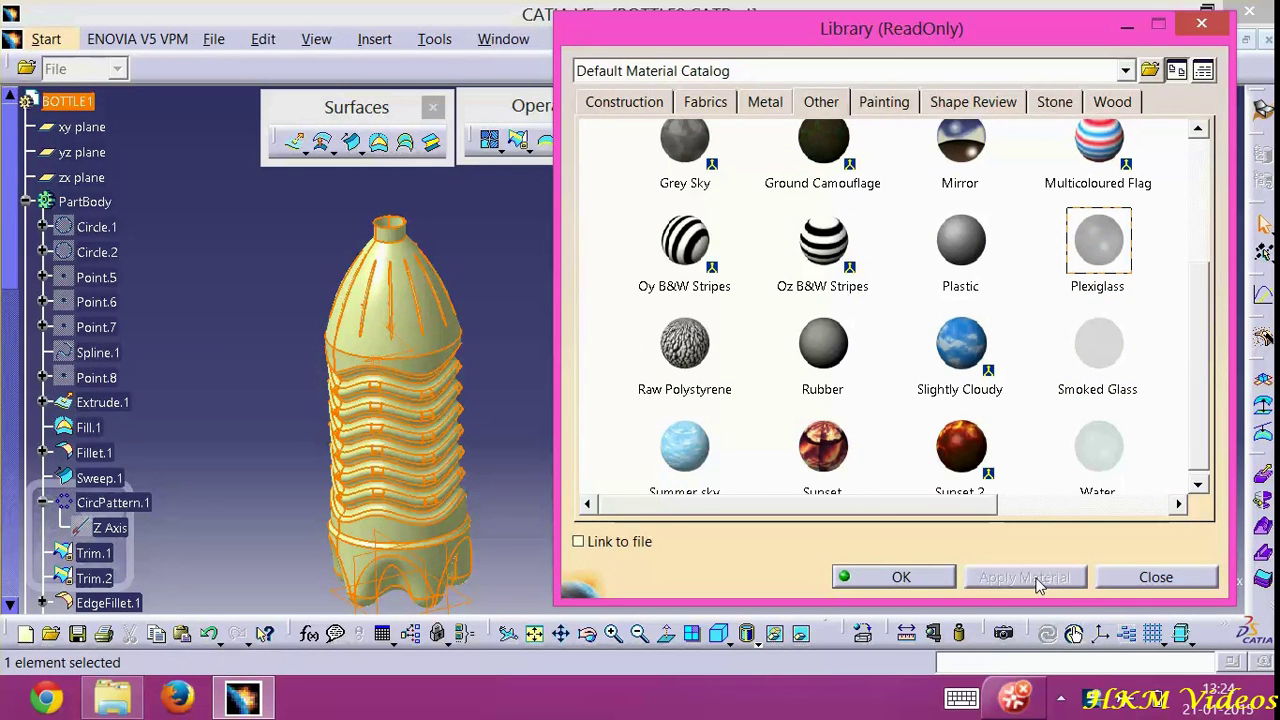
pyautogui.click(901, 580)
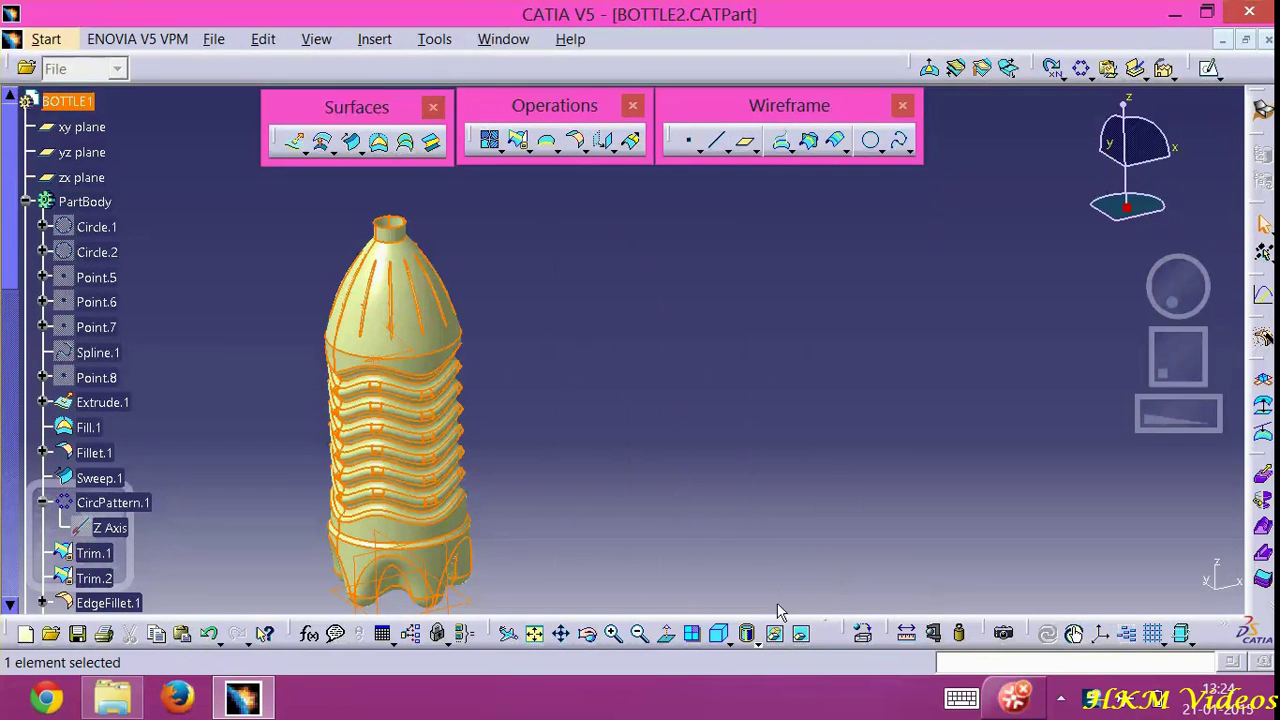
# Switch to a customized view mode with all edges, all points and Material shading
pyautogui.click(758, 641)
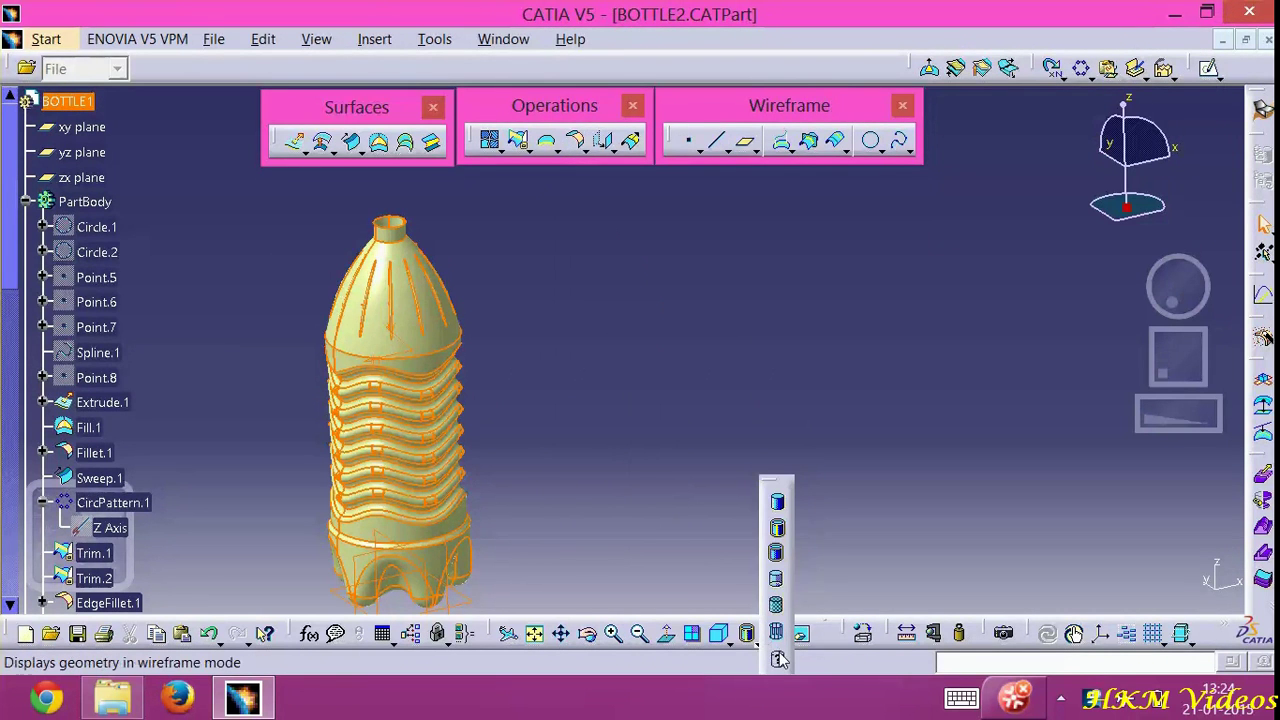
pyautogui.click(779, 659)
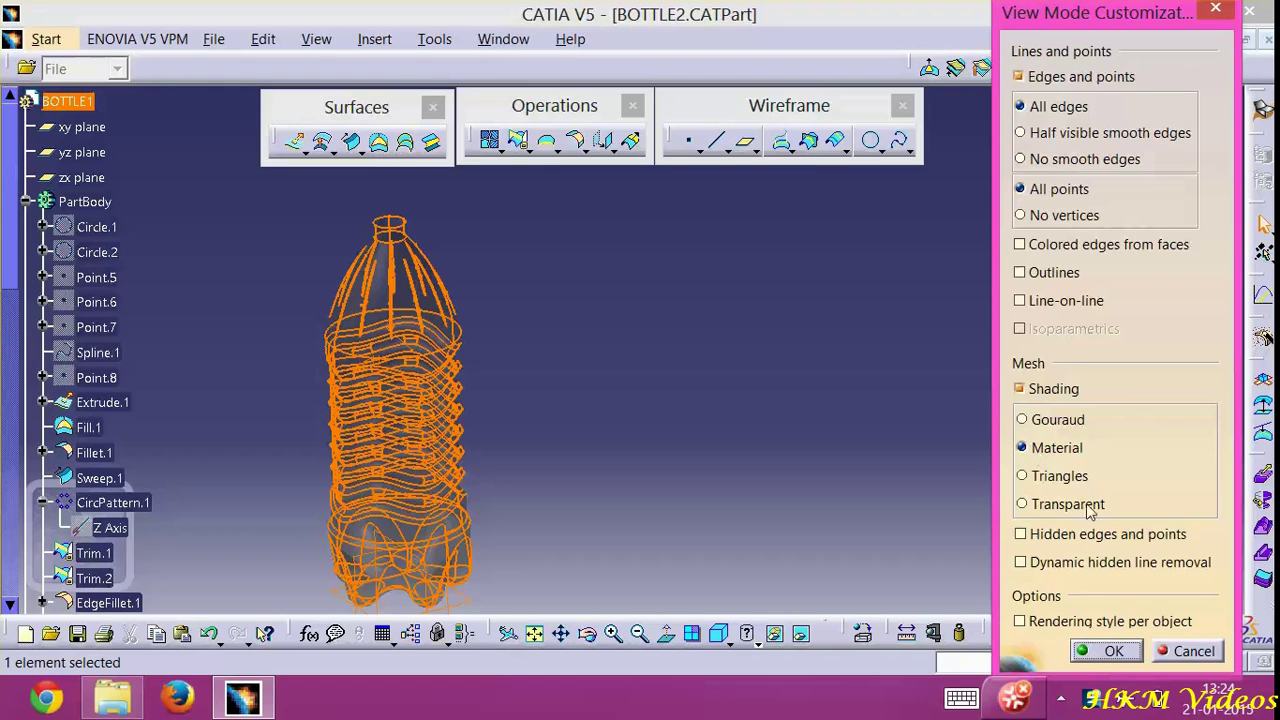
pyautogui.click(1108, 652)
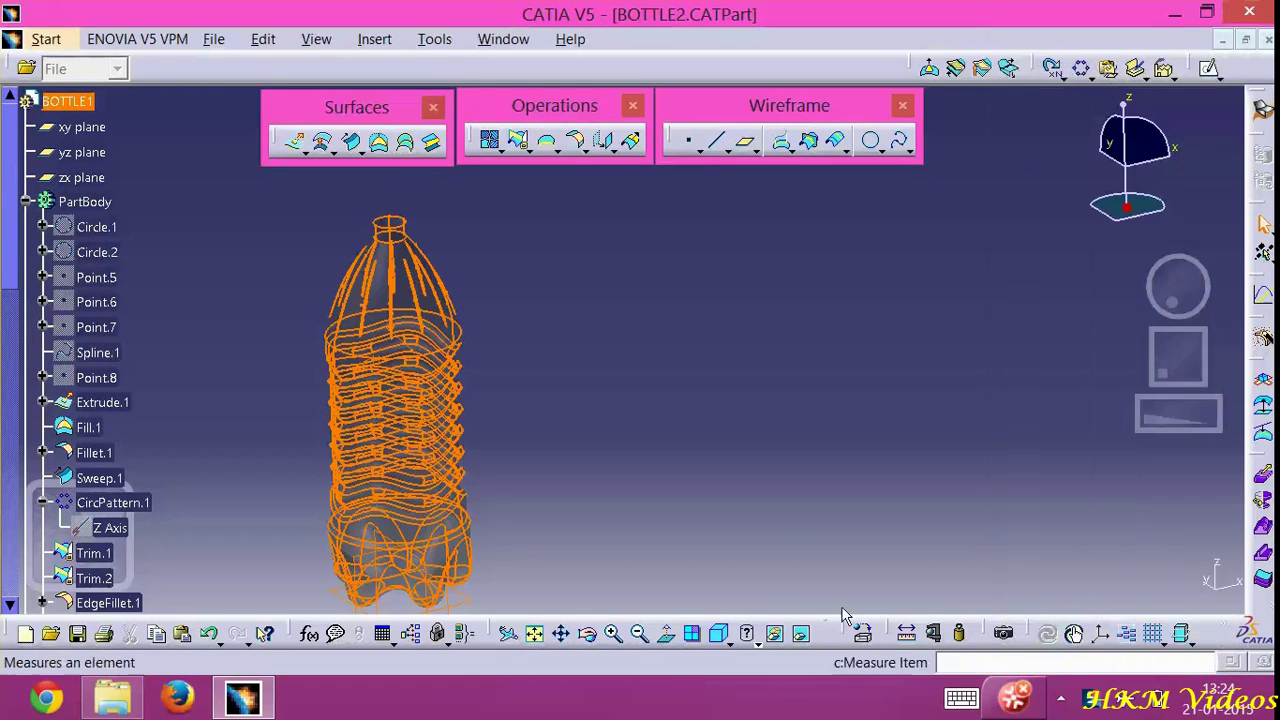
# Display the part in shading with material mode and clear the selection
pyautogui.click(761, 645)
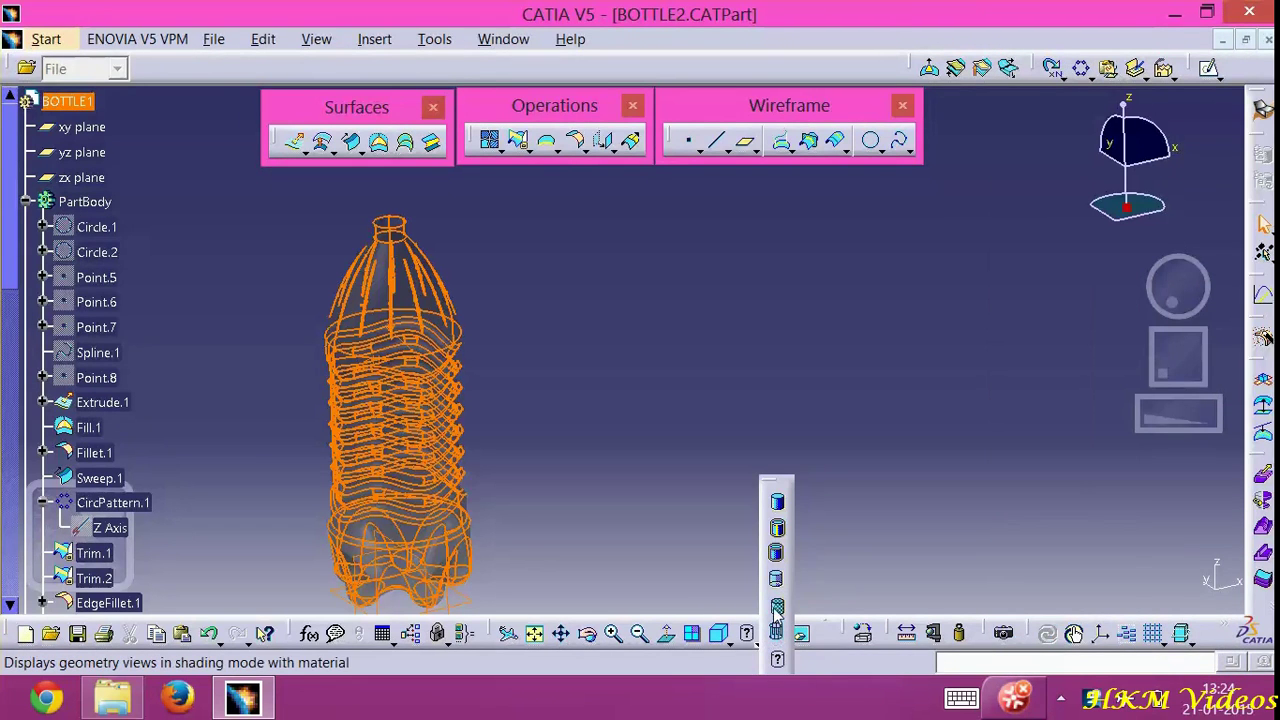
pyautogui.click(776, 605)
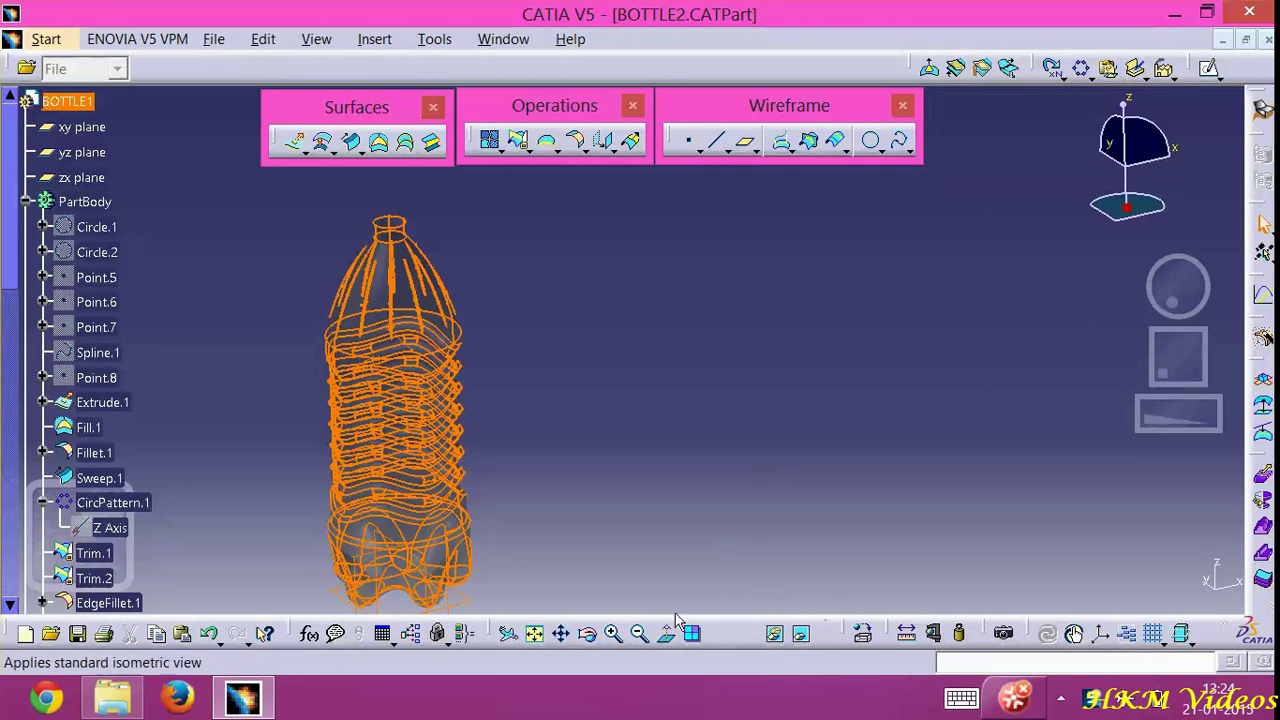
pyautogui.click(566, 440)
pyautogui.moveTo(576, 444); pyautogui.dragTo(835, 435, button='middle')
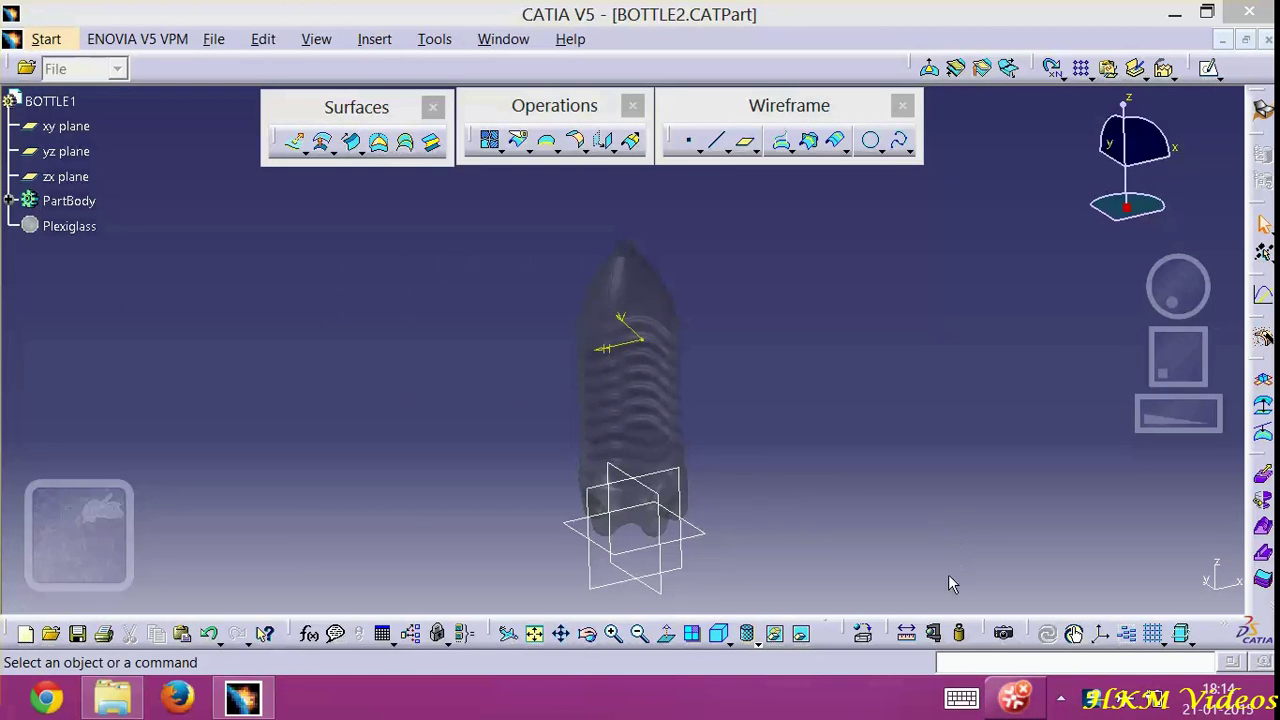
# Start rendering the part and position the bottle on the tabletop of the background scene
pyautogui.click(1003, 630)
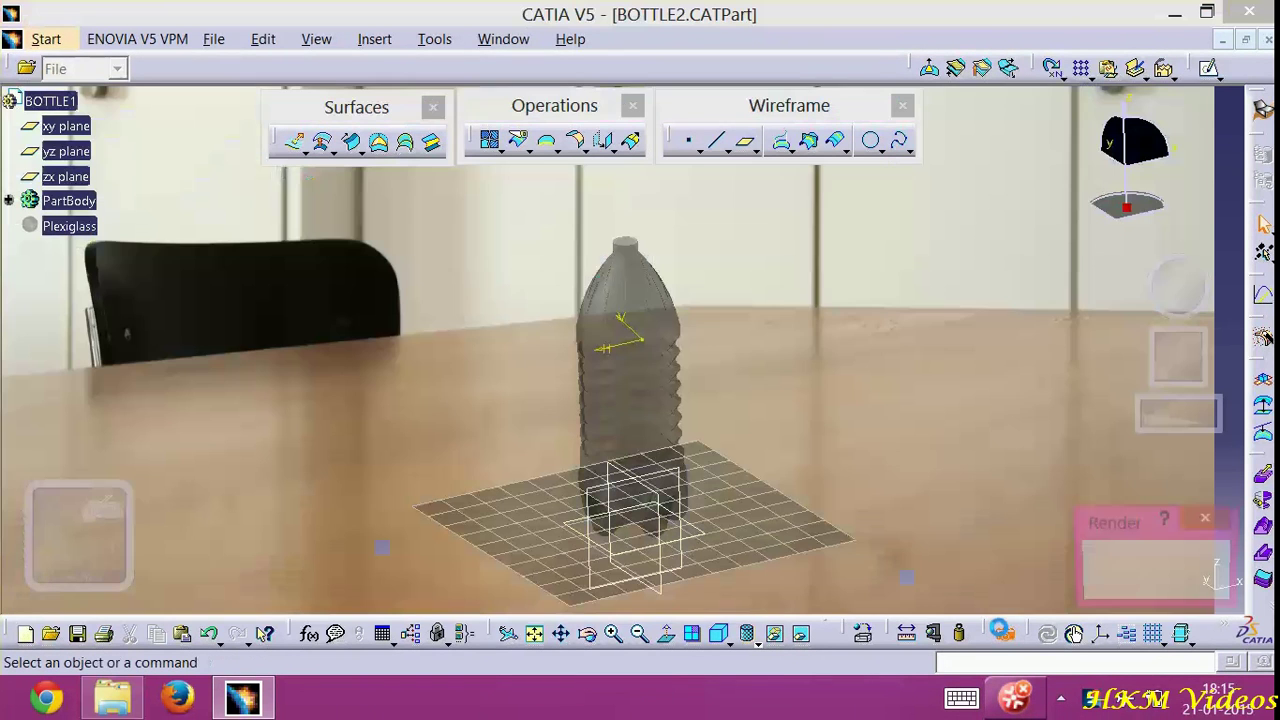
pyautogui.moveTo(828, 466); pyautogui.dragTo(766, 409, button='middle')
pyautogui.moveTo(708, 481)
pyautogui.mouseDown(button='middle')
pyautogui.moveTo(706, 420)
pyautogui.moveTo(726, 503)
pyautogui.moveTo(727, 488)
pyautogui.mouseUp(button='middle')
pyautogui.moveTo(741, 410); pyautogui.dragTo(764, 423, button='middle')
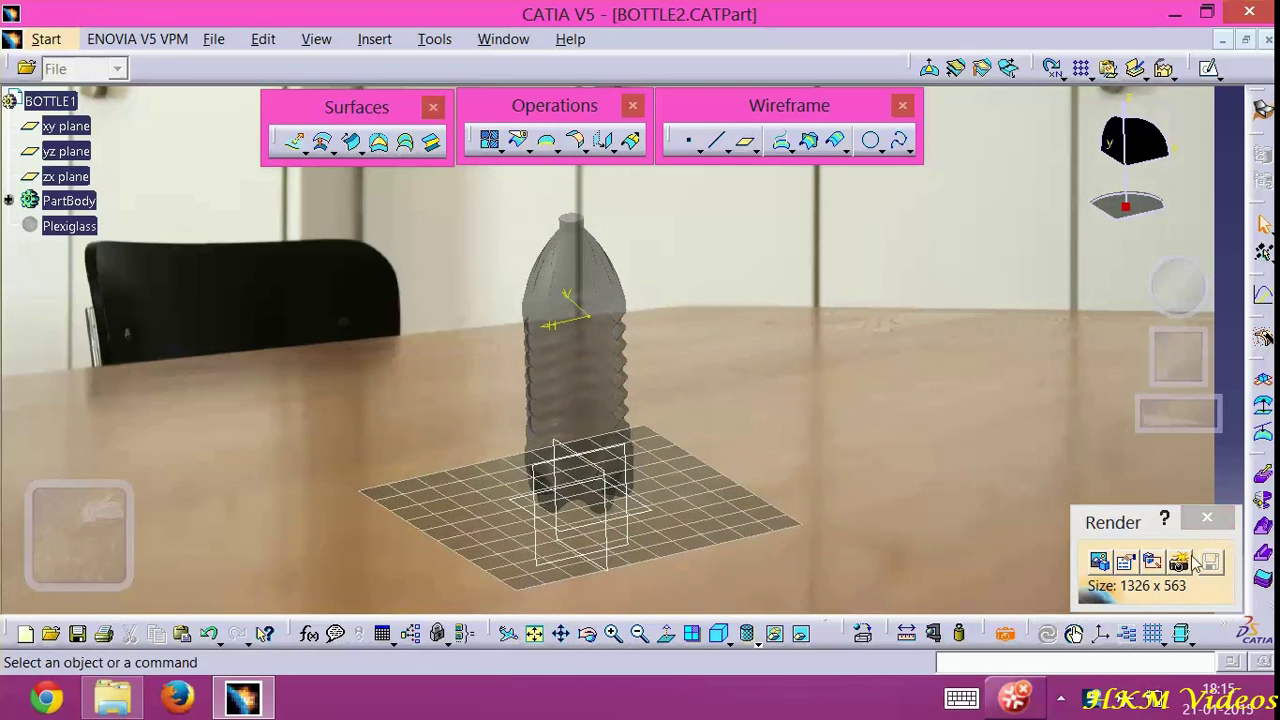
# Check the predefined scenes, keep Desktop 2, and render the bottle image
pyautogui.click(1100, 561)
pyautogui.click(1100, 561)
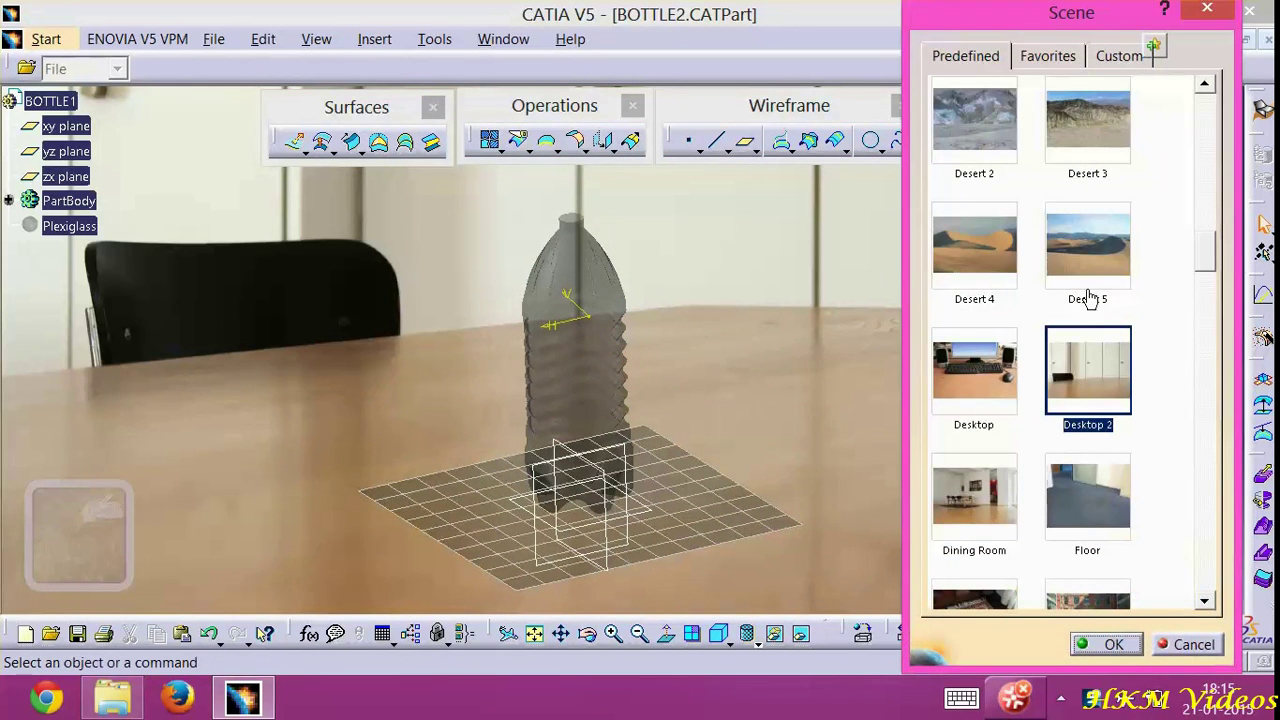
pyautogui.click(1203, 11)
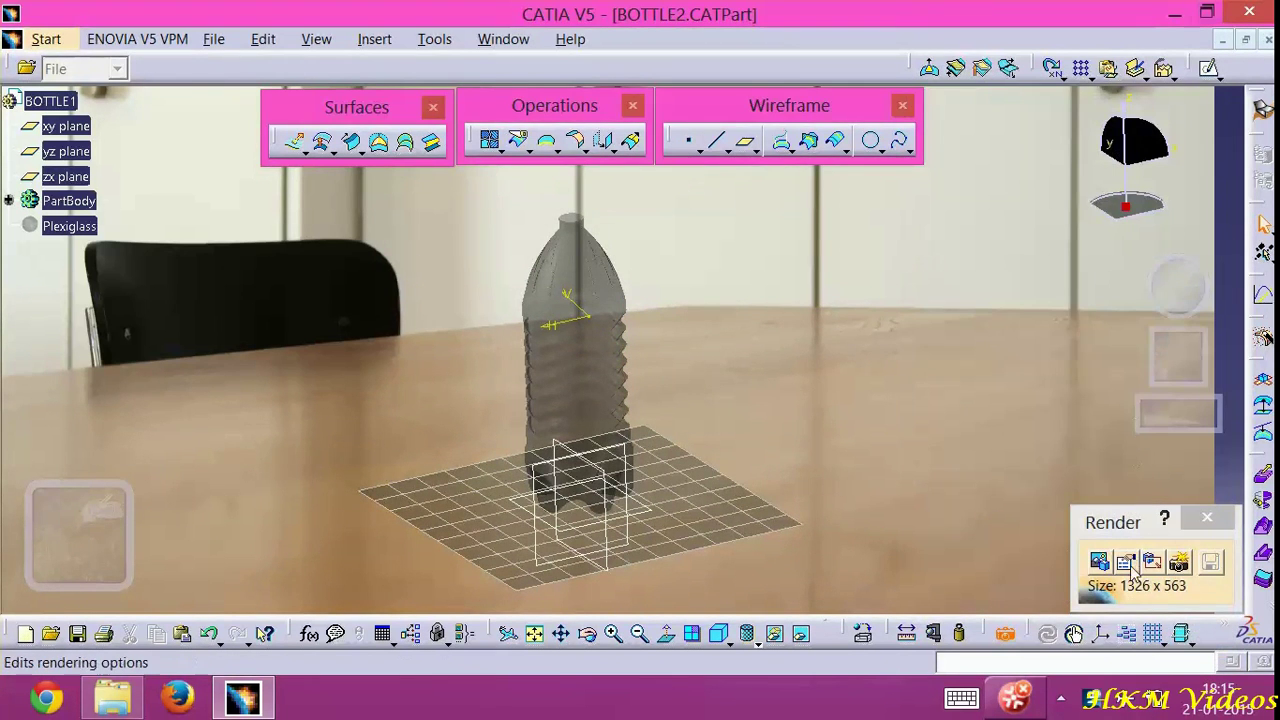
pyautogui.click(1177, 565)
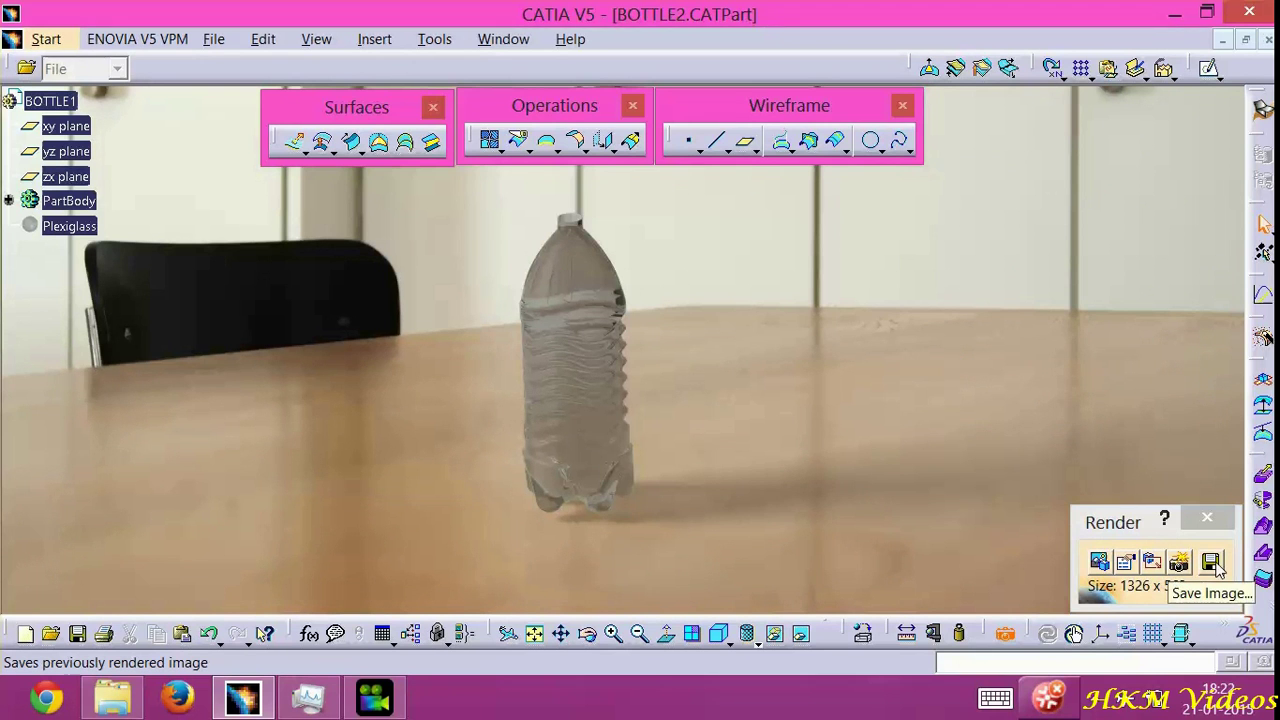
# Save the rendered image as "bo" in JPEG High Quality format in the D: drive's CATIA\bottle design folder
pyautogui.click(1212, 563)
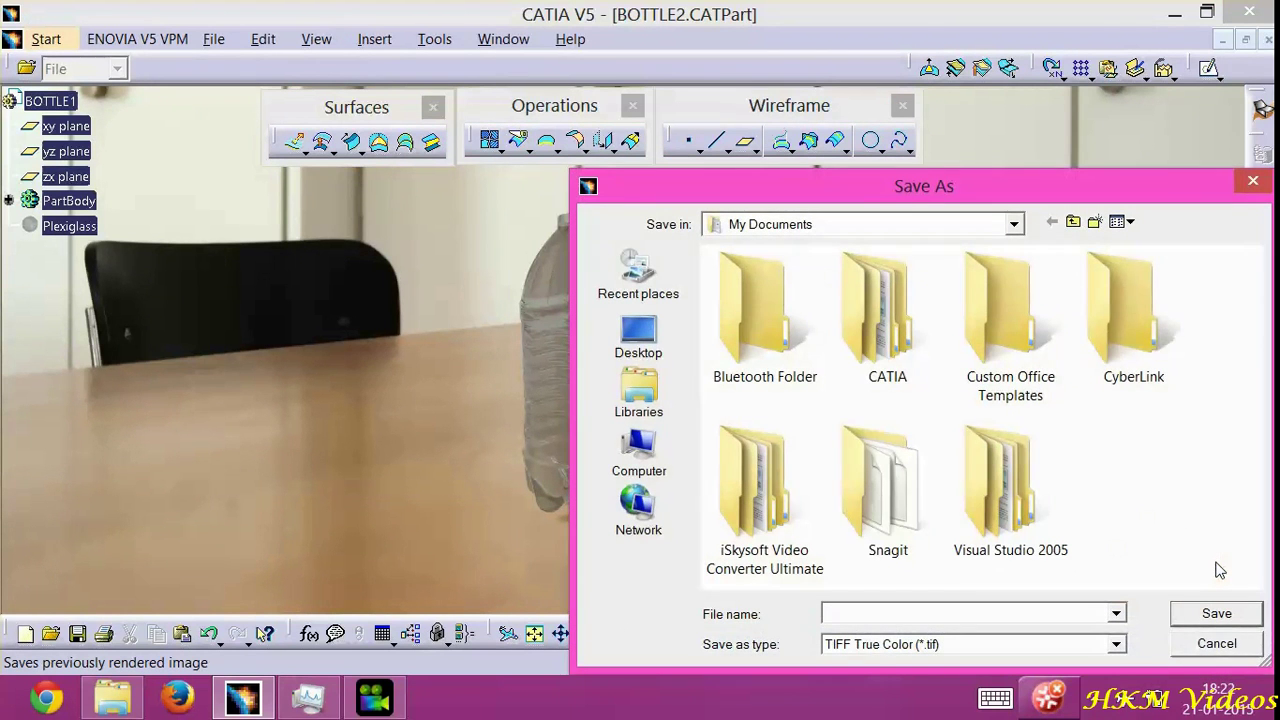
pyautogui.click(660, 448)
pyautogui.doubleClick(1035, 325)
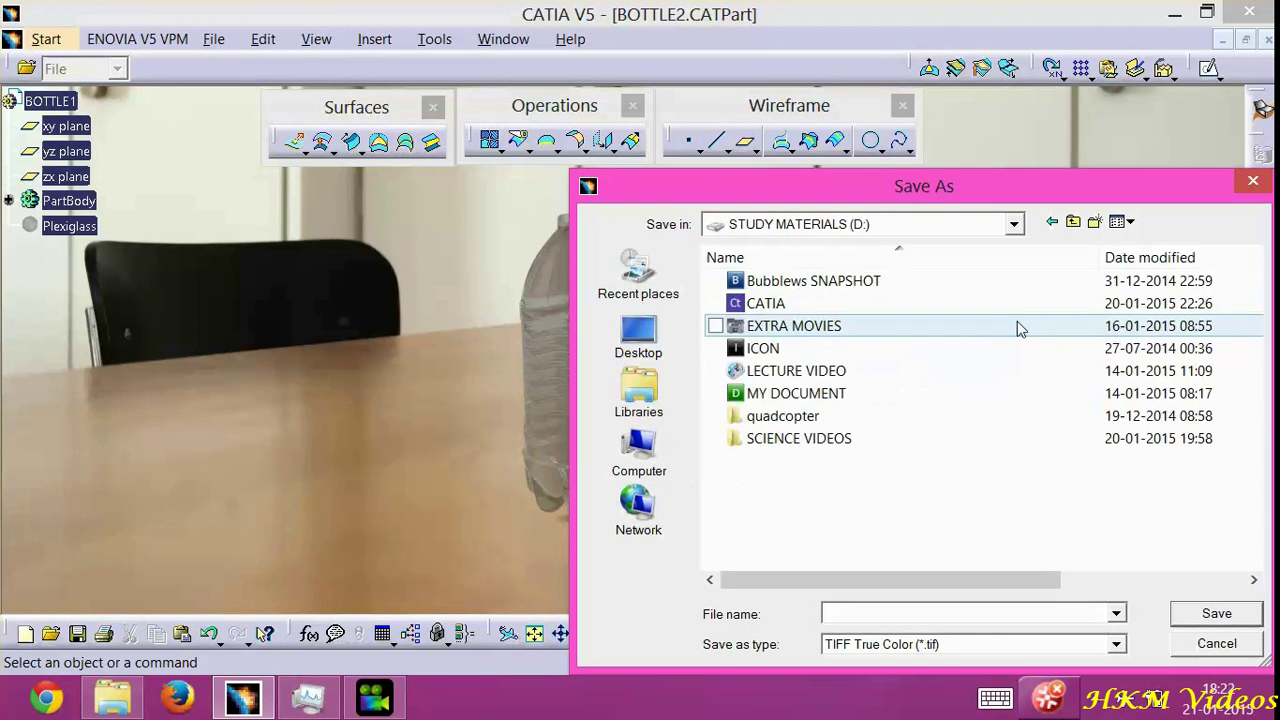
pyautogui.doubleClick(788, 300)
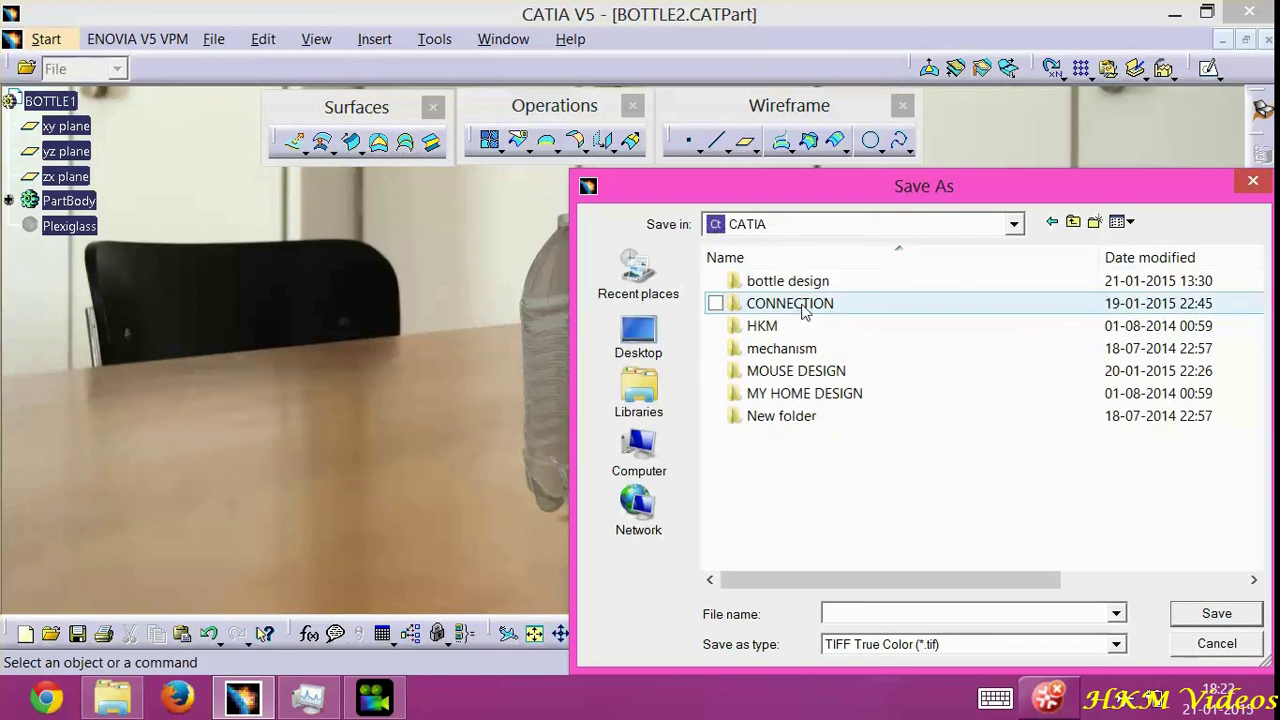
pyautogui.doubleClick(851, 285)
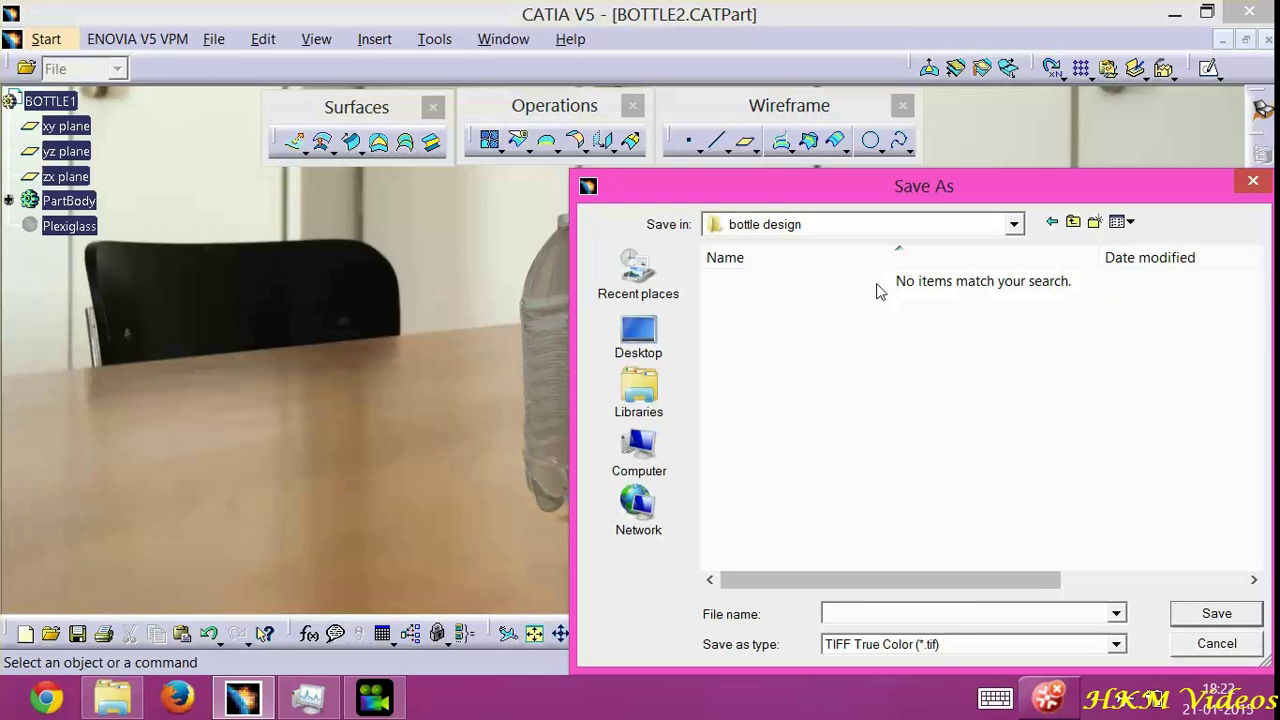
pyautogui.click(936, 648)
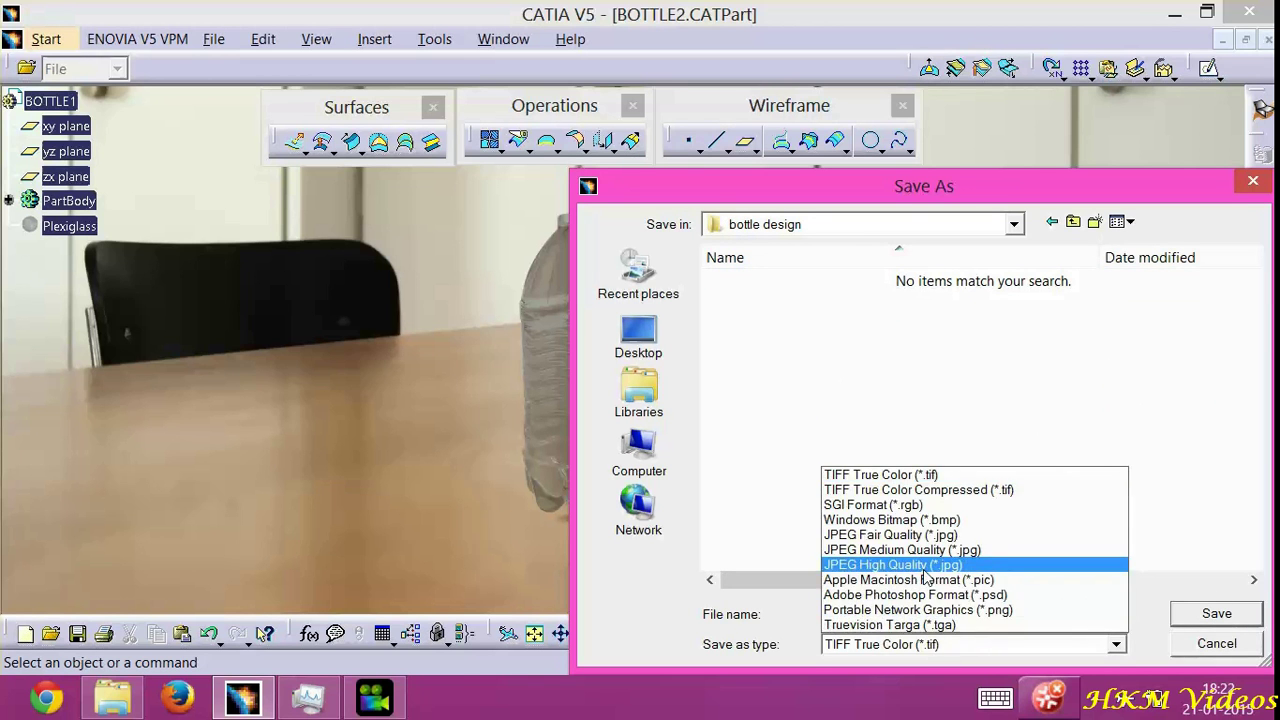
pyautogui.click(923, 569)
pyautogui.click(952, 612)
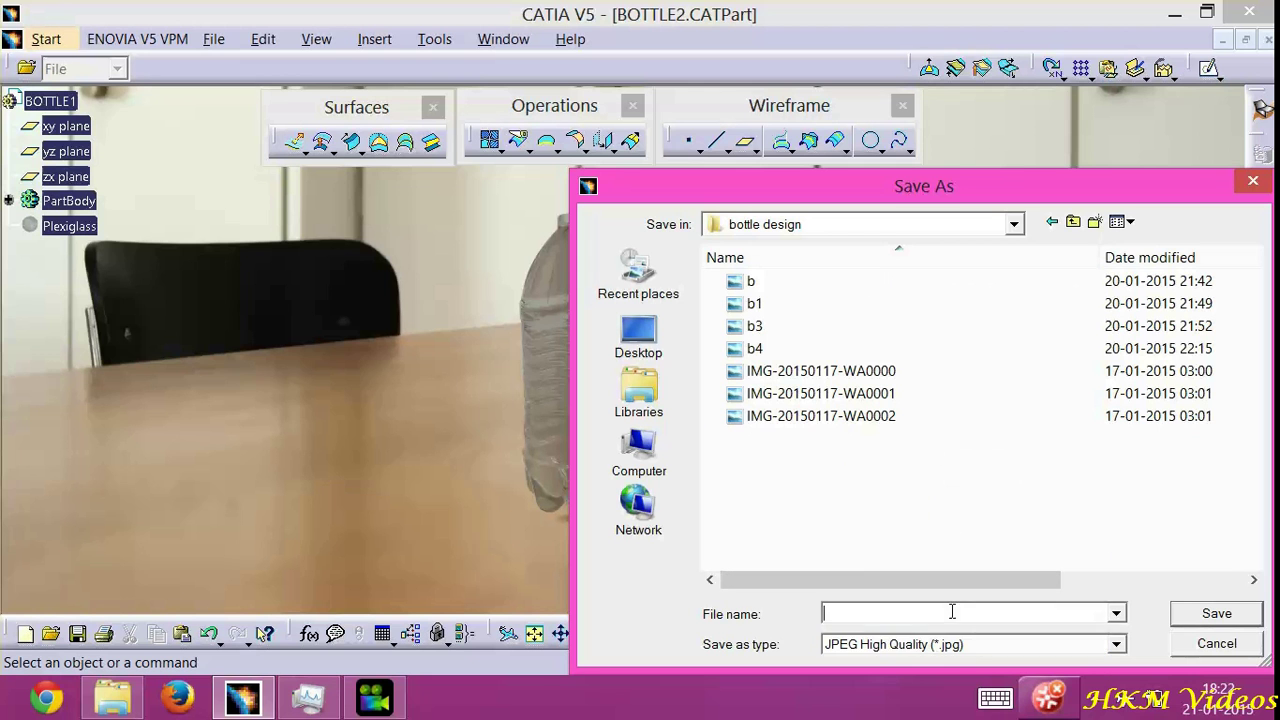
pyautogui.write('bo')
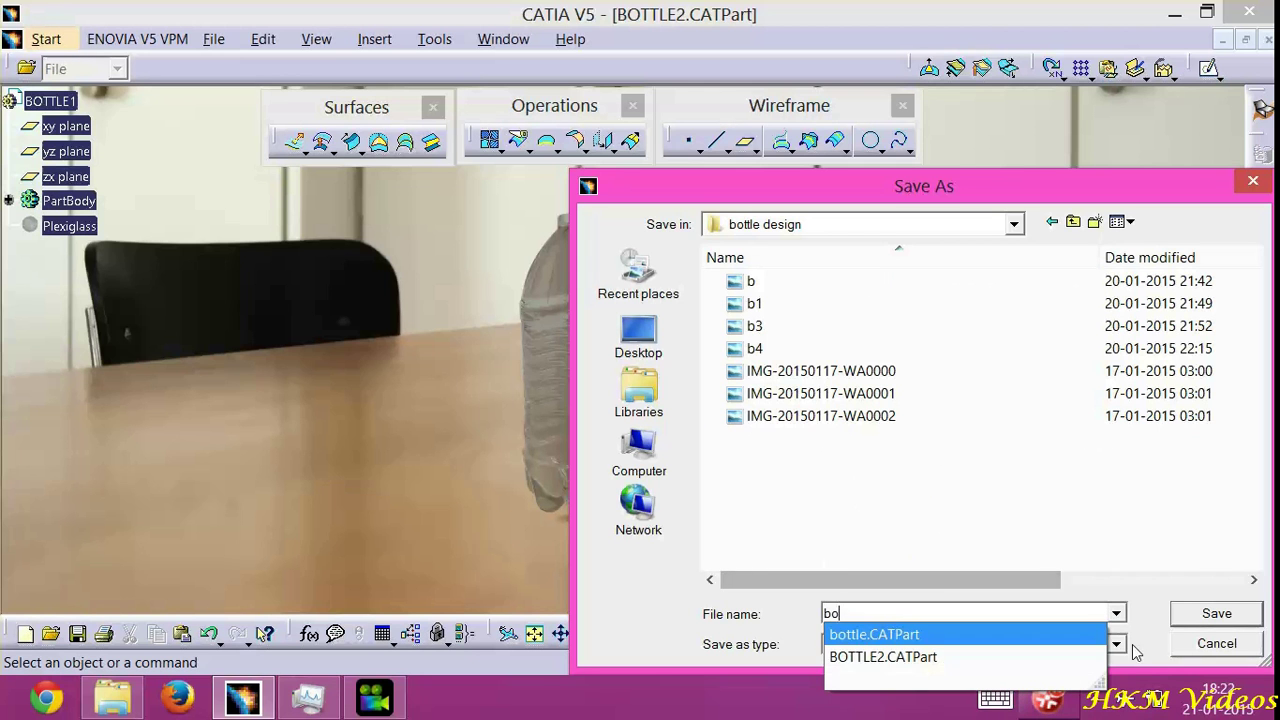
pyautogui.click(1214, 614)
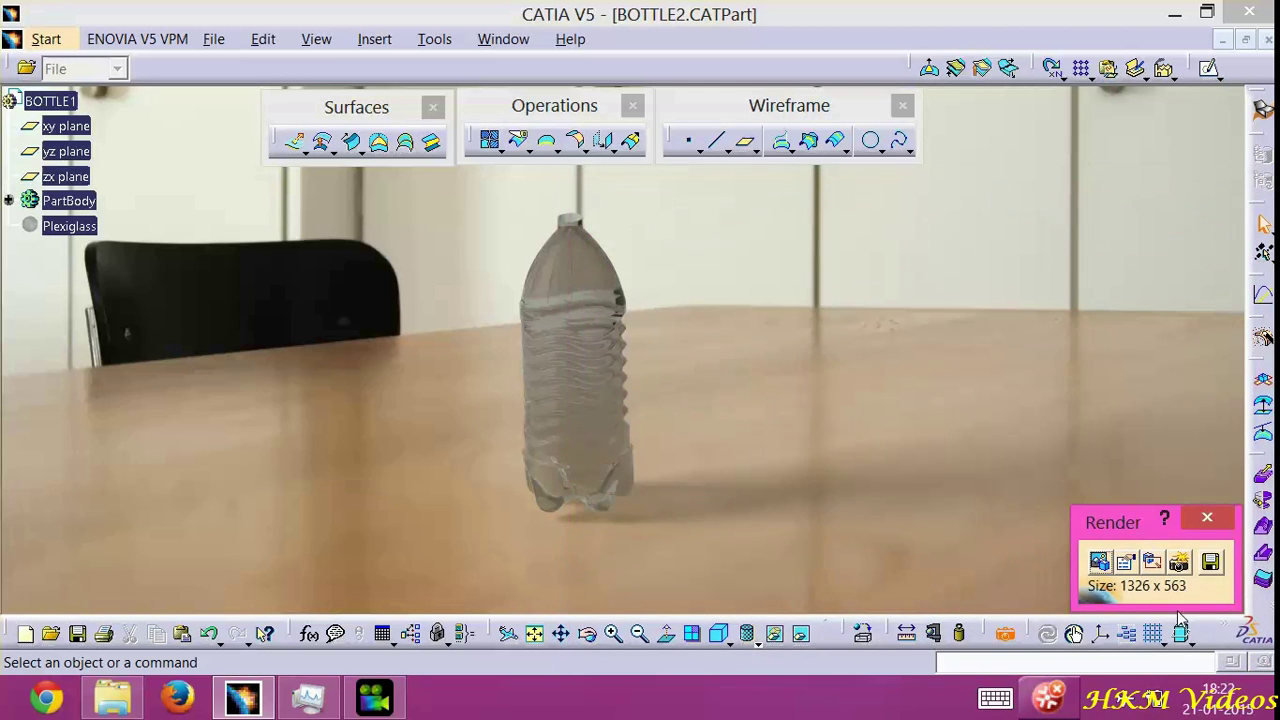